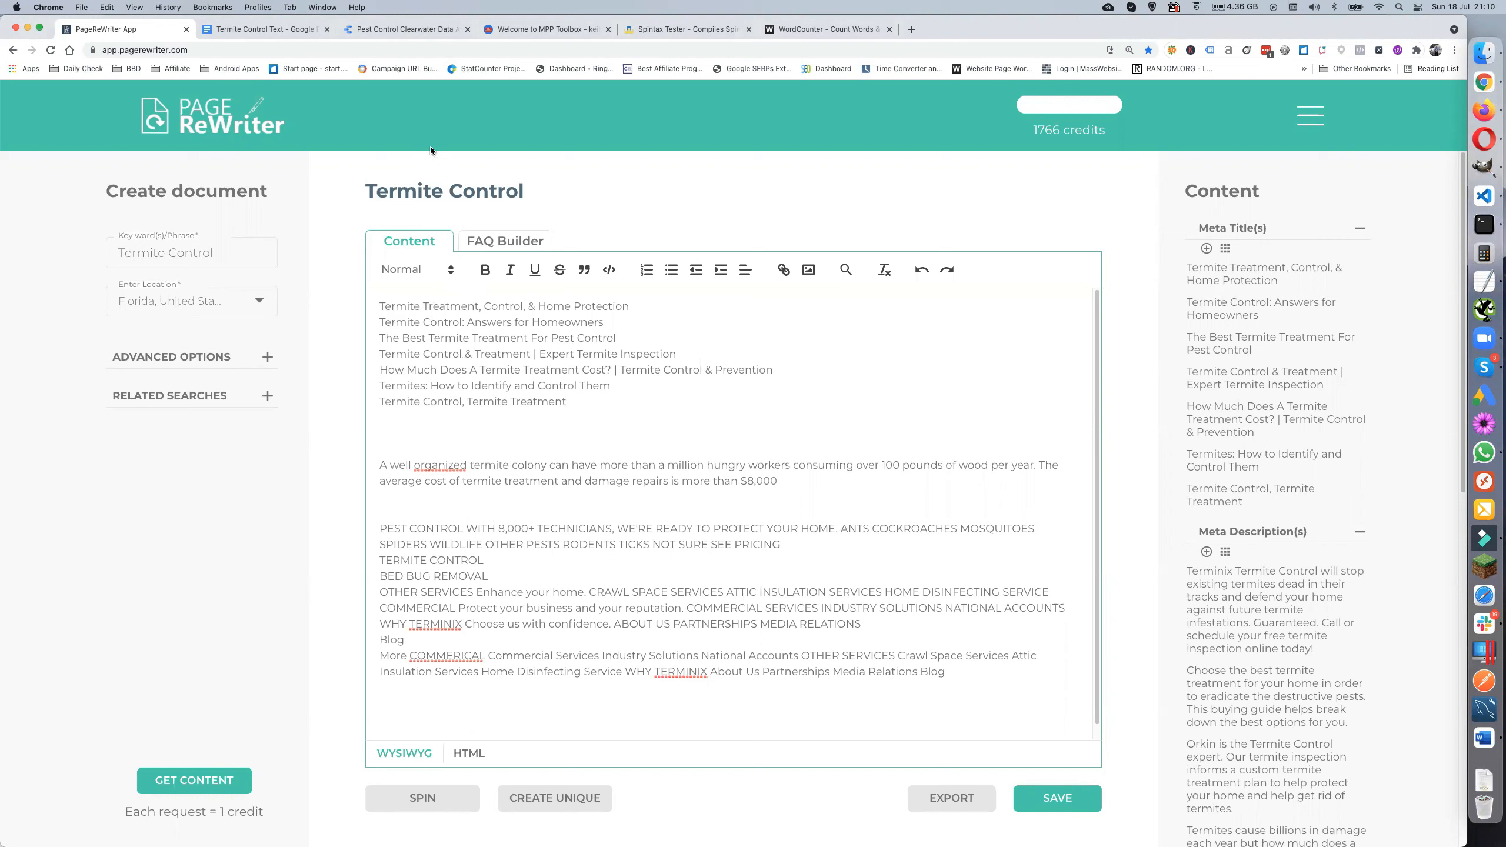
Review the termite queries in the Pest Control Clearwater keyword report, then return to the PageReWriter document
{"action": "left_click", "coordinate": [399, 31]}
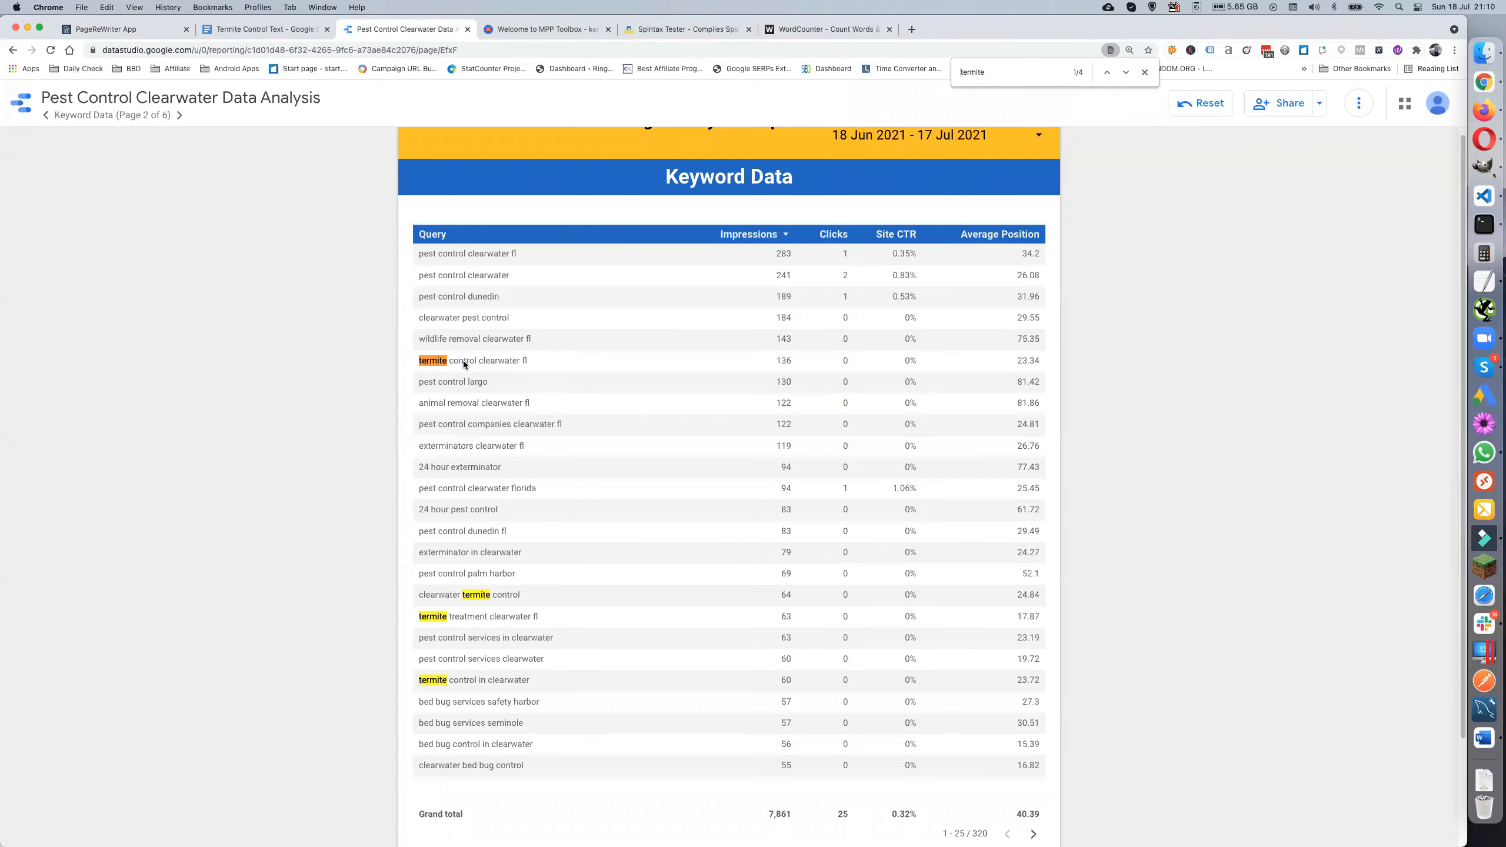
{"action": "double_click", "coordinate": [433, 598]}
{"action": "left_click", "coordinate": [131, 29]}
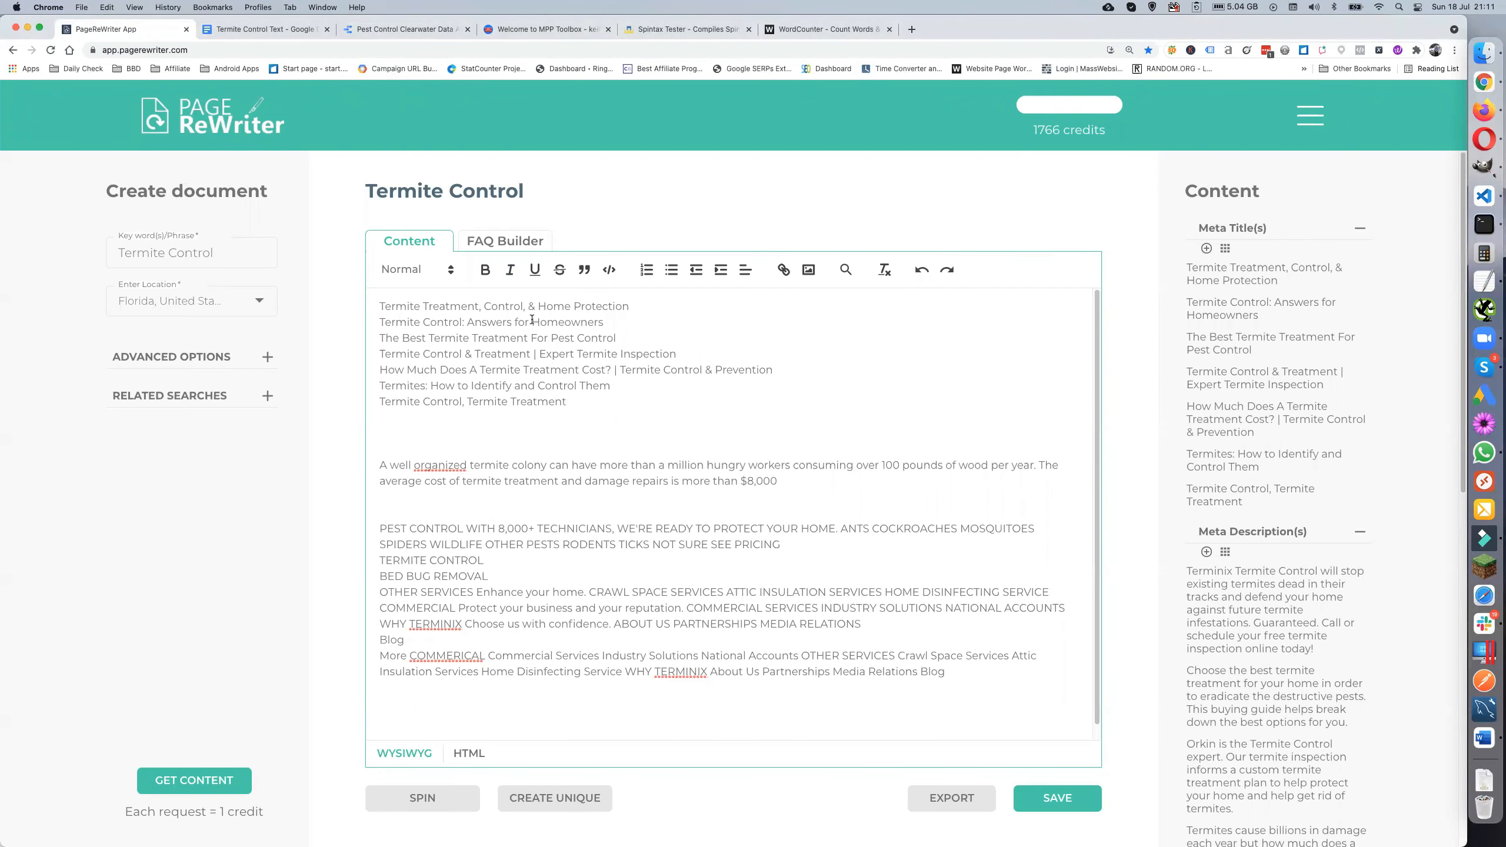
Copy the list of termite meta titles from the PageReWriter content into the Termite Control Text document in Google Docs without formatting
{"action": "left_click_drag", "start_coordinate": [379, 304], "coordinate": [579, 398]}
{"action": "key", "text": "super+c"}
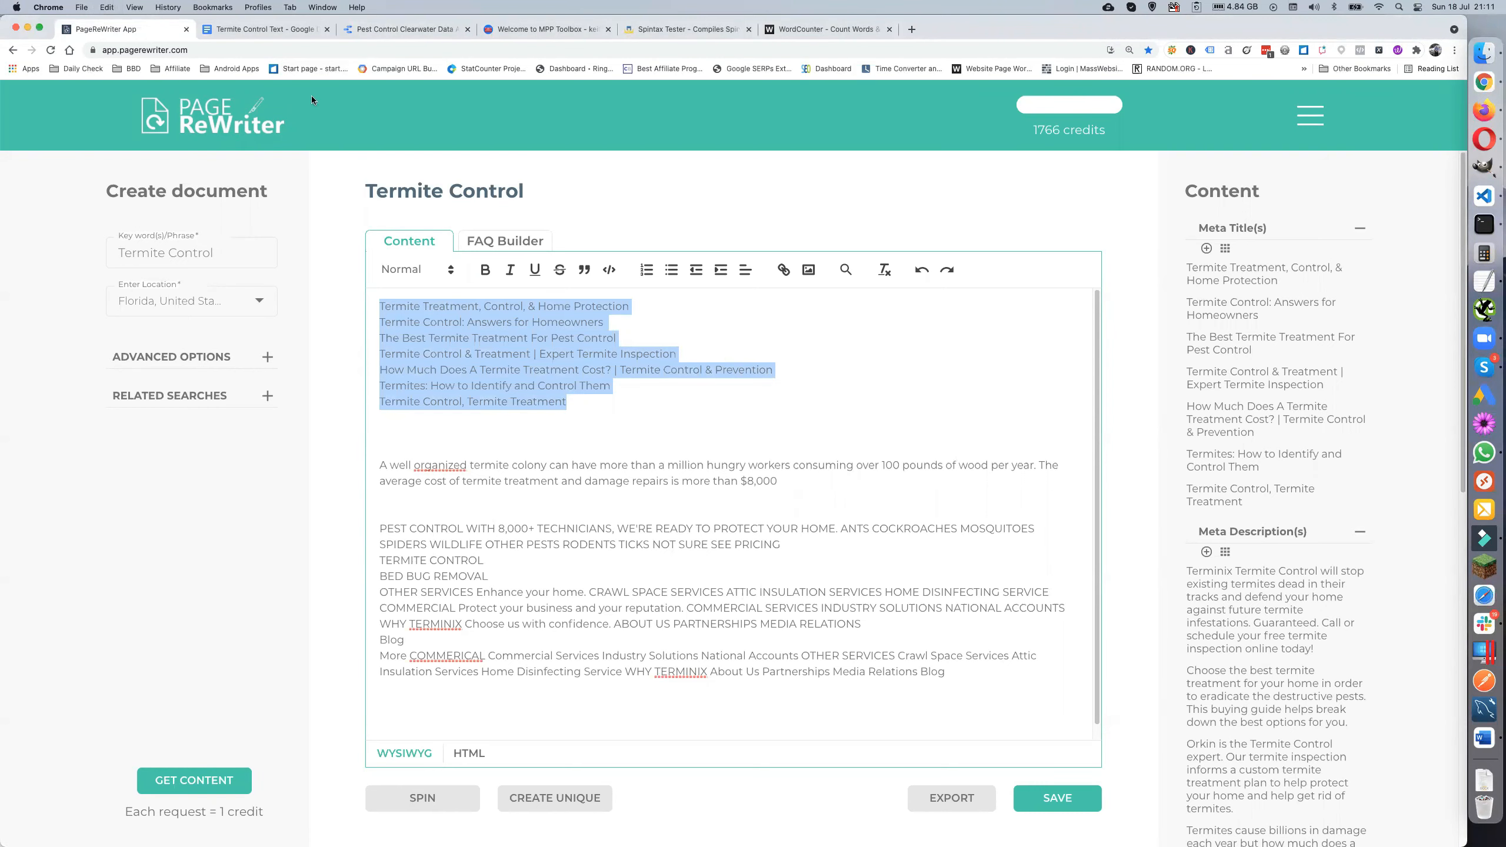
{"action": "left_click", "coordinate": [271, 30]}
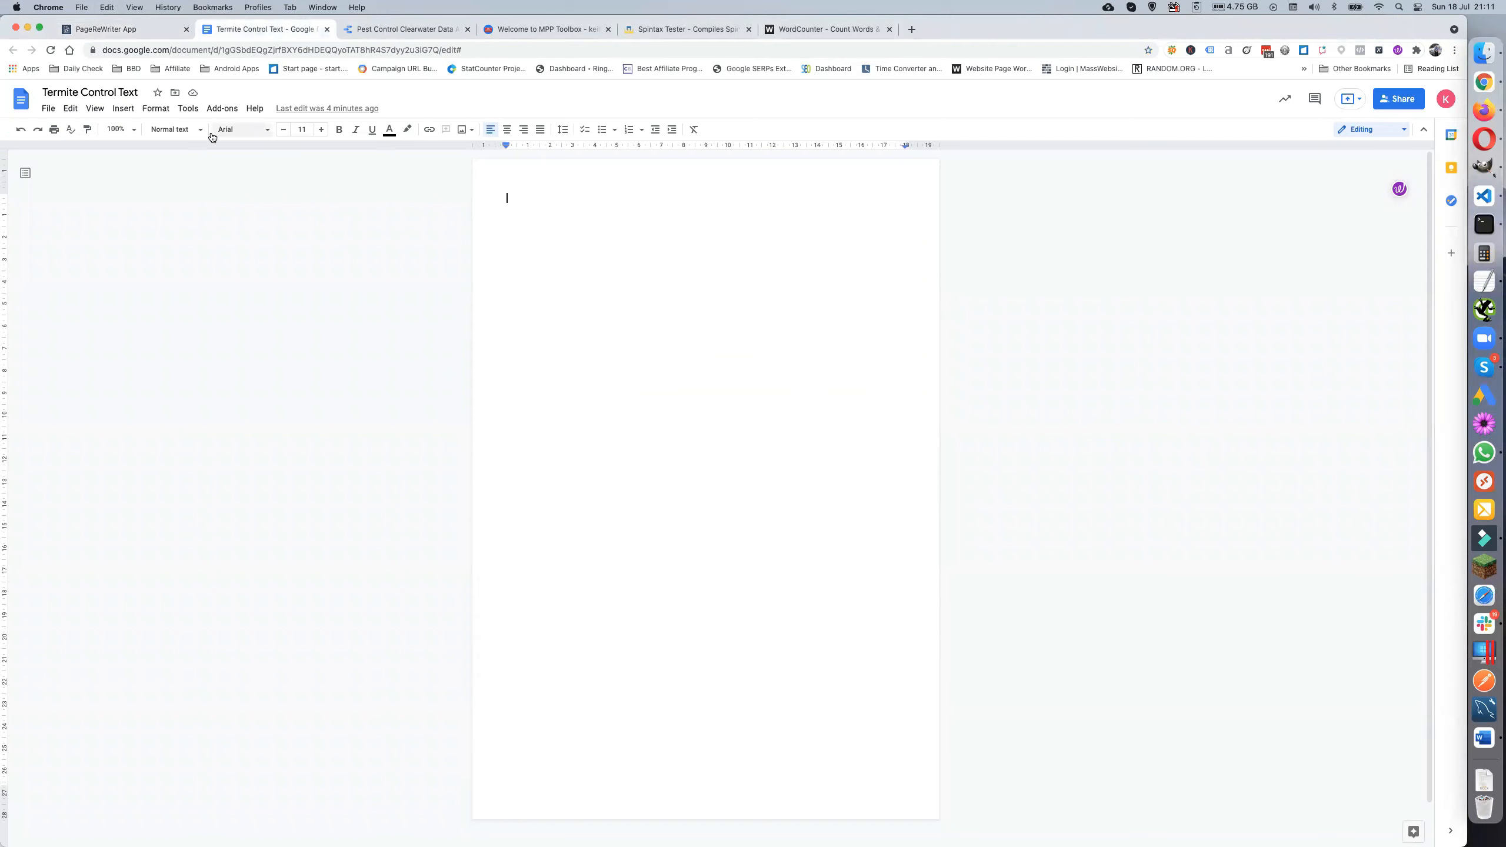
{"action": "right_click", "coordinate": [505, 196]}
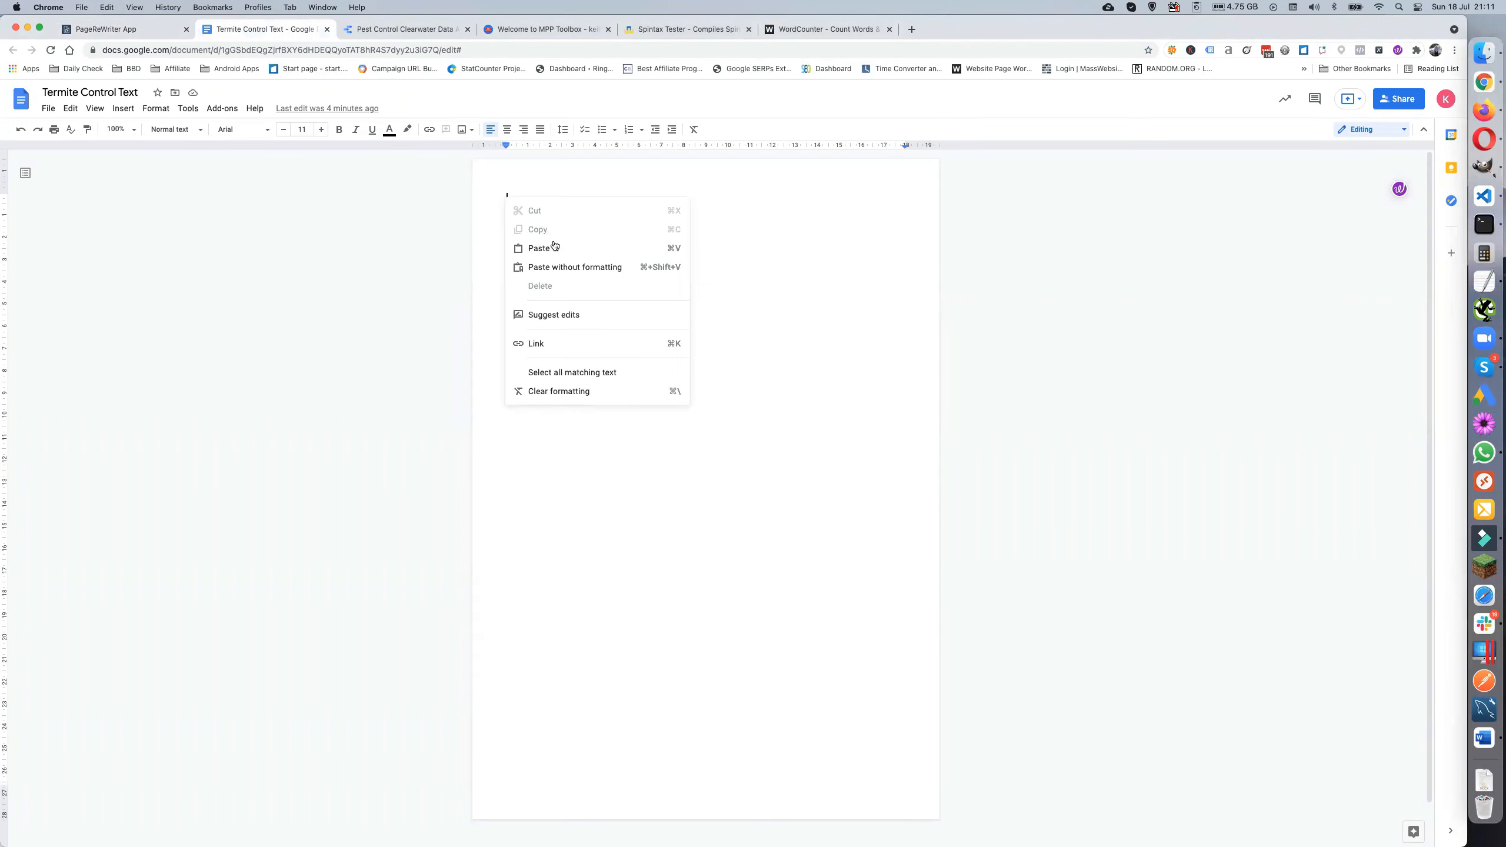
{"action": "left_click", "coordinate": [555, 267]}
Add the line "Meta Titles" above the pasted titles and style it as Heading 2
{"action": "left_click", "coordinate": [505, 197]}
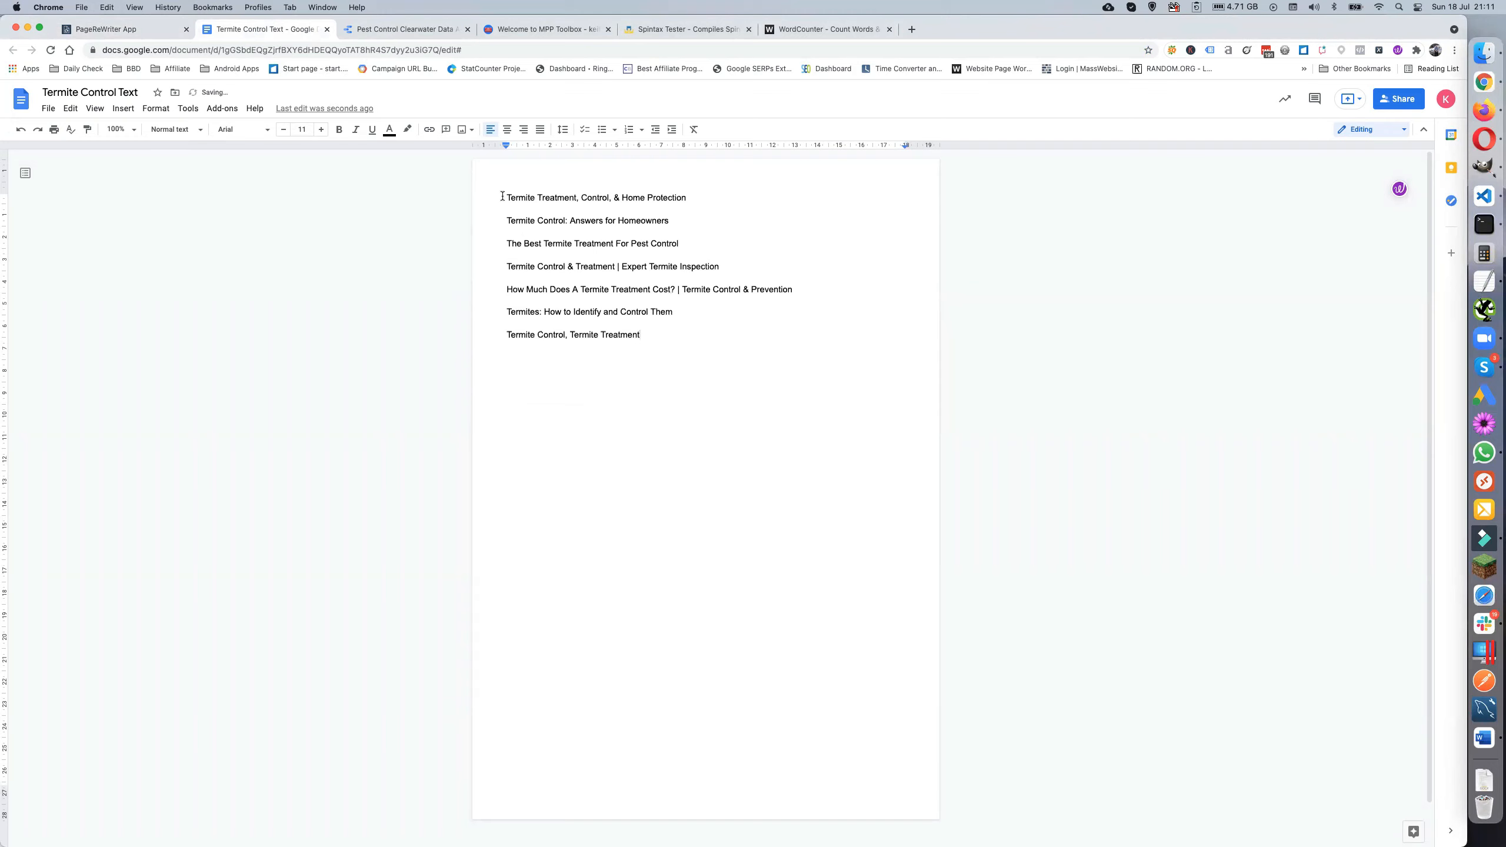
{"action": "key", "text": "Return"}
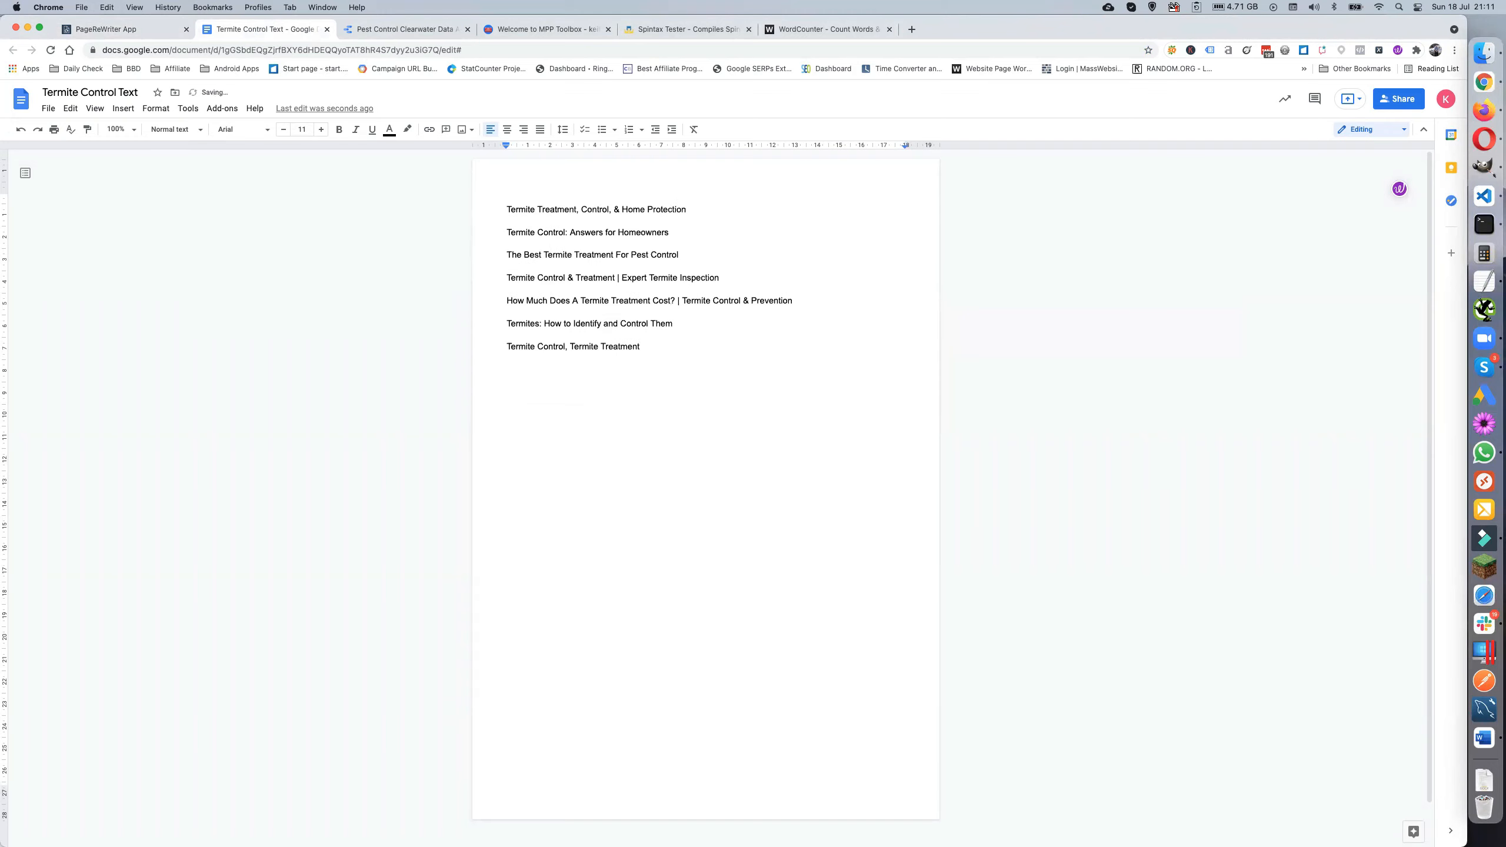
{"action": "type", "text": "Meta Titles"}
{"action": "left_click", "coordinate": [169, 129]}
{"action": "left_click", "coordinate": [203, 323]}
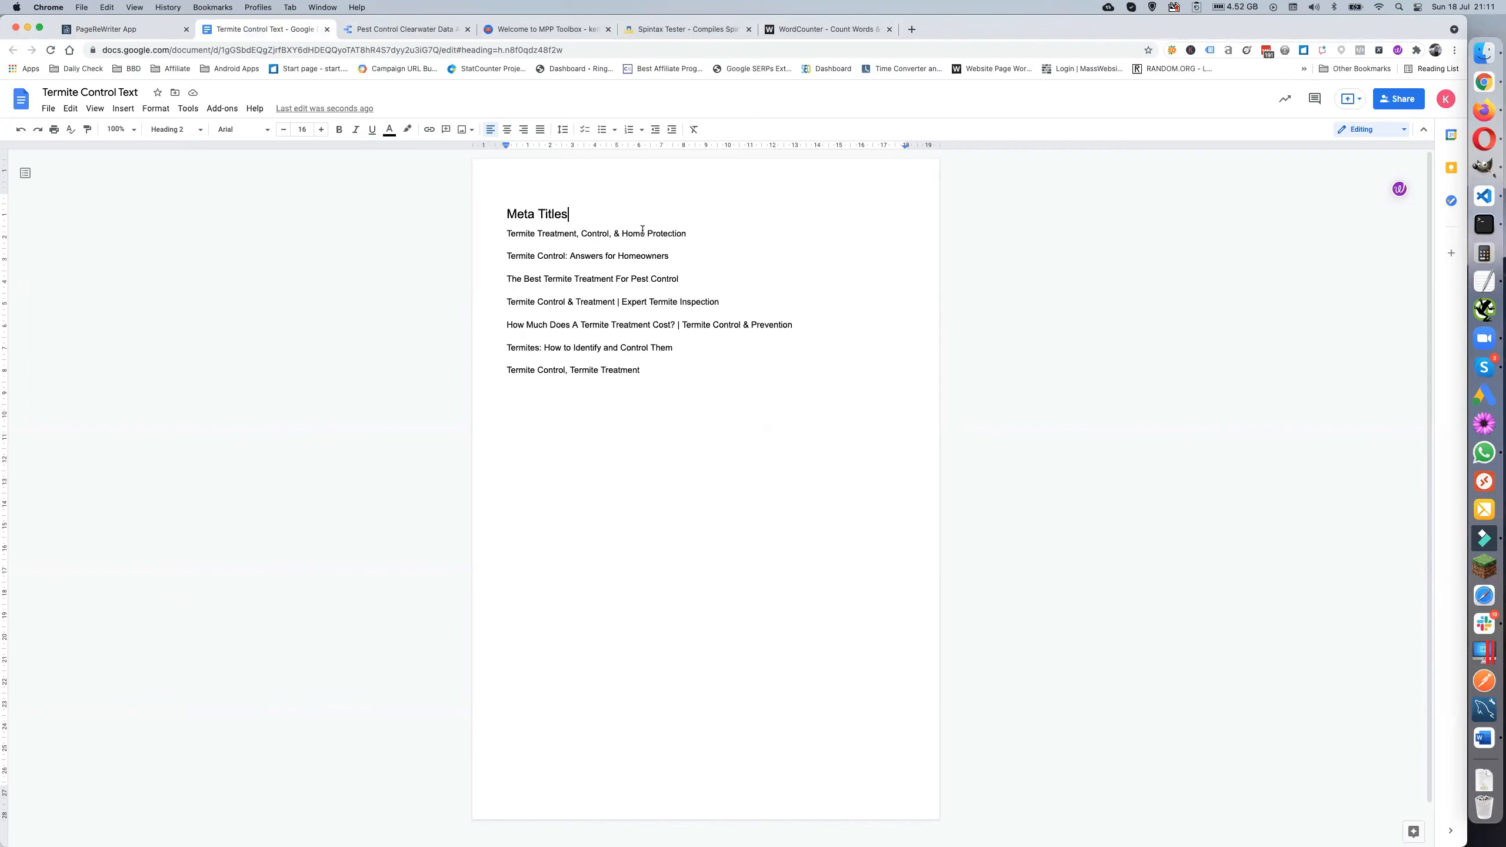
Delete the title "Termite Control: Answers for Homeowners" together with its empty line
{"action": "triple_click", "coordinate": [563, 254]}
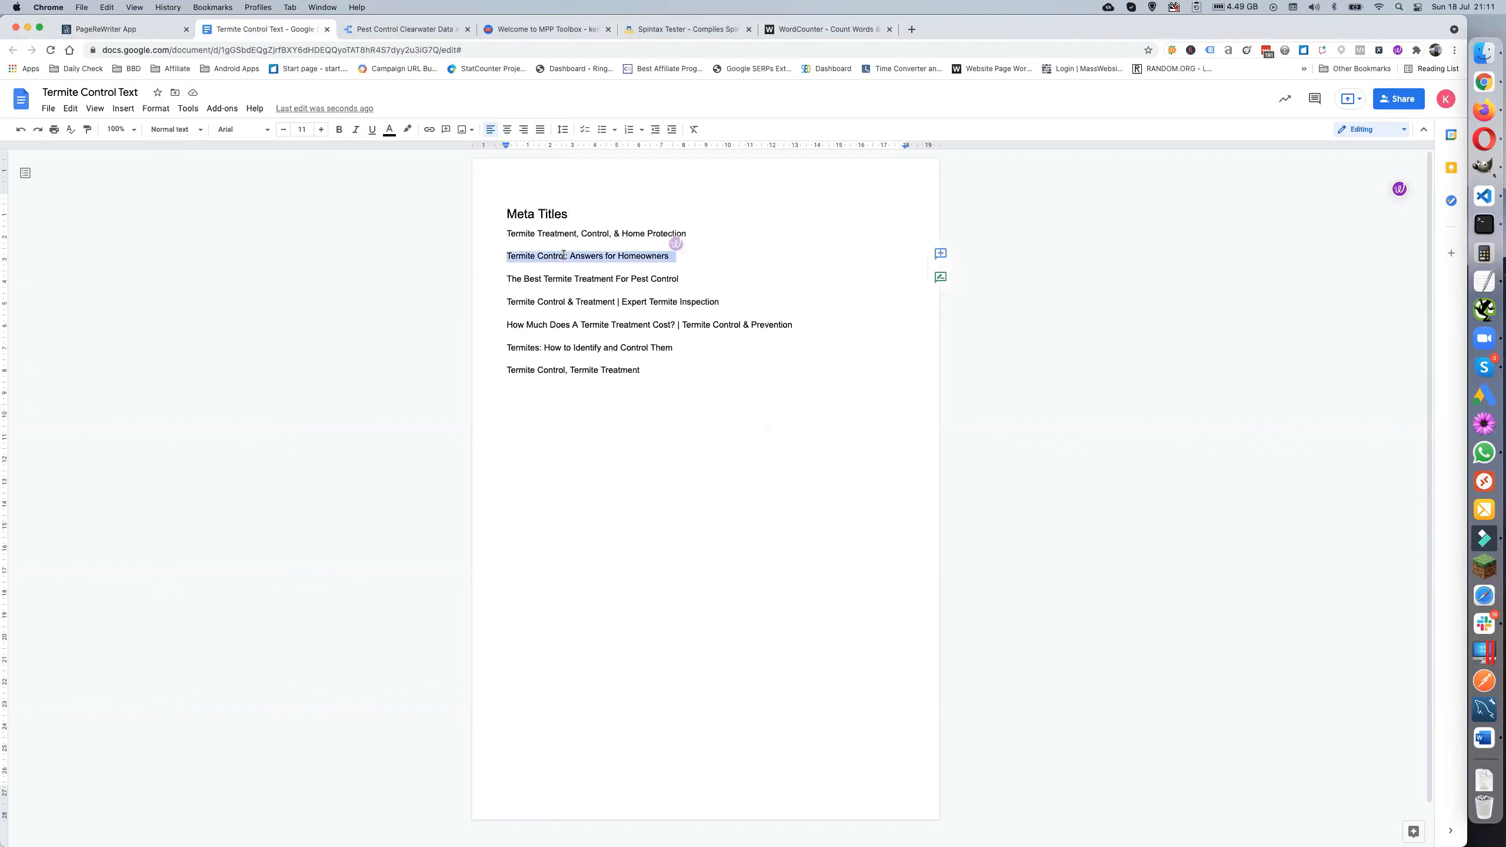
{"action": "key", "text": "BackSpace"}
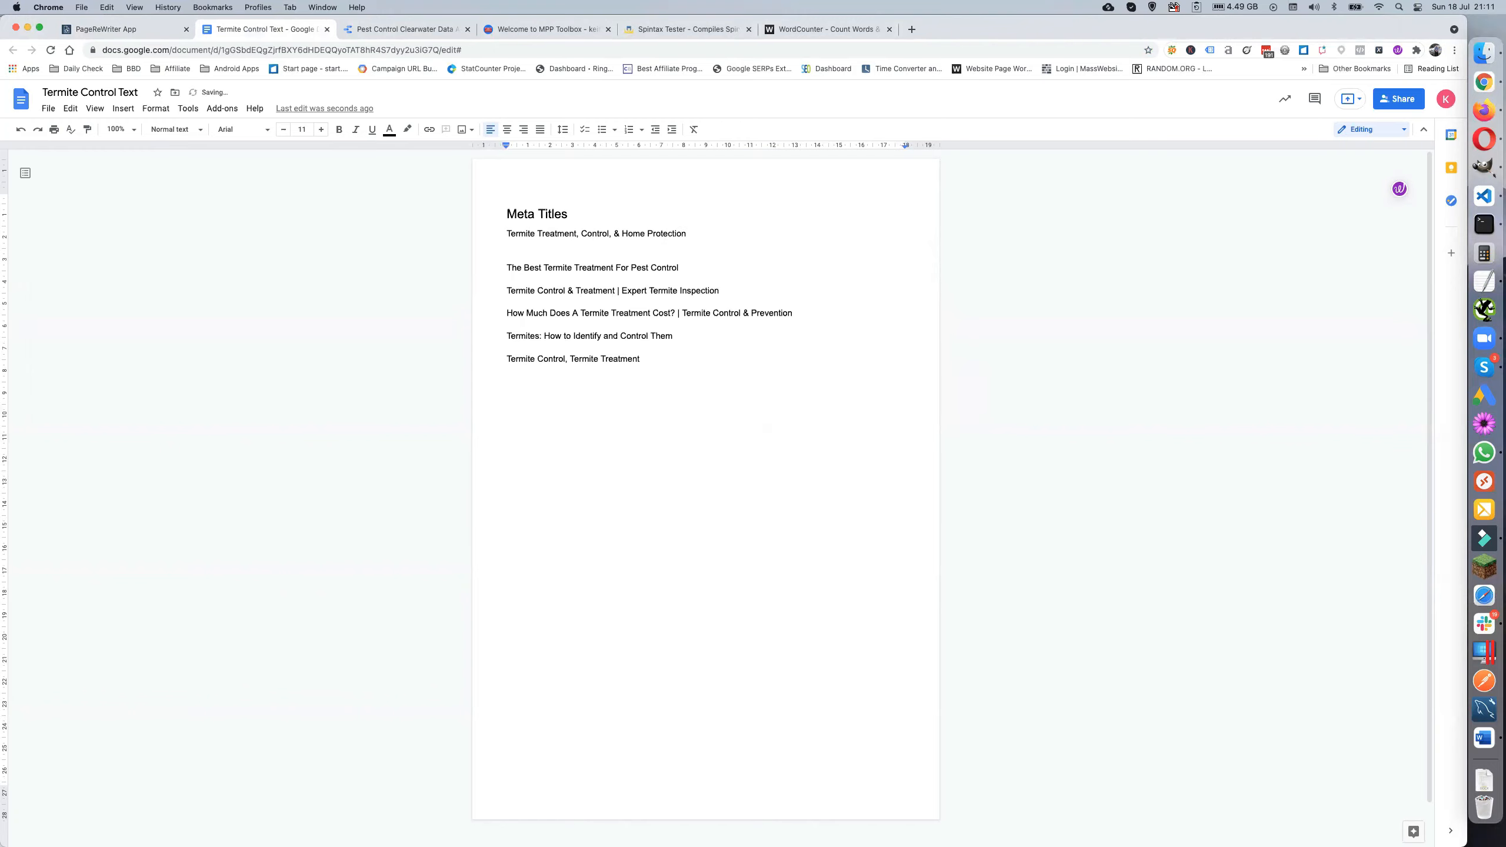
{"action": "key", "text": "BackSpace"}
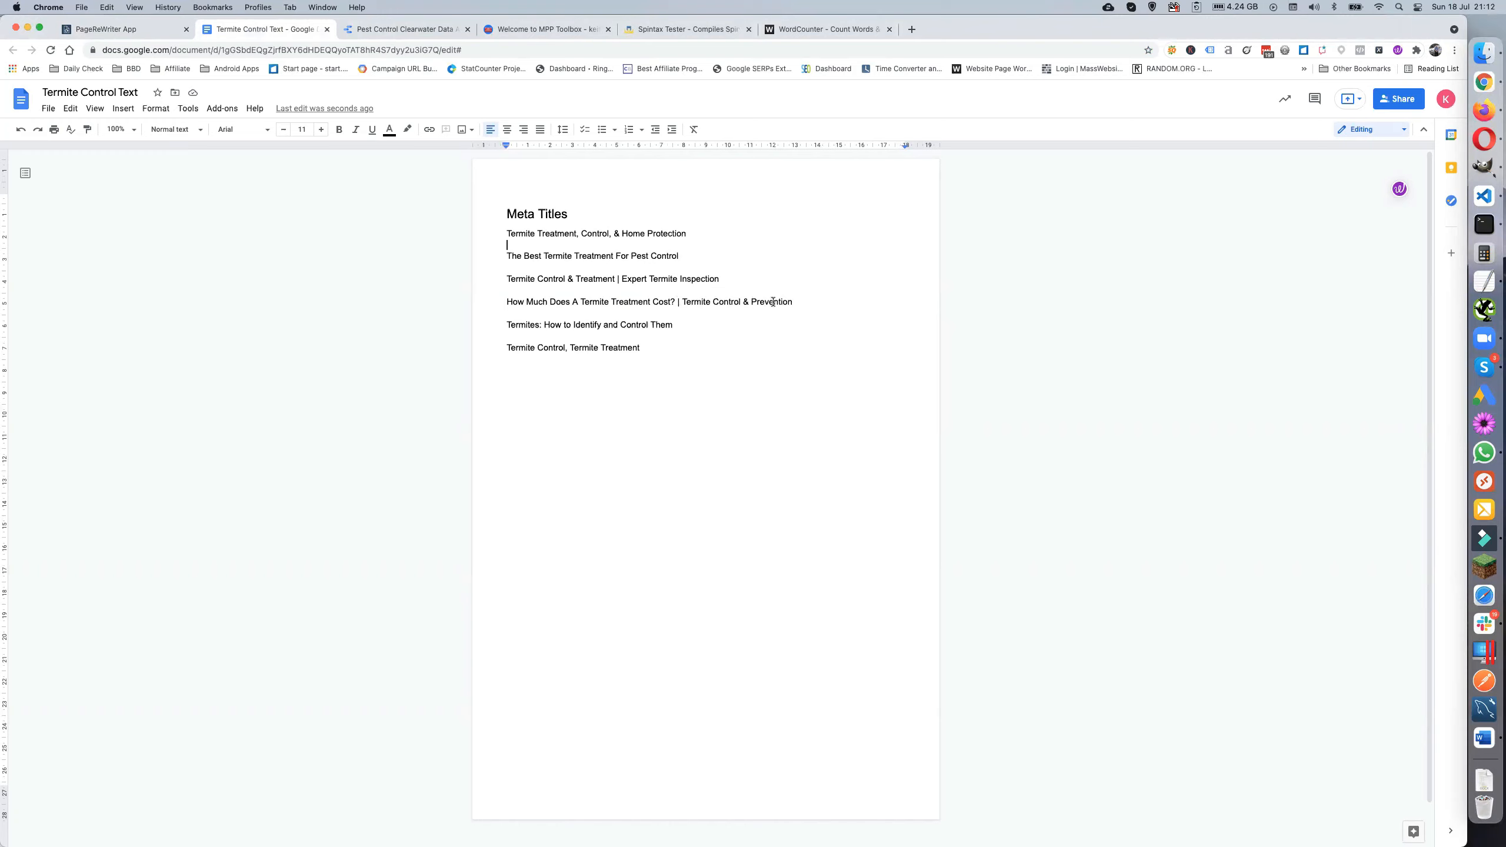
Copy "Treatment, Control, & Home Protection" from the first title into the blank TextEdit document, below two empty lines
{"action": "left_click_drag", "start_coordinate": [681, 302], "coordinate": [798, 302]}
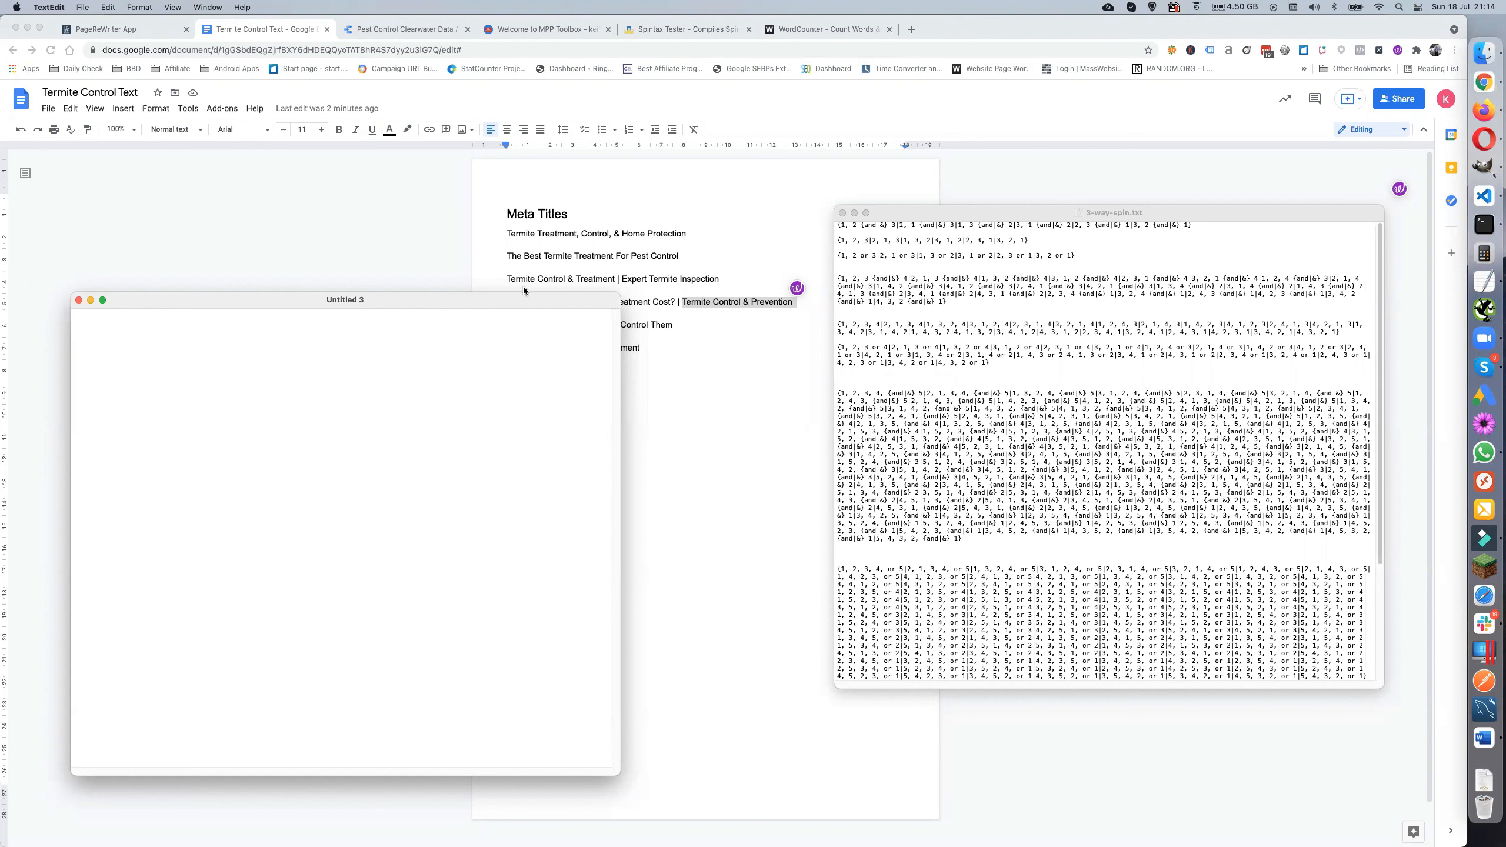
{"action": "left_click_drag", "start_coordinate": [515, 295], "coordinate": [473, 357]}
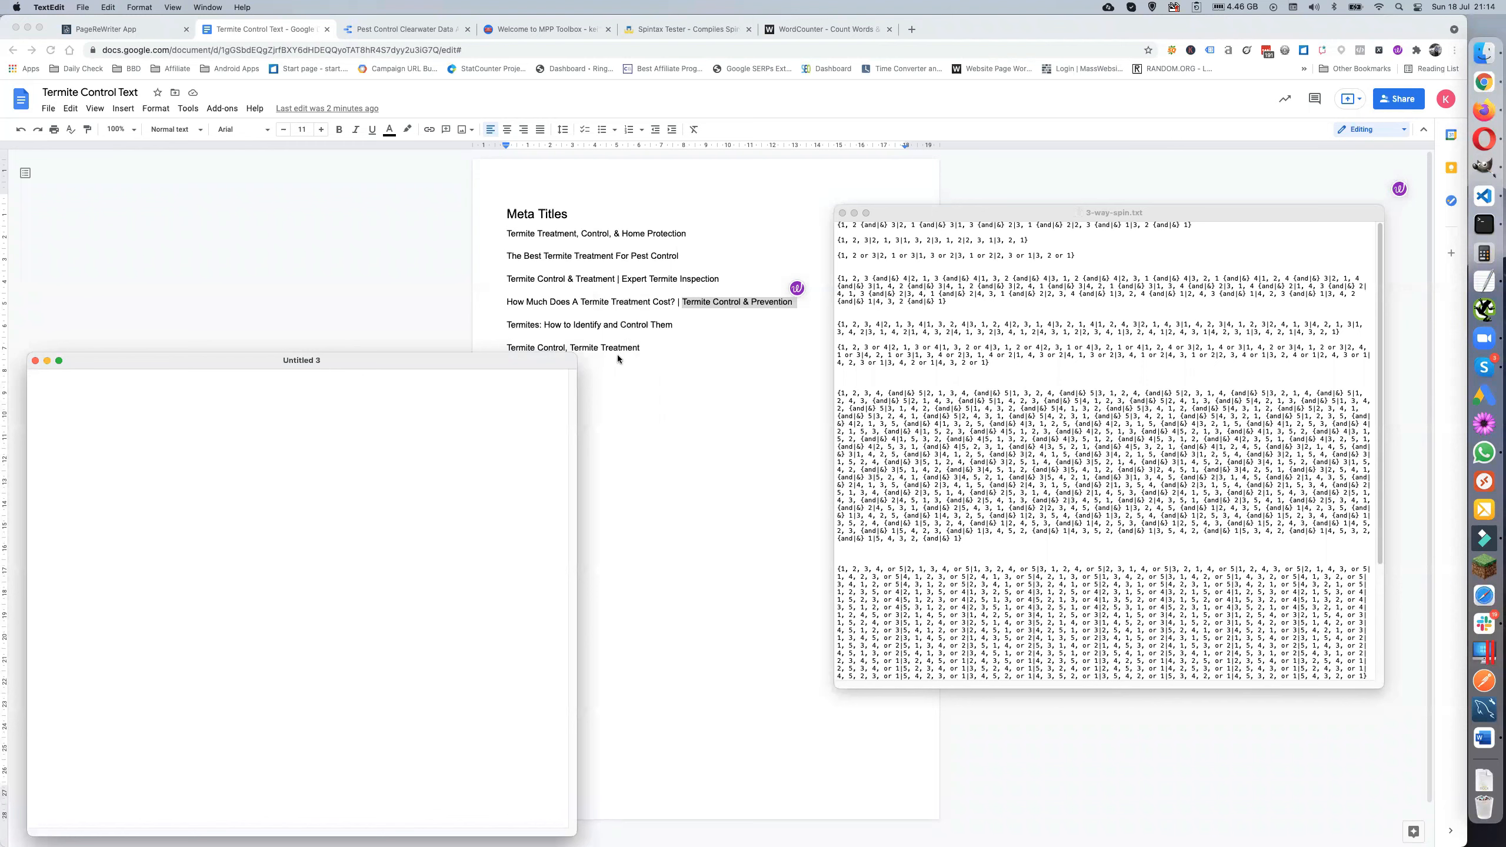
{"action": "left_click", "coordinate": [584, 235]}
{"action": "left_click_drag", "start_coordinate": [537, 233], "coordinate": [684, 231]}
{"action": "key", "text": "cmd+c"}
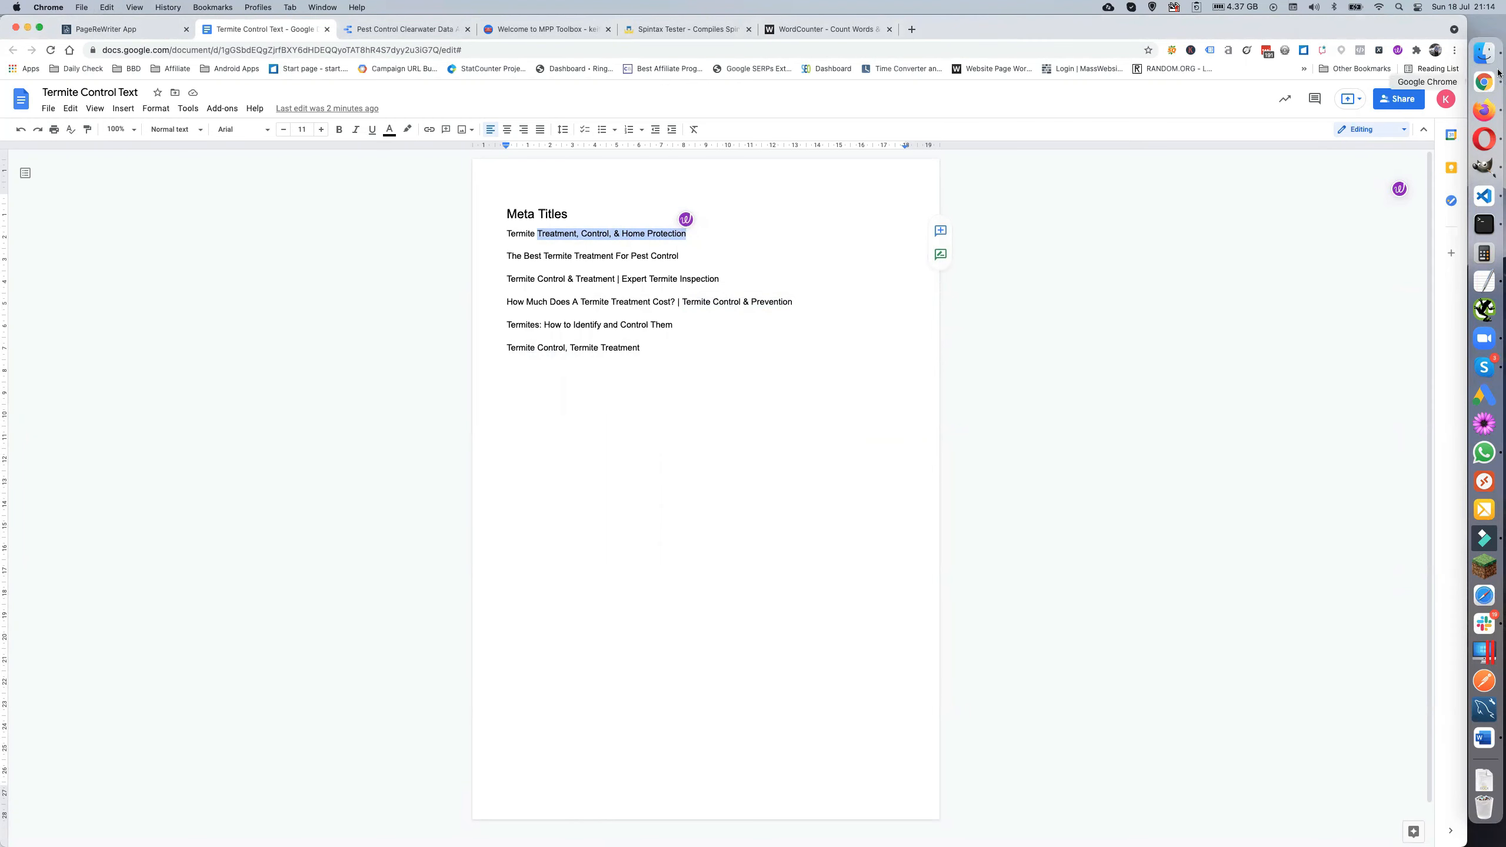
{"action": "left_click", "coordinate": [1484, 280]}
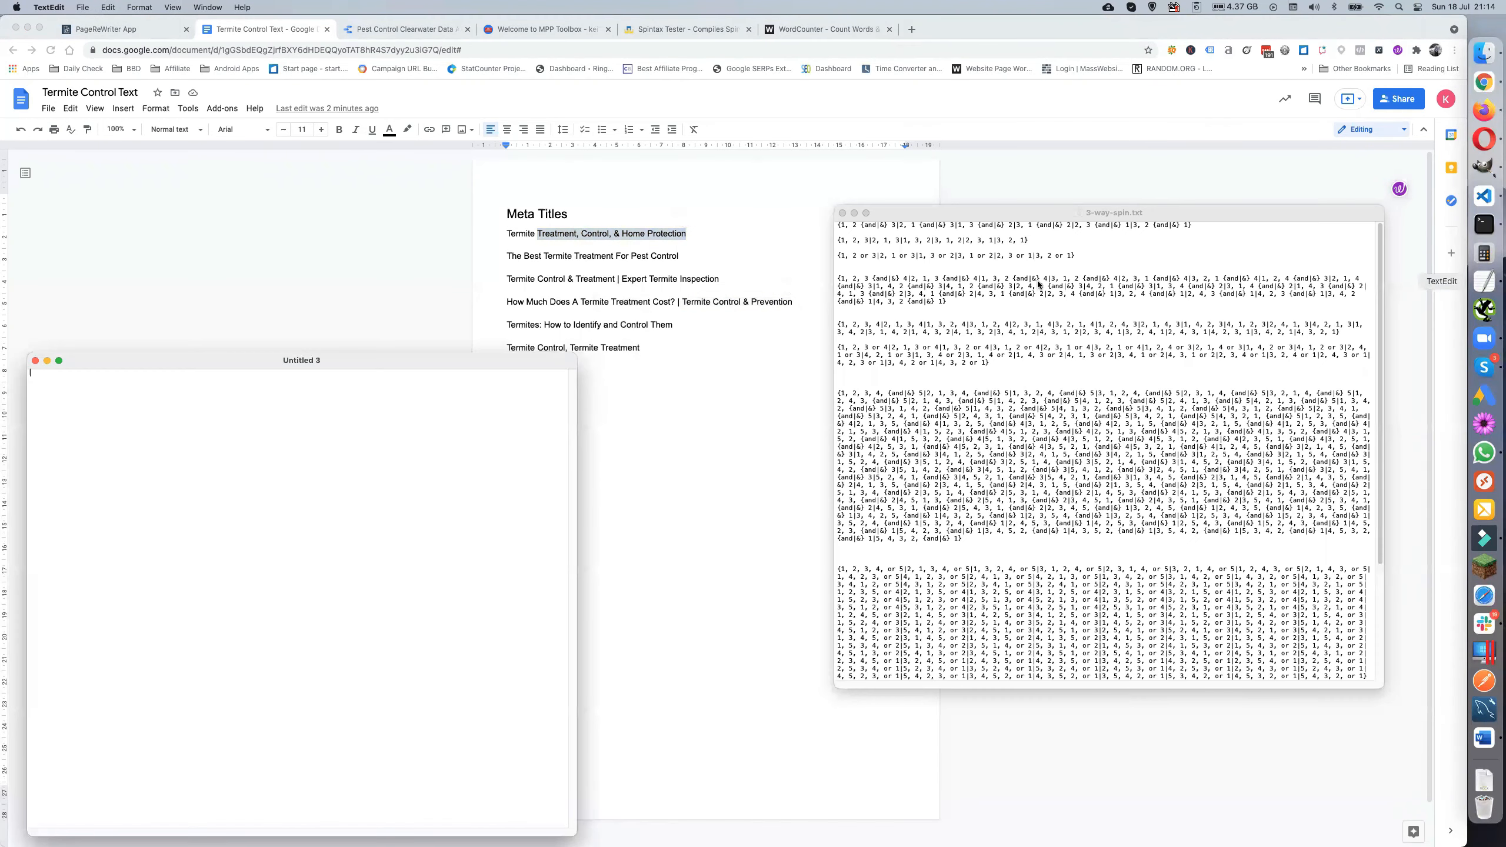
{"action": "key", "text": "Return"}
{"action": "key", "text": "Return"}
{"action": "key", "text": "cmd+v"}
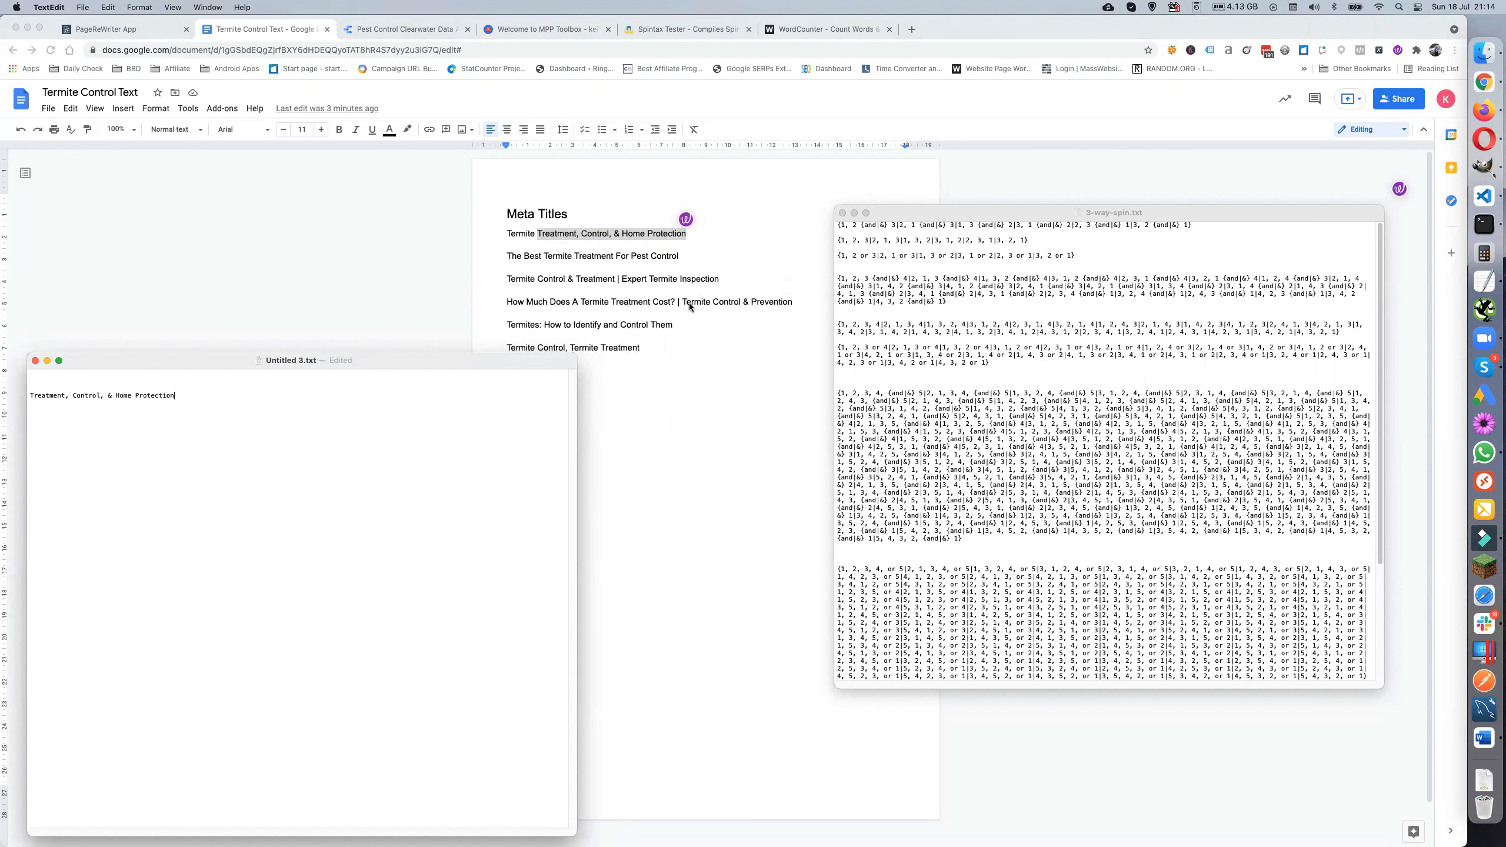
Copy the word "Prevention" from the "How Much Does A Termite Treatment Cost?" title and append it to the phrase in the TextEdit document
{"action": "left_click", "coordinate": [760, 299]}
{"action": "double_click", "coordinate": [761, 301]}
{"action": "key", "text": "super+c"}
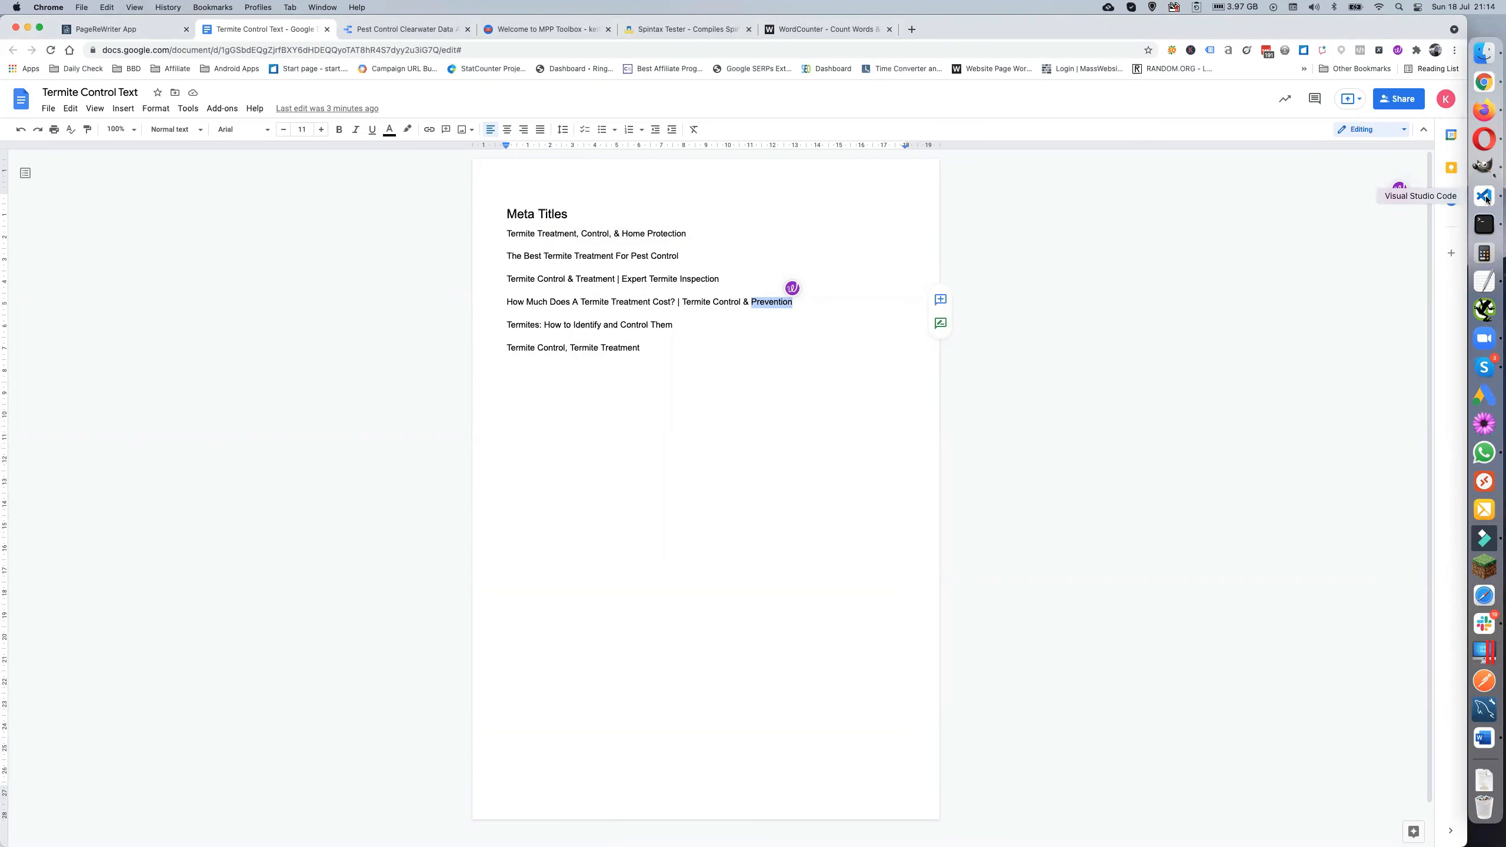
{"action": "left_click", "coordinate": [1484, 280]}
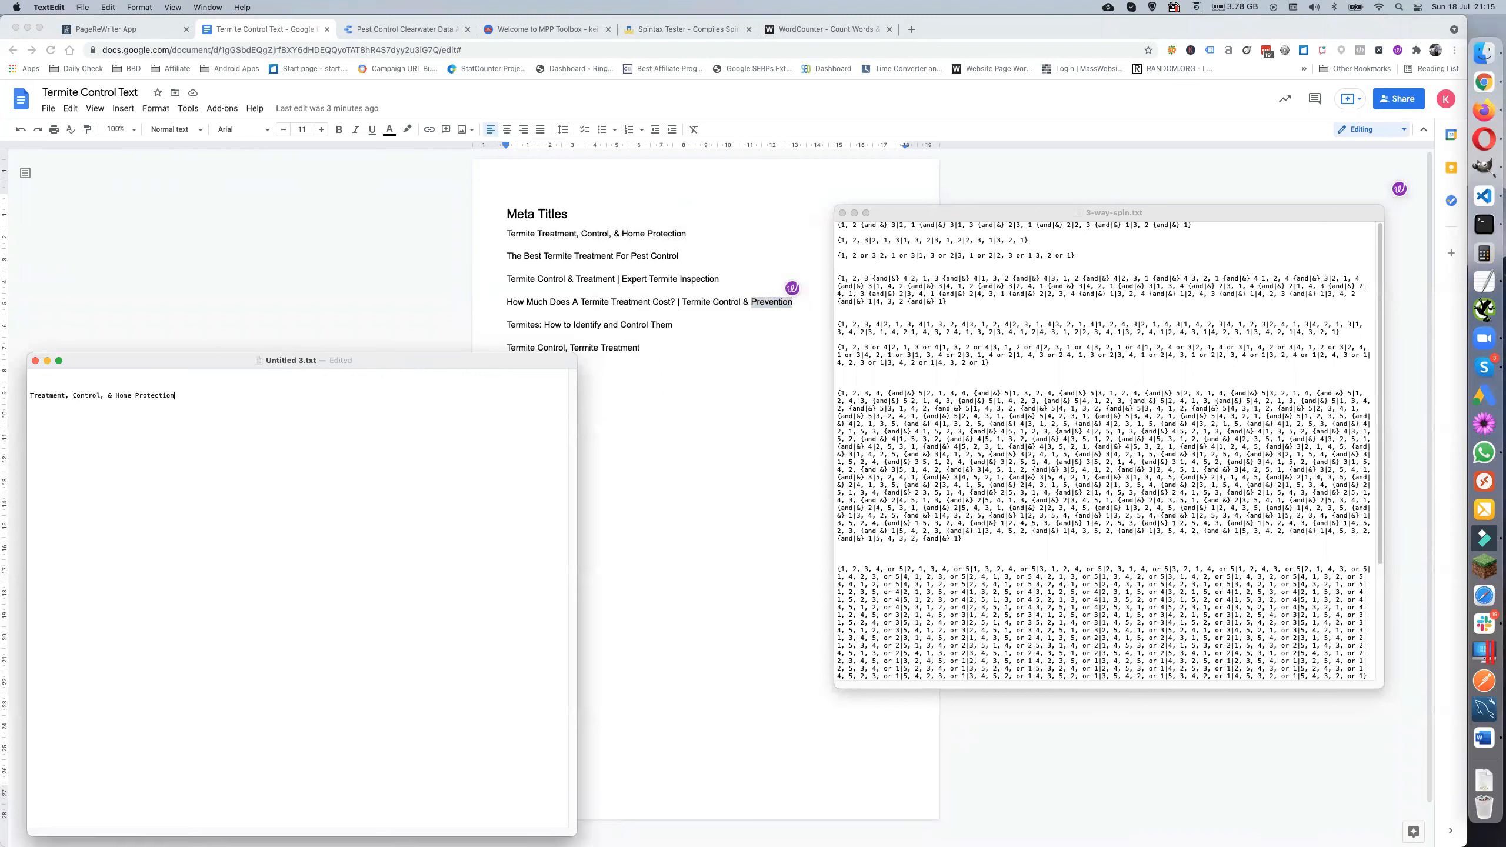
{"action": "key", "text": "super+v"}
{"action": "left_click", "coordinate": [424, 332]}
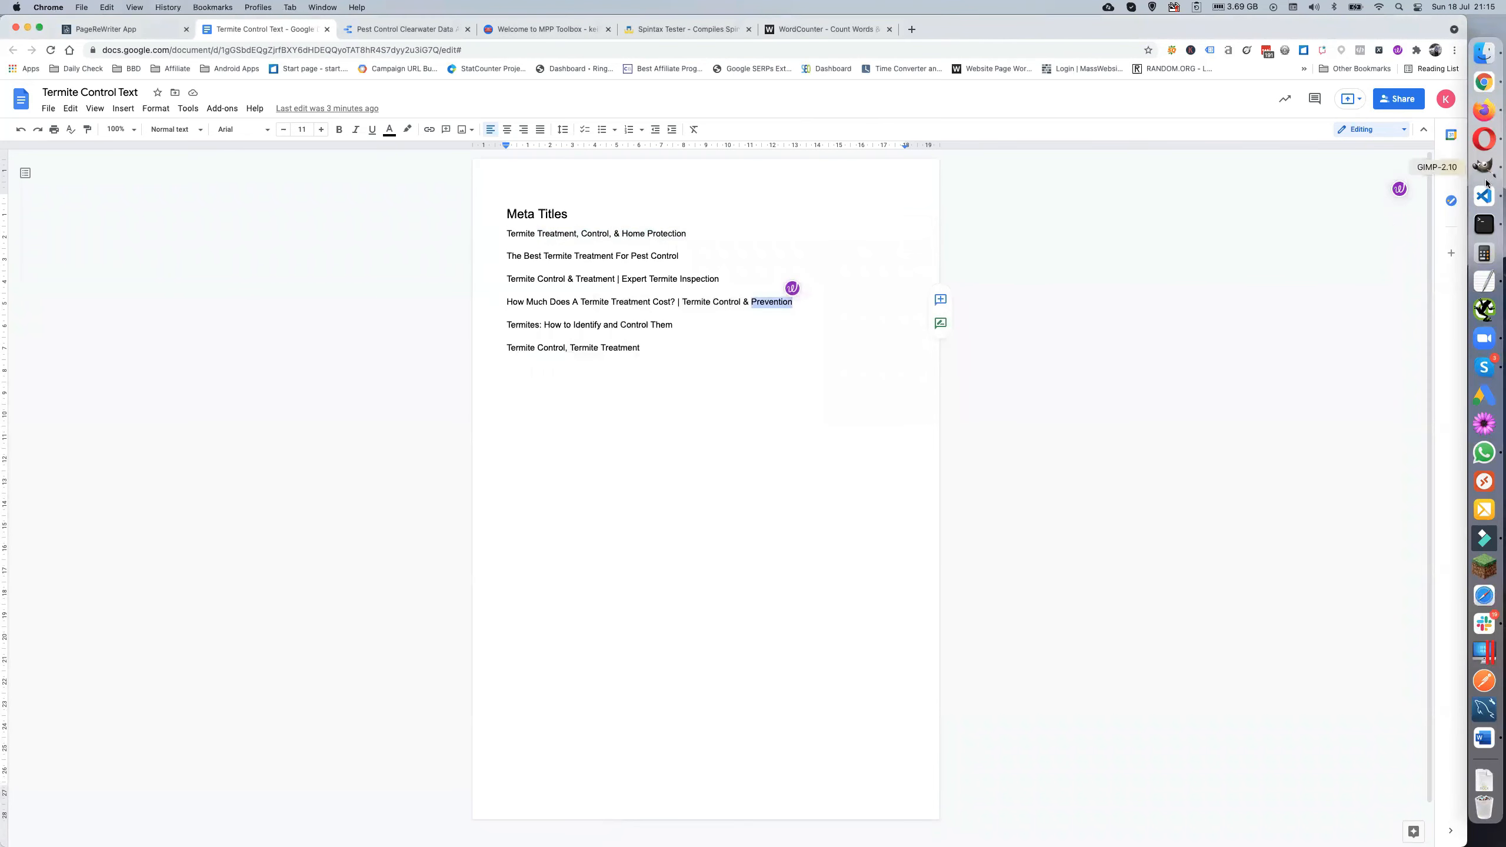
{"action": "left_click", "coordinate": [1484, 281]}
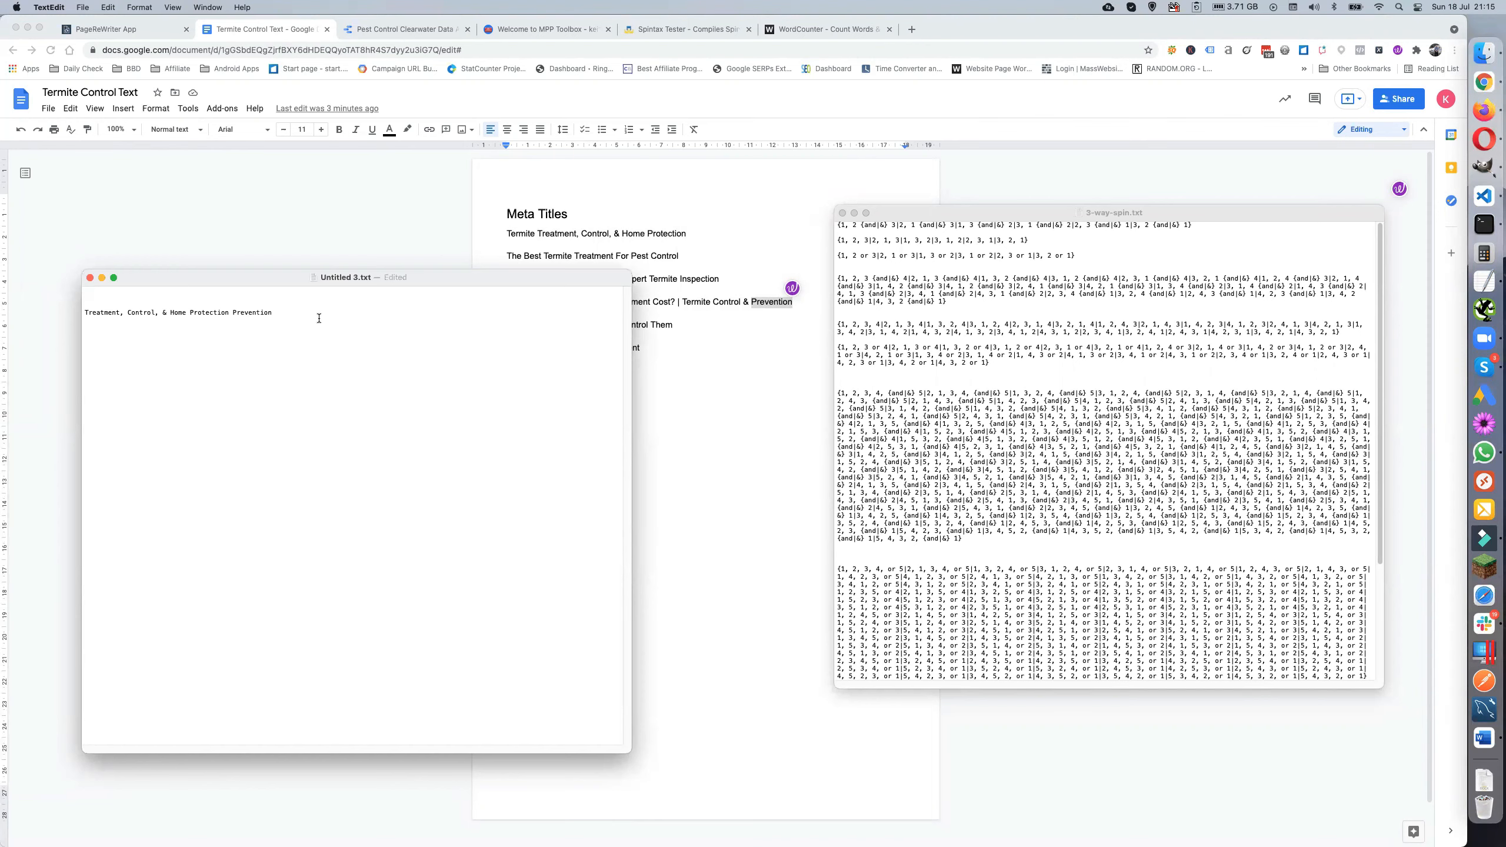
Enlarge the text in the untitled TextEdit document considerably so the phrase is easy to read
{"action": "key", "text": "super+plus"}
{"action": "key", "text": "super+plus"}
{"action": "key", "text": "super+plus"}
{"action": "key", "text": "super+plus"}
{"action": "key", "text": "super+plus"}
{"action": "key", "text": "super+plus"}
{"action": "key", "text": "super+plus"}
{"action": "key", "text": "super+plus"}
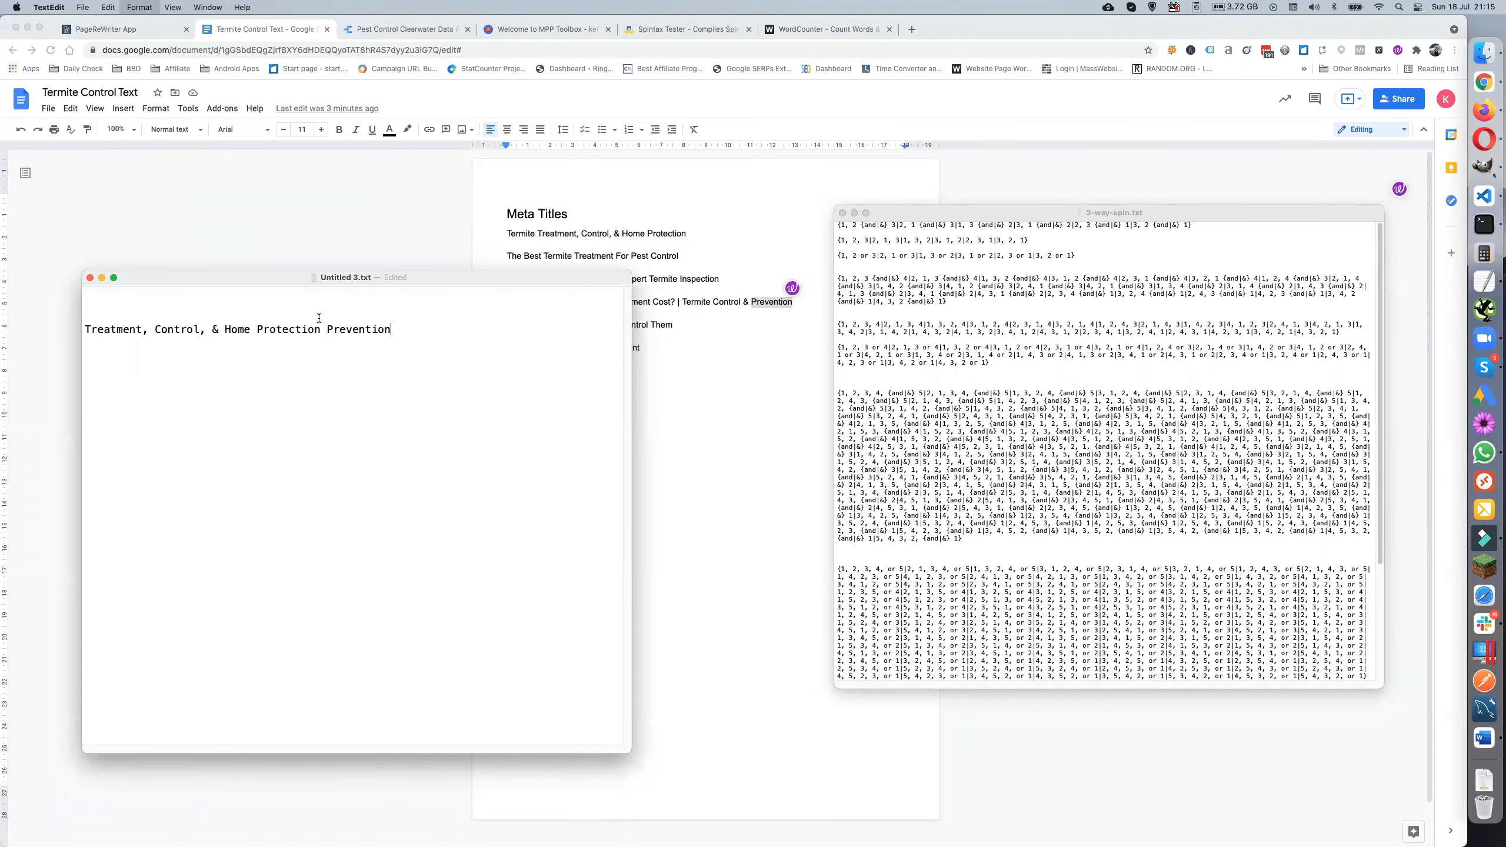
{"action": "key", "text": "super+plus"}
{"action": "key", "text": "super+plus"}
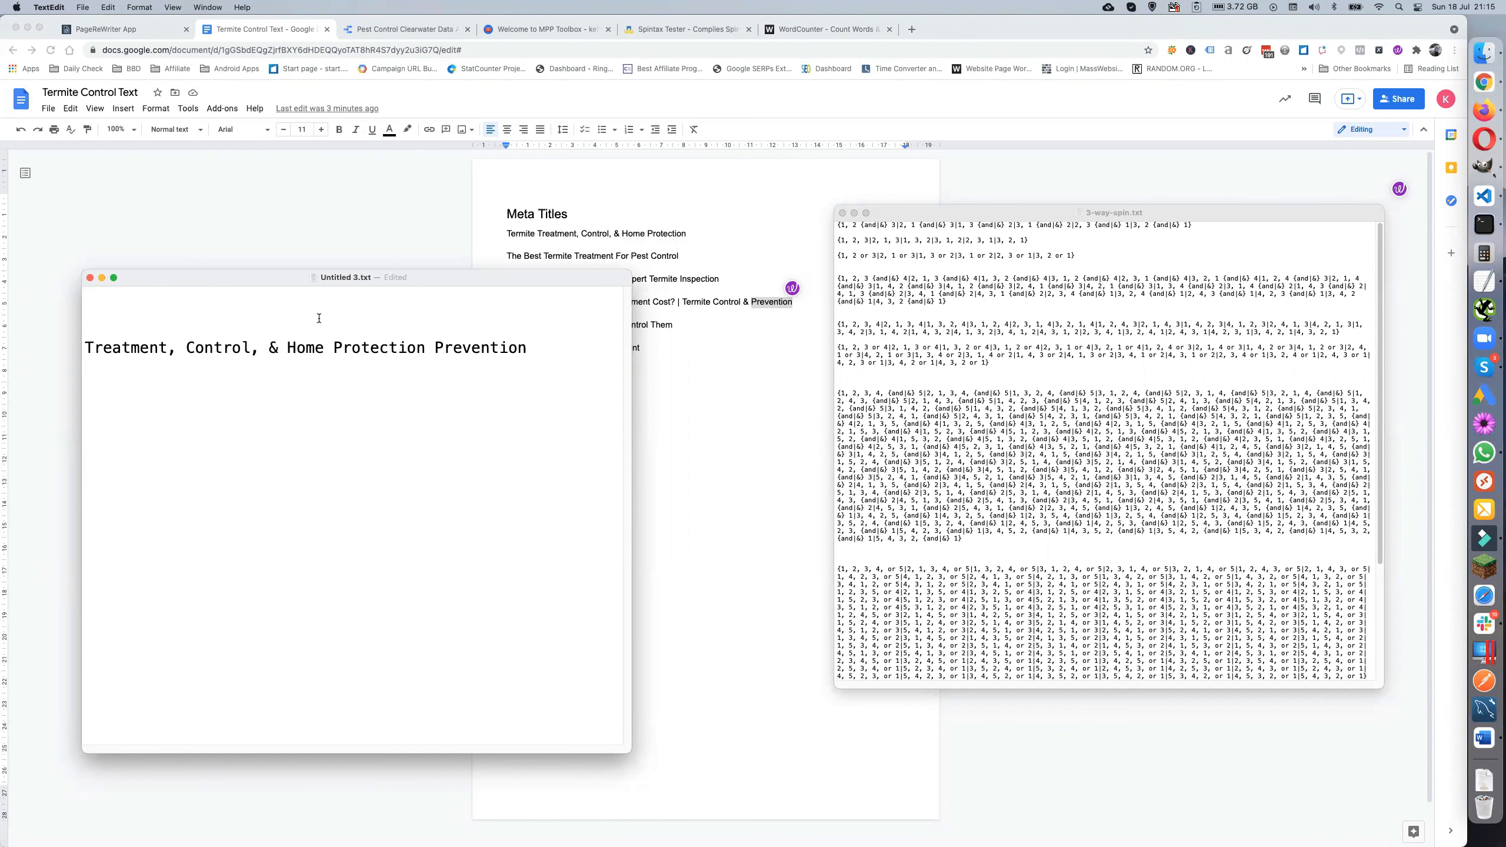
Remove the ampersand and turn the last two terms into the spintax group "{Home Protection|Prevention}"
{"action": "left_click_drag", "start_coordinate": [269, 345], "coordinate": [285, 349]}
{"action": "key", "text": "BackSpace"}
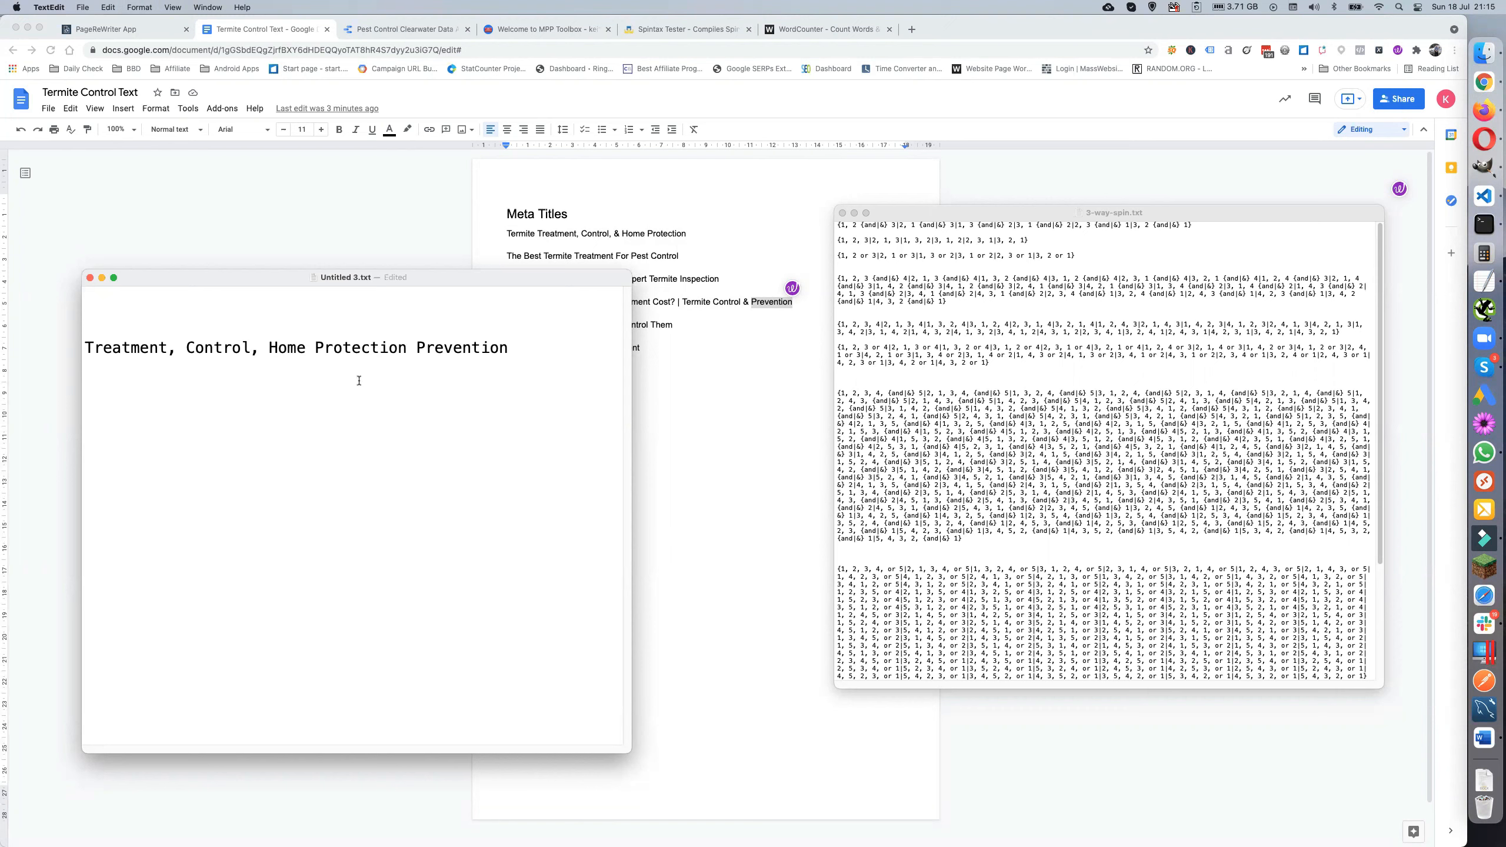
{"action": "type", "text": "{"}
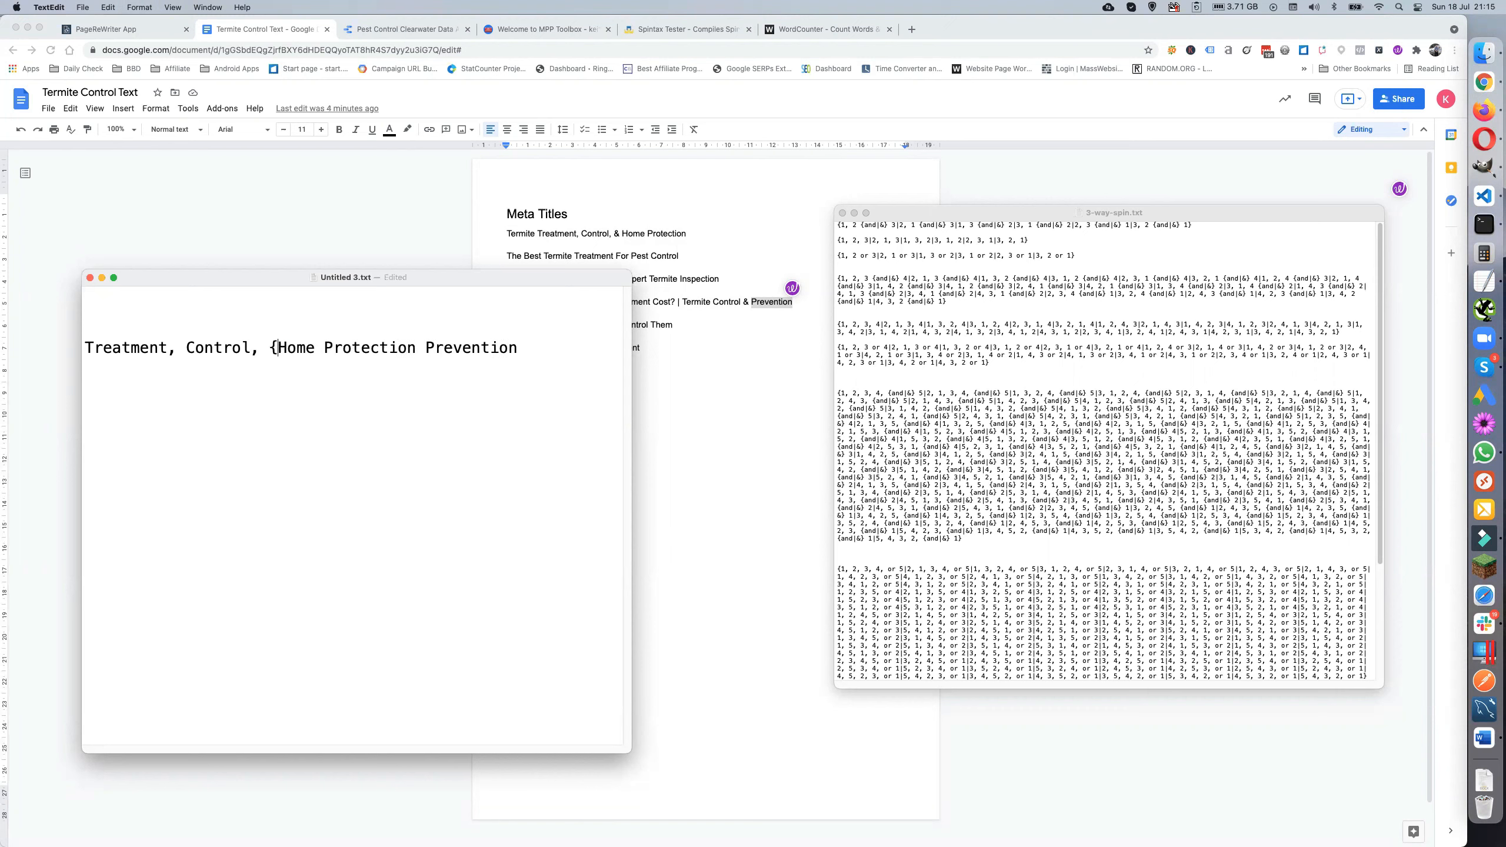
{"action": "key", "text": "alt+Right"}
{"action": "key", "text": "alt+Right"}
{"action": "type", "text": "|"}
{"action": "key", "text": "Delete"}
{"action": "left_click", "coordinate": [518, 350]}
{"action": "type", "text": "}"}
Remove the commas after "Control" and "Treatment" in the phrase
{"action": "key", "text": "BackSpace"}
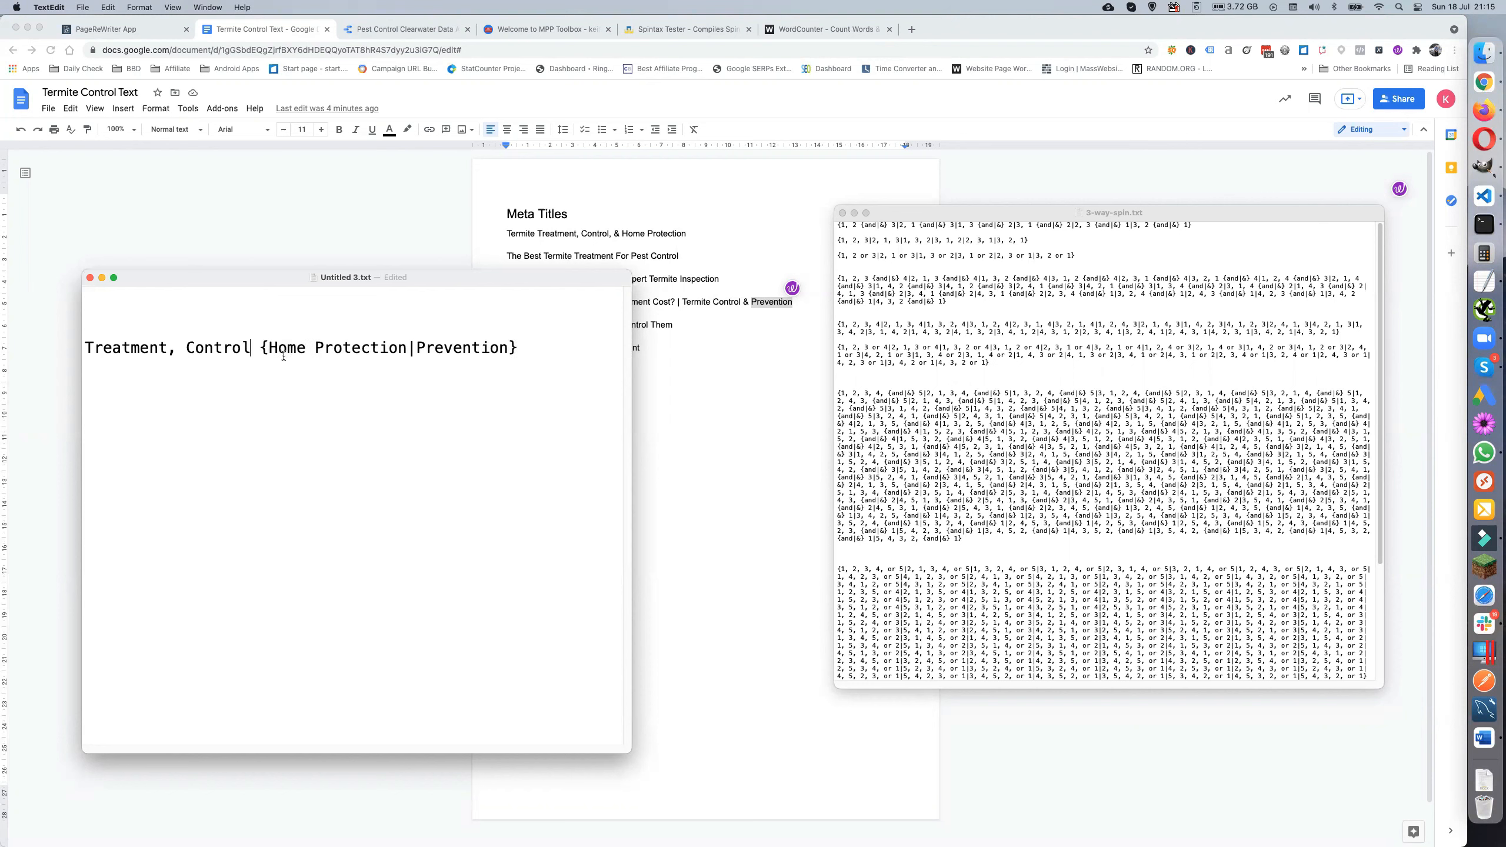
{"action": "left_click", "coordinate": [176, 350]}
{"action": "key", "text": "BackSpace"}
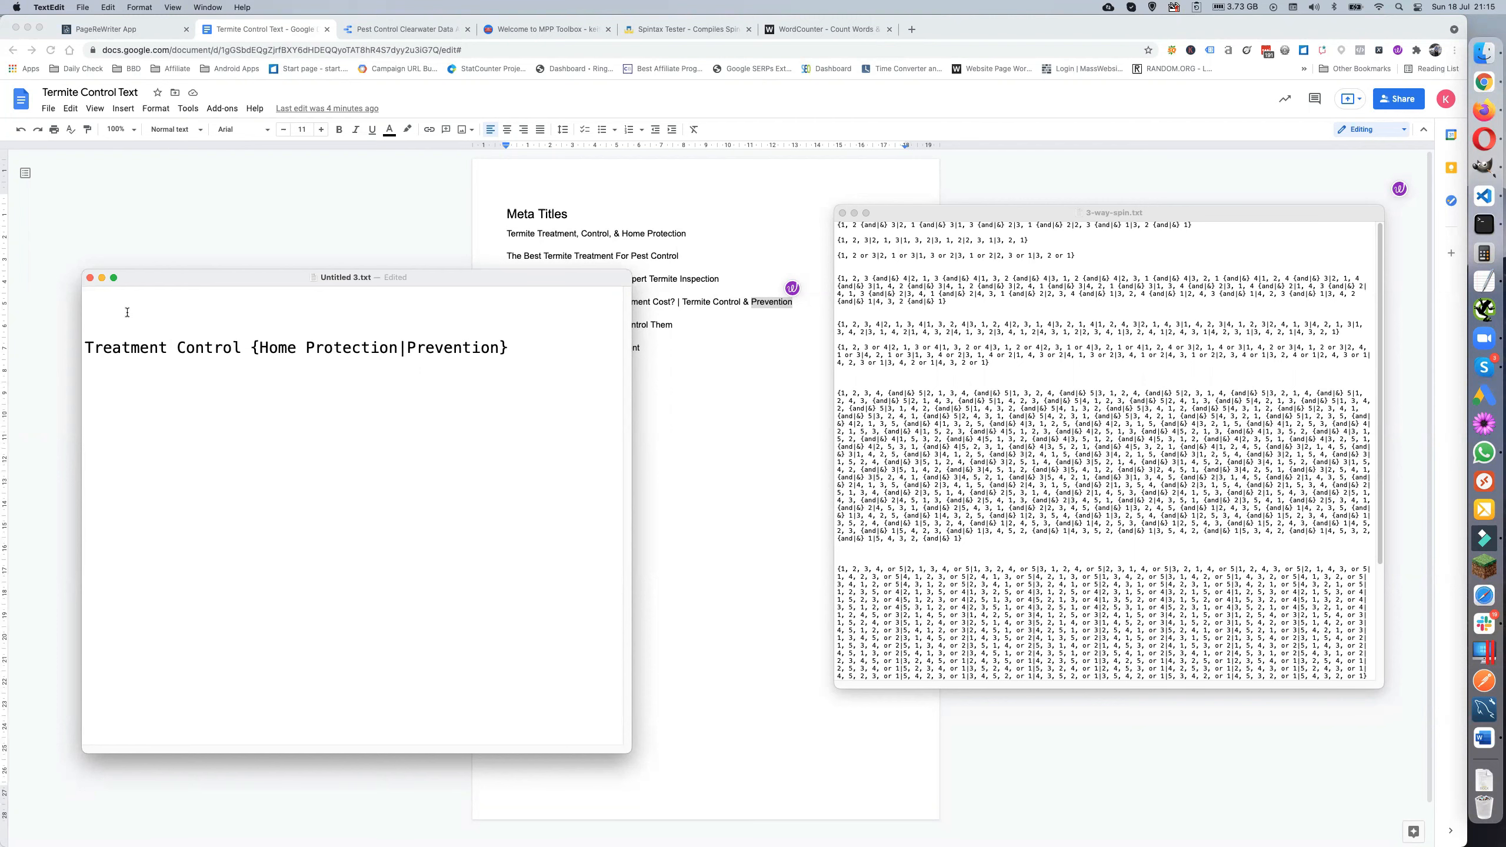
Add an empty line above the phrase and paste the first three-item {and|&} template from 3-way-spin.txt at the start of the untitled document
{"action": "key", "text": "Return"}
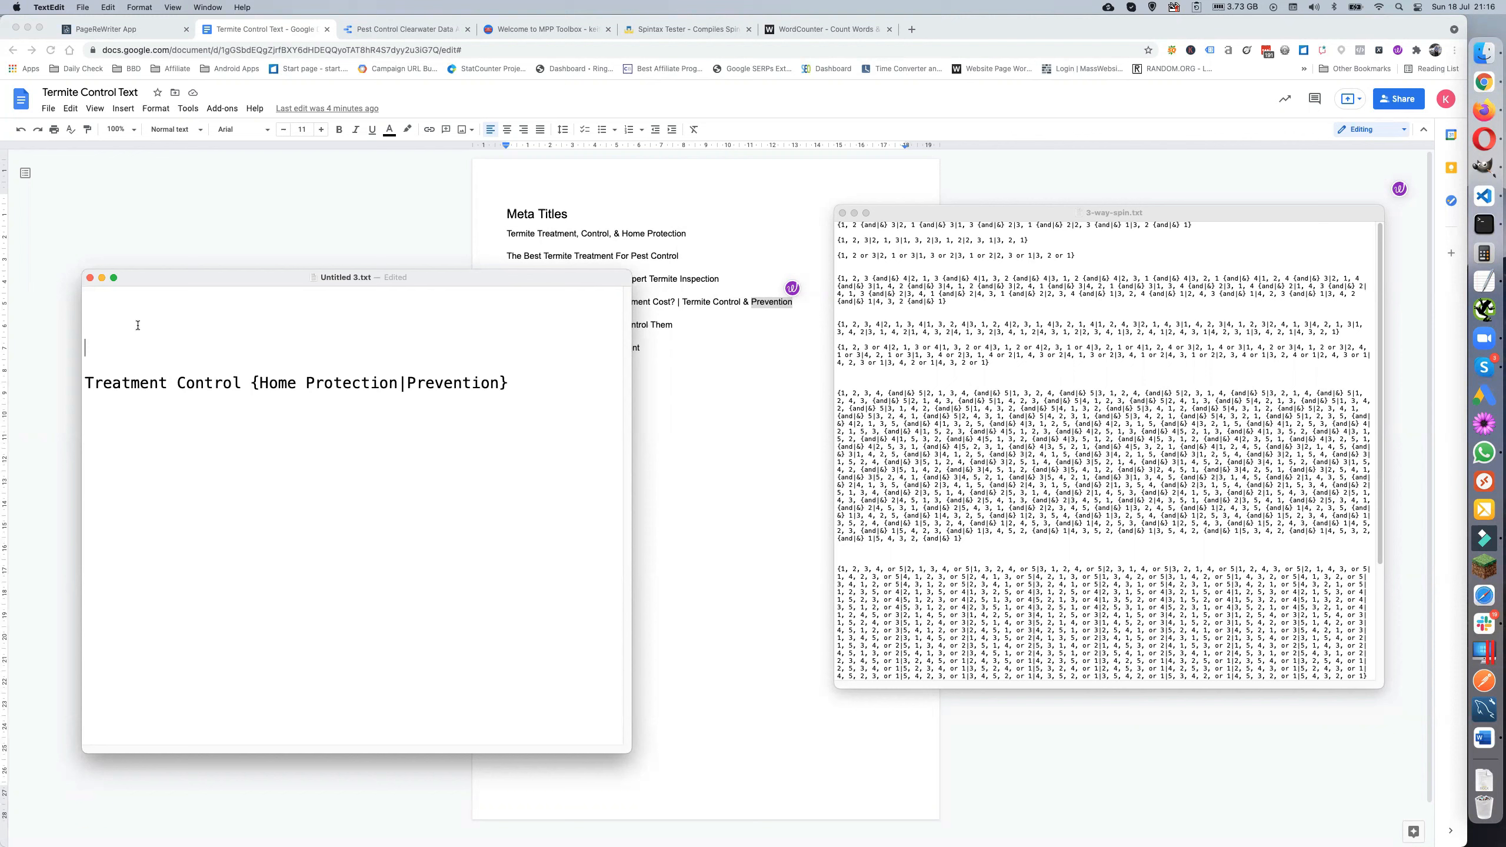
{"action": "triple_click", "coordinate": [845, 223]}
{"action": "key", "text": "super+c"}
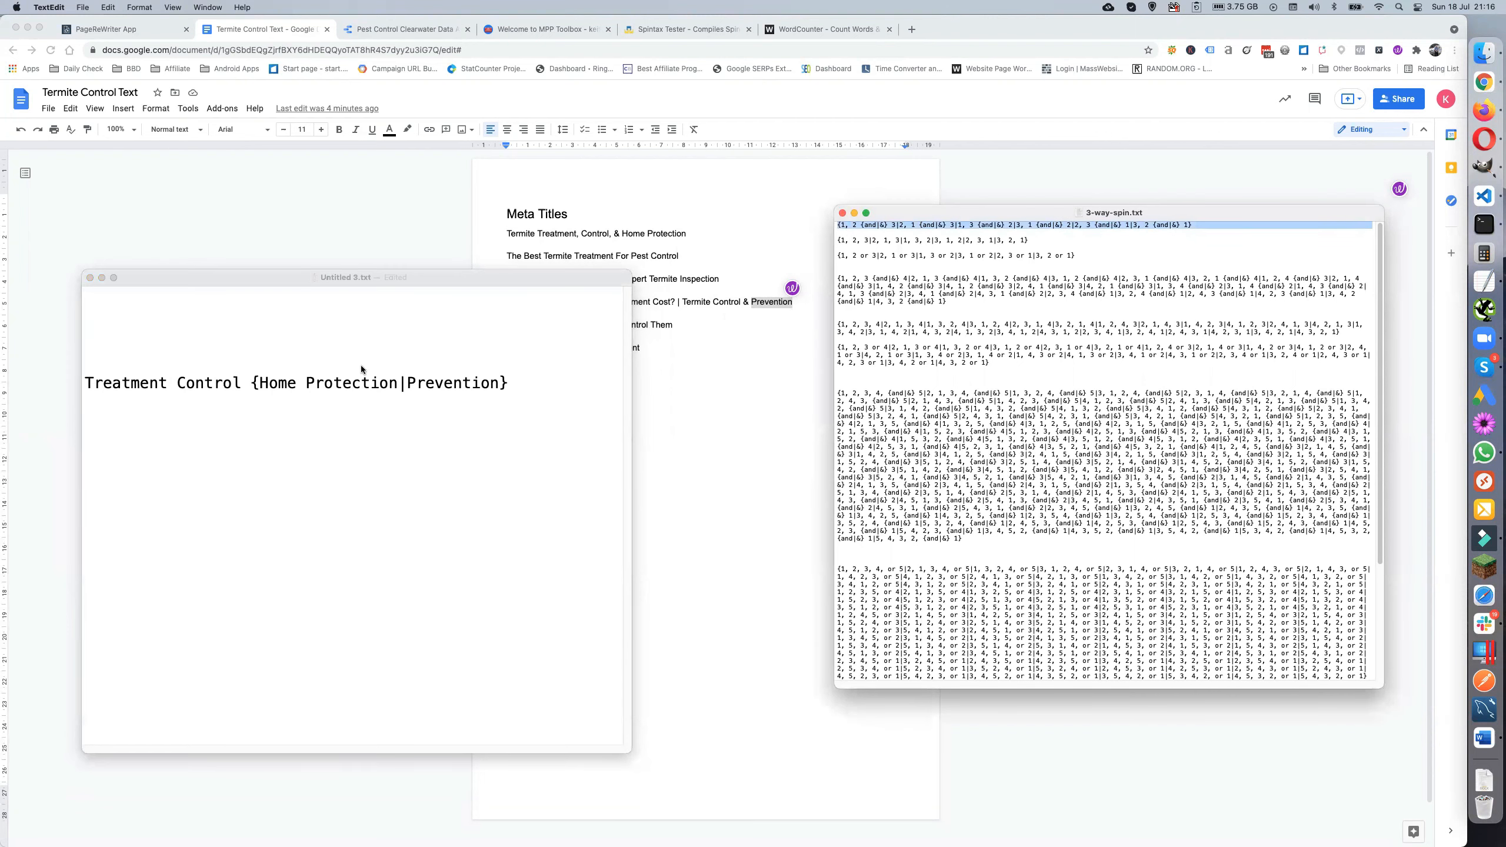
{"action": "left_click", "coordinate": [132, 321]}
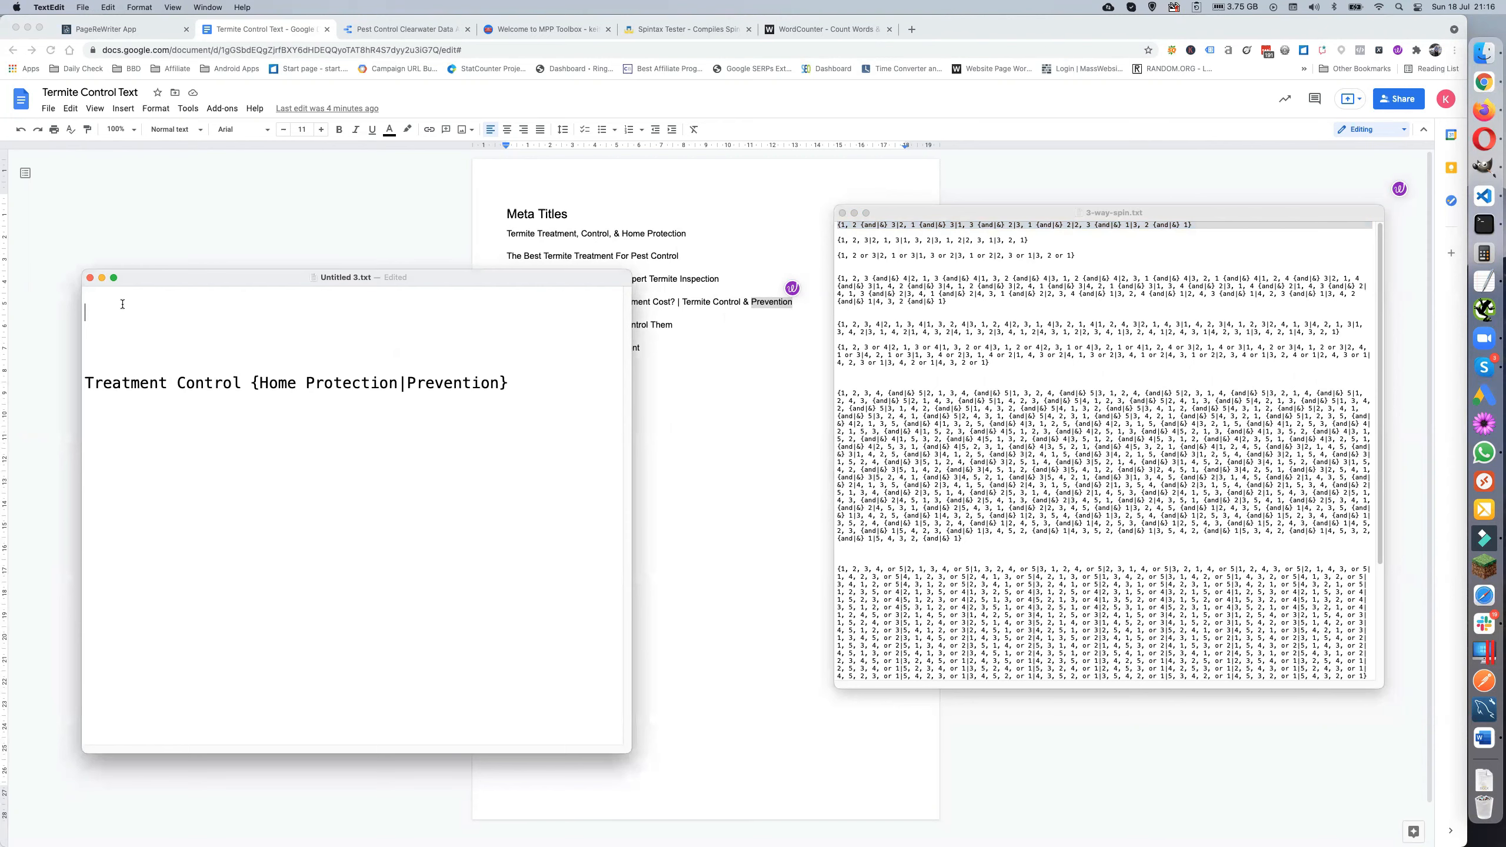
{"action": "key", "text": "super+v"}
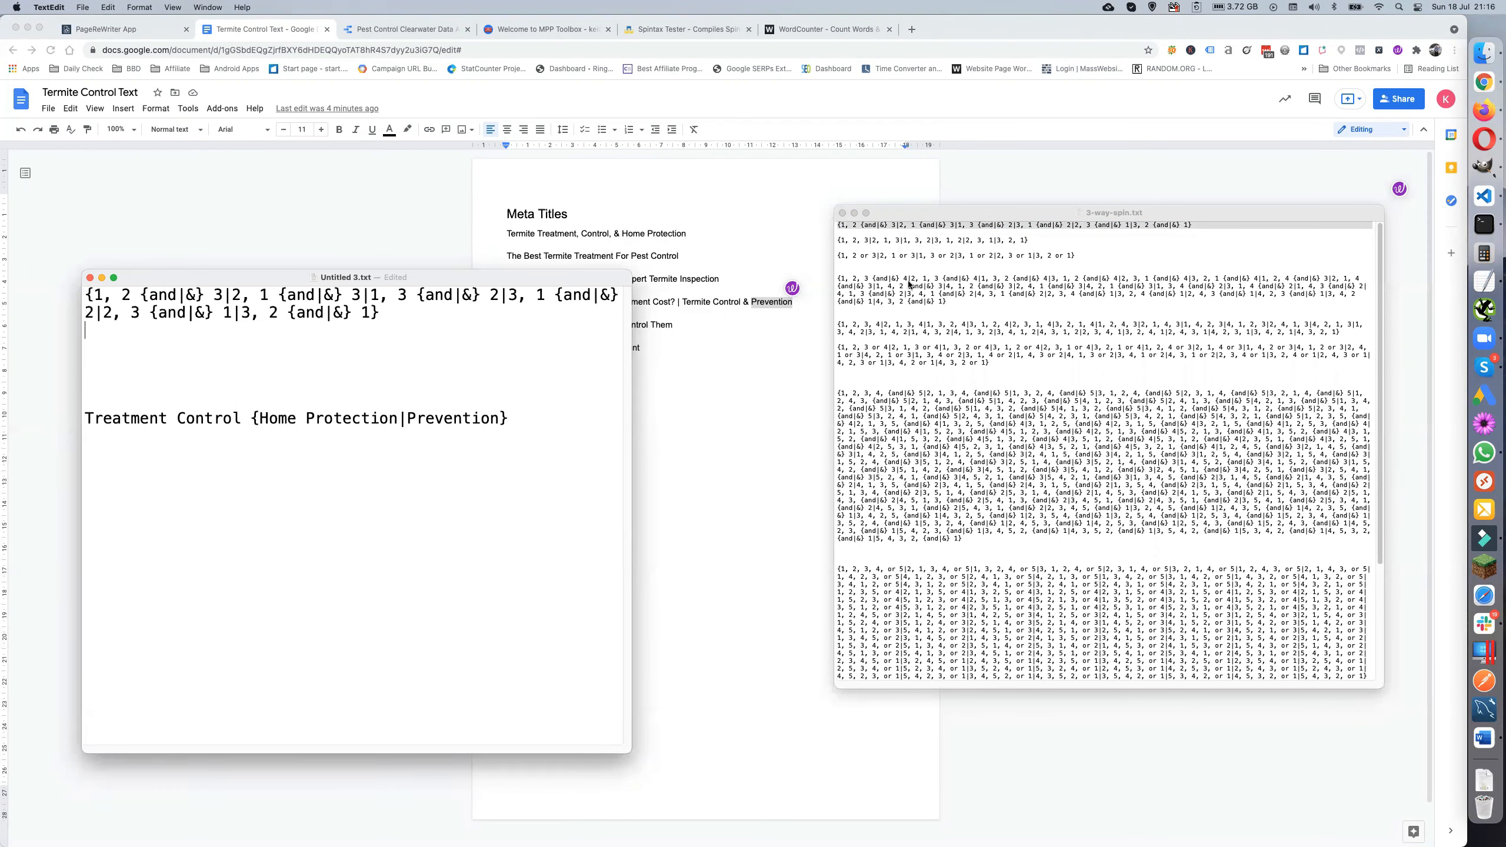
Enlarge the text of the 3-way-spin.txt document so its templates are readable
{"action": "left_click", "coordinate": [975, 315]}
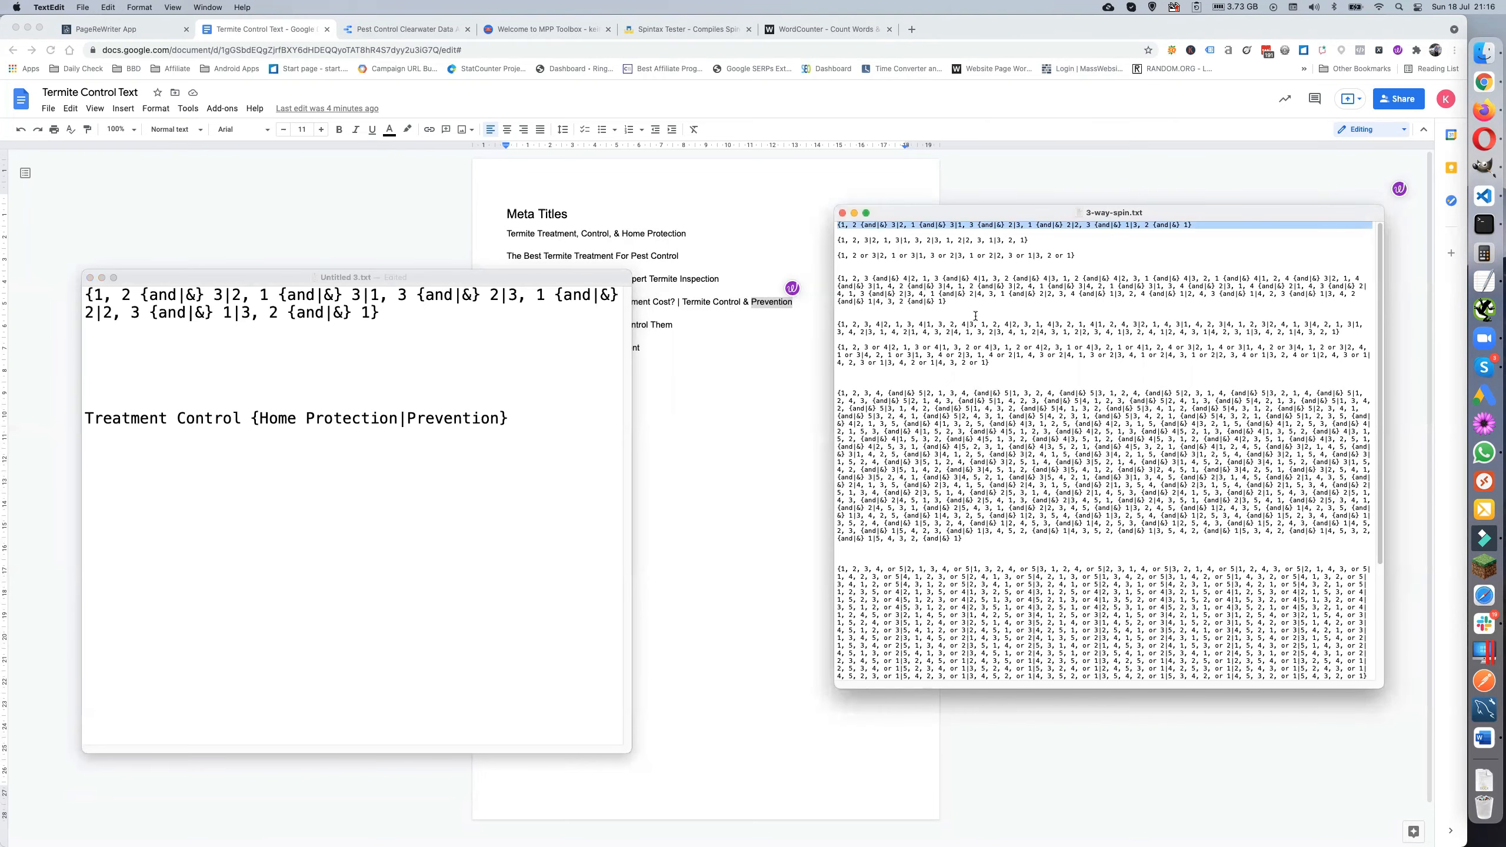
{"action": "key", "text": "super+plus"}
{"action": "key", "text": "super+plus"}
{"action": "key", "text": "super+plus"}
{"action": "key", "text": "super+plus"}
{"action": "key", "text": "super+plus"}
{"action": "key", "text": "super+plus"}
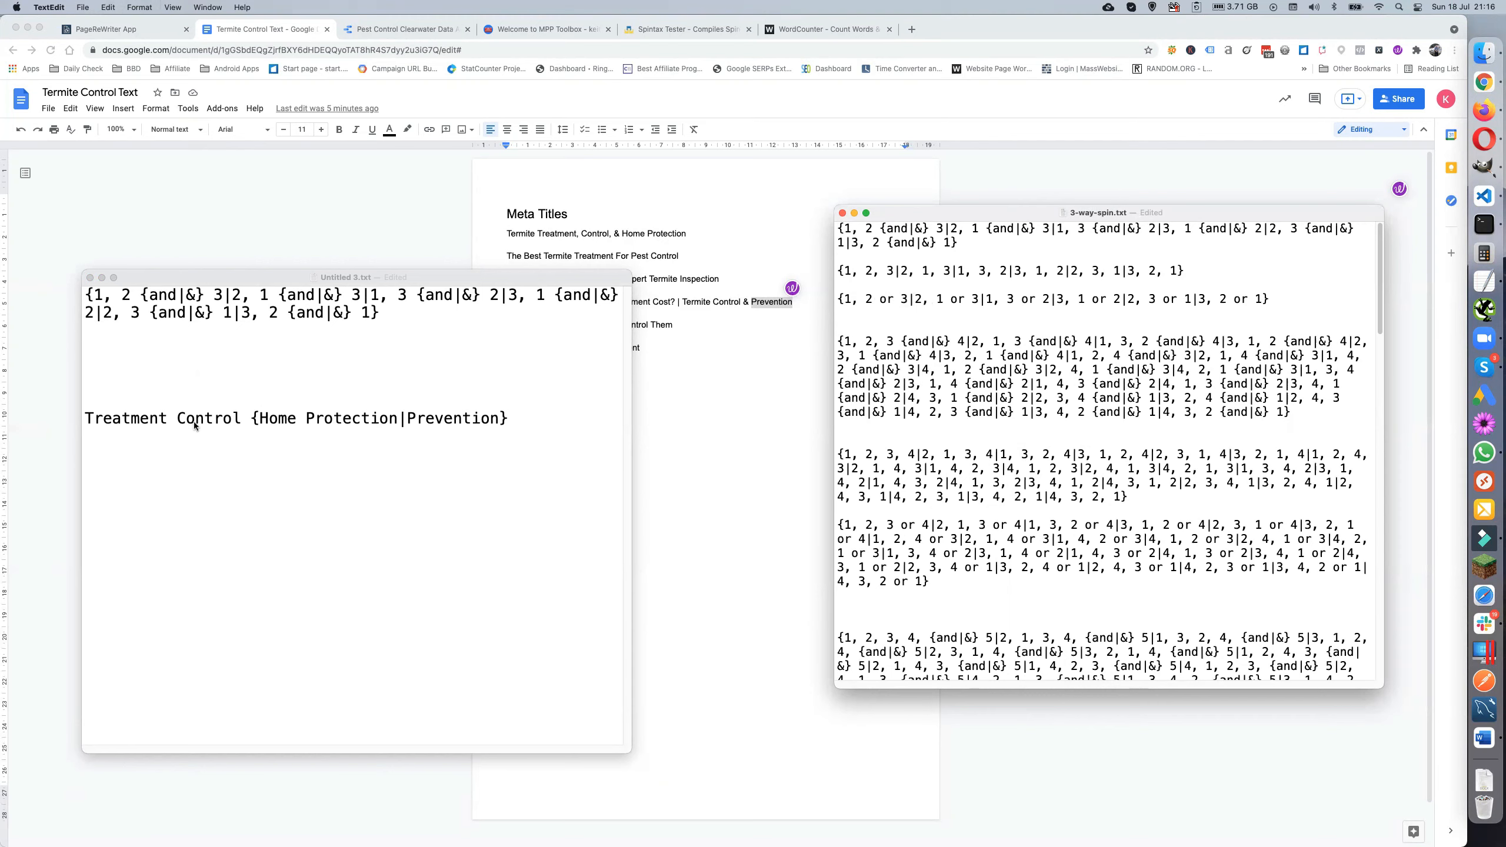
Replace every "1" in the untitled document's spin template with "Treatment"
{"action": "double_click", "coordinate": [109, 417]}
{"action": "key", "text": "super+c"}
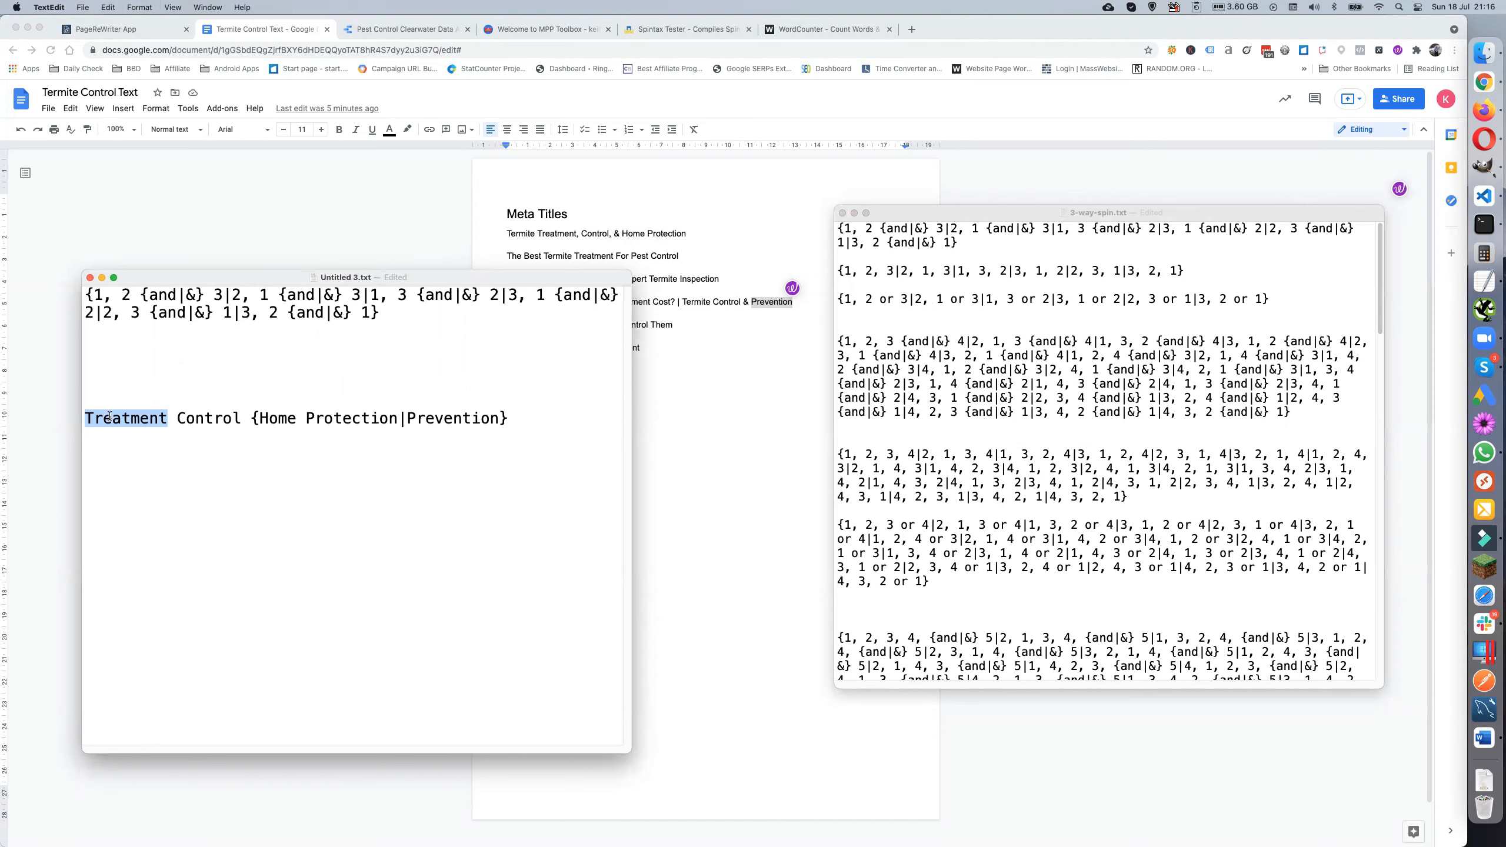
{"action": "key", "text": "super+f"}
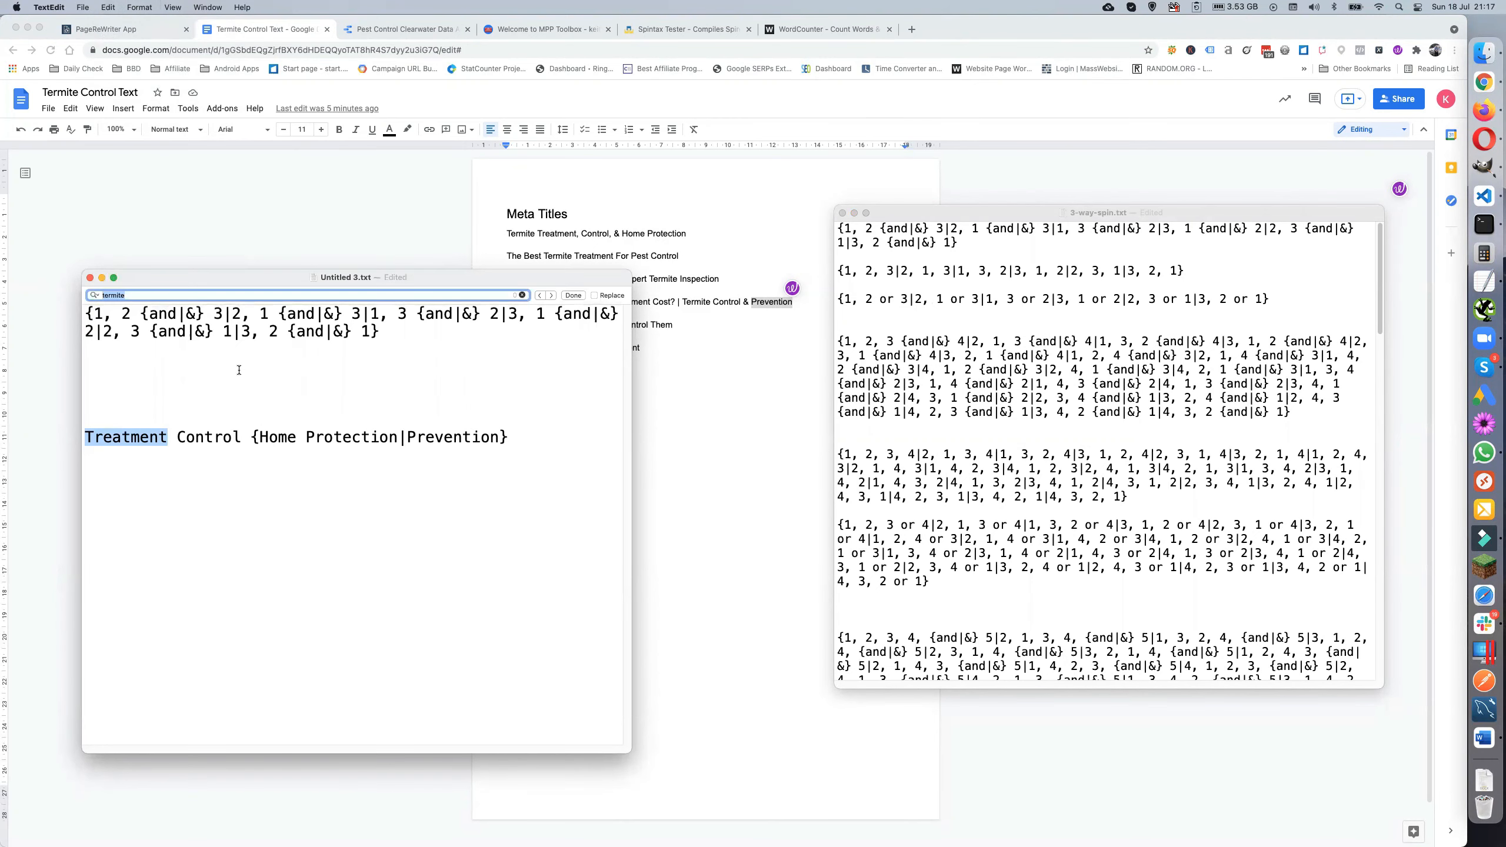
{"action": "key", "text": "super+v"}
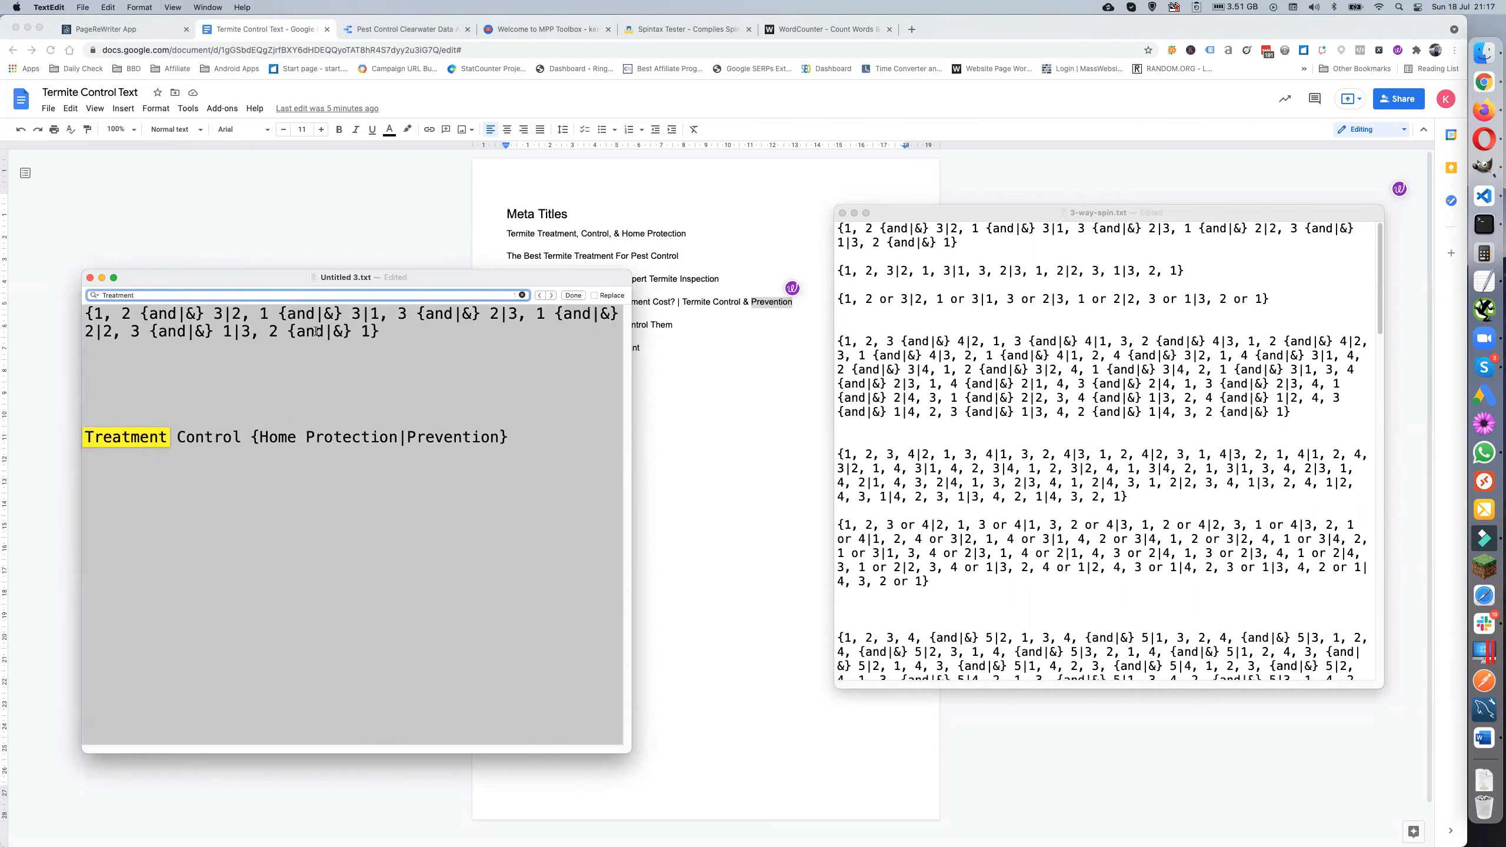
{"action": "left_click", "coordinate": [594, 294]}
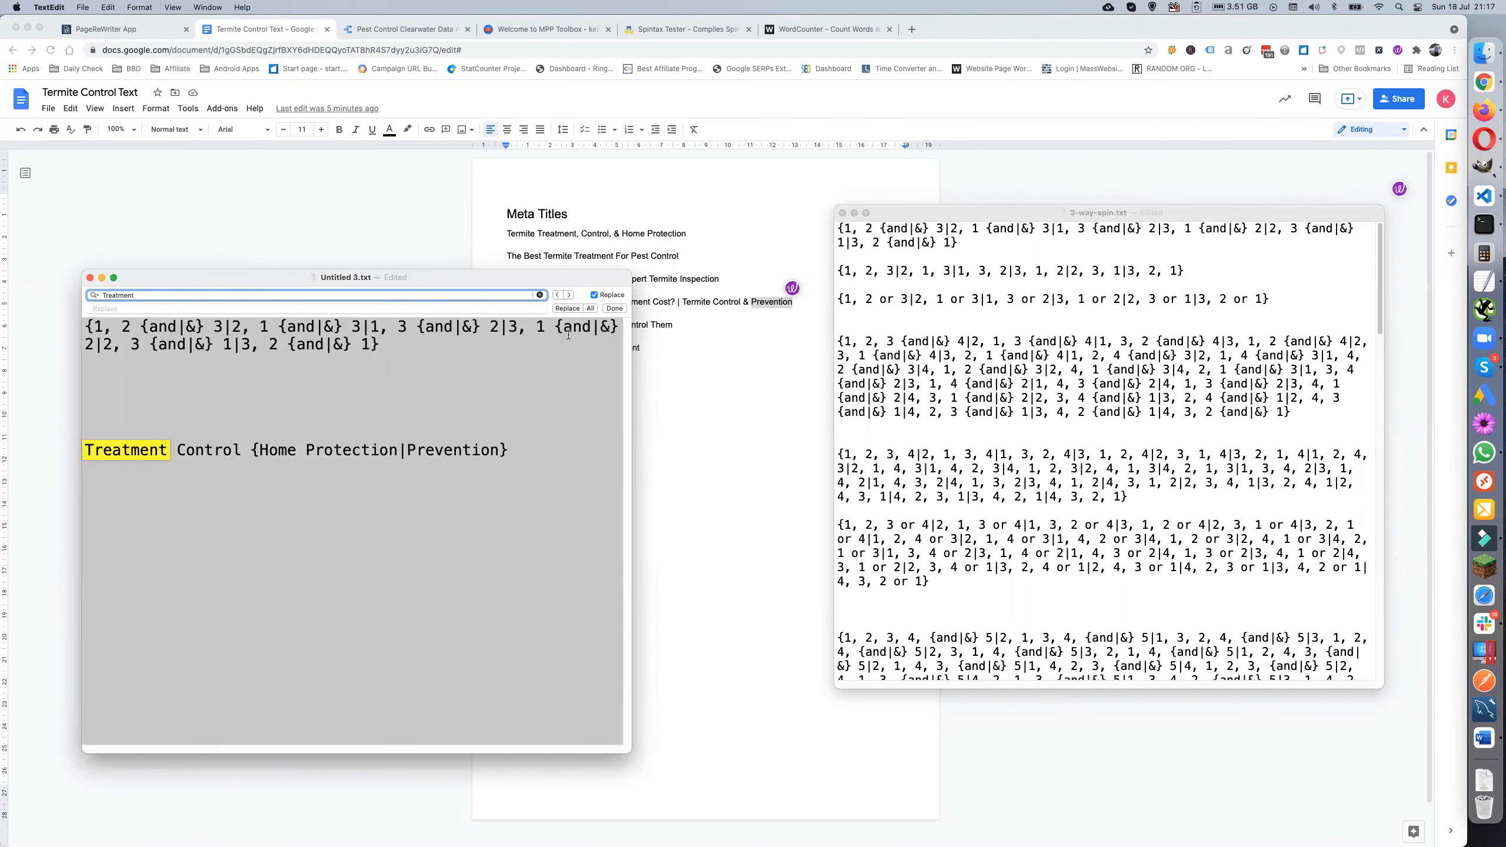
{"action": "left_click", "coordinate": [159, 306]}
{"action": "key", "text": "super+v"}
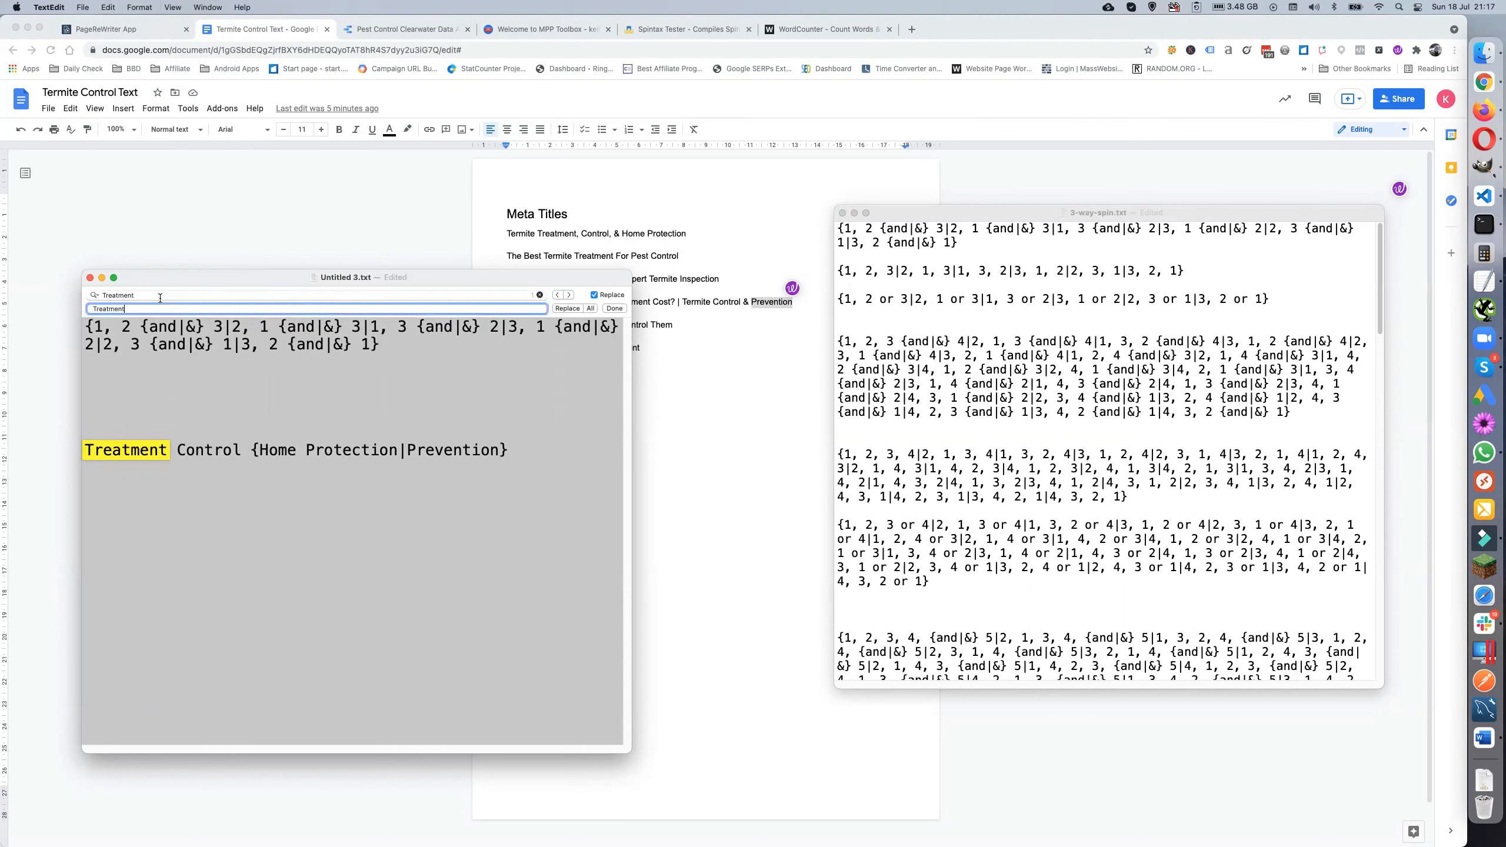
{"action": "double_click", "coordinate": [161, 296]}
{"action": "type", "text": "1"}
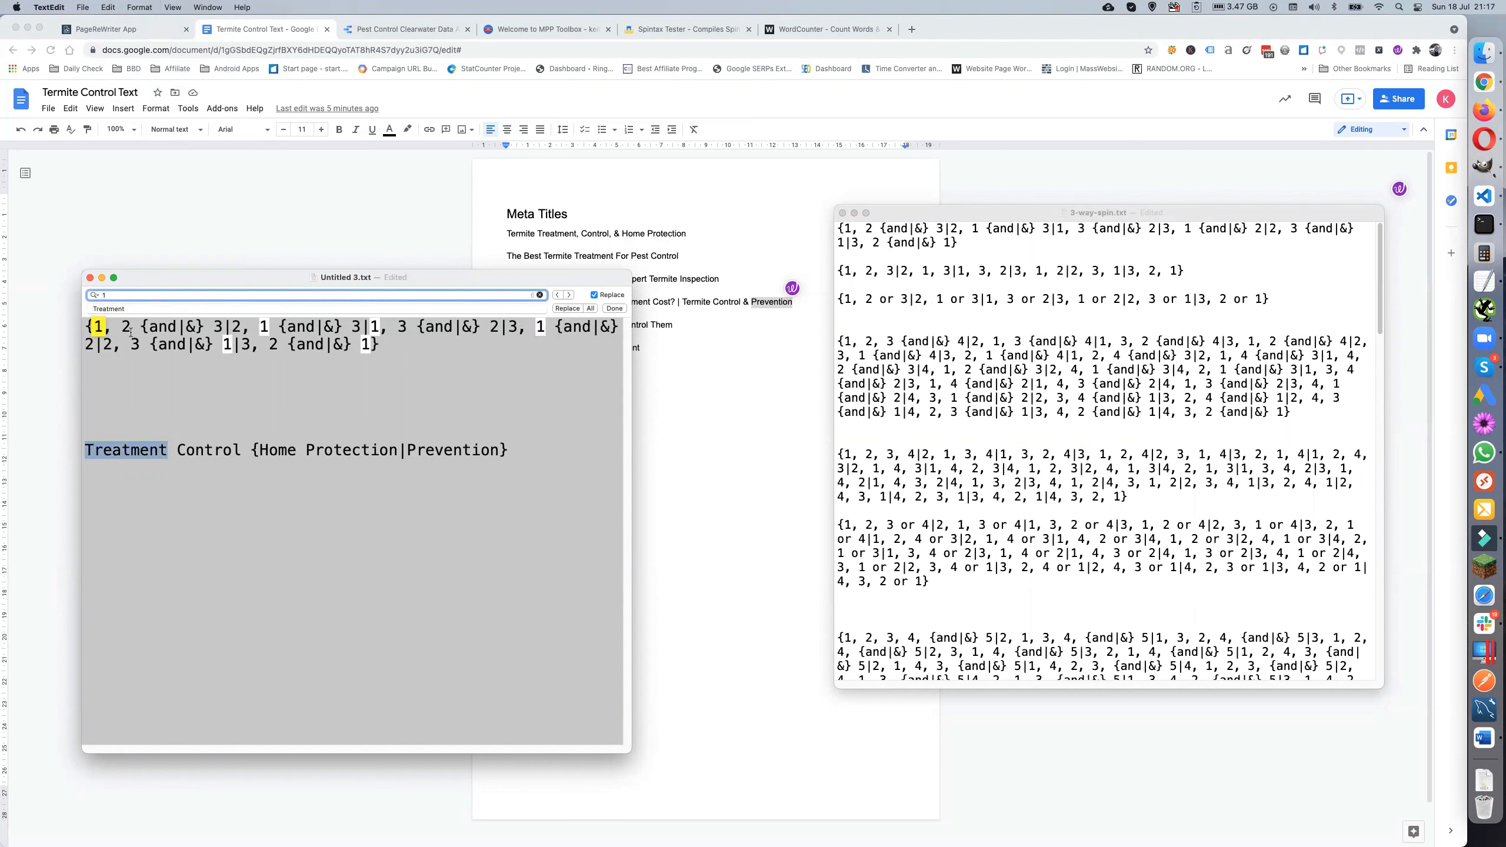
{"action": "left_click", "coordinate": [591, 308]}
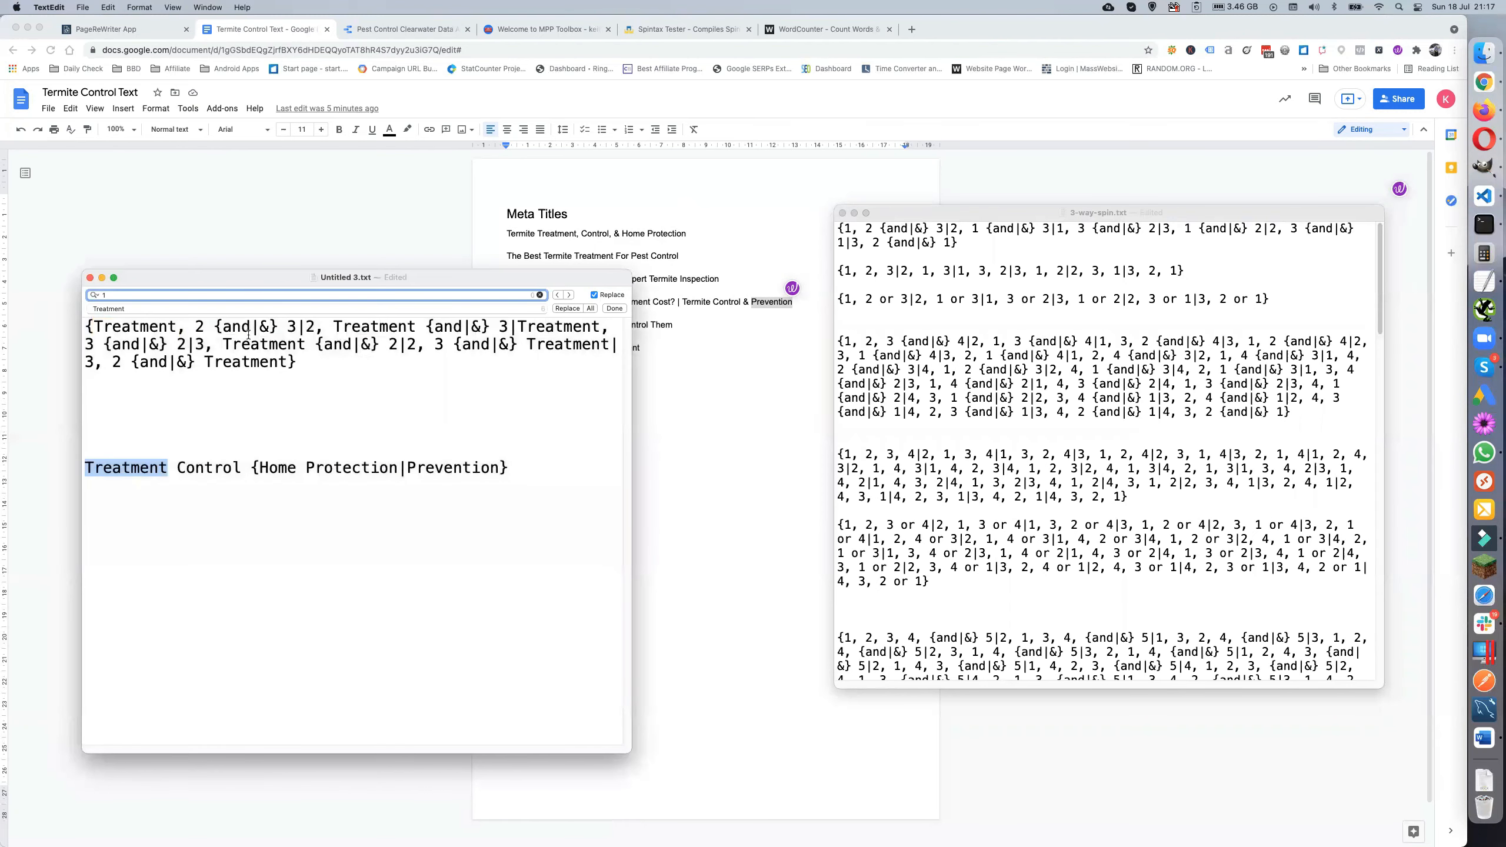
Replace every "2" in the spin template with "Control"
{"action": "double_click", "coordinate": [206, 466]}
{"action": "key", "text": "super+c"}
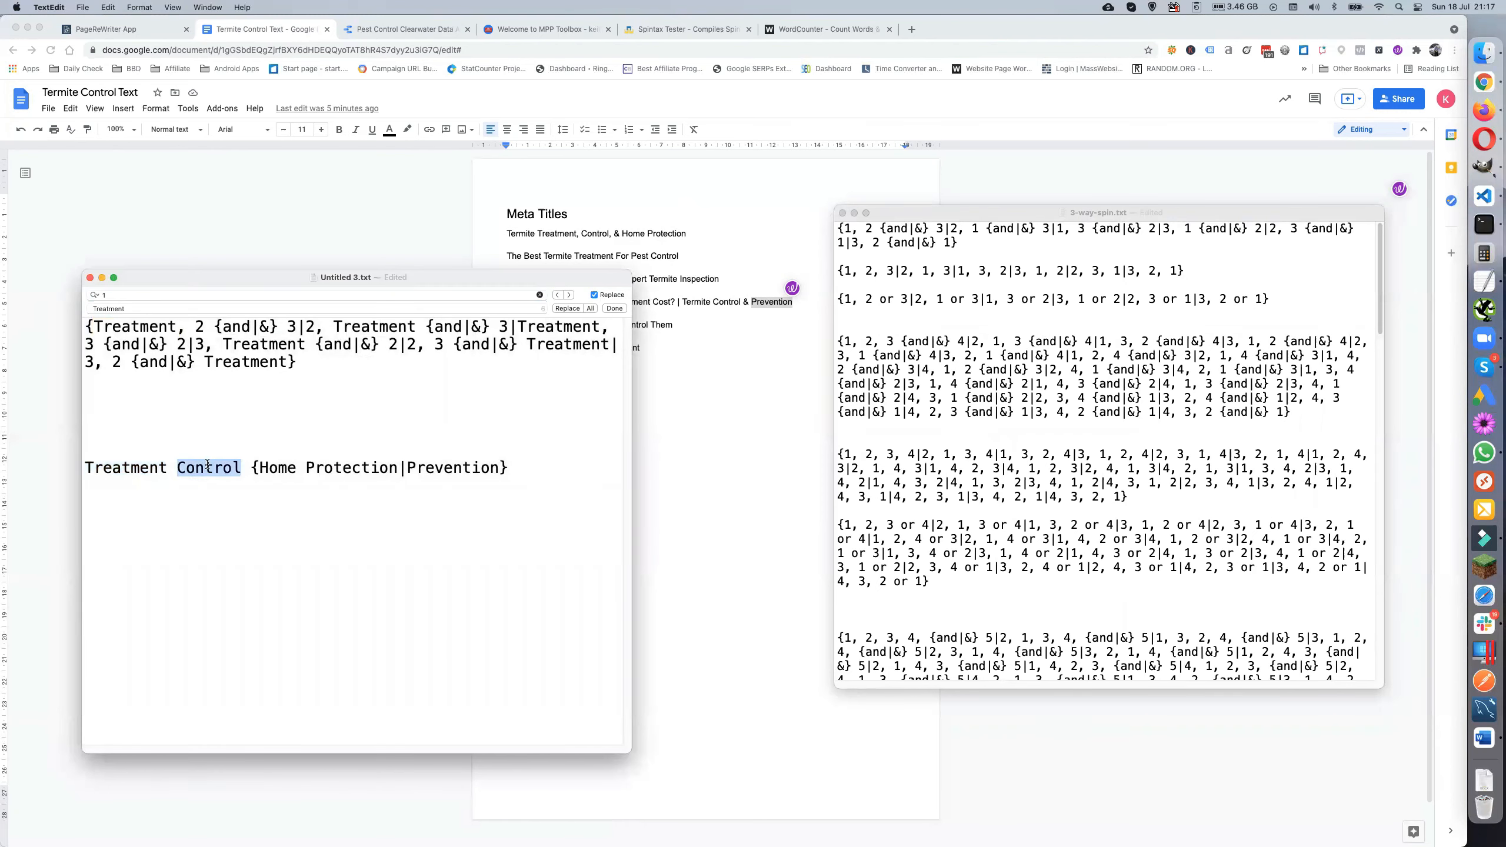
{"action": "left_click", "coordinate": [141, 309]}
{"action": "key", "text": "super+v"}
{"action": "left_click", "coordinate": [131, 295]}
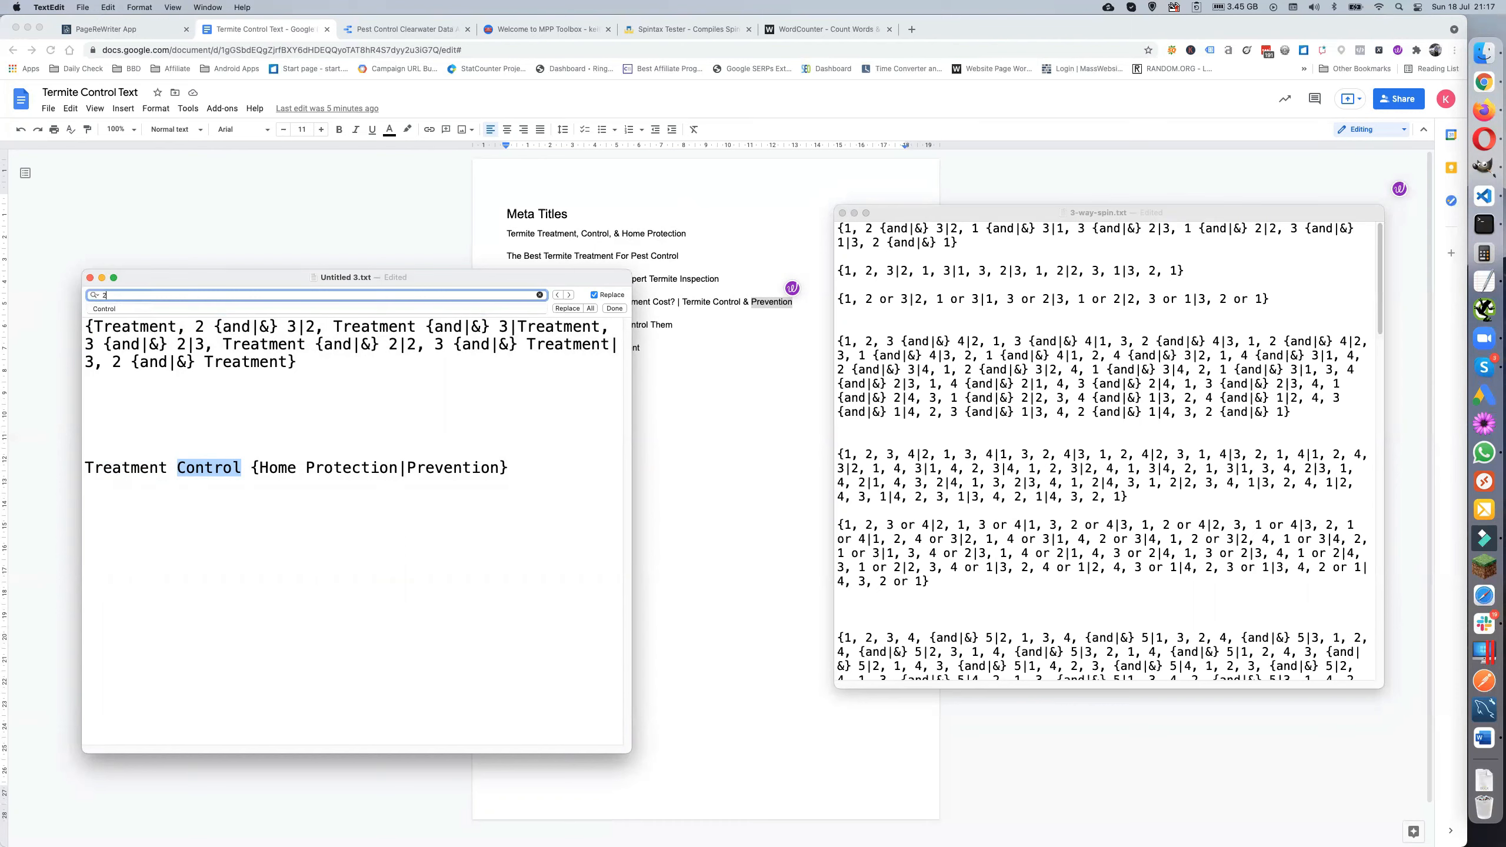
{"action": "left_click", "coordinate": [590, 308]}
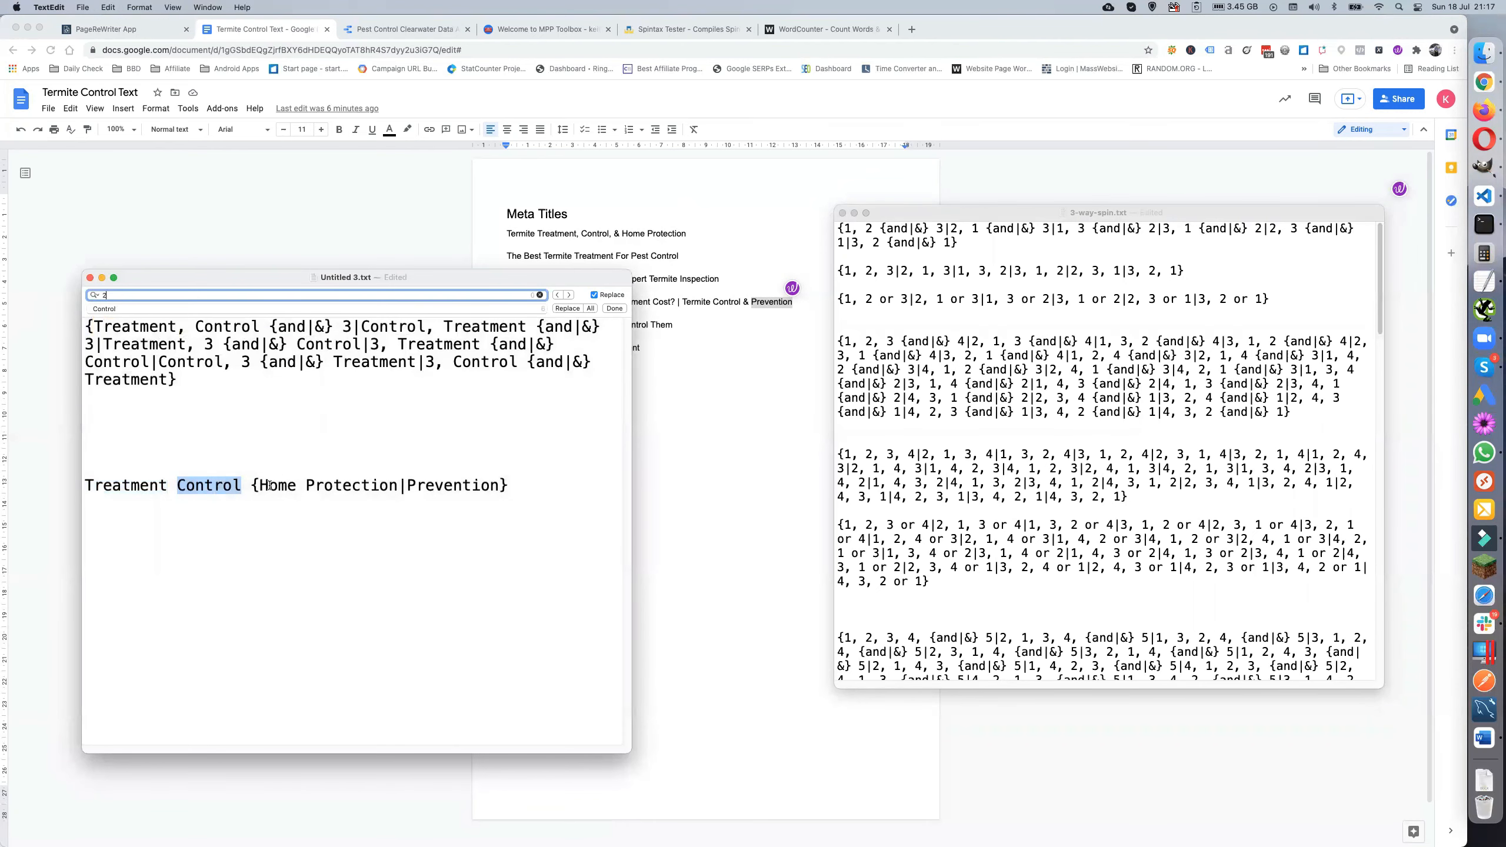
Replace every "3" in the spin template with the group "{Home Protection|Prevention}"
{"action": "left_click_drag", "start_coordinate": [251, 485], "coordinate": [506, 487]}
{"action": "key", "text": "super+c"}
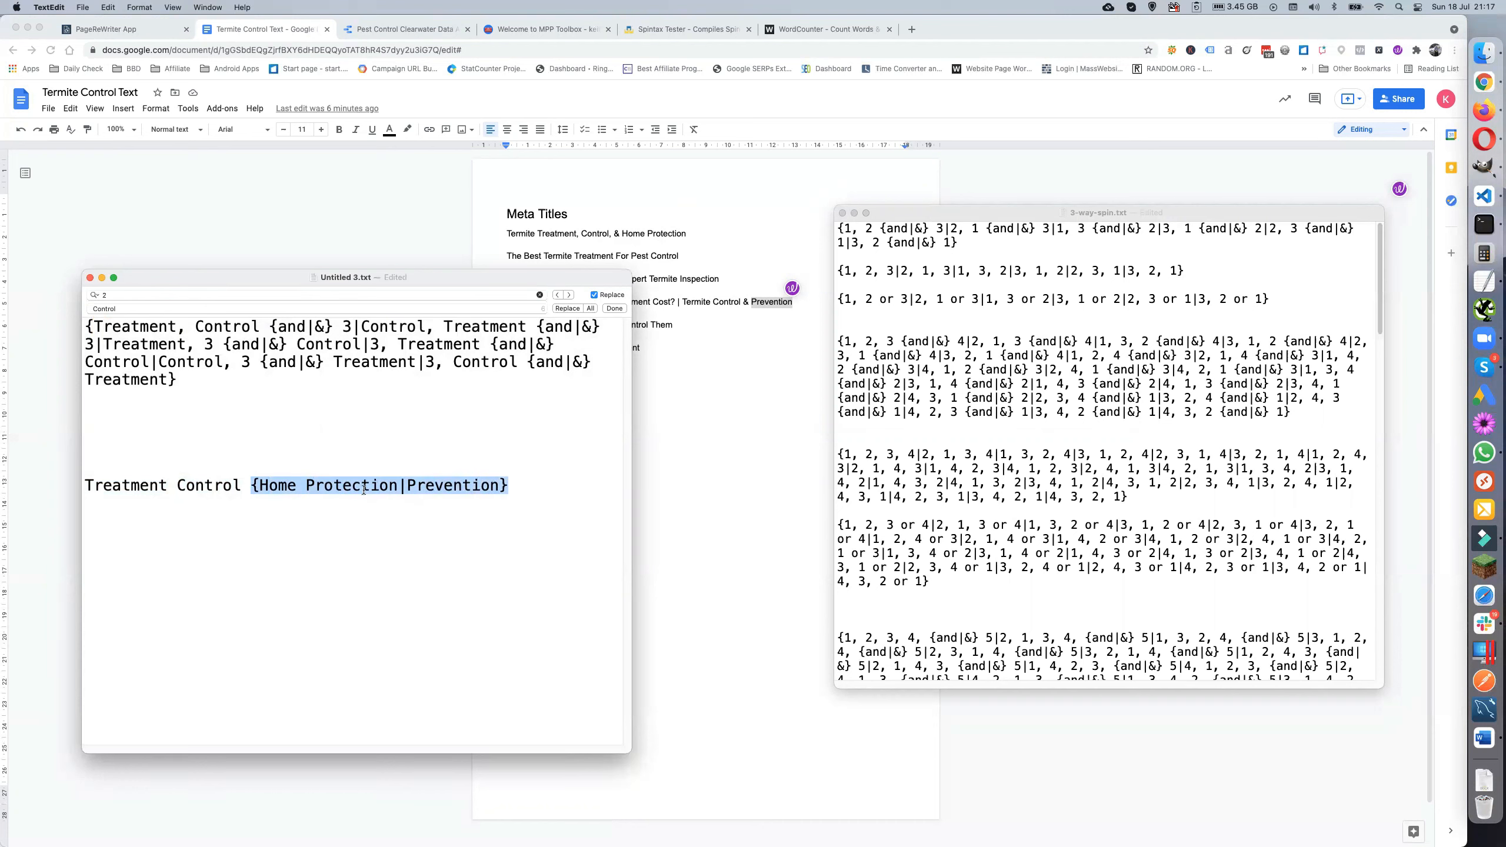
{"action": "left_click", "coordinate": [131, 309]}
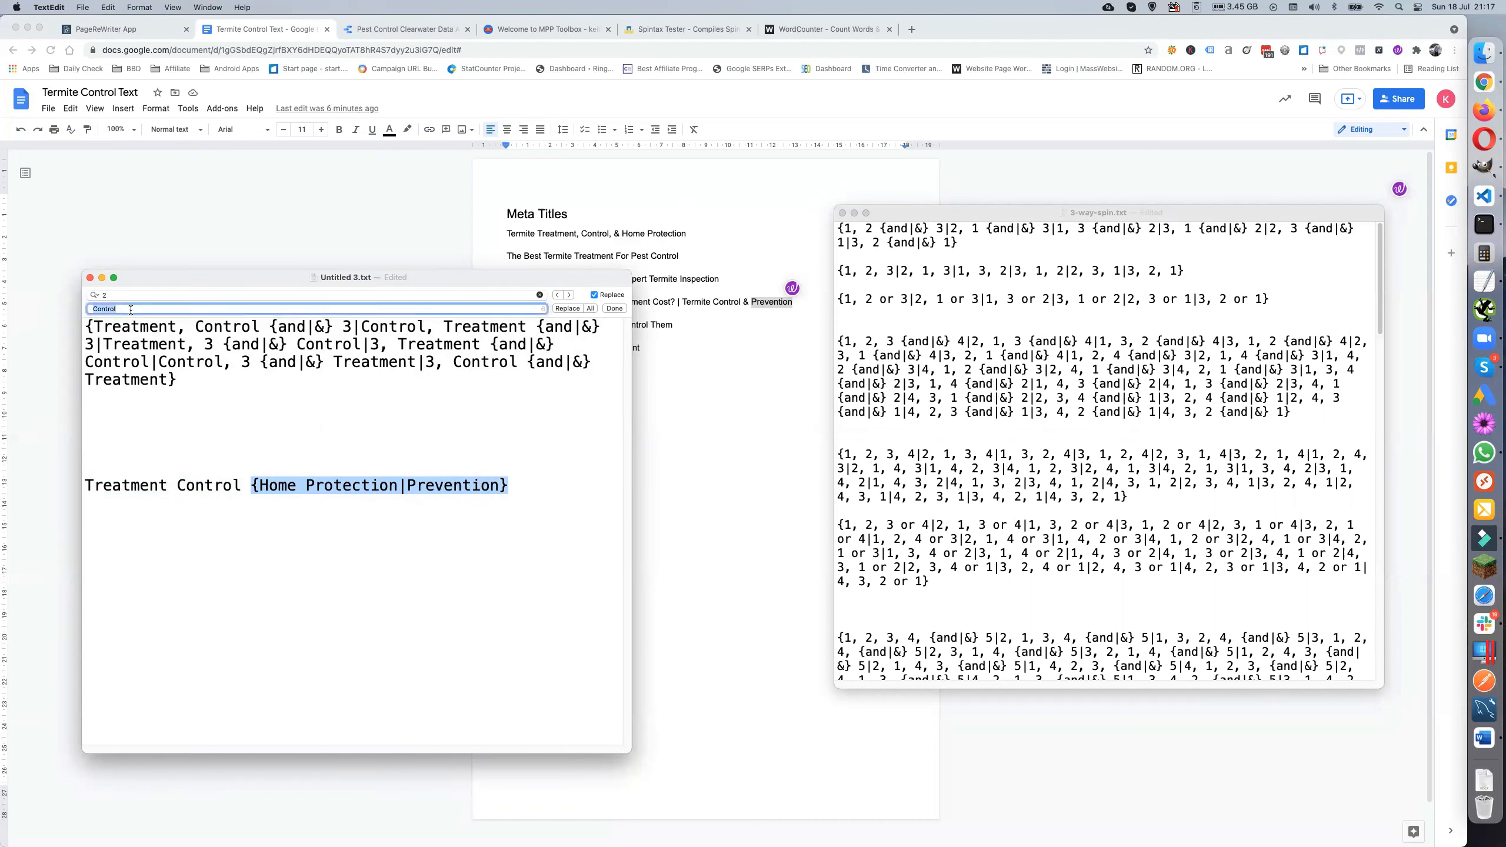
{"action": "key", "text": "super+v"}
{"action": "left_click", "coordinate": [121, 294]}
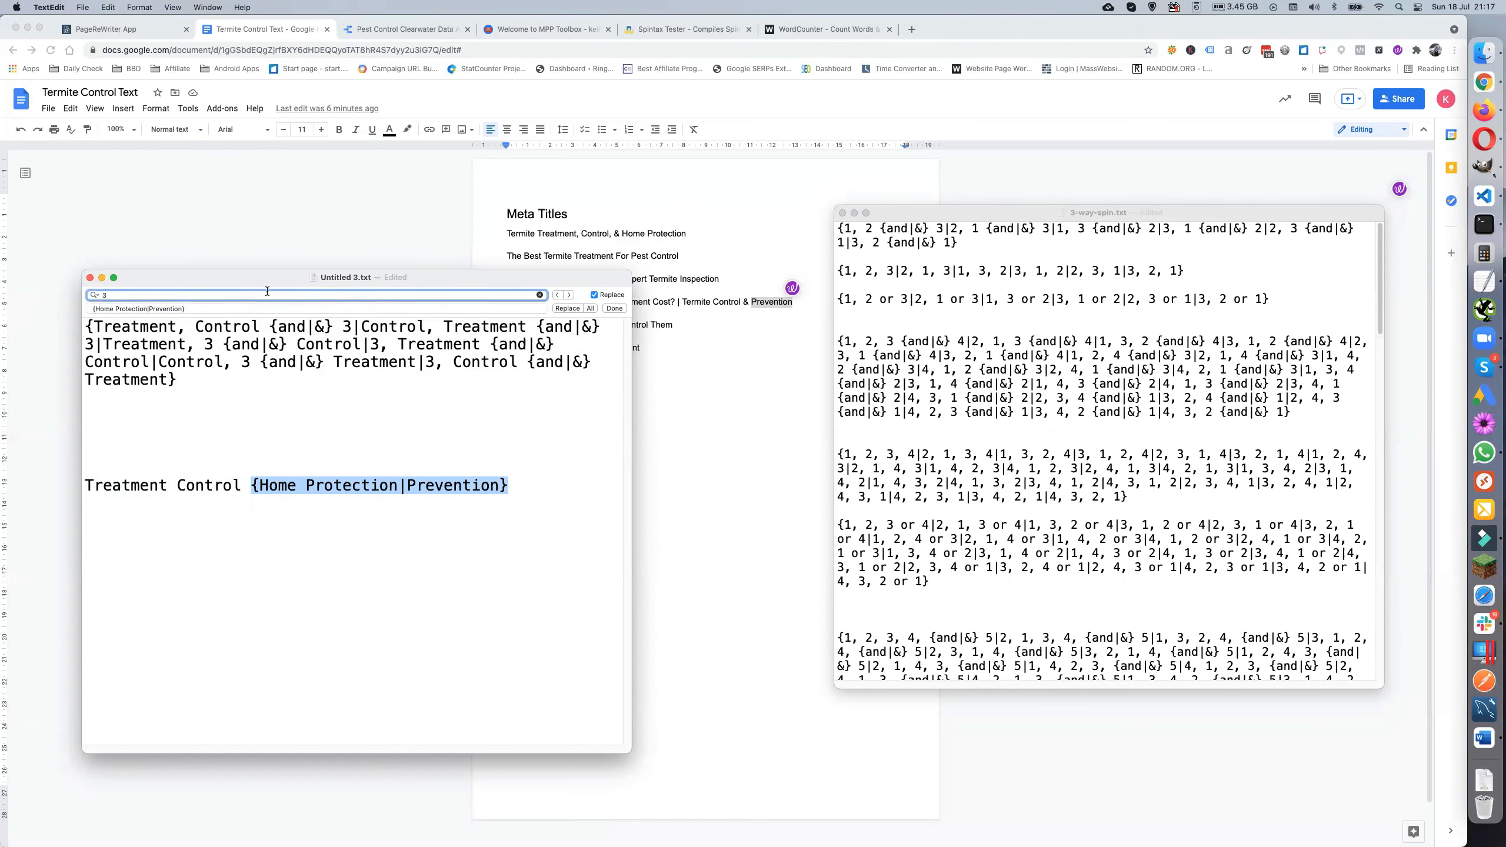
{"action": "left_click", "coordinate": [591, 309]}
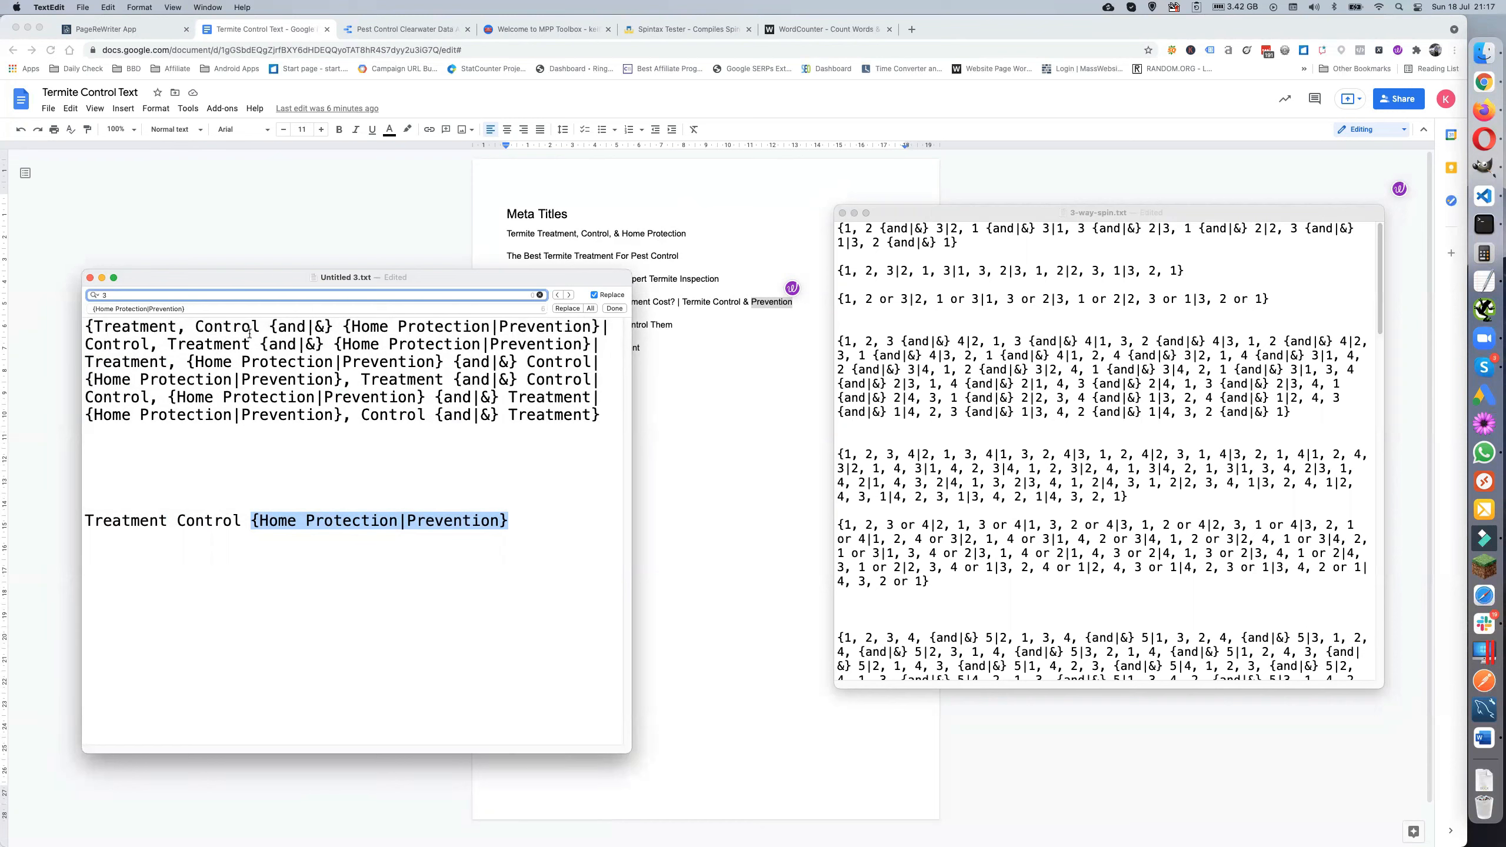
Copy the filled spin template and paste it over "Treatment, Control, & Home Protection" in the first meta title of the Google Docs document
{"action": "left_click_drag", "start_coordinate": [86, 326], "coordinate": [601, 416]}
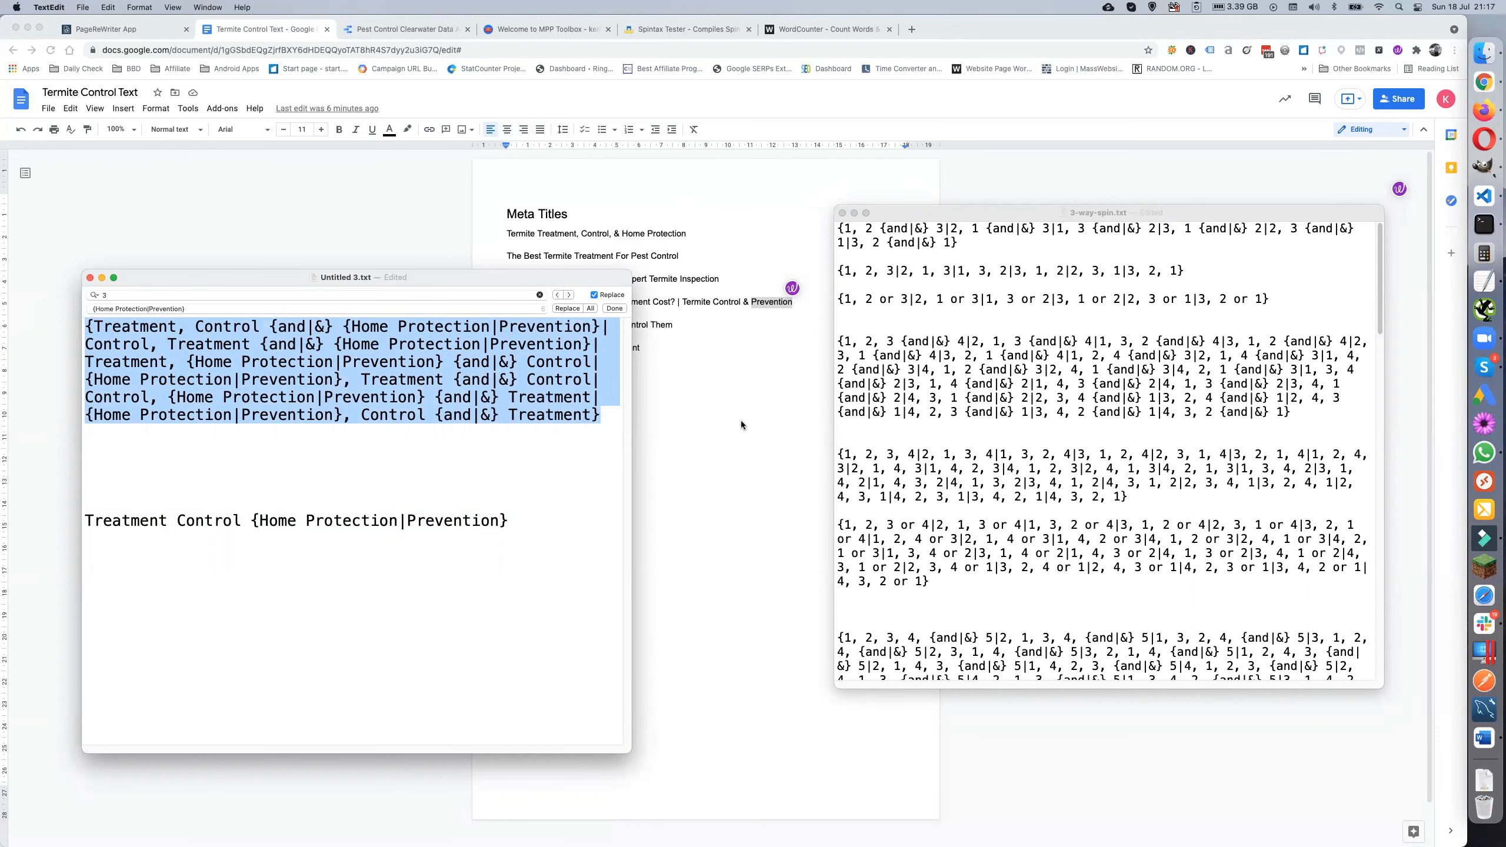
{"action": "key", "text": "super+Tab"}
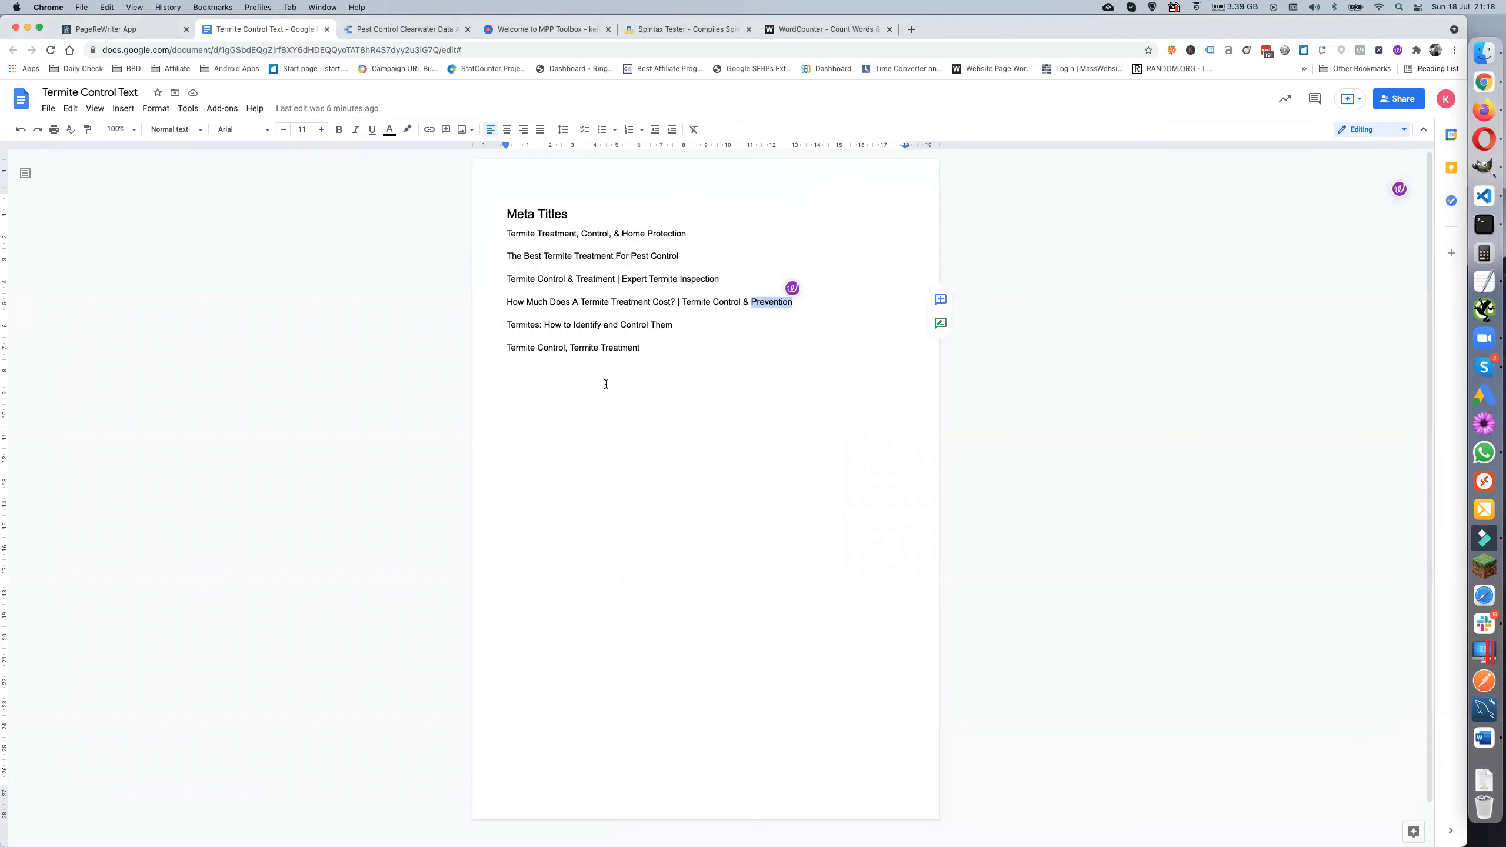
{"action": "key", "text": "super+equal"}
{"action": "key", "text": "super+equal"}
{"action": "key", "text": "super+equal"}
{"action": "key", "text": "super+equal"}
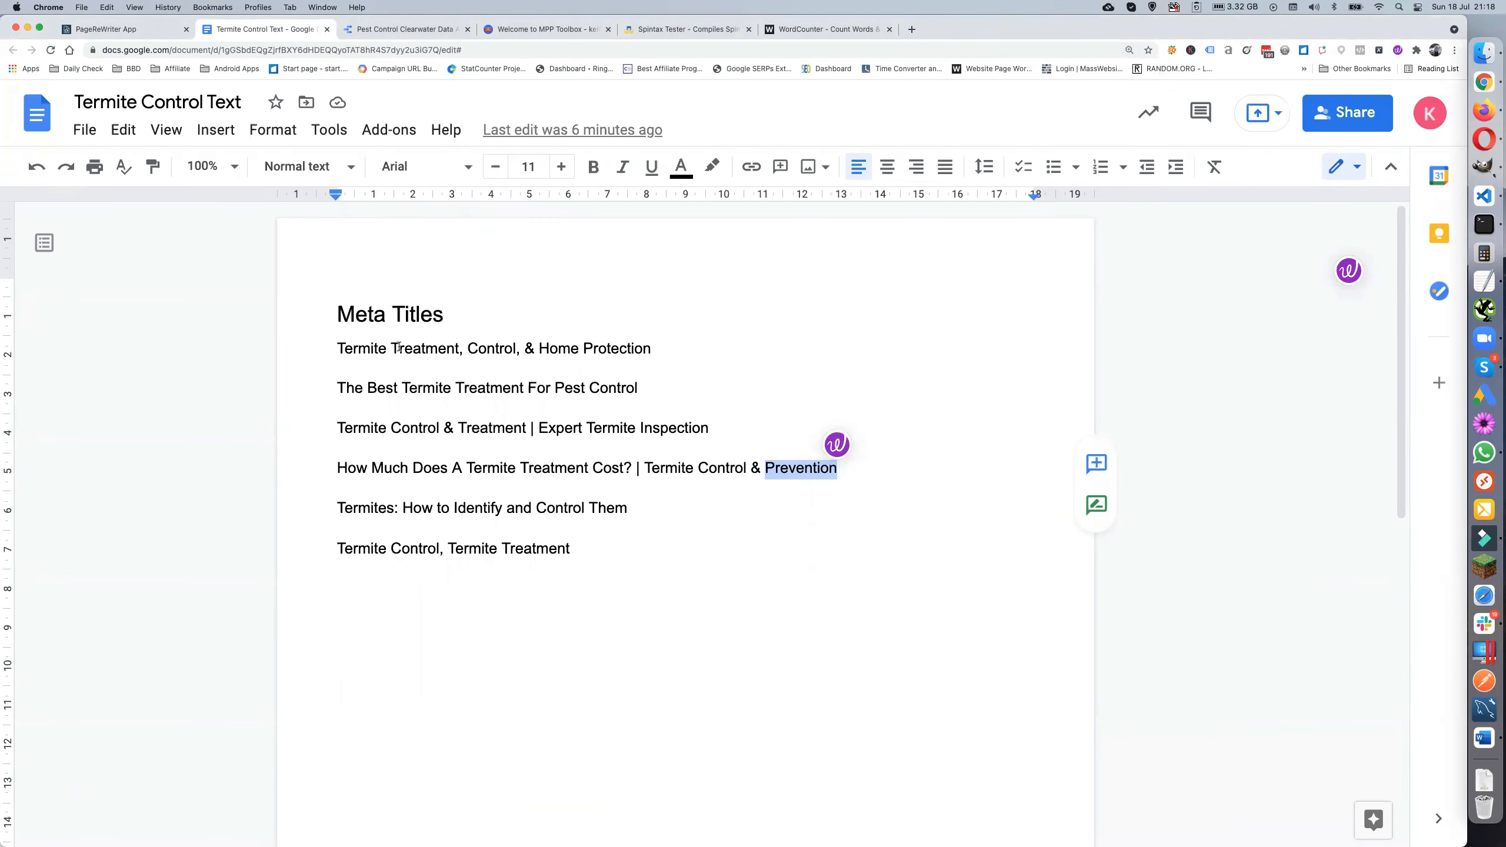
{"action": "left_click_drag", "start_coordinate": [391, 349], "coordinate": [652, 348]}
{"action": "key", "text": "super+v"}
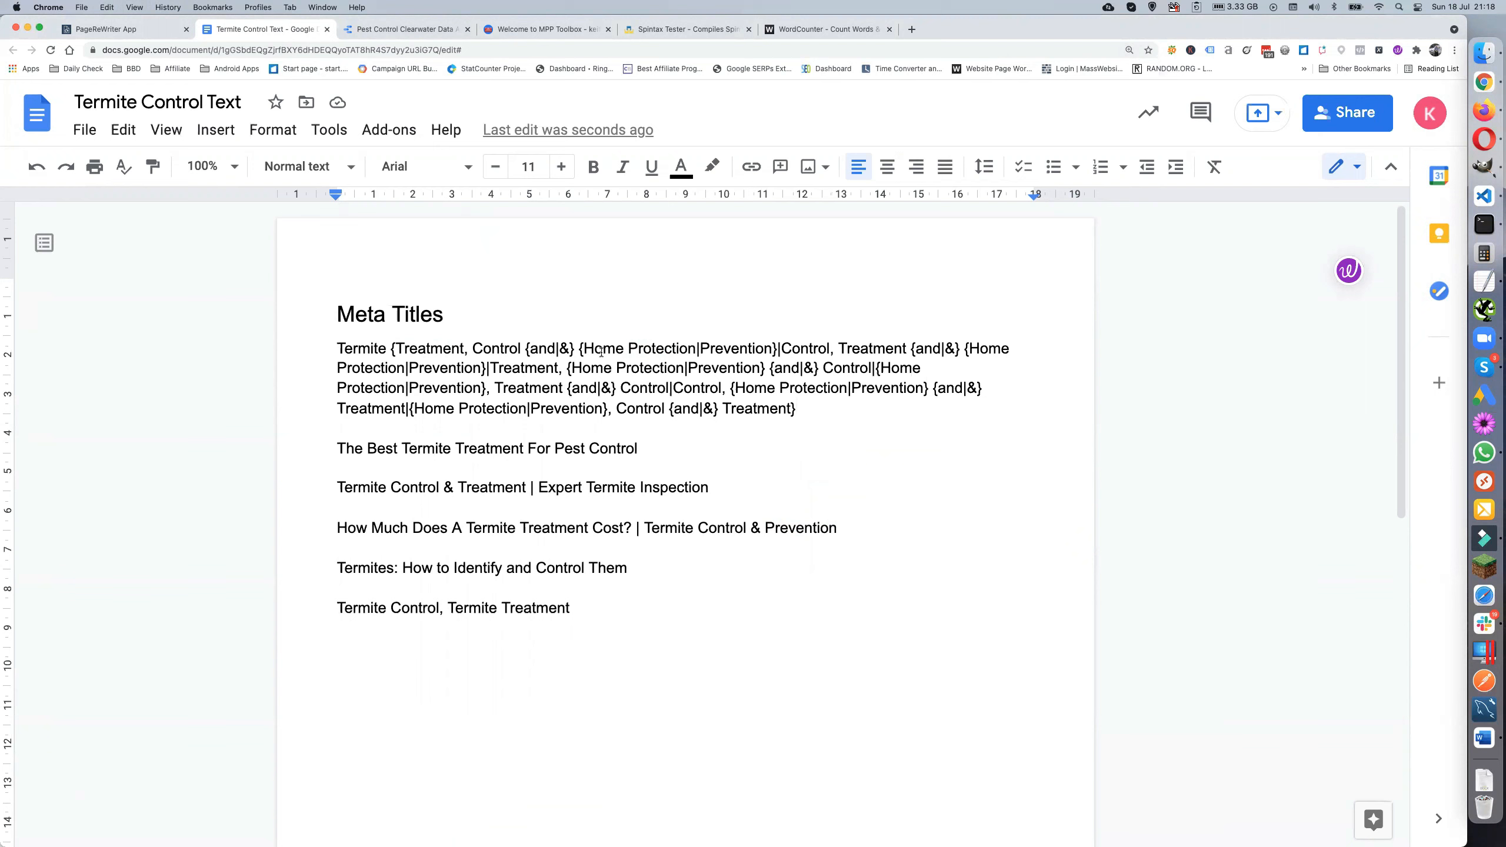
Capitalise "and" as "And" in all six {and|&} groups of the first meta title
{"action": "left_click", "coordinate": [532, 349]}
{"action": "type", "text": "A"}
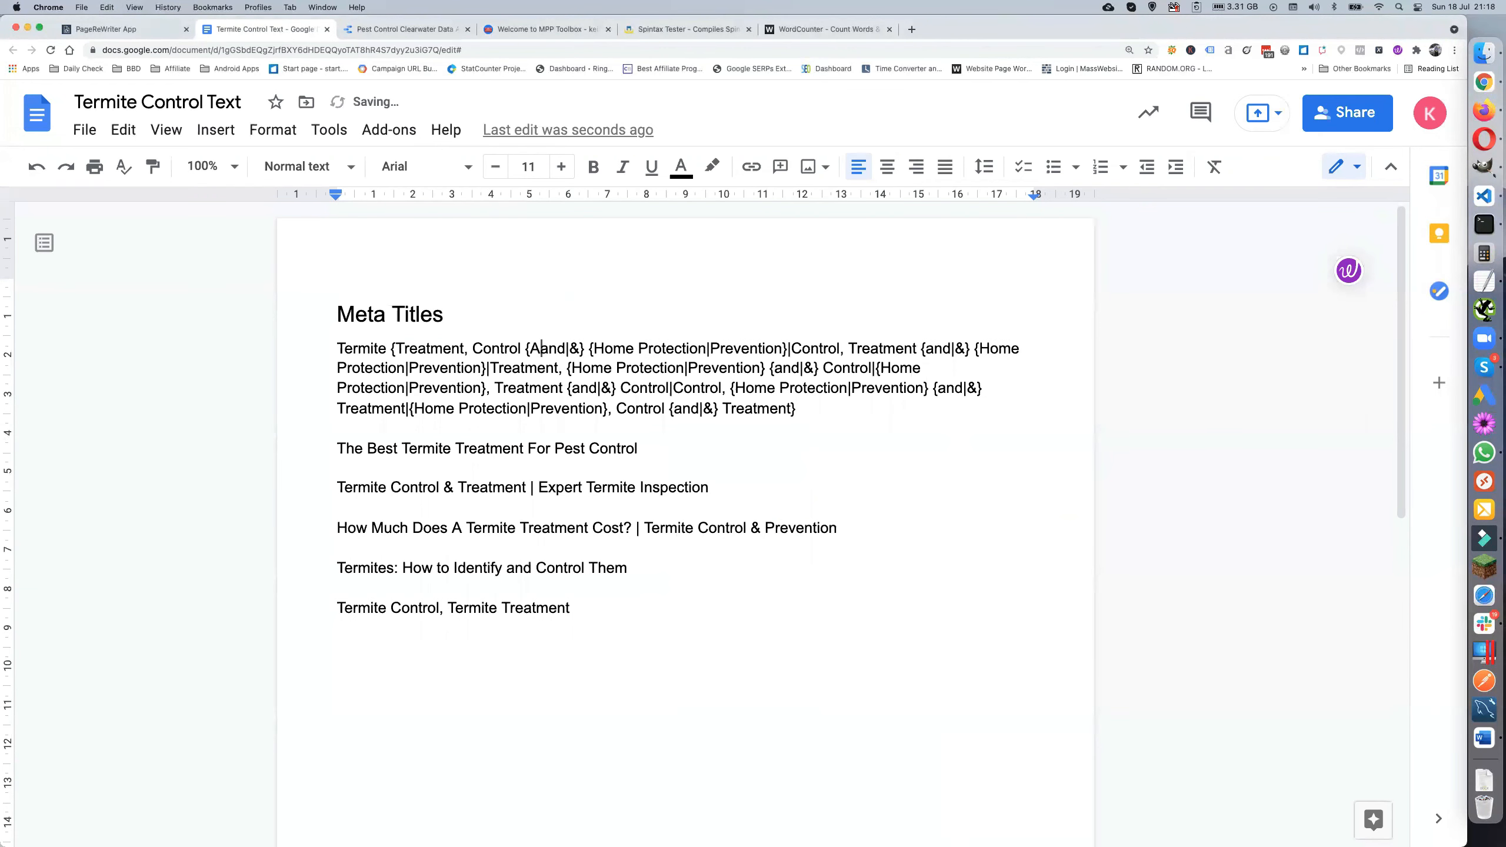
{"action": "key", "text": "Delete"}
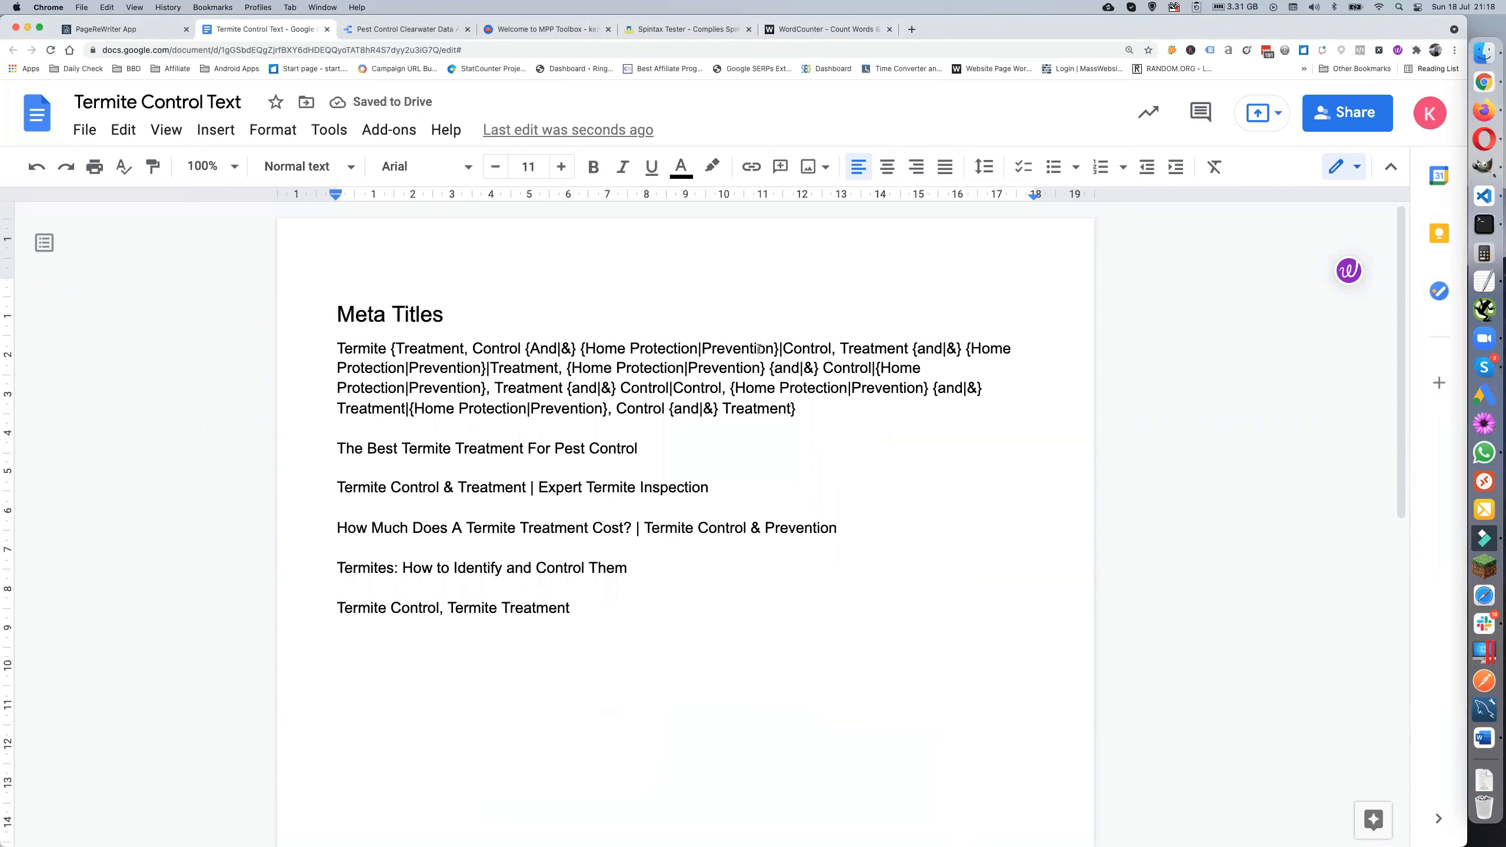
{"action": "left_click", "coordinate": [916, 348]}
{"action": "type", "text": "A"}
{"action": "key", "text": "Delete"}
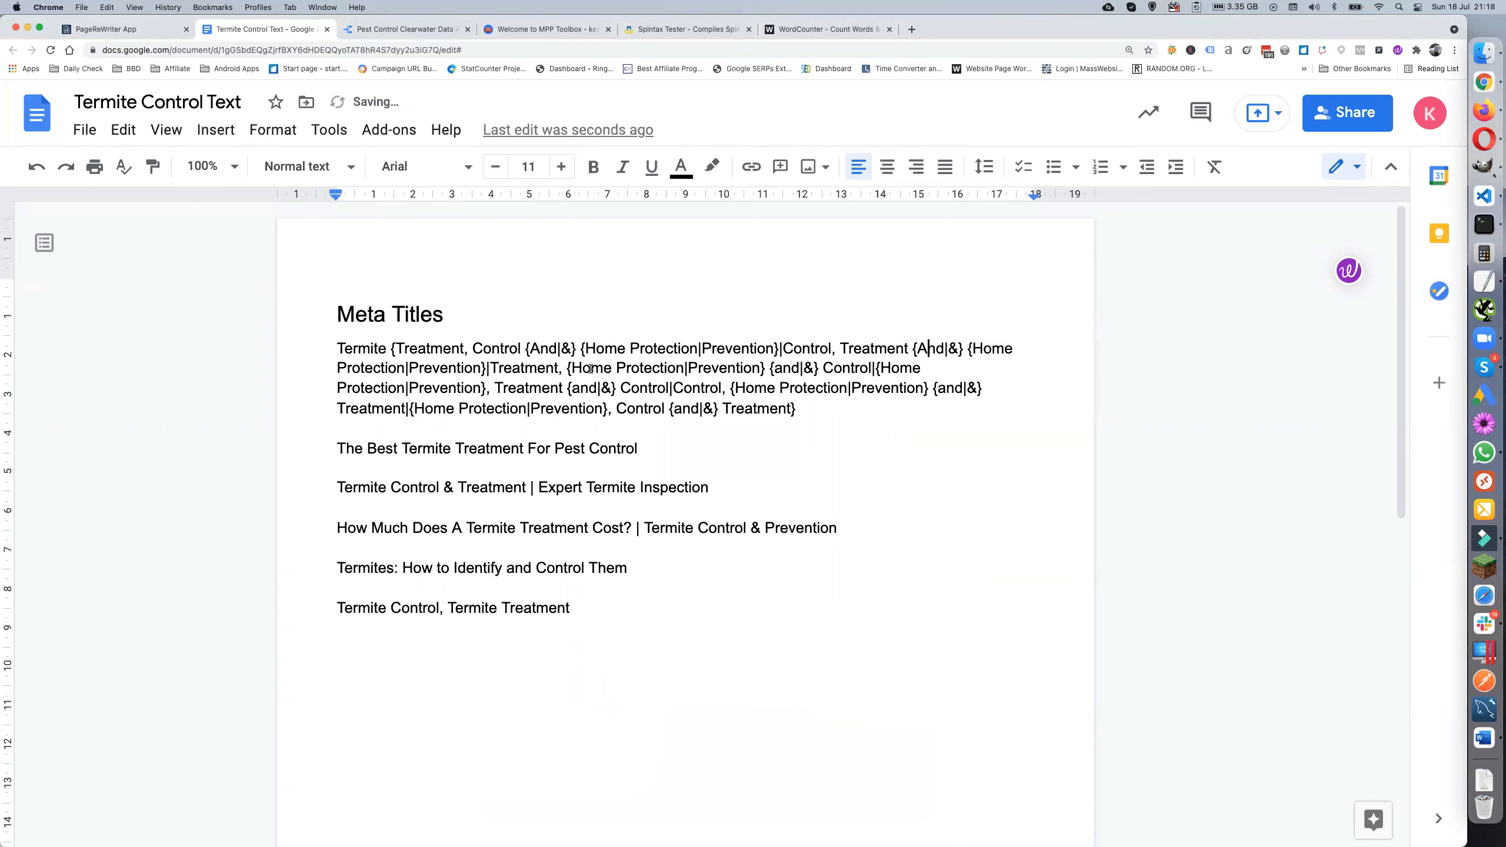
{"action": "left_click", "coordinate": [775, 368]}
{"action": "type", "text": "A"}
{"action": "key", "text": "Delete"}
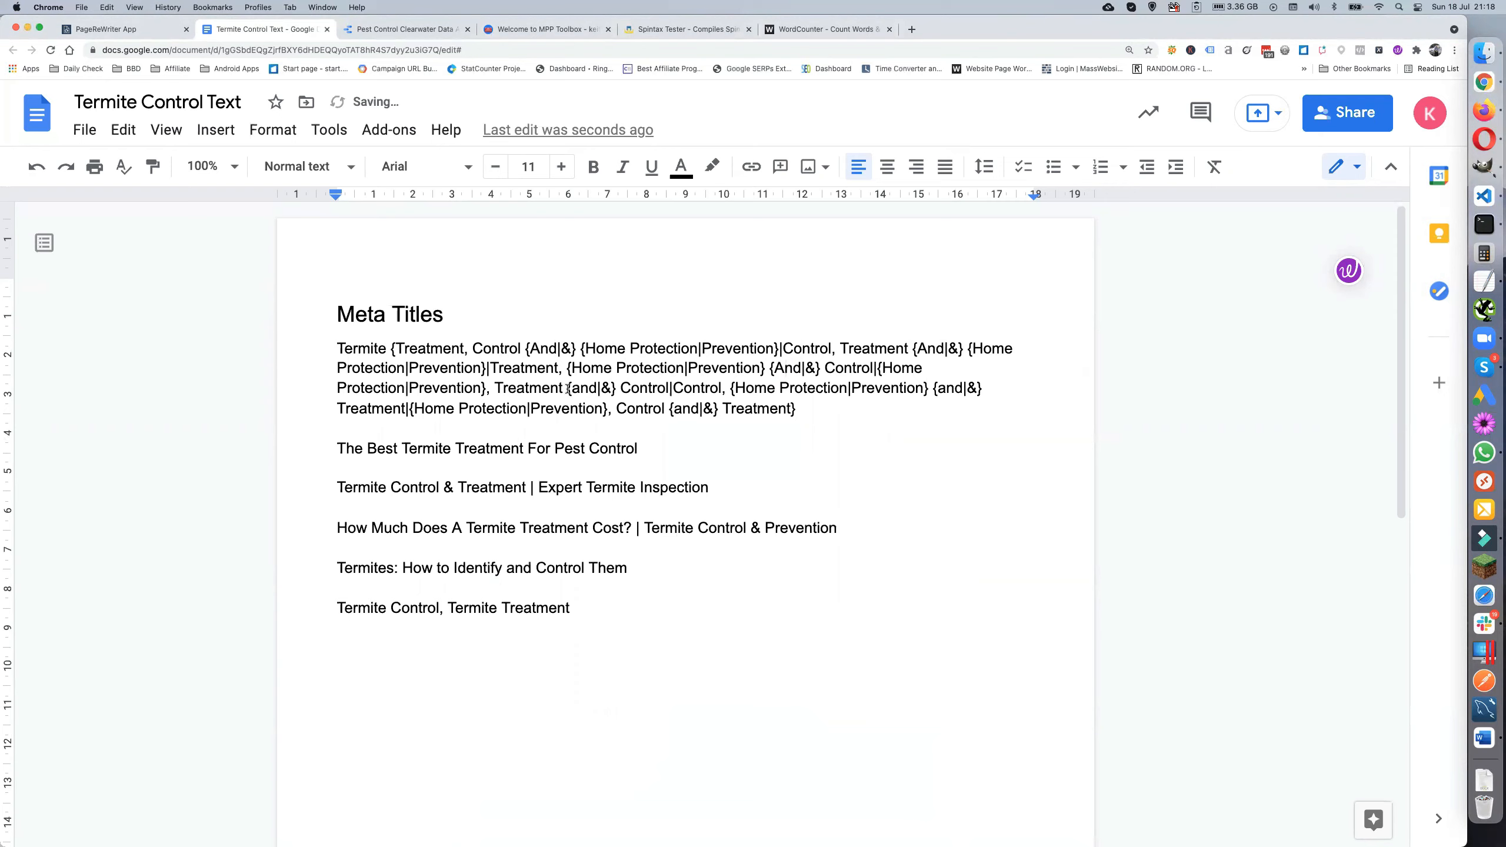
{"action": "left_click_drag", "start_coordinate": [571, 389], "coordinate": [579, 389]}
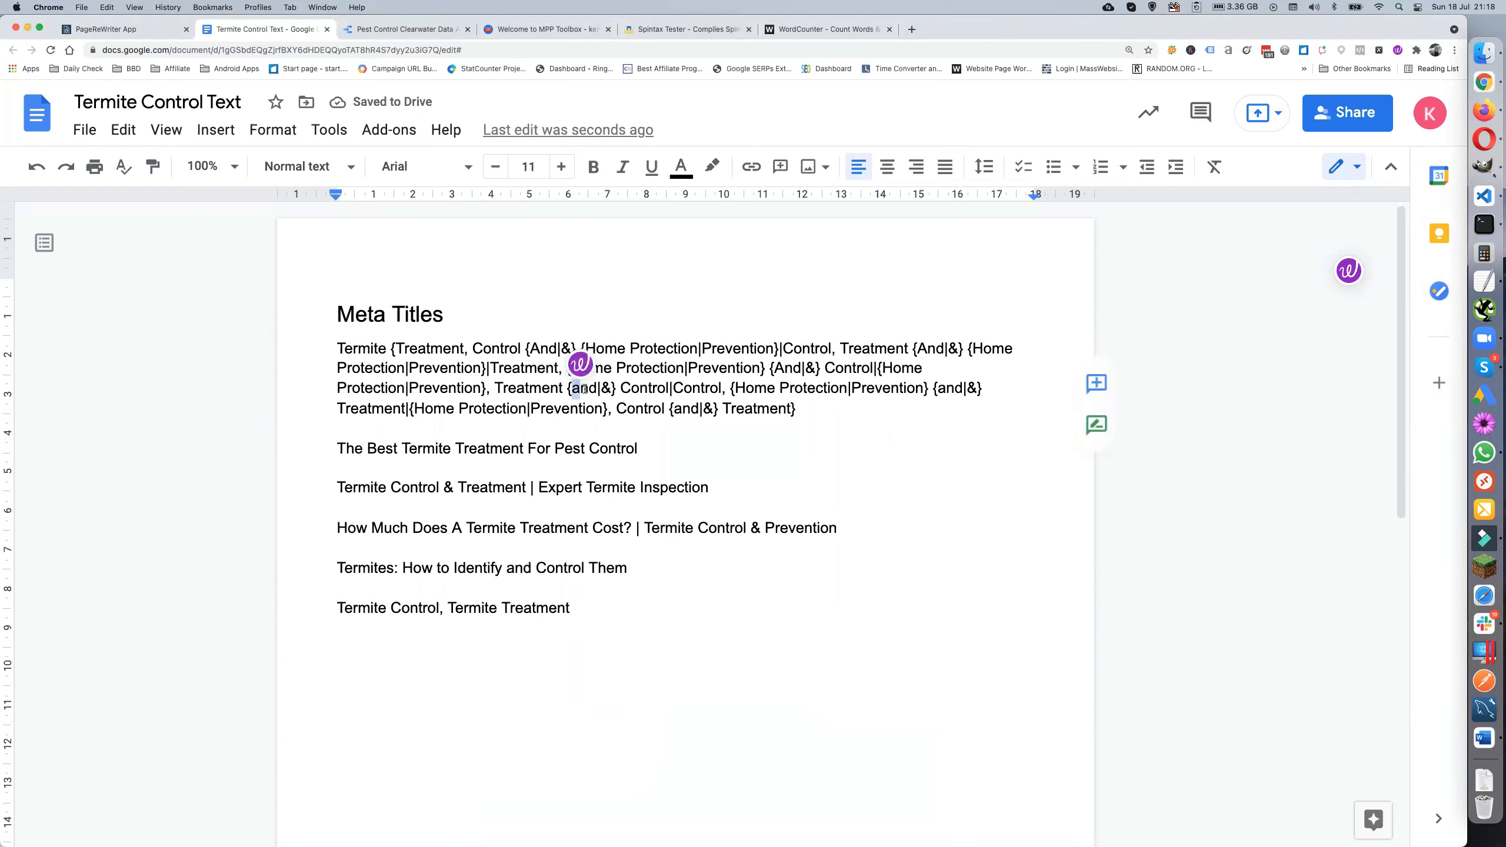
{"action": "type", "text": "A"}
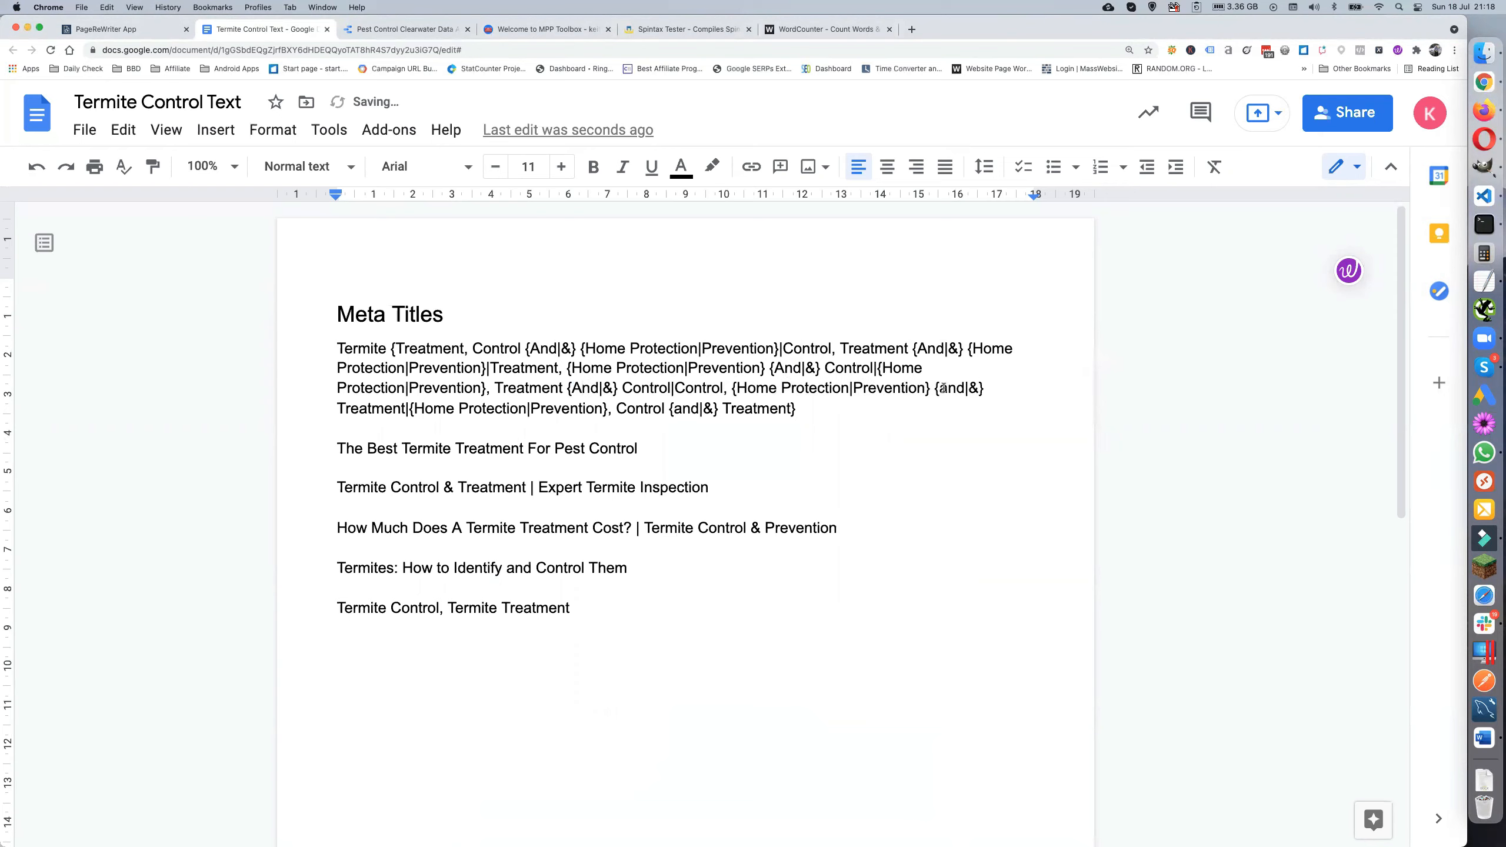
{"action": "left_click_drag", "start_coordinate": [938, 390], "coordinate": [947, 389]}
{"action": "type", "text": "A"}
{"action": "left_click_drag", "start_coordinate": [674, 408], "coordinate": [682, 408]}
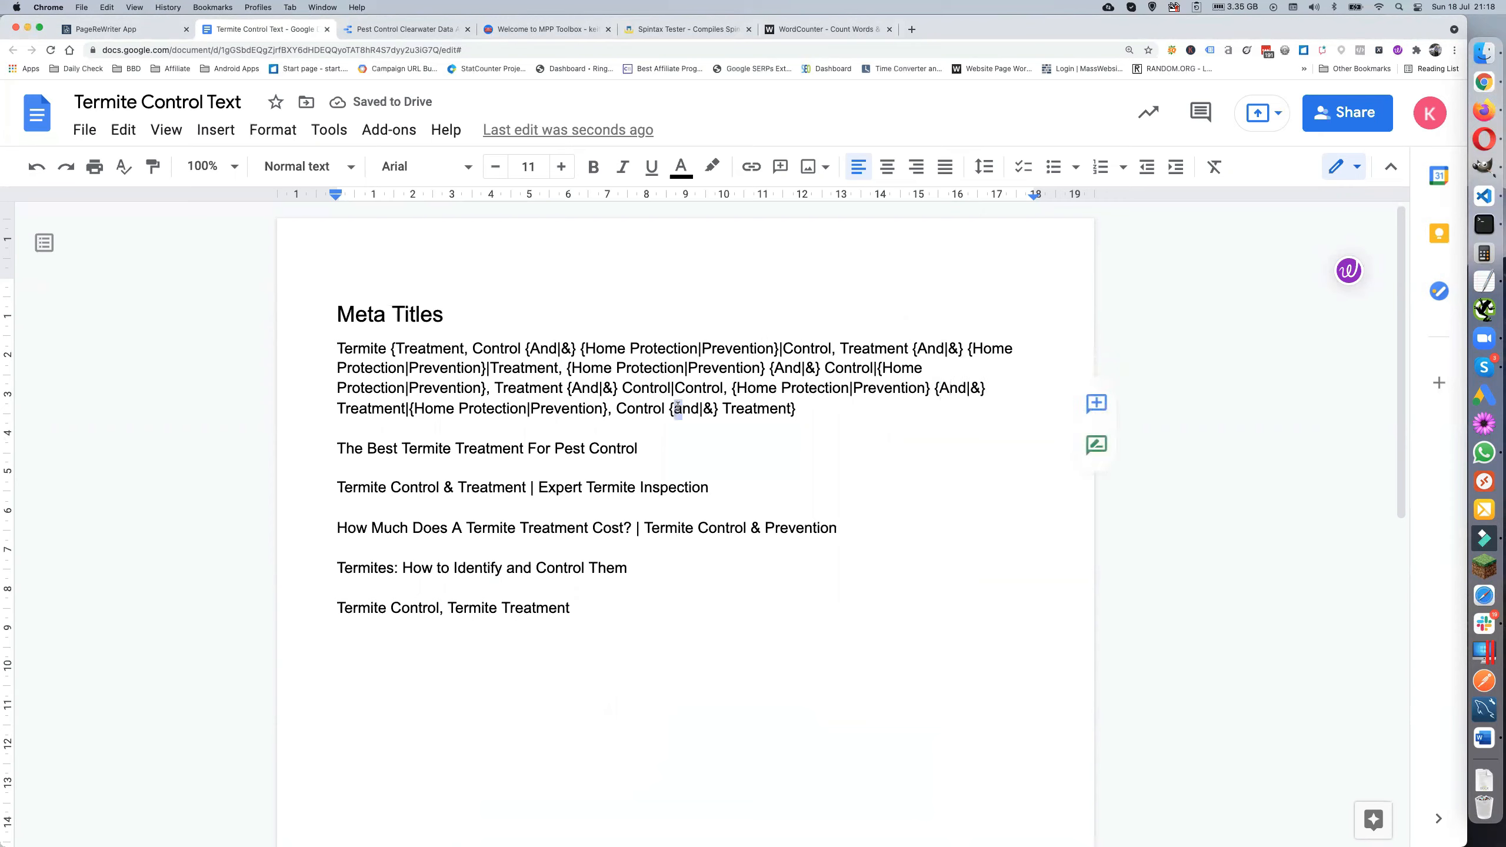
{"action": "type", "text": "A"}
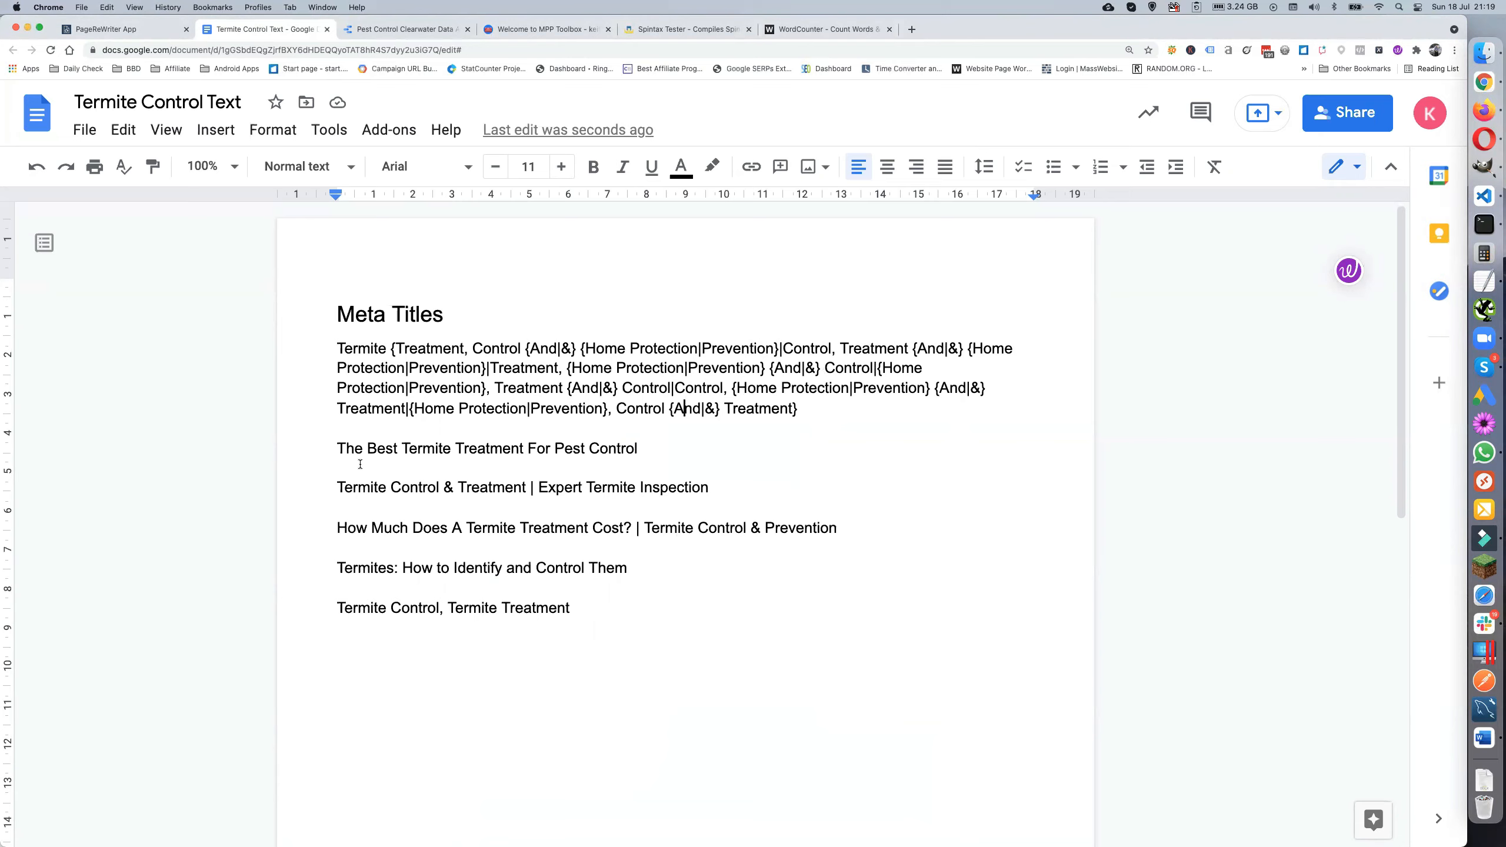
Add the optional group "{The Best |}" before "Termite" in the first meta title and the placeholder "[location]" at its end
{"action": "left_click_drag", "start_coordinate": [338, 447], "coordinate": [402, 447]}
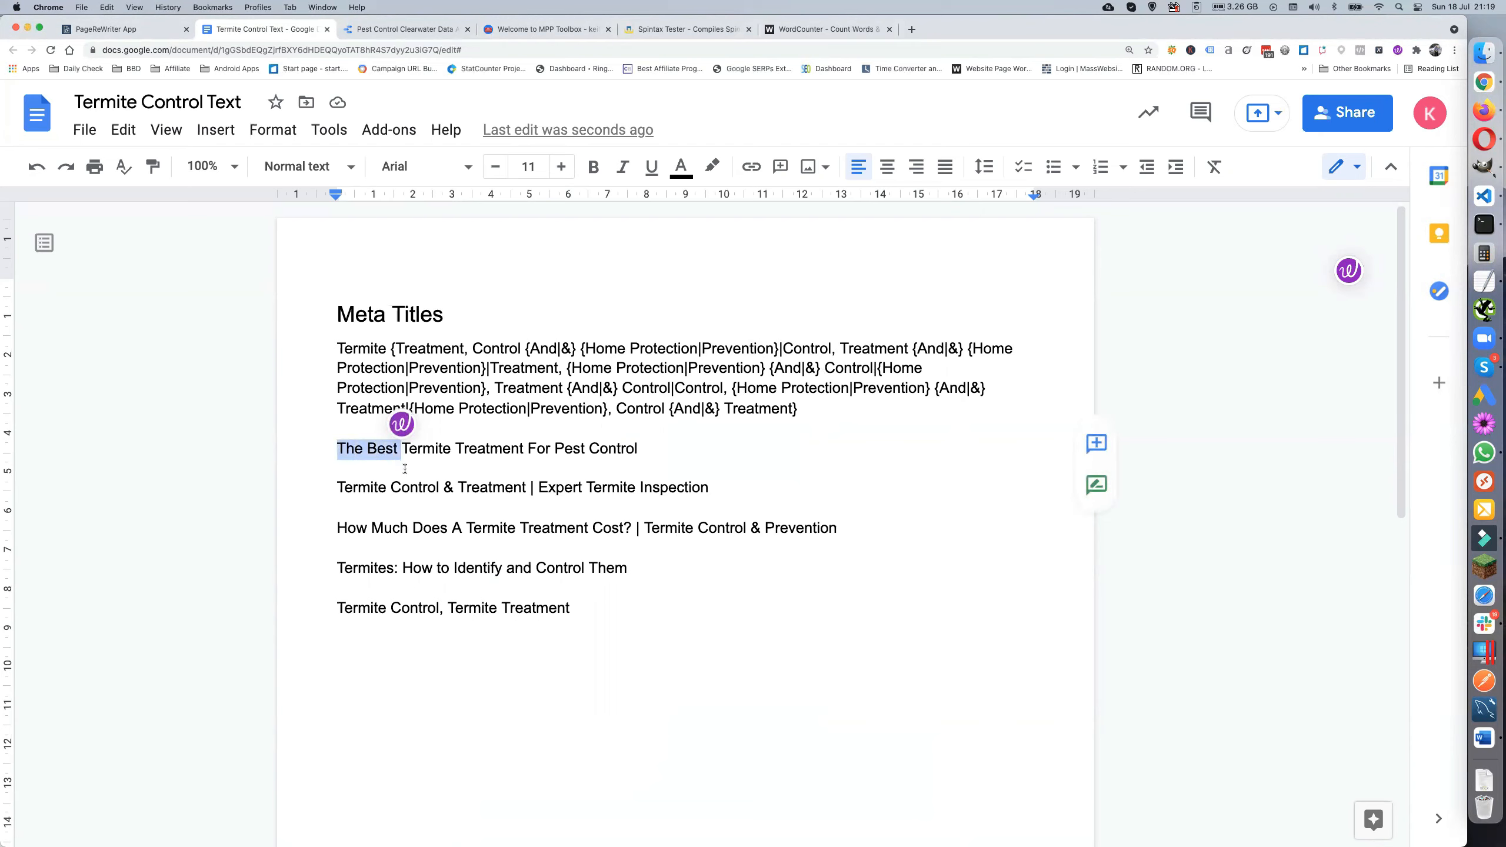
{"action": "left_click", "coordinate": [335, 348]}
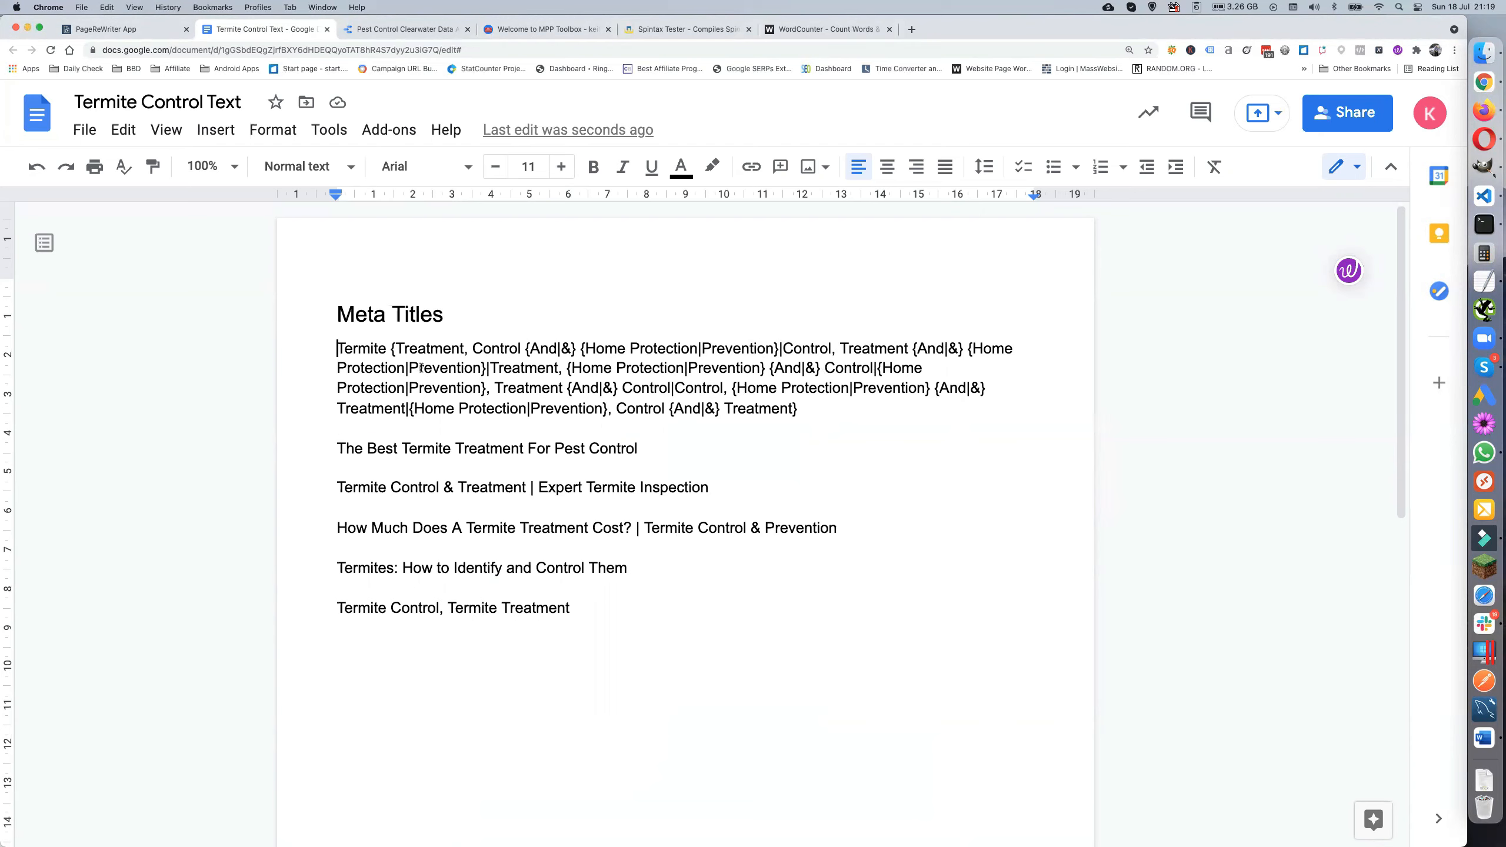
{"action": "type", "text": "{"}
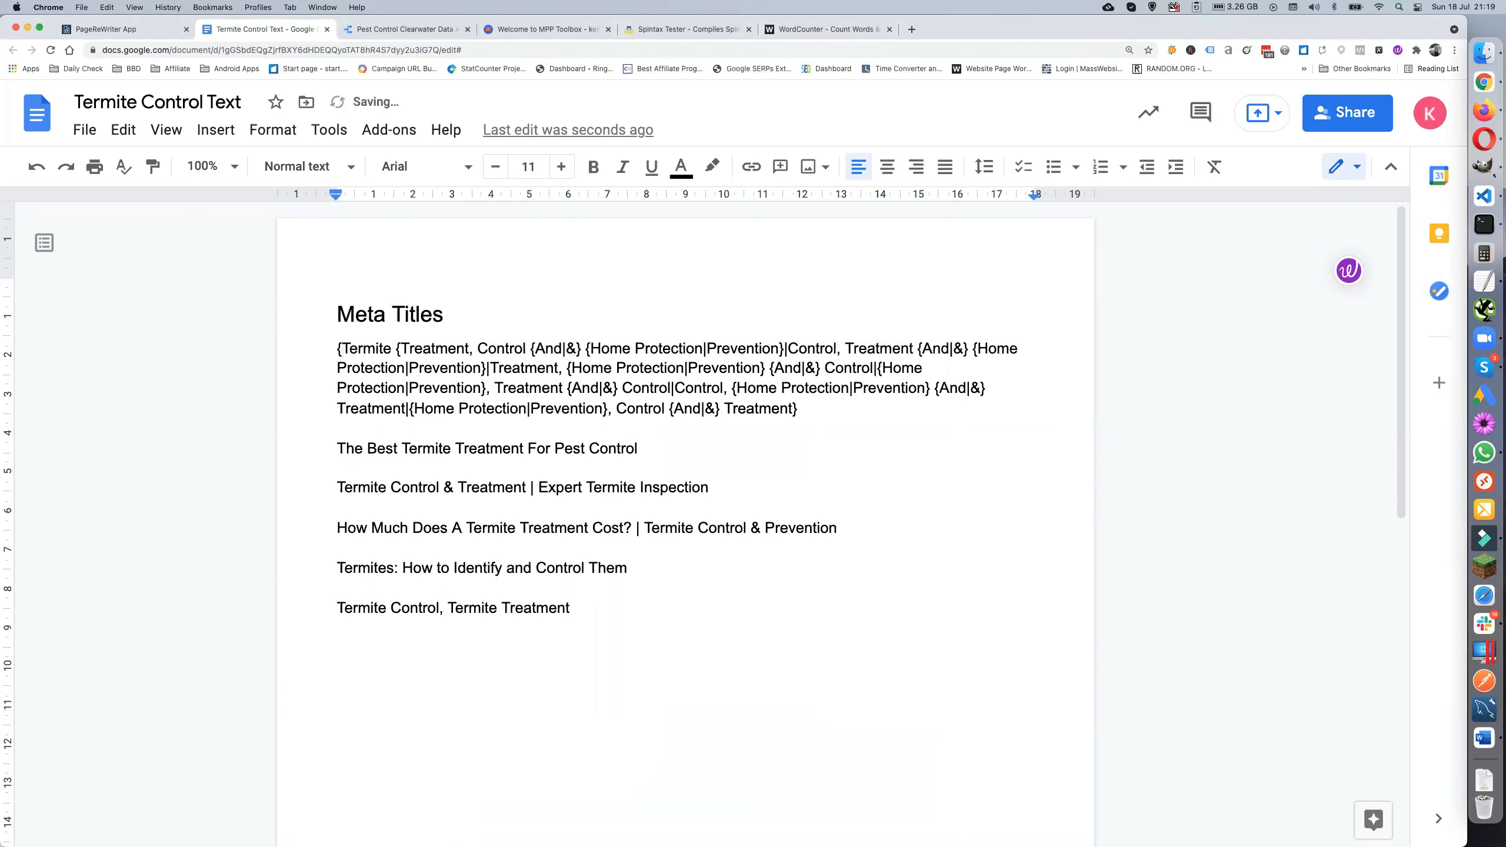
{"action": "key", "text": "super+v"}
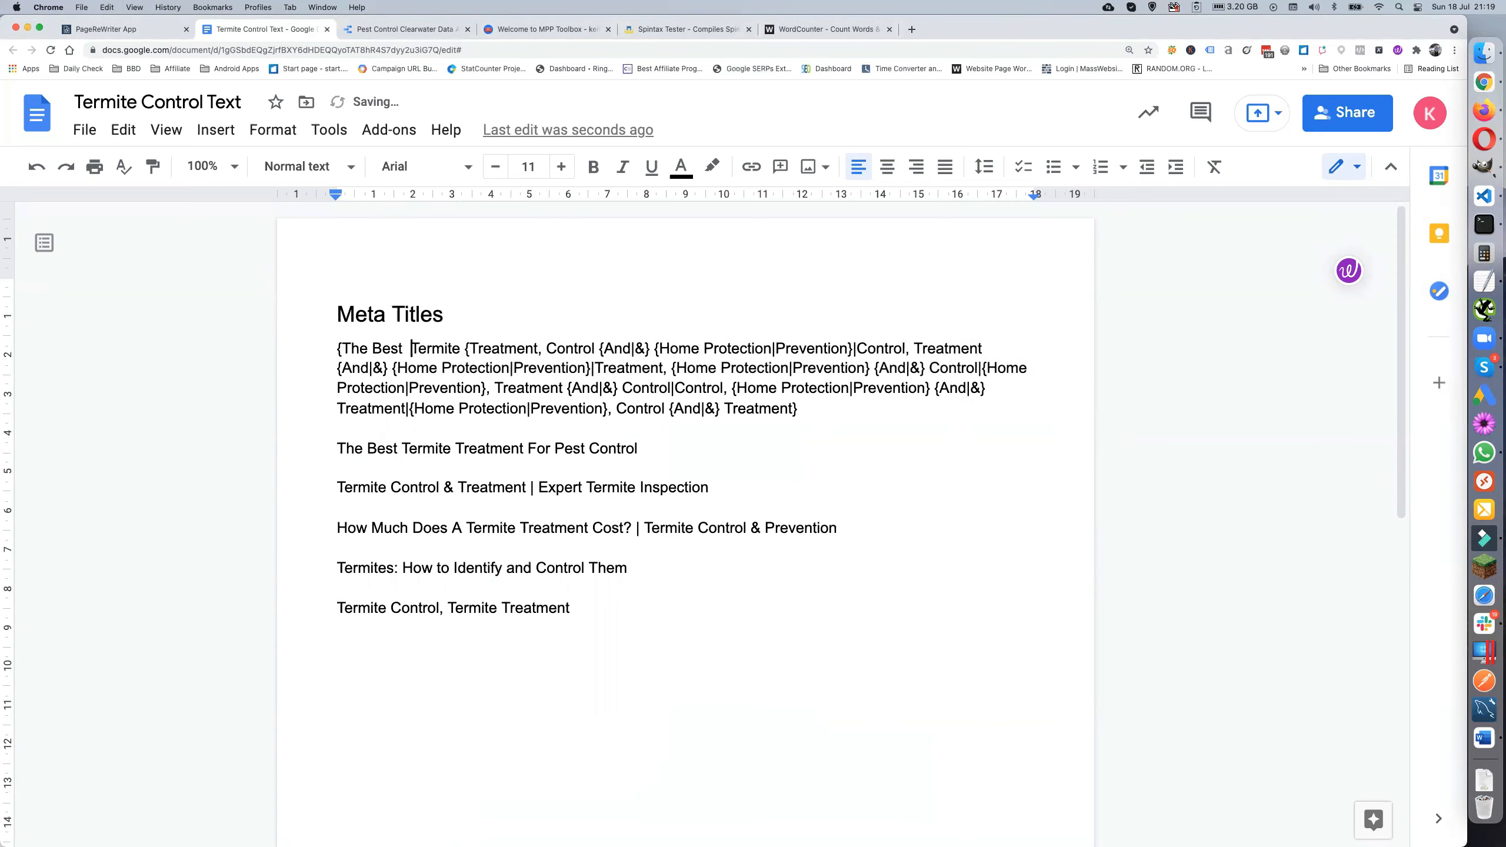
{"action": "type", "text": "|"}
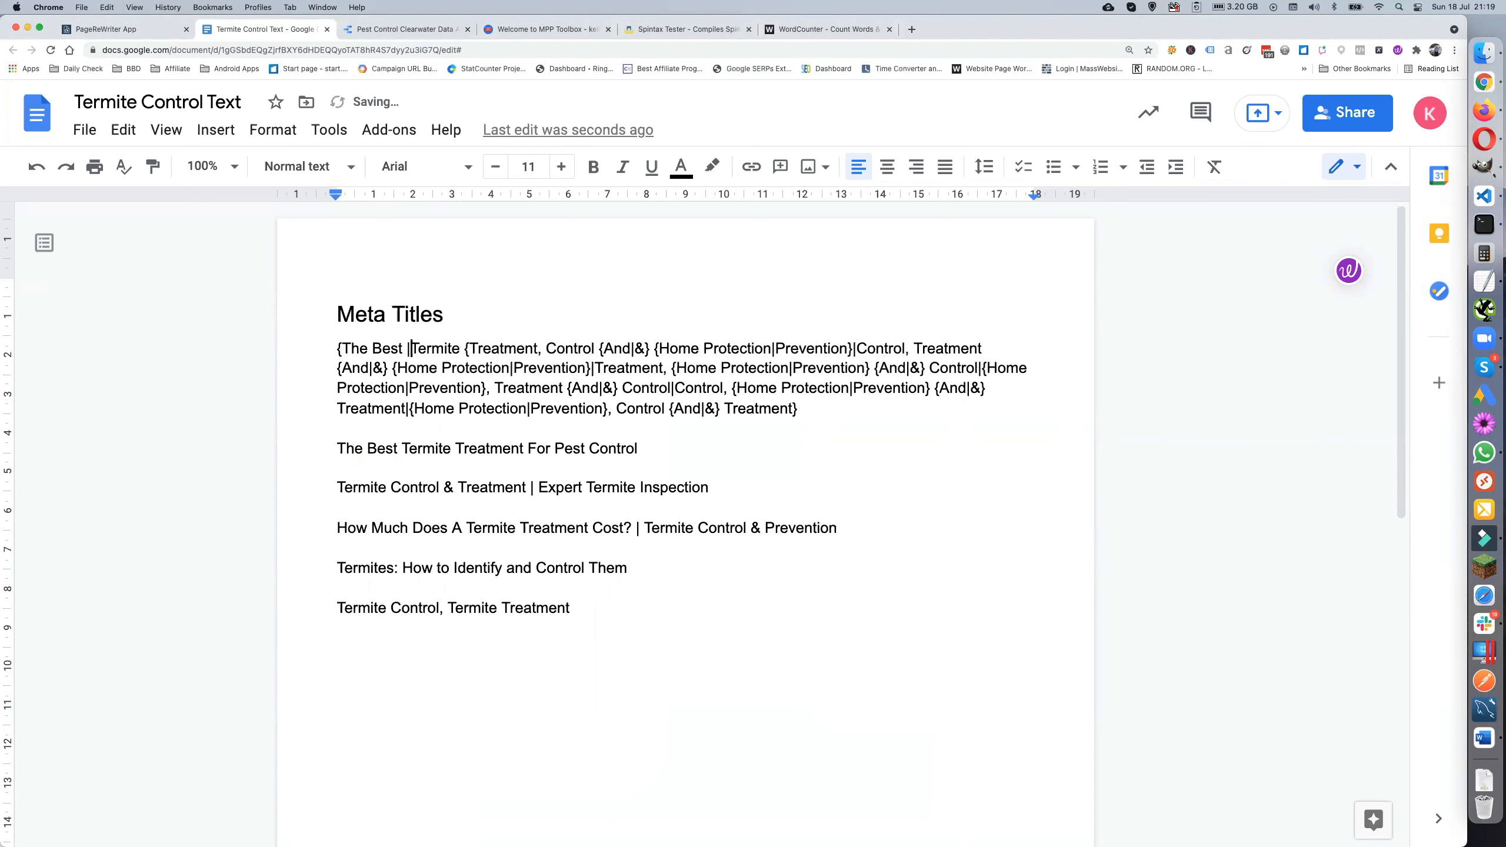
{"action": "type", "text": "}"}
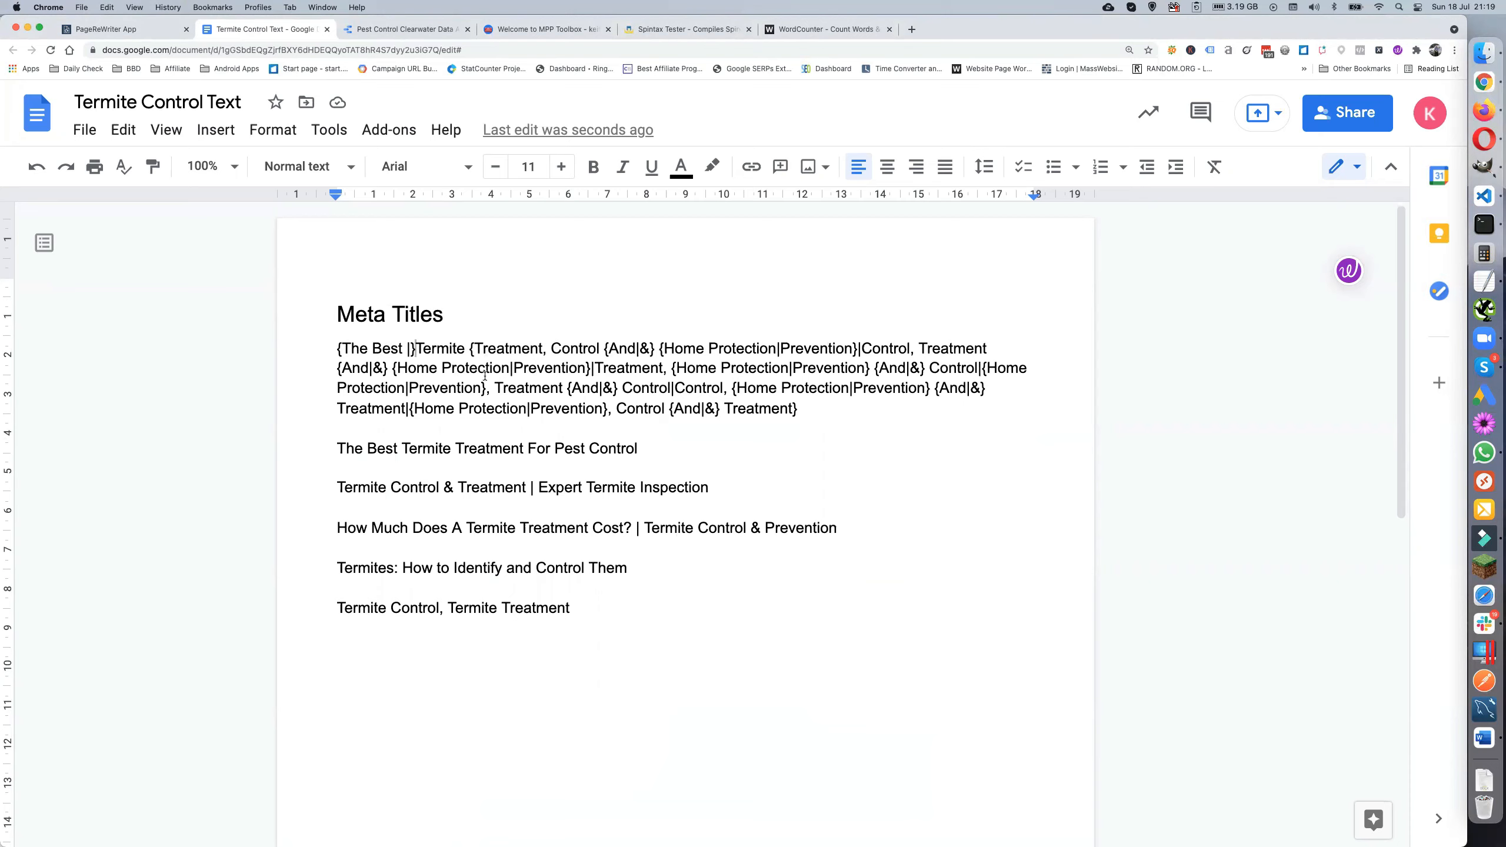
{"action": "left_click", "coordinate": [809, 405]}
{"action": "type", "text": "[location]"}
Copy the whole first spintax title and paste it as the content of the LinkCollider Spintax Tester
{"action": "triple_click", "coordinate": [481, 388]}
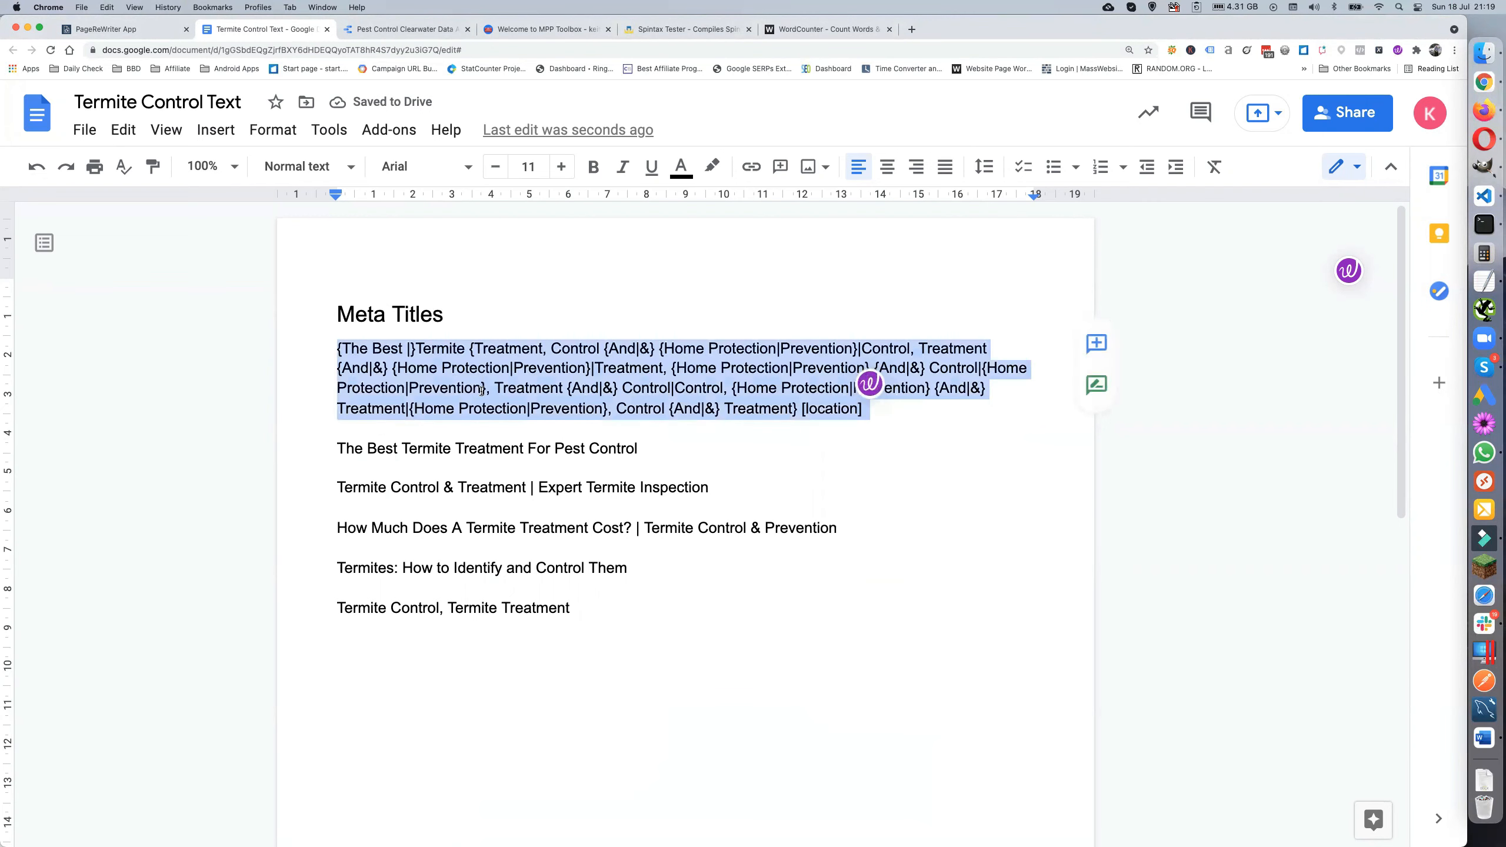
{"action": "left_click", "coordinate": [685, 29]}
{"action": "left_click", "coordinate": [439, 399]}
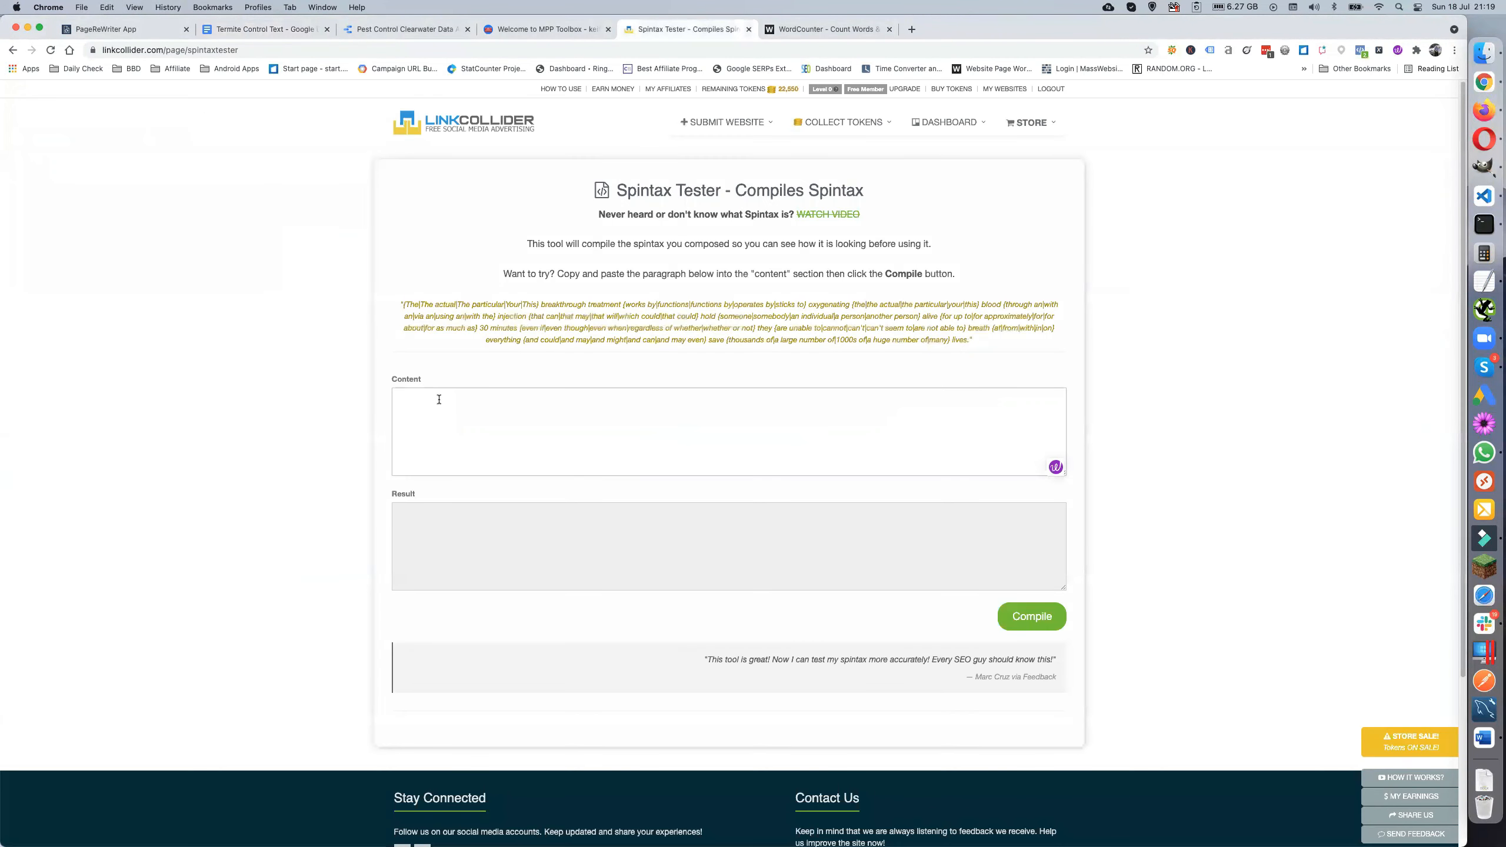
{"action": "type", "text": "{The Best Termite {Treatment, Control {And|&} {Home Protection|Prevention}|Control, Treatment {And|&} {Home Protection|Prevention}|Treatment, {Home Protection|Prevention} {And|&} Control|{Home Protection|Prevention}, Treatment {And|&} Control|Control, {Home Protection|Prevention} {And|&} Treatment|{Home Protection|Prevention}, Control {And|&} Treatment} [location]"}
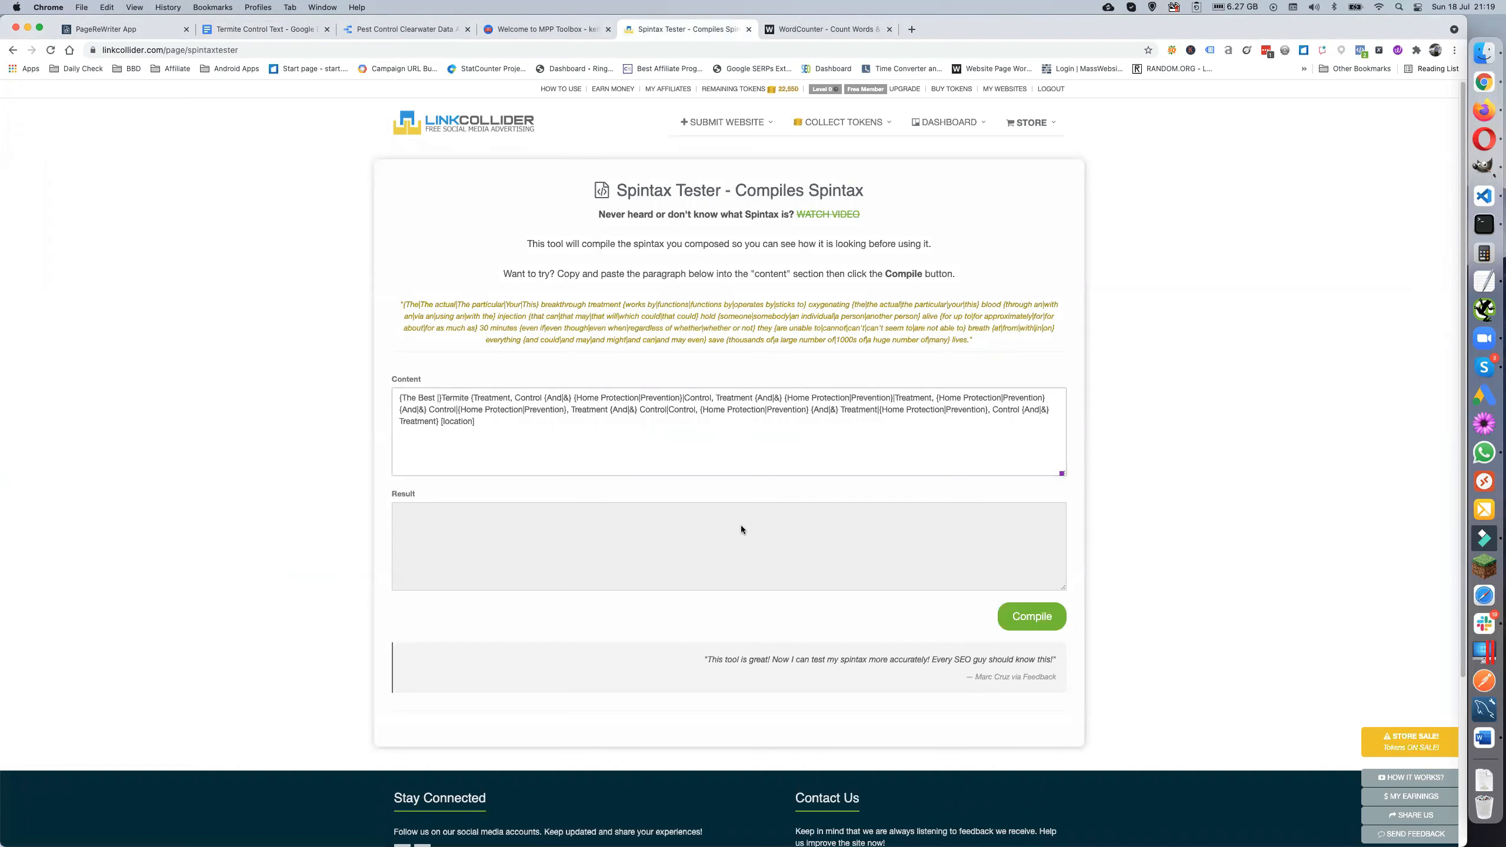
Compile the spintax title in the Spintax Tester and enlarge the page to 150% so the content and result are easy to read
{"action": "left_click", "coordinate": [1033, 620]}
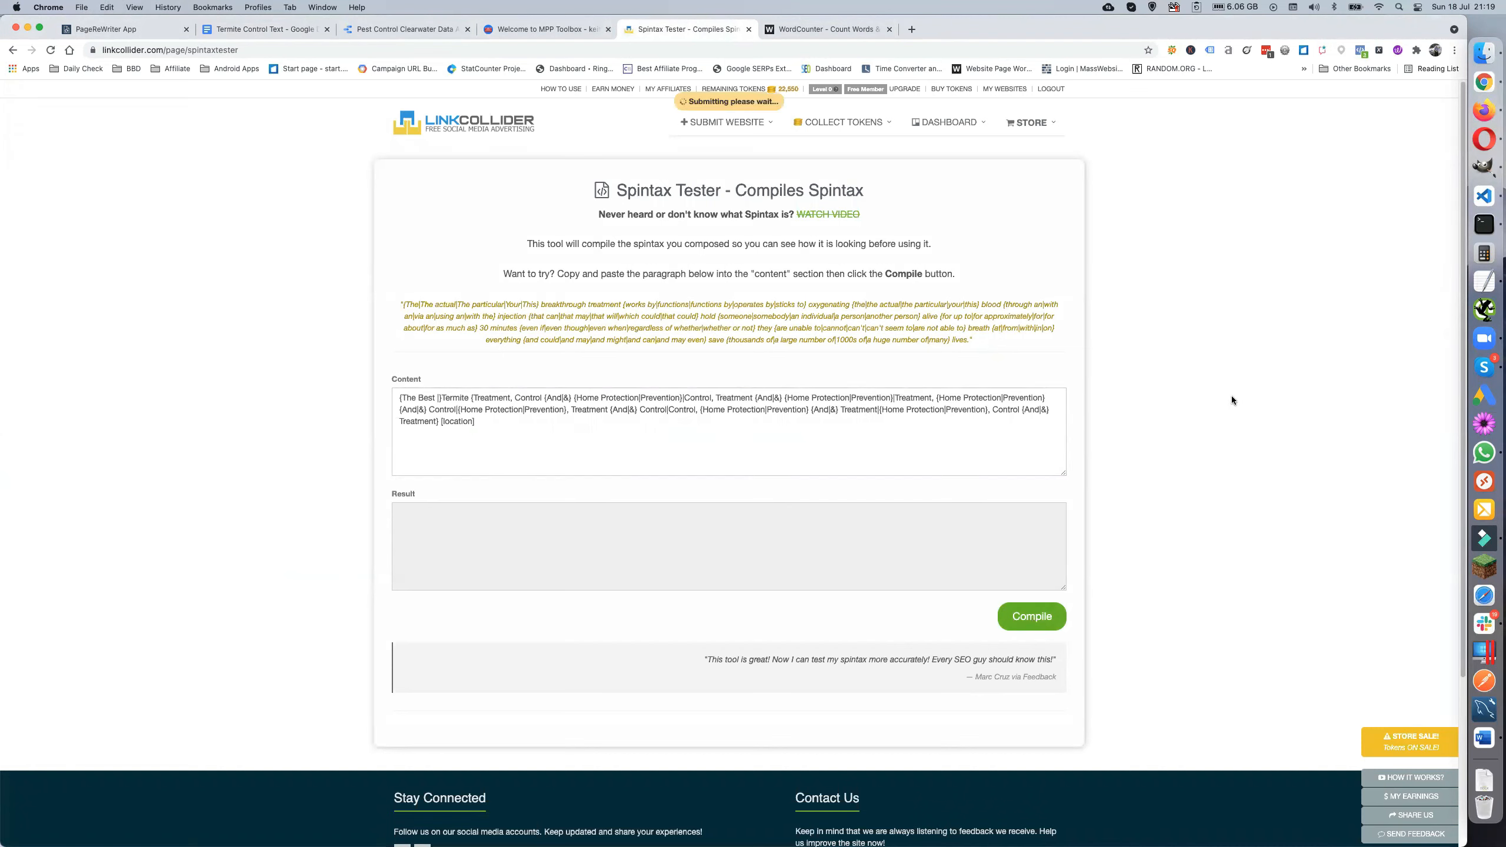
{"action": "left_click", "coordinate": [1454, 50]}
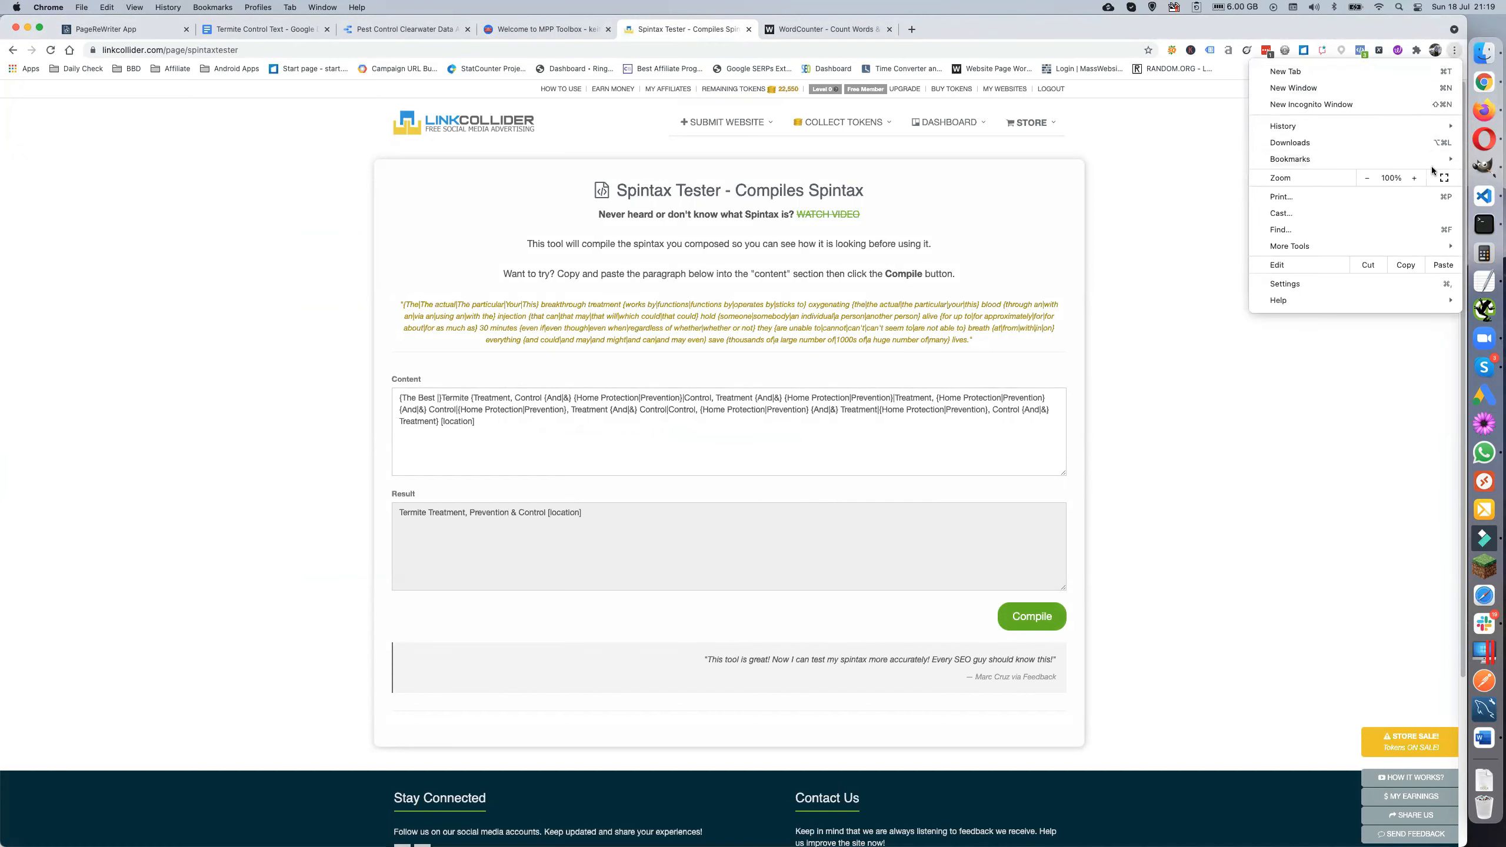
{"action": "left_click", "coordinate": [1416, 178]}
{"action": "left_click", "coordinate": [1416, 178]}
{"action": "left_click", "coordinate": [1416, 178]}
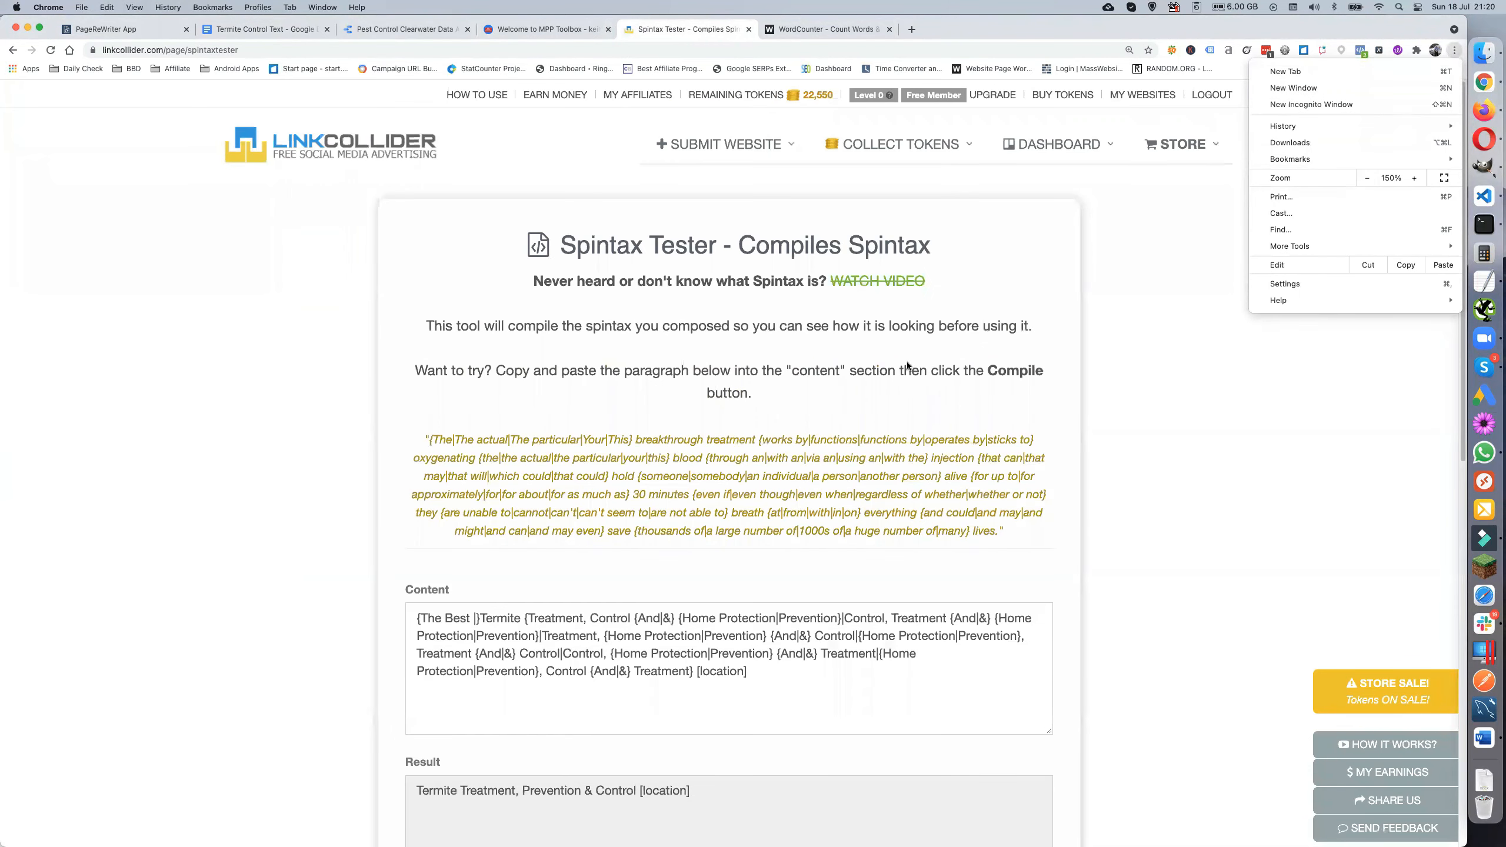
{"action": "left_click", "coordinate": [1226, 448]}
{"action": "scroll", "coordinate": [1209, 447], "scroll_direction": "down", "scroll_amount": 5}
{"action": "scroll", "coordinate": [1209, 452], "scroll_direction": "down", "scroll_amount": 1}
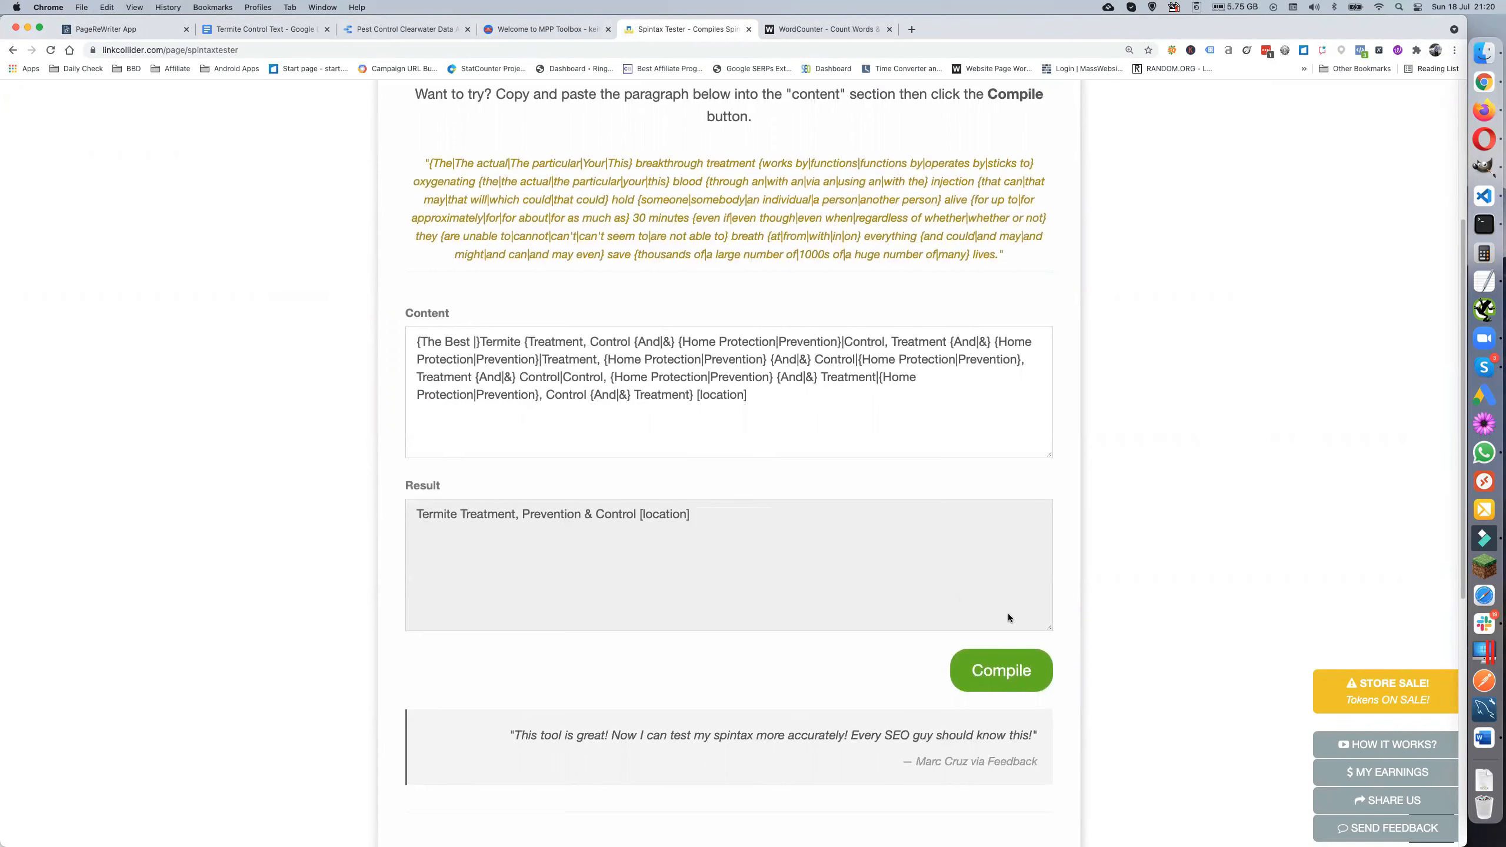
Recompile the title spintax three more times to generate further variations
{"action": "left_click", "coordinate": [1001, 675]}
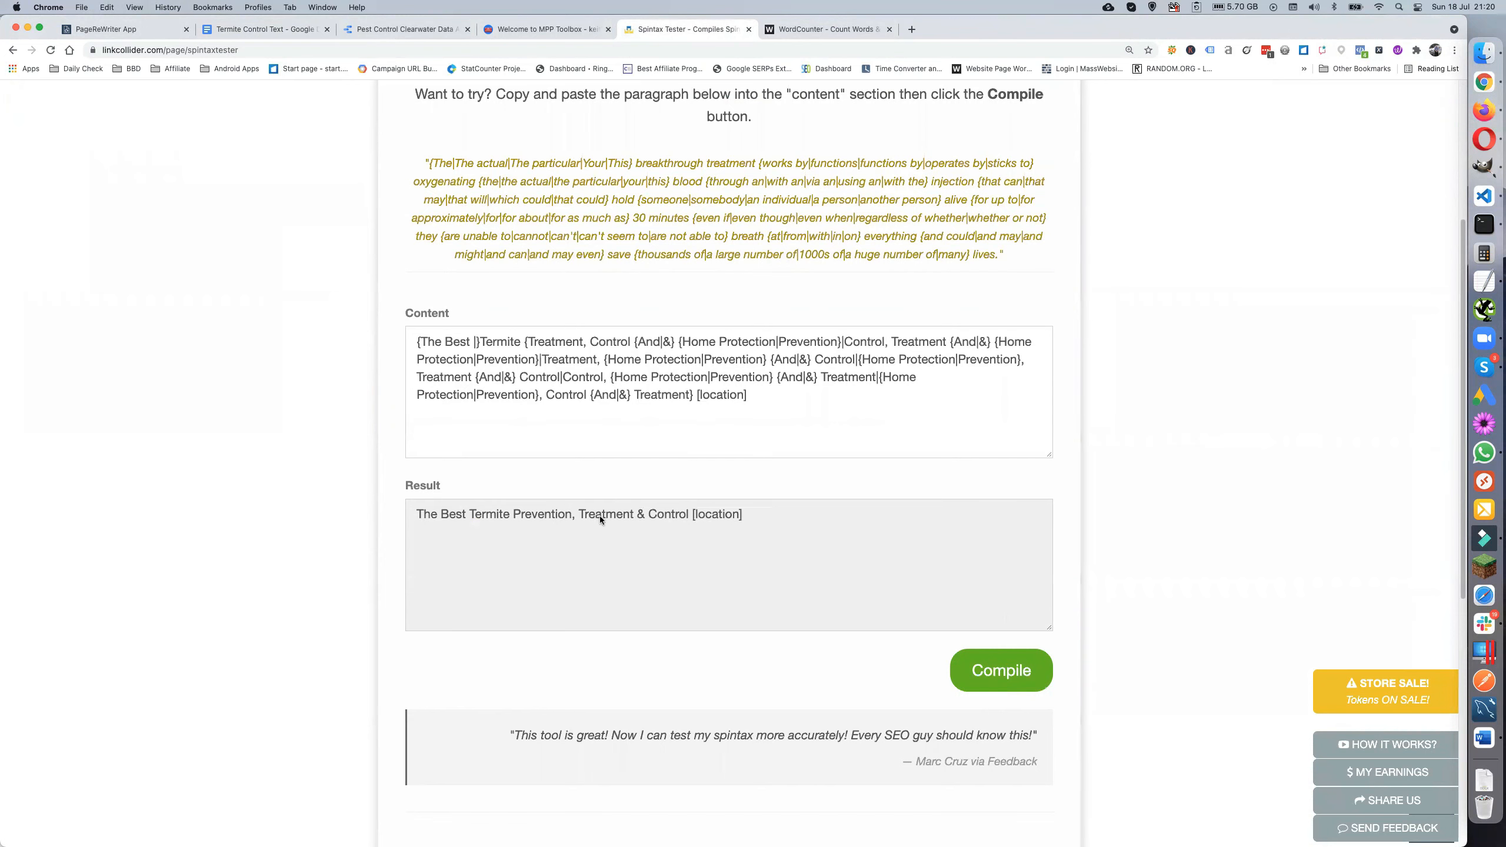
{"action": "left_click", "coordinate": [996, 663]}
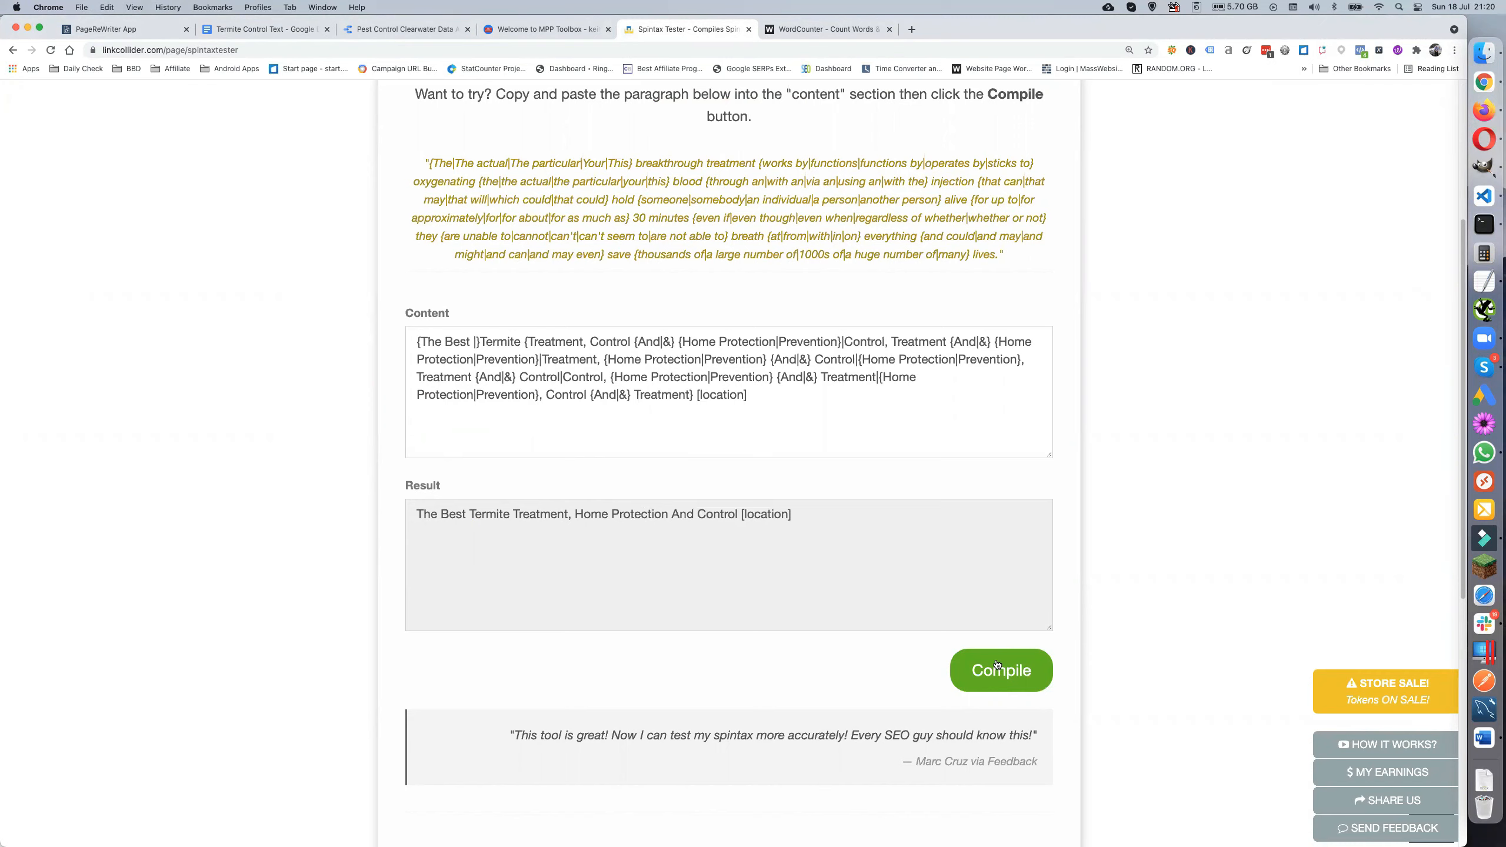
{"action": "left_click", "coordinate": [997, 663]}
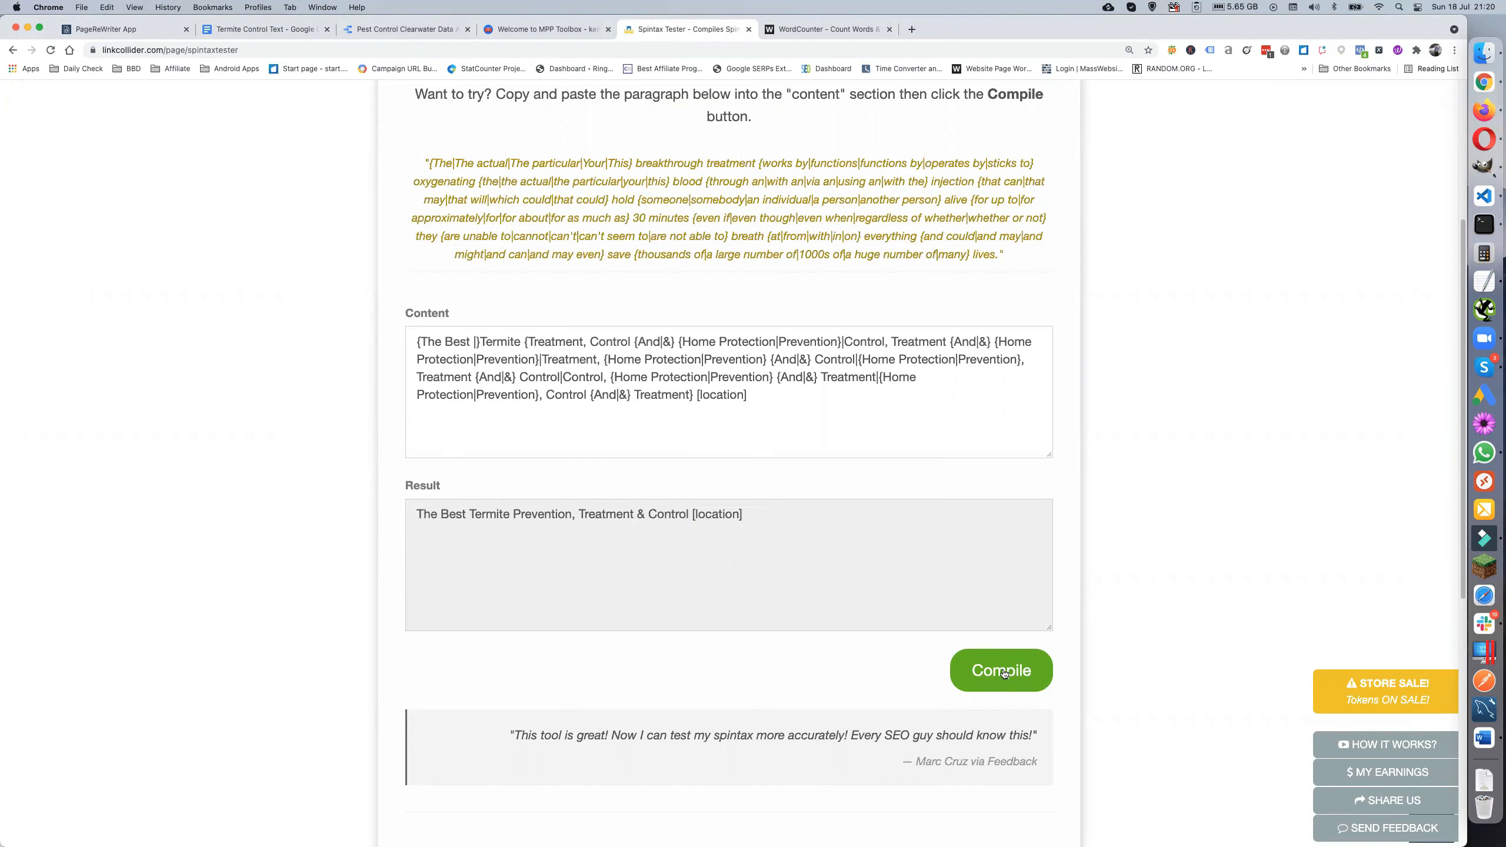
Copy the compiled title from the result and paste it into WordCounter to check its character count
{"action": "triple_click", "coordinate": [570, 511]}
{"action": "key", "text": "super+c"}
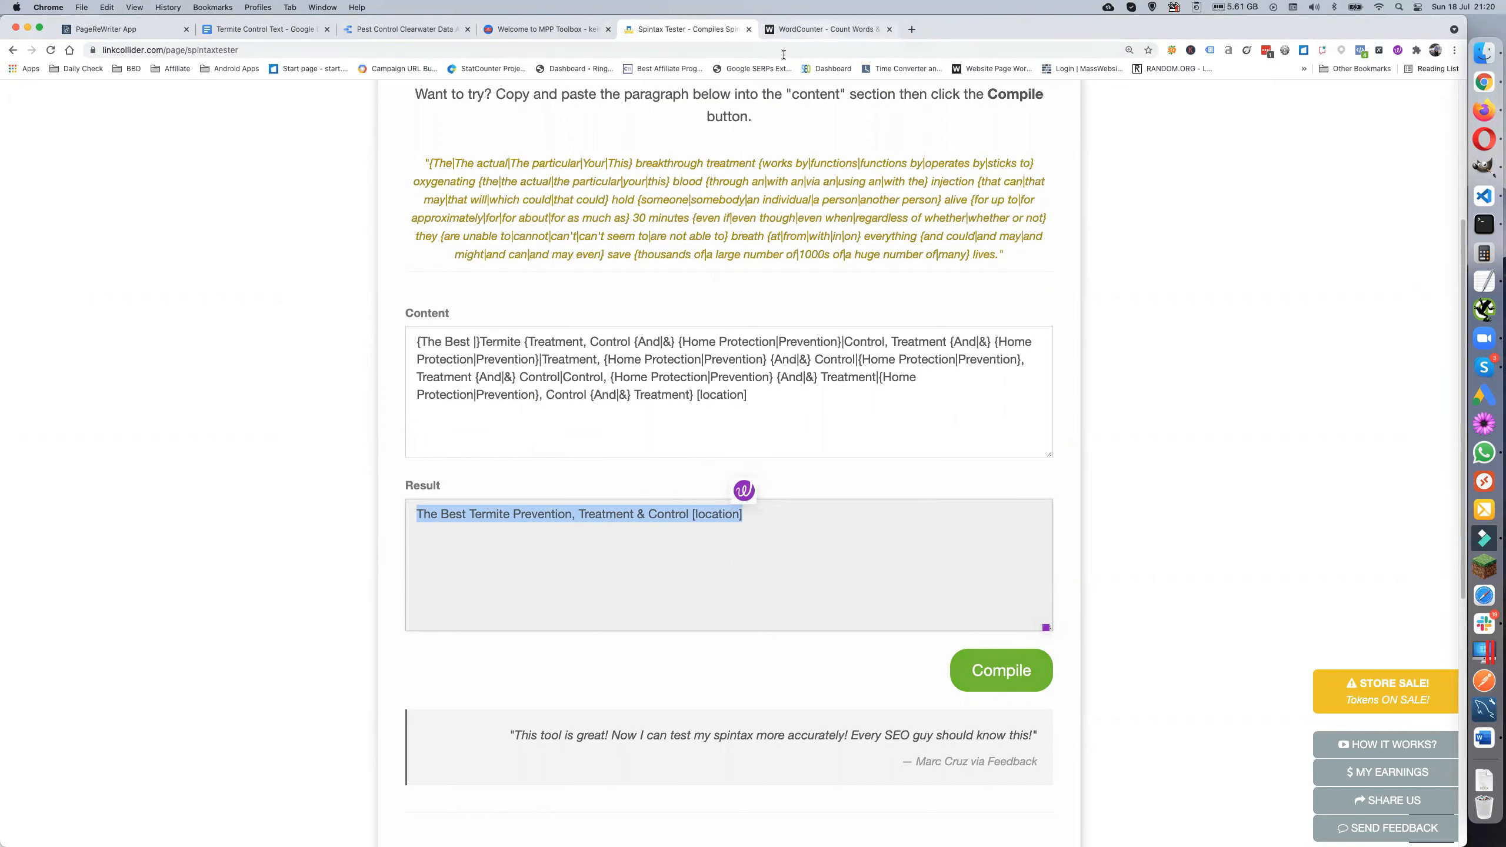
{"action": "left_click", "coordinate": [789, 29]}
{"action": "left_click", "coordinate": [473, 229]}
{"action": "key", "text": "super+v"}
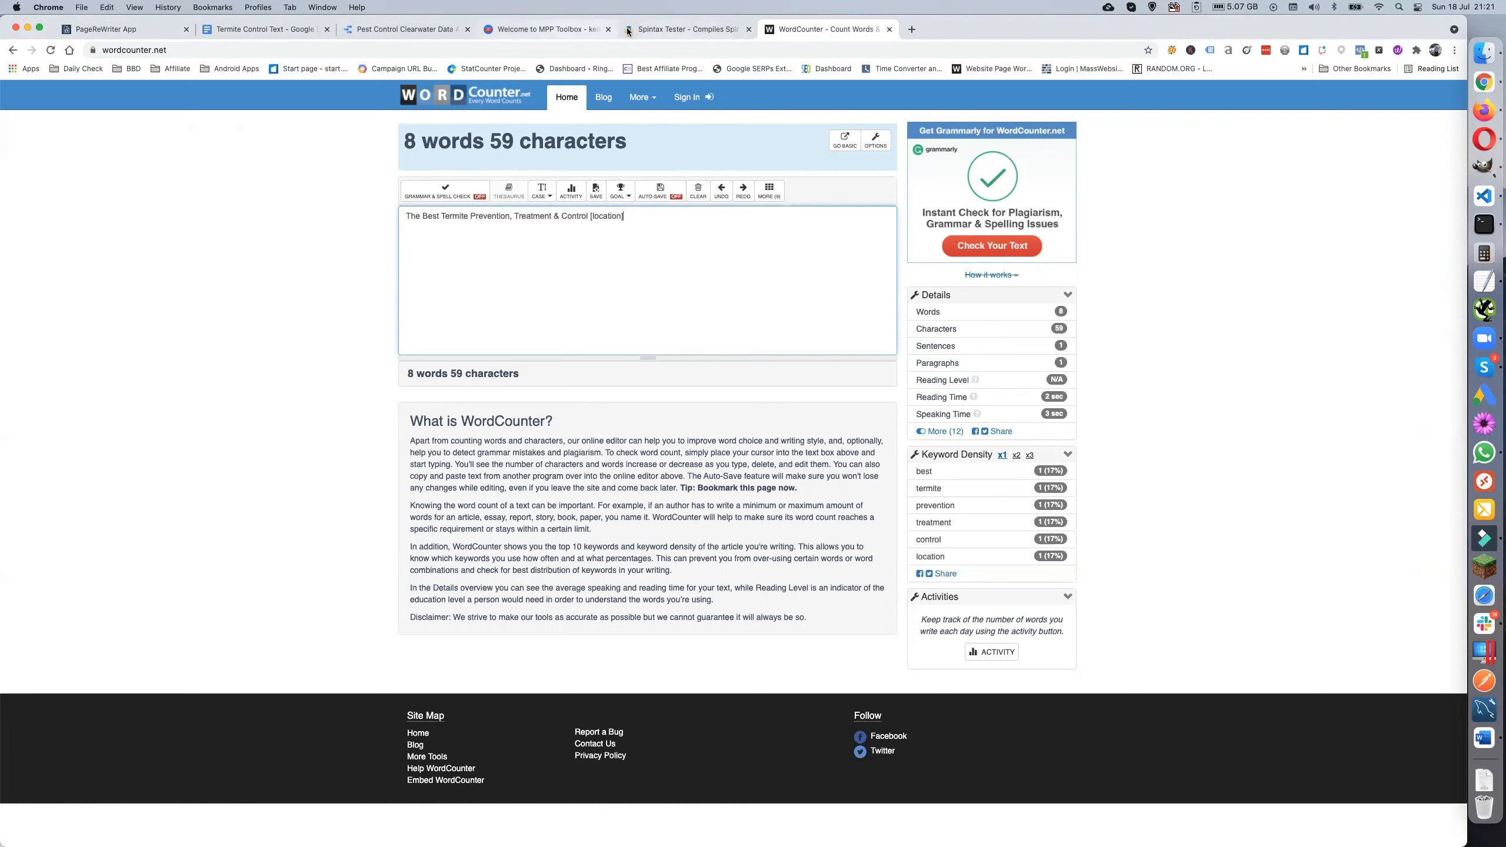
In the Google Docs document, copy "Expert Termite Inspection" from the third meta title and append it to the first one after "[location]"
{"action": "left_click", "coordinate": [266, 28]}
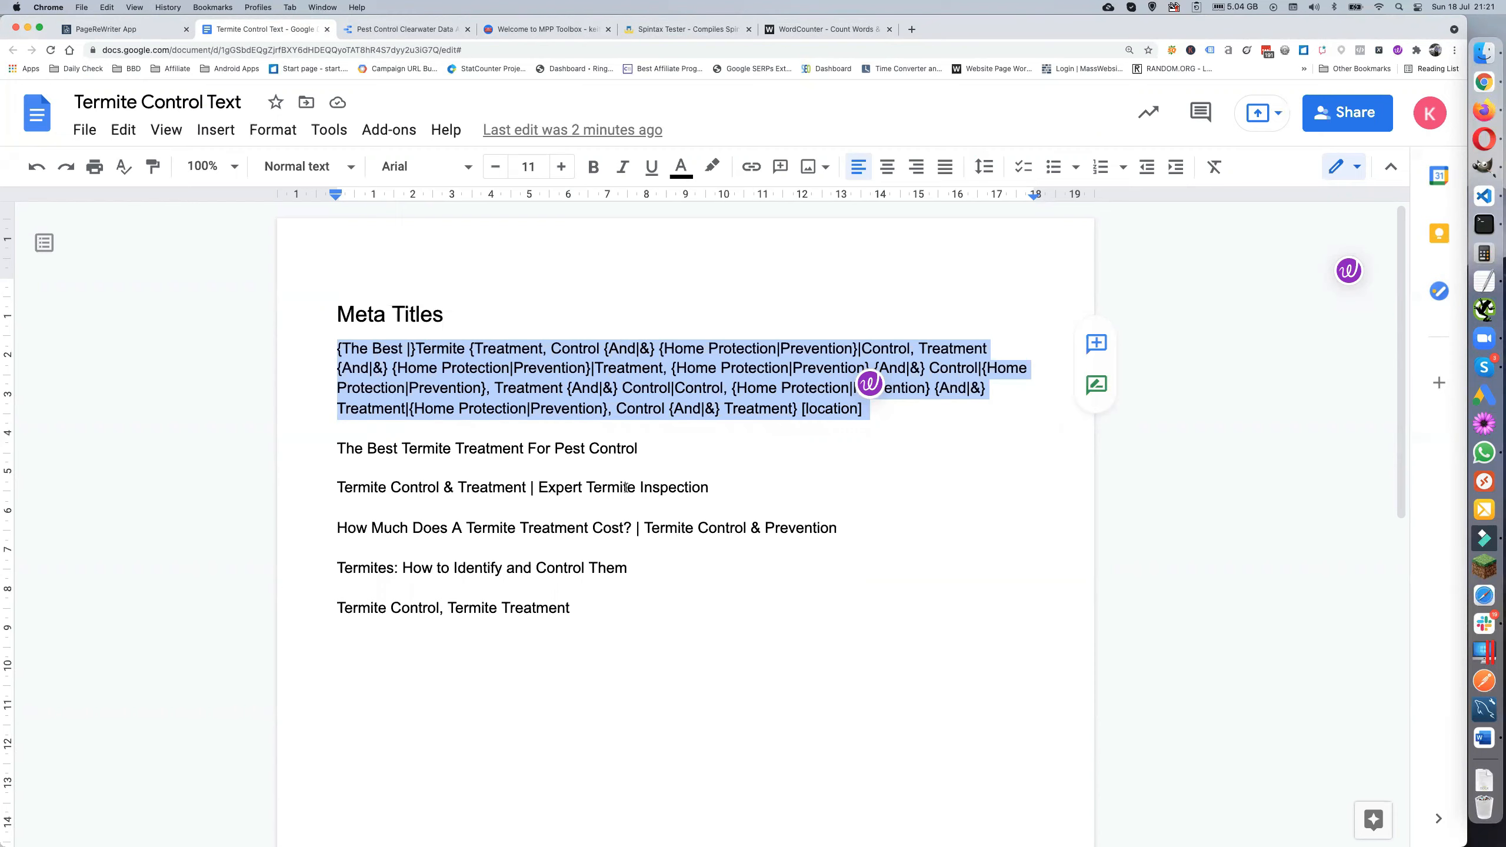
{"action": "left_click_drag", "start_coordinate": [539, 488], "coordinate": [690, 489]}
{"action": "left_click_drag", "start_coordinate": [701, 489], "coordinate": [711, 492]}
{"action": "key", "text": "super+c"}
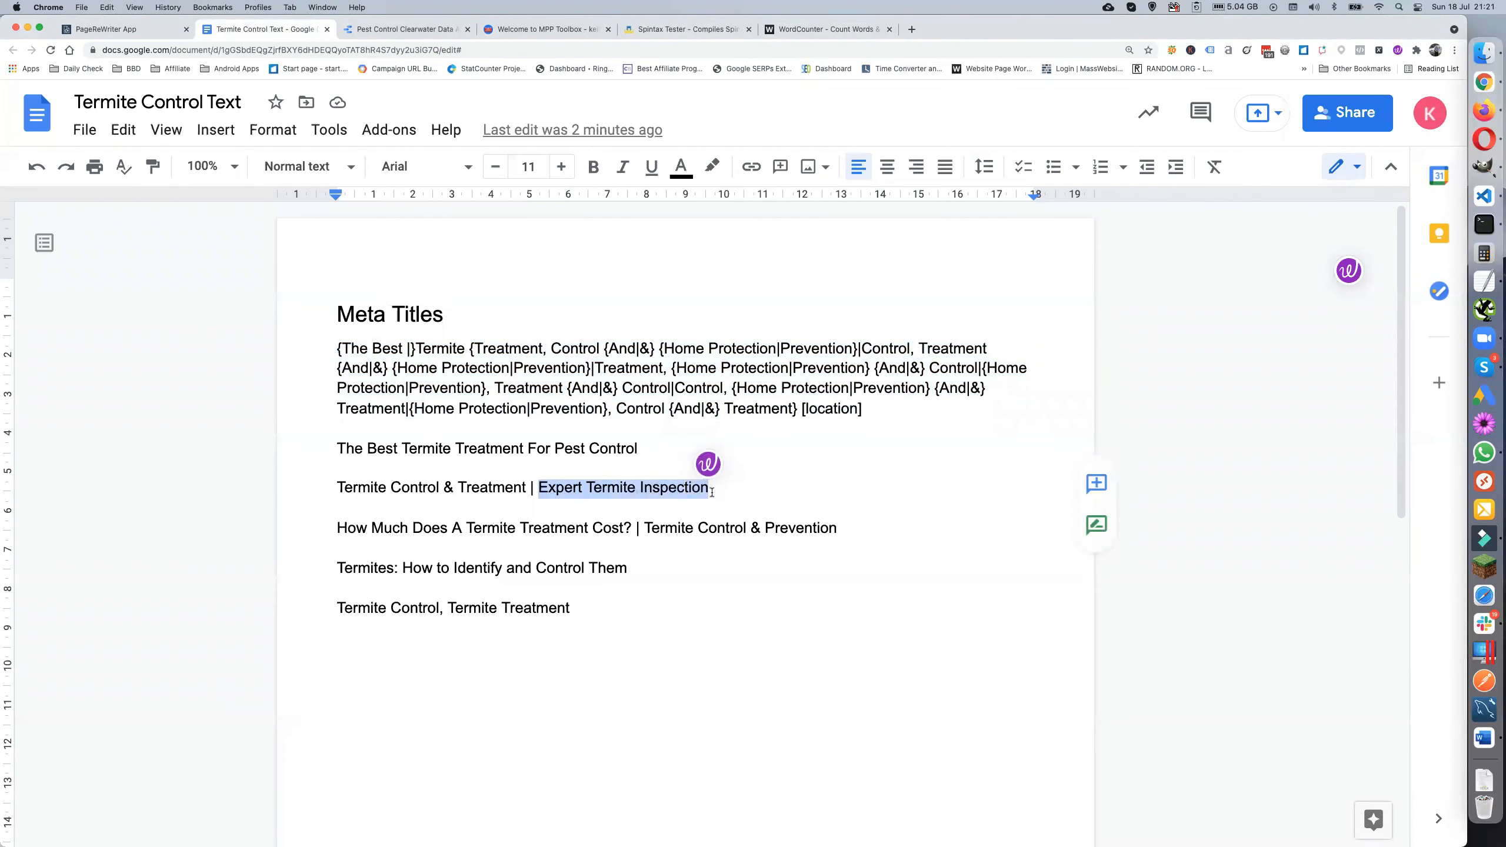
{"action": "left_click", "coordinate": [892, 409]}
{"action": "key", "text": "super+v"}
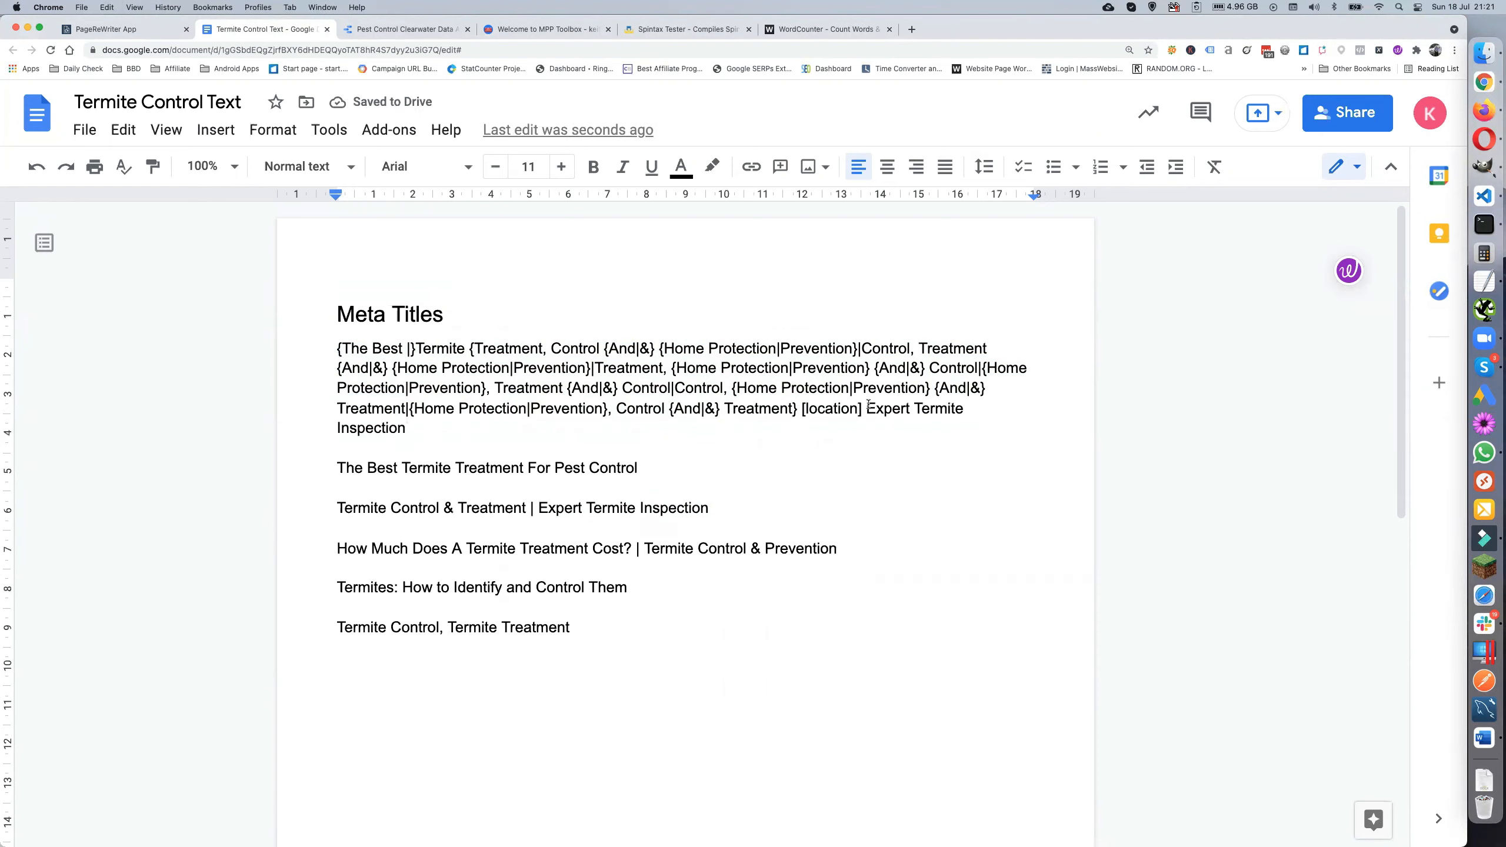
Turn the word "Expert" at the end of the first meta title into the spin group "{Expert|Experts In|Specialists In}"
{"action": "left_click", "coordinate": [867, 408]}
{"action": "type", "text": "{"}
{"action": "key", "text": "Right"}
{"action": "key", "text": "Right"}
{"action": "key", "text": "Right"}
{"action": "key", "text": "Right"}
{"action": "key", "text": "Right"}
{"action": "key", "text": "Right"}
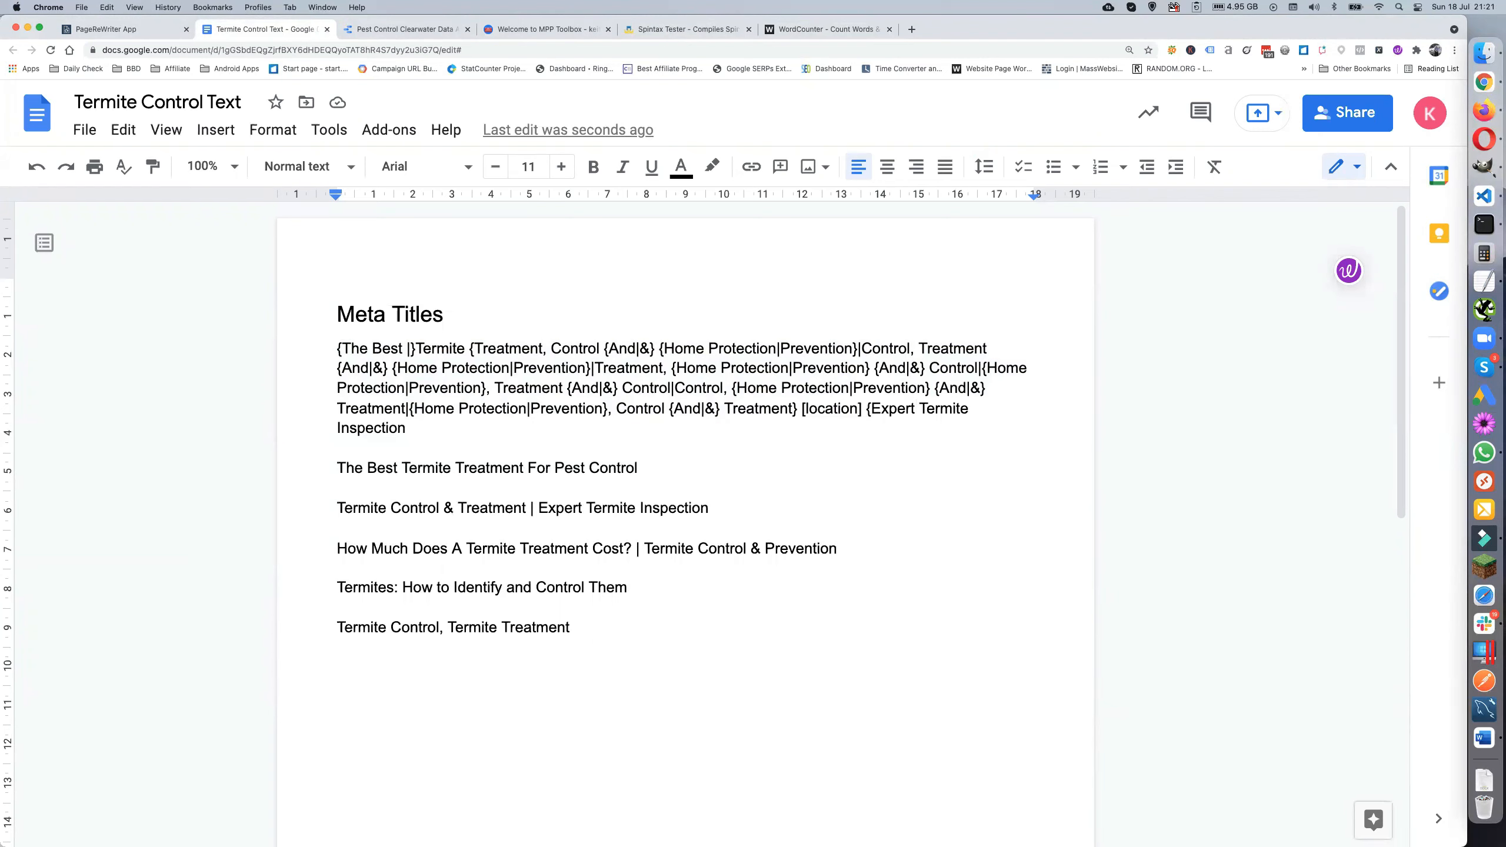
{"action": "type", "text": "|Experts "}
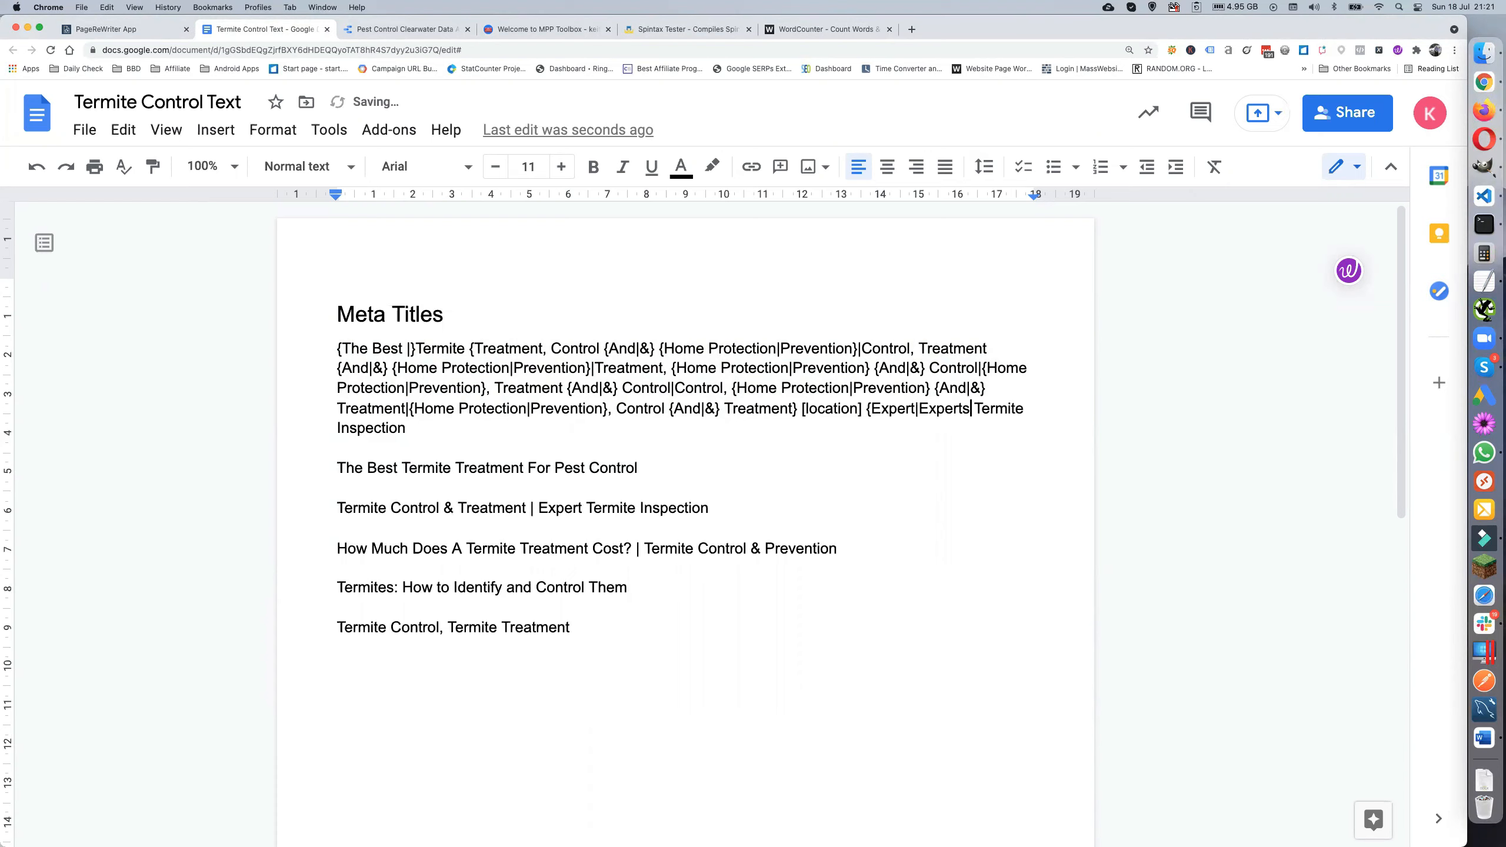
{"action": "type", "text": "|"}
{"action": "type", "text": "n"}
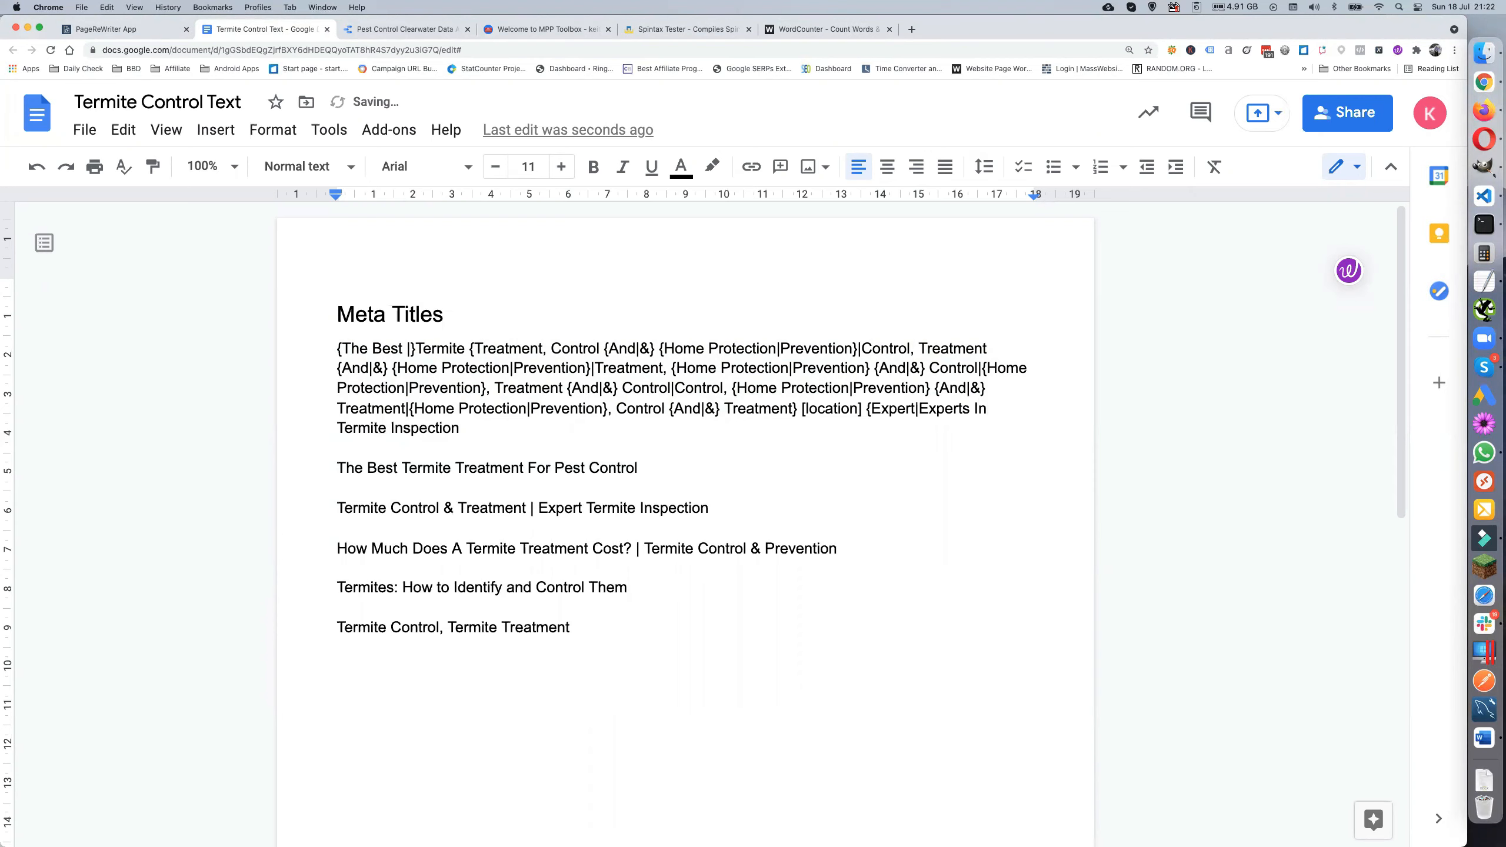
{"action": "type", "text": "}"}
{"action": "type", "text": "|"}
{"action": "type", "text": "Specialis"}
{"action": "type", "text": "ys"}
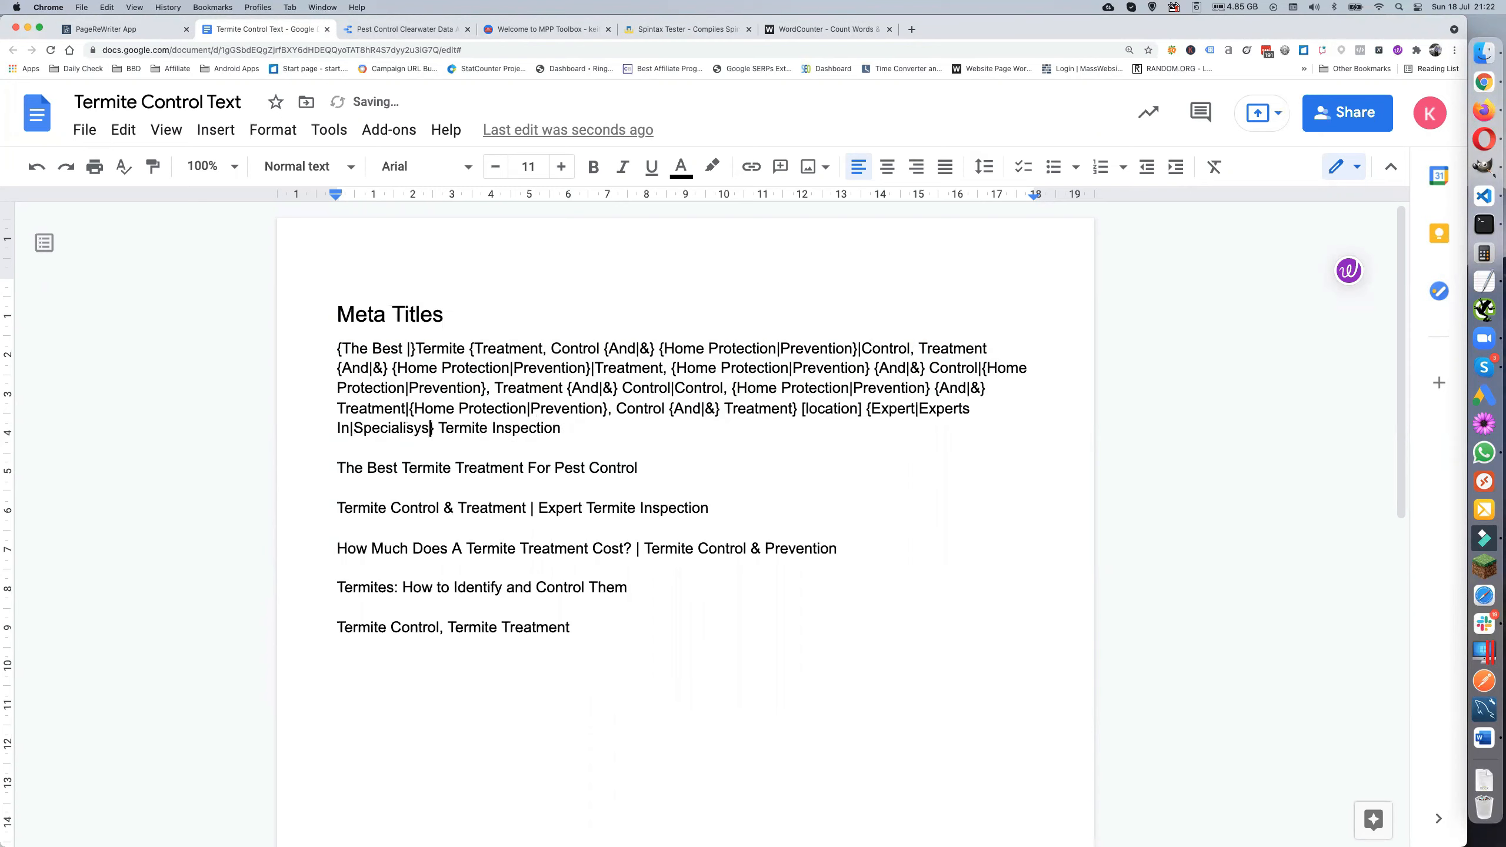
{"action": "key", "text": "BackSpace"}
{"action": "key", "text": "BackSpace"}
{"action": "type", "text": "ts In"}
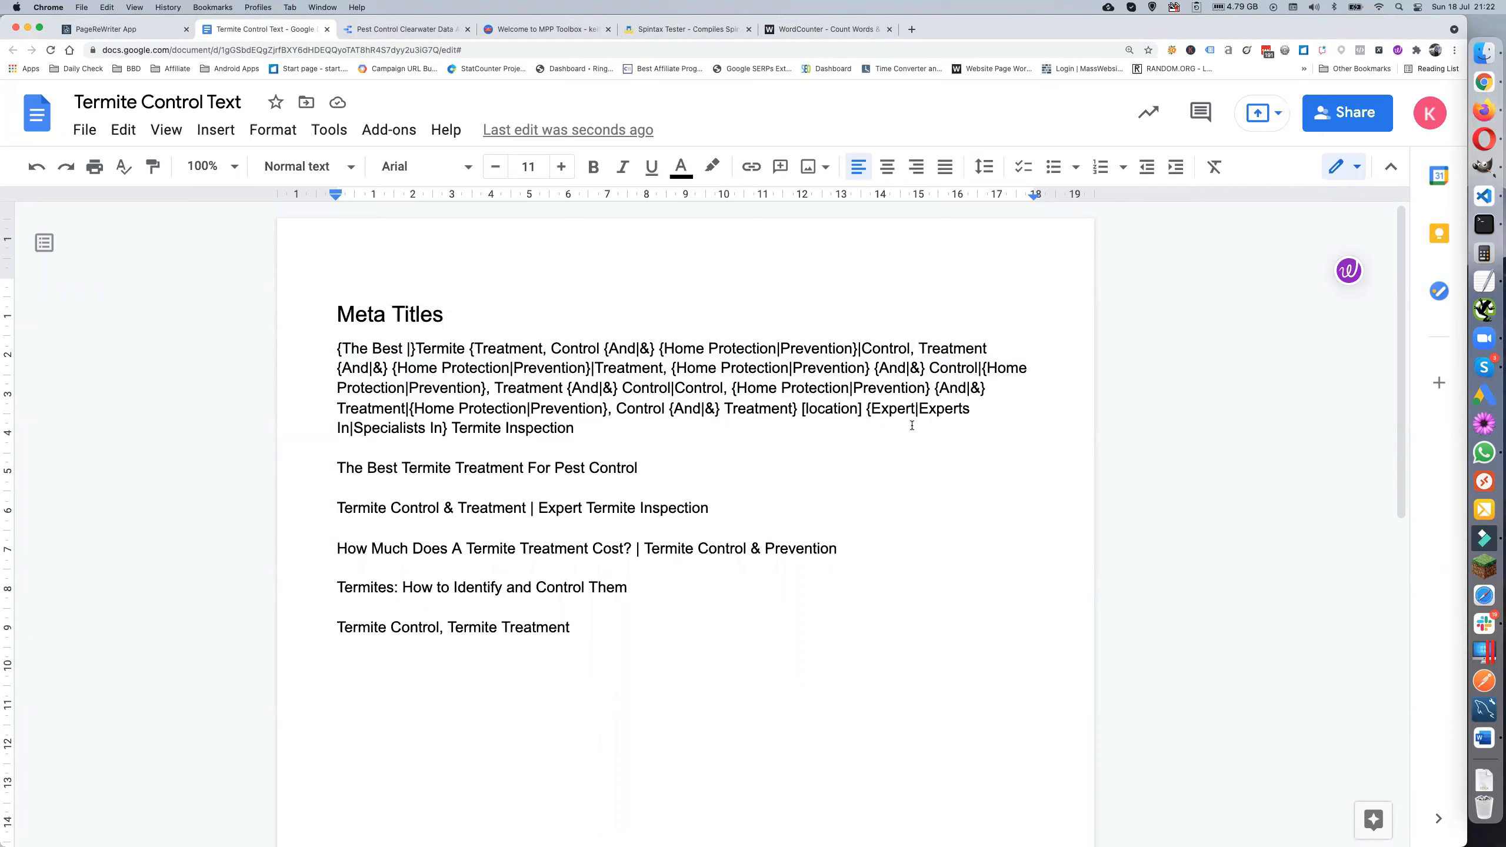
Copy the extended first title, replace the Spintax Tester content with it and compile it
{"action": "triple_click", "coordinate": [416, 396]}
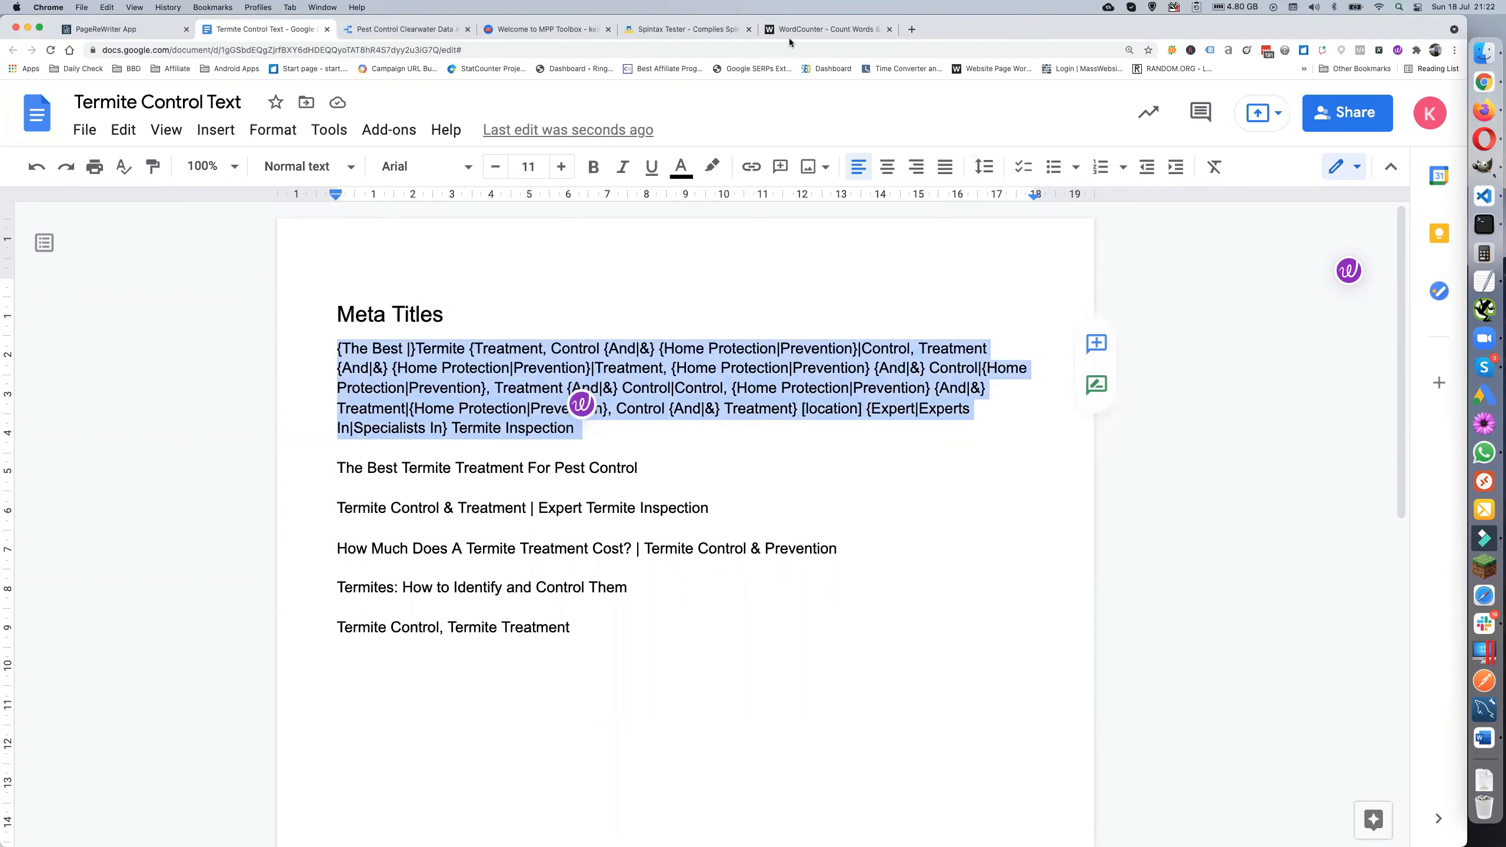
{"action": "left_click", "coordinate": [687, 29]}
{"action": "left_click", "coordinate": [591, 356]}
{"action": "key", "text": "super+a"}
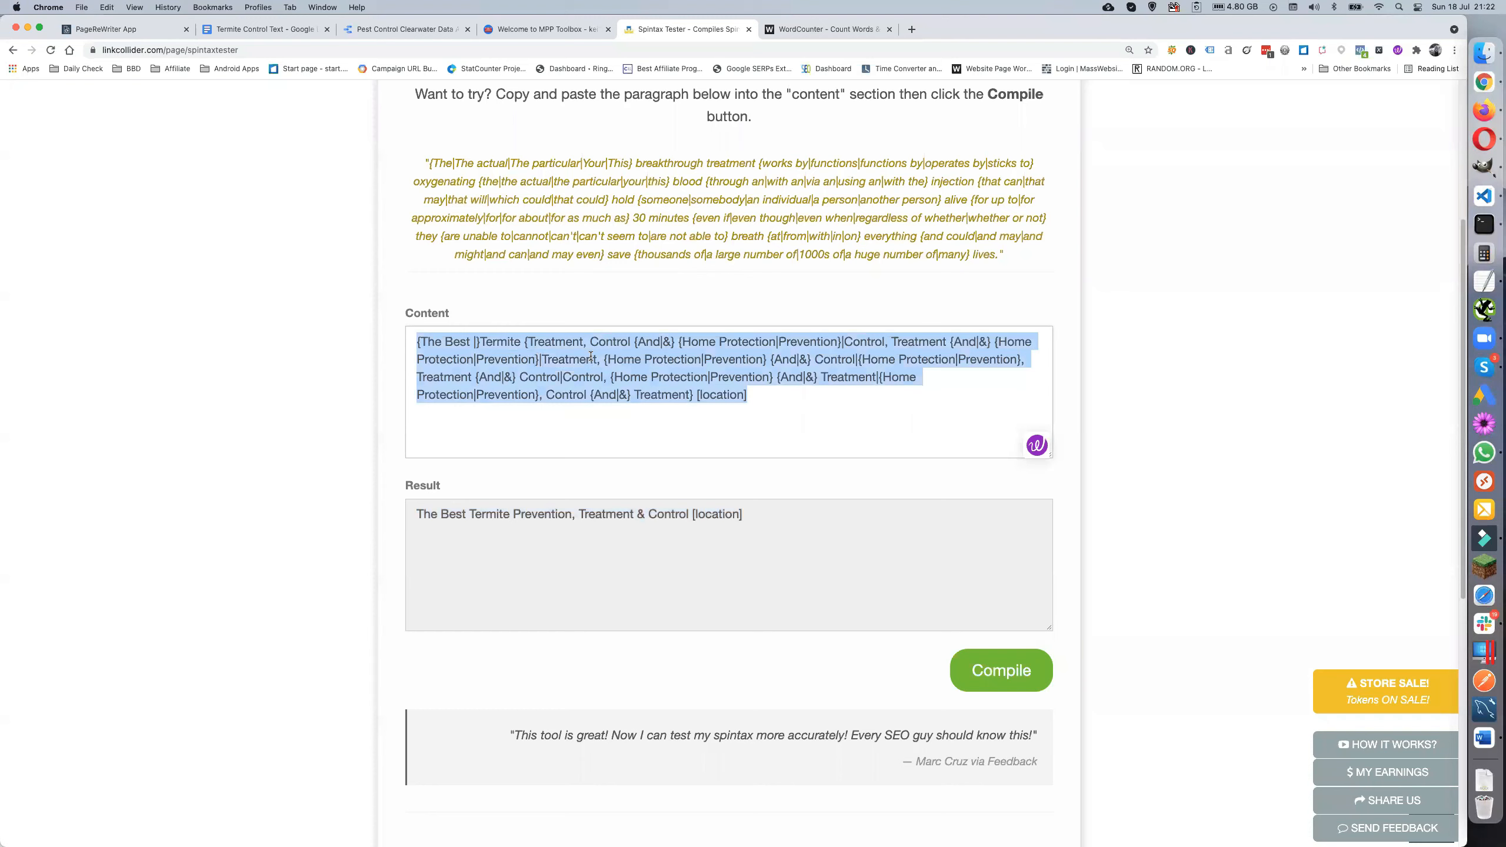
{"action": "key", "text": "super+v"}
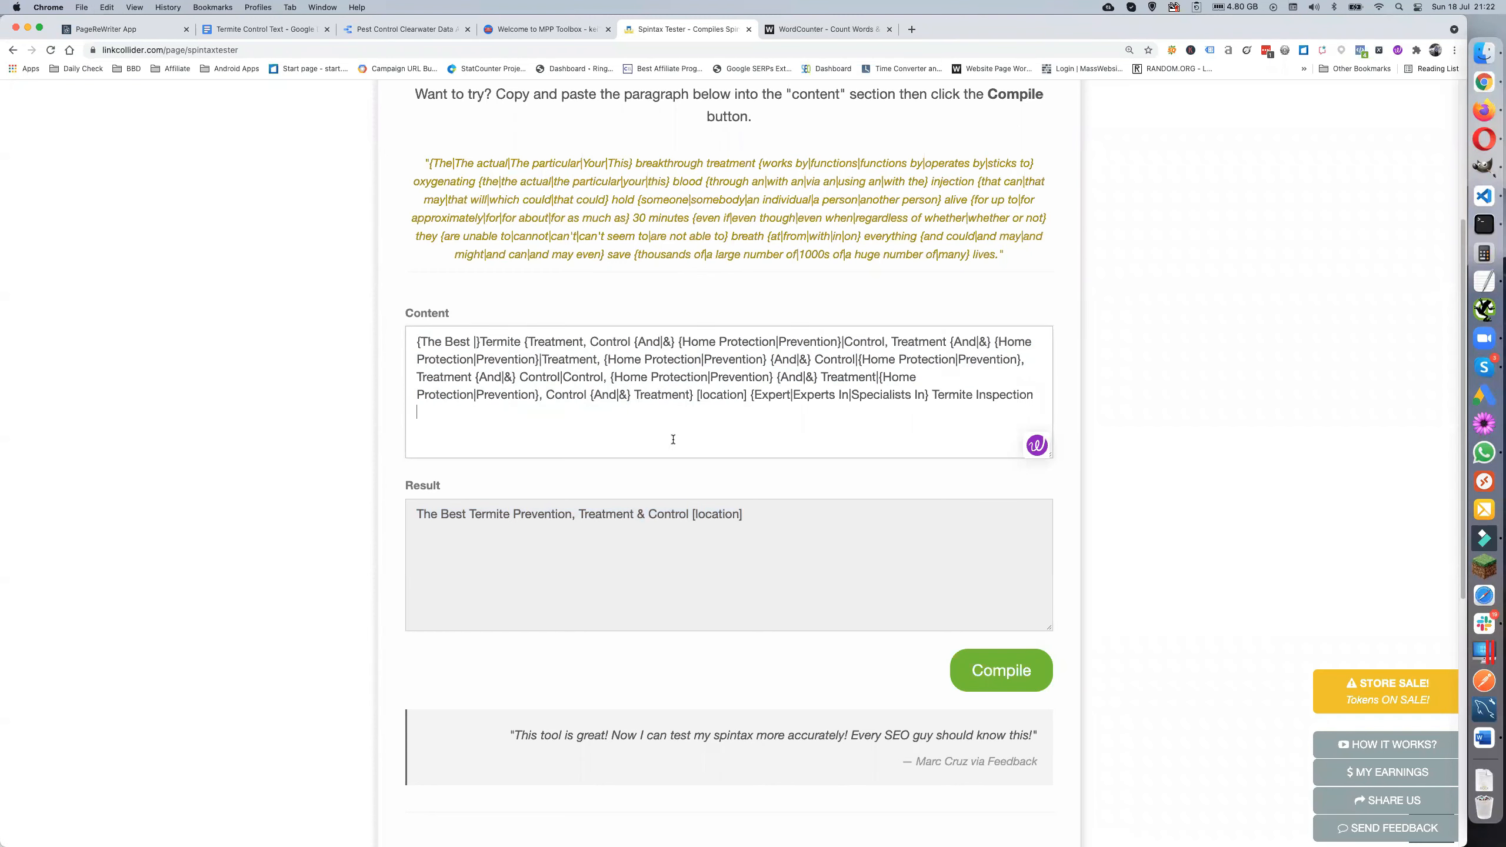
{"action": "left_click", "coordinate": [994, 669]}
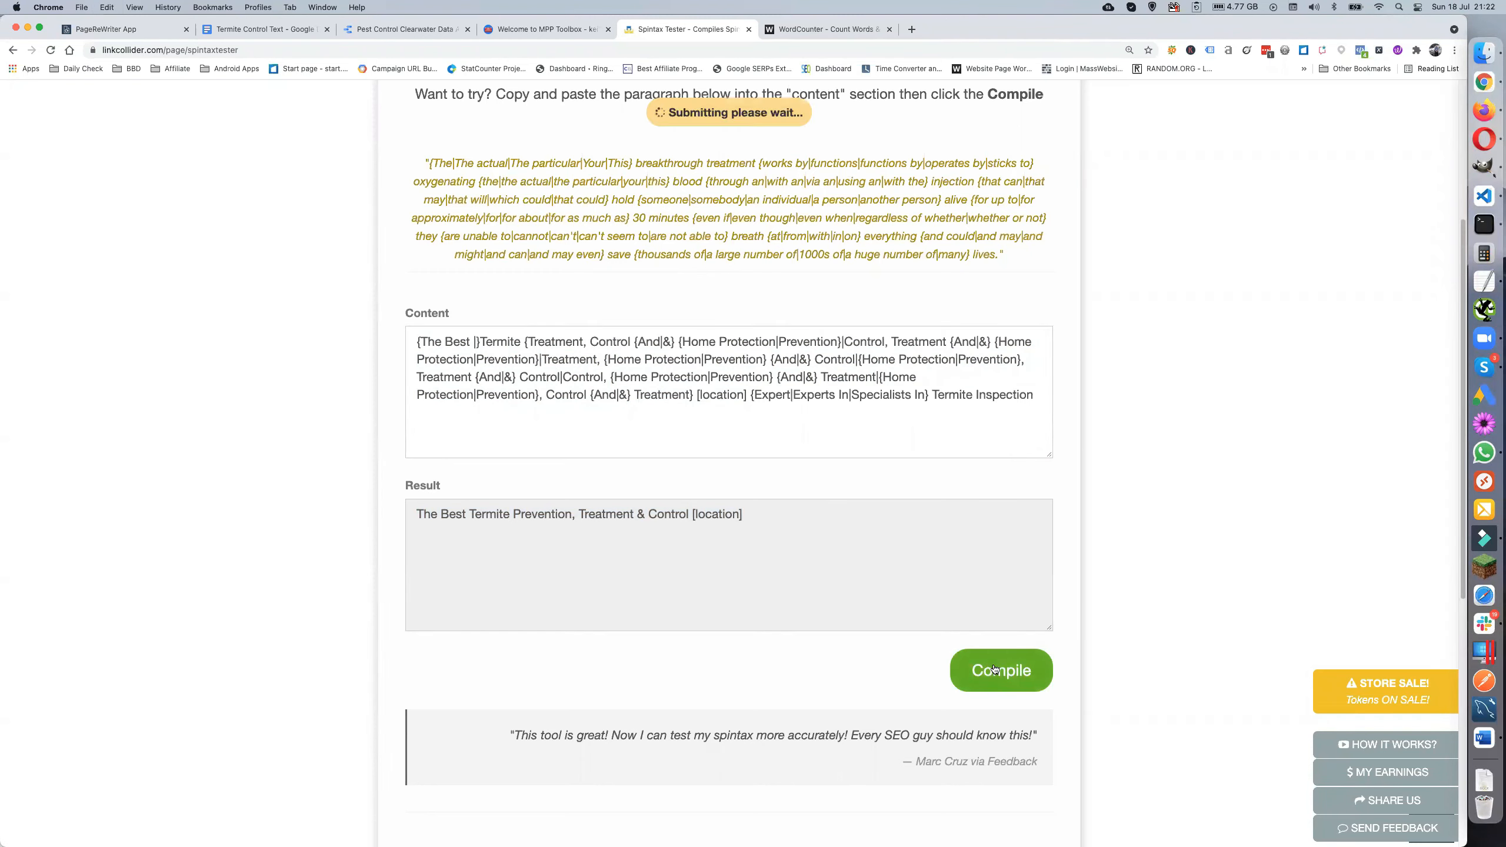
Copy the compiled result and replace the text in WordCounter with it to check the longer title's character count
{"action": "triple_click", "coordinate": [708, 515]}
{"action": "key", "text": "super+c"}
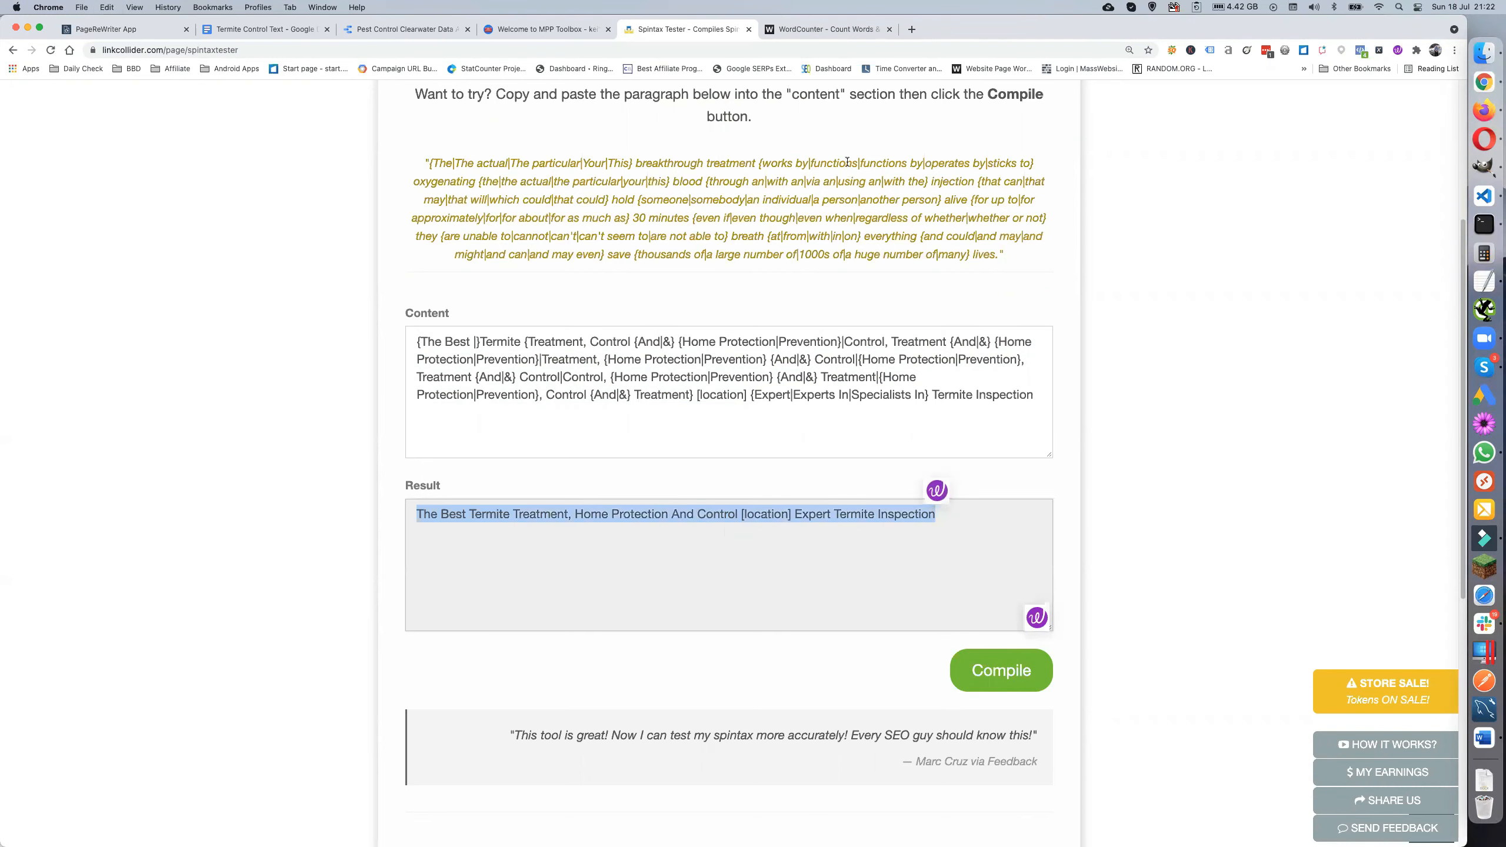
{"action": "left_click", "coordinate": [827, 29]}
{"action": "double_click", "coordinate": [537, 215]}
{"action": "key", "text": "super+a"}
{"action": "key", "text": "super+v"}
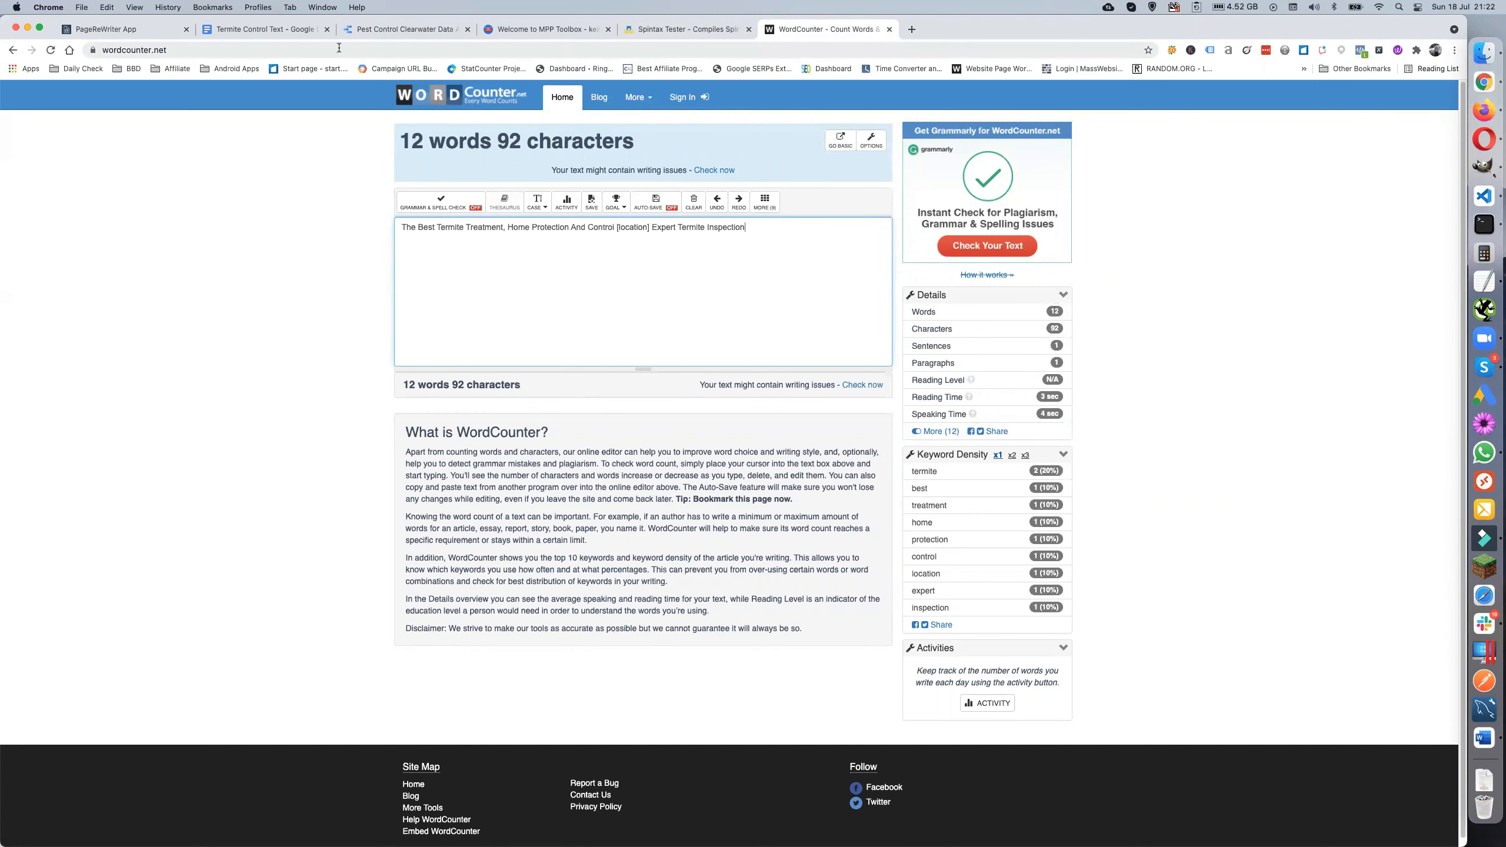
Back in the Google Docs document, add blank lines below the first spintax title and paste a copy of that title there
{"action": "left_click", "coordinate": [263, 29]}
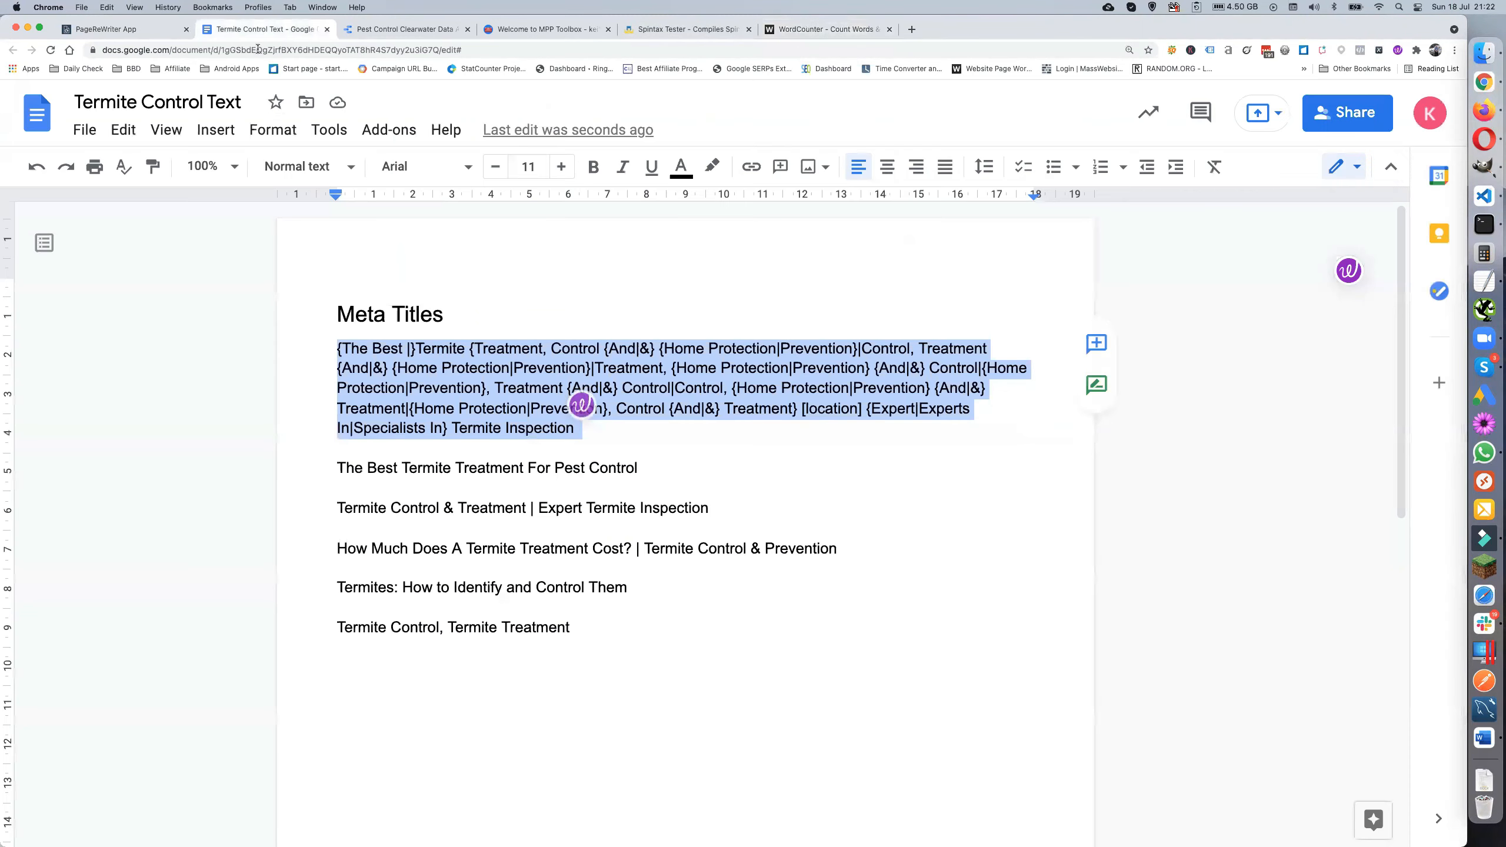
{"action": "left_click", "coordinate": [578, 439]}
{"action": "key", "text": "Return"}
{"action": "key", "text": "Return"}
{"action": "key", "text": "Return"}
{"action": "key", "text": "Return"}
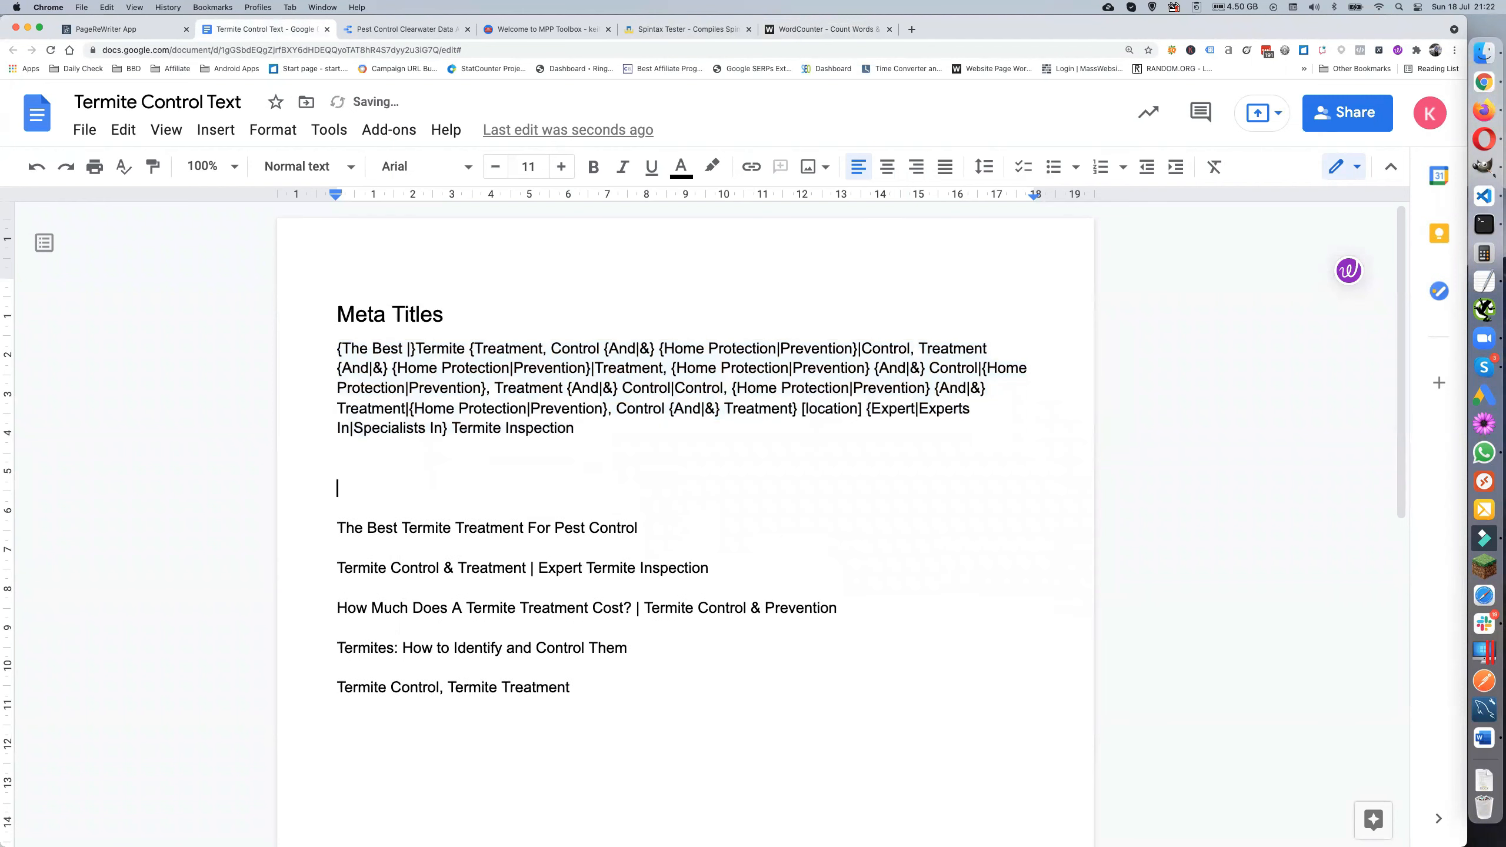
{"action": "left_click_drag", "start_coordinate": [335, 349], "coordinate": [578, 430]}
{"action": "key", "text": "super+c"}
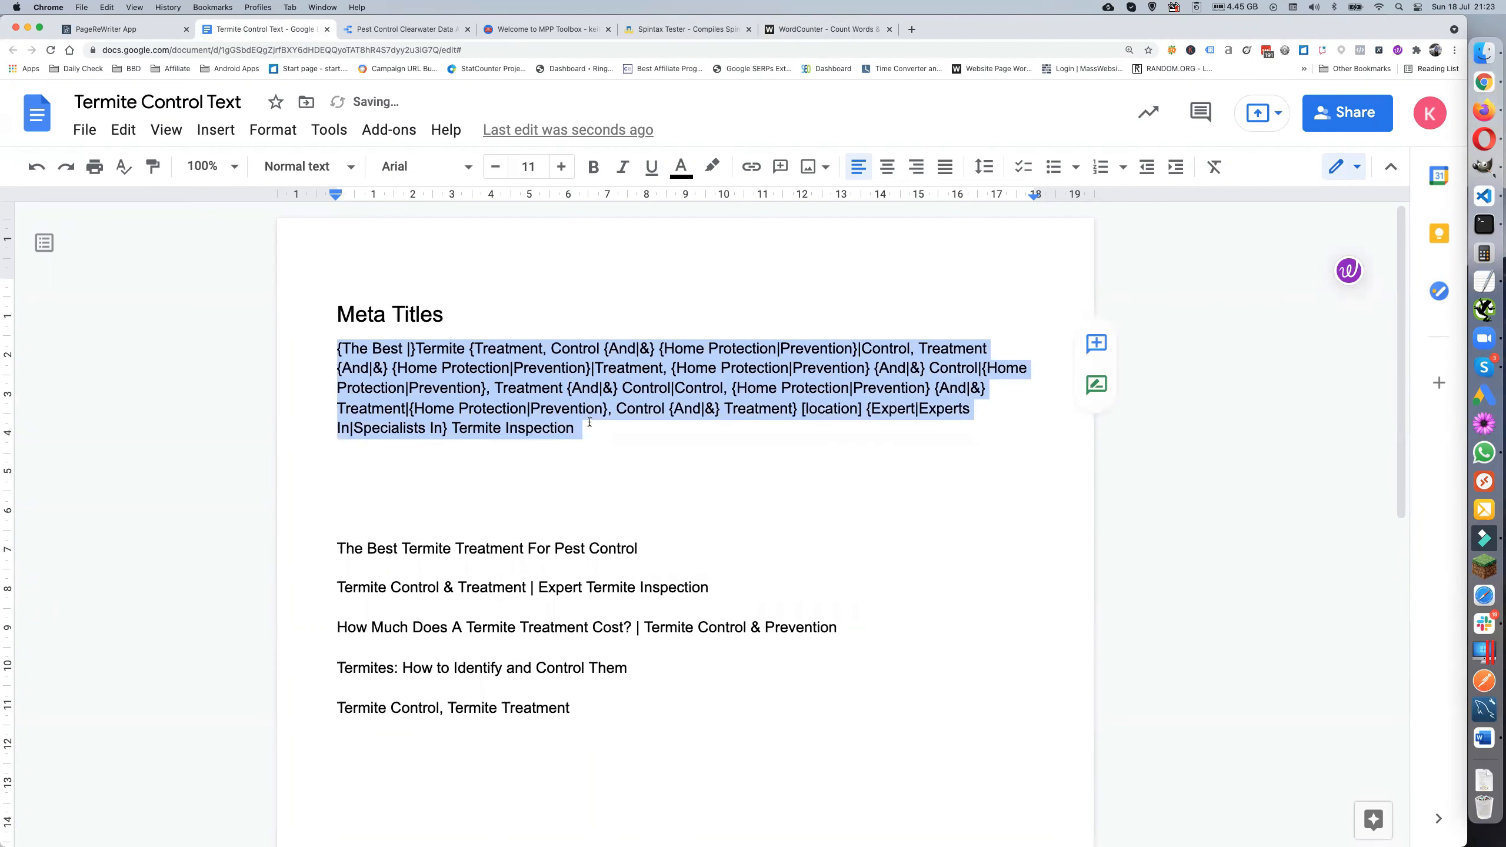
{"action": "left_click", "coordinate": [390, 462]}
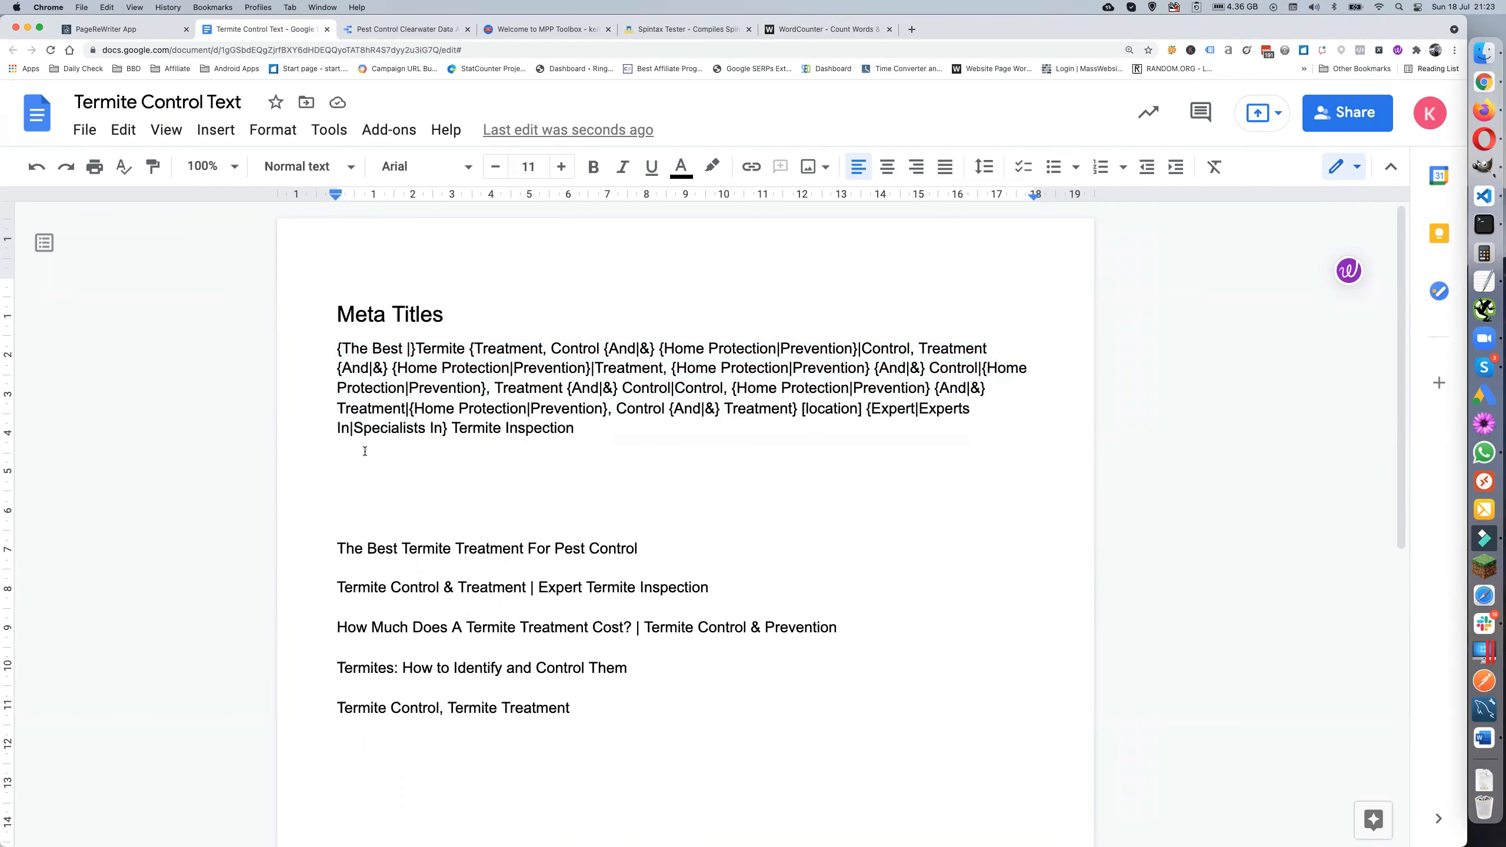
{"action": "key", "text": "super+v"}
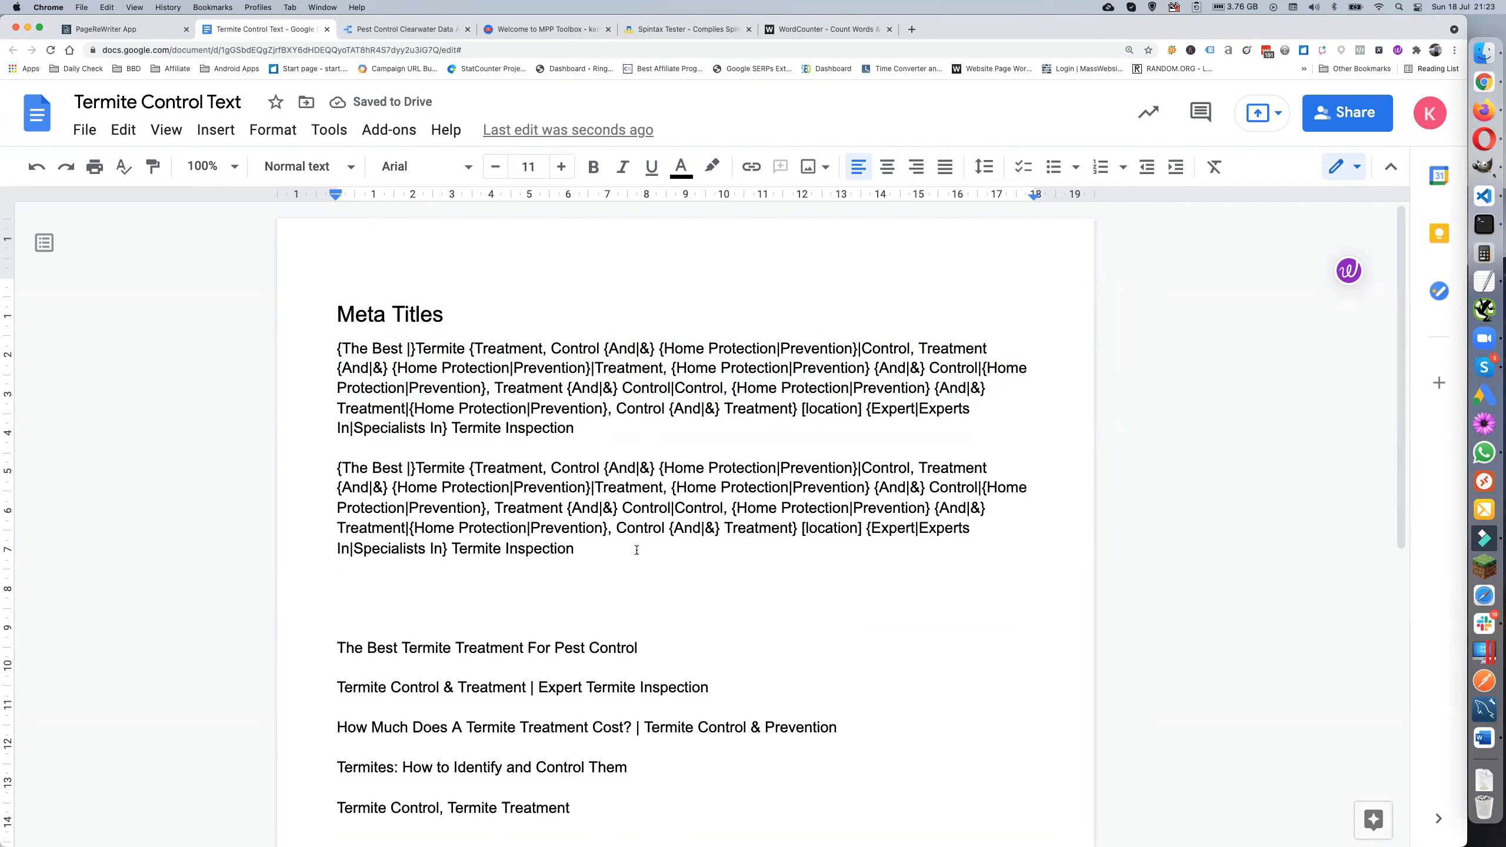
In the copied title, move "[location]" from before the "{Expert" group to directly after "{The Best |}"
{"action": "left_click_drag", "start_coordinate": [801, 527], "coordinate": [866, 527]}
{"action": "key", "text": "super+c"}
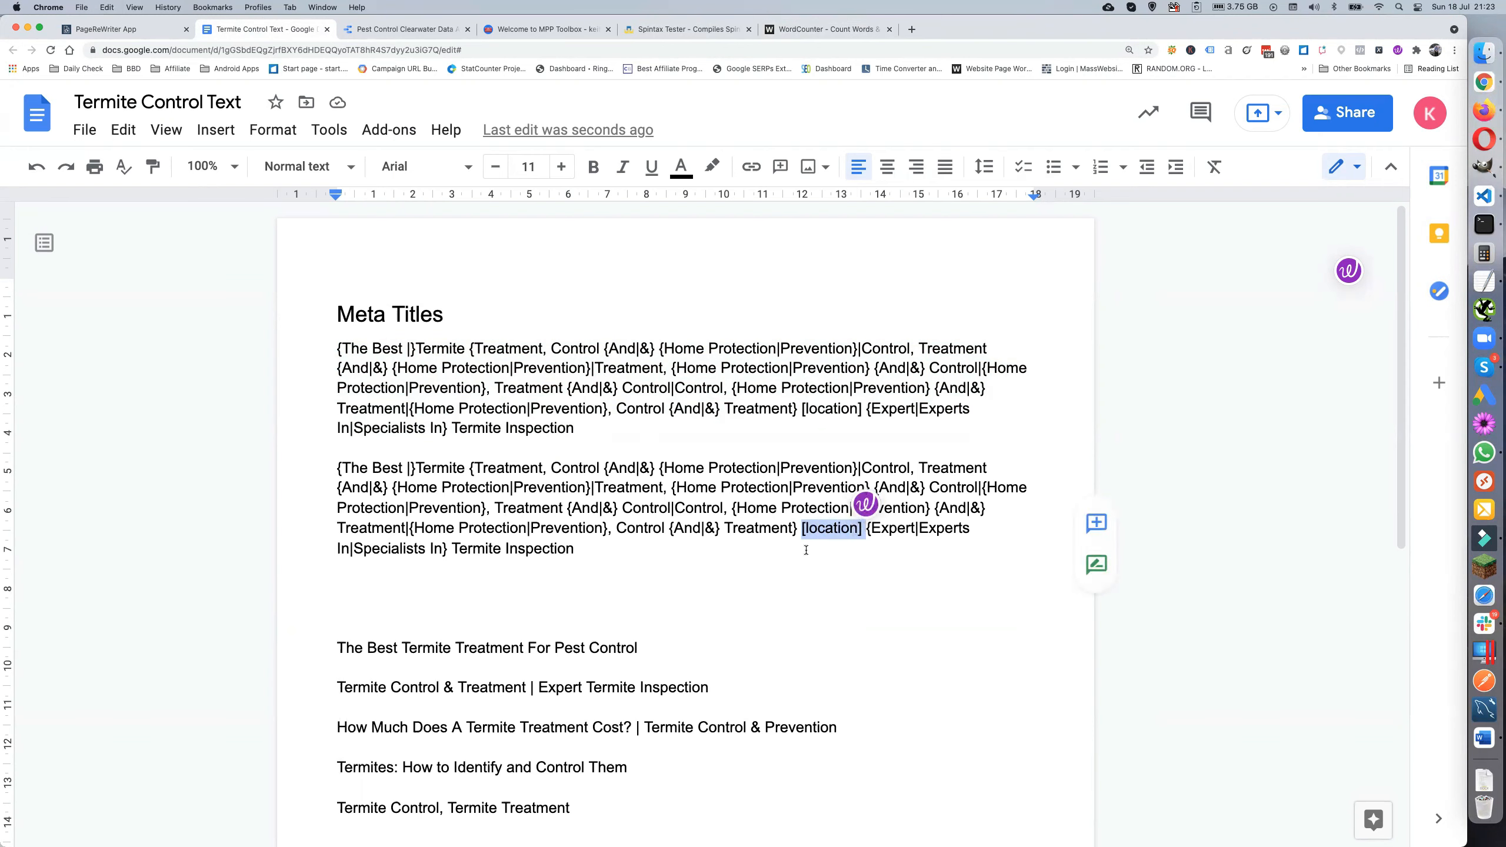
{"action": "key", "text": "BackSpace"}
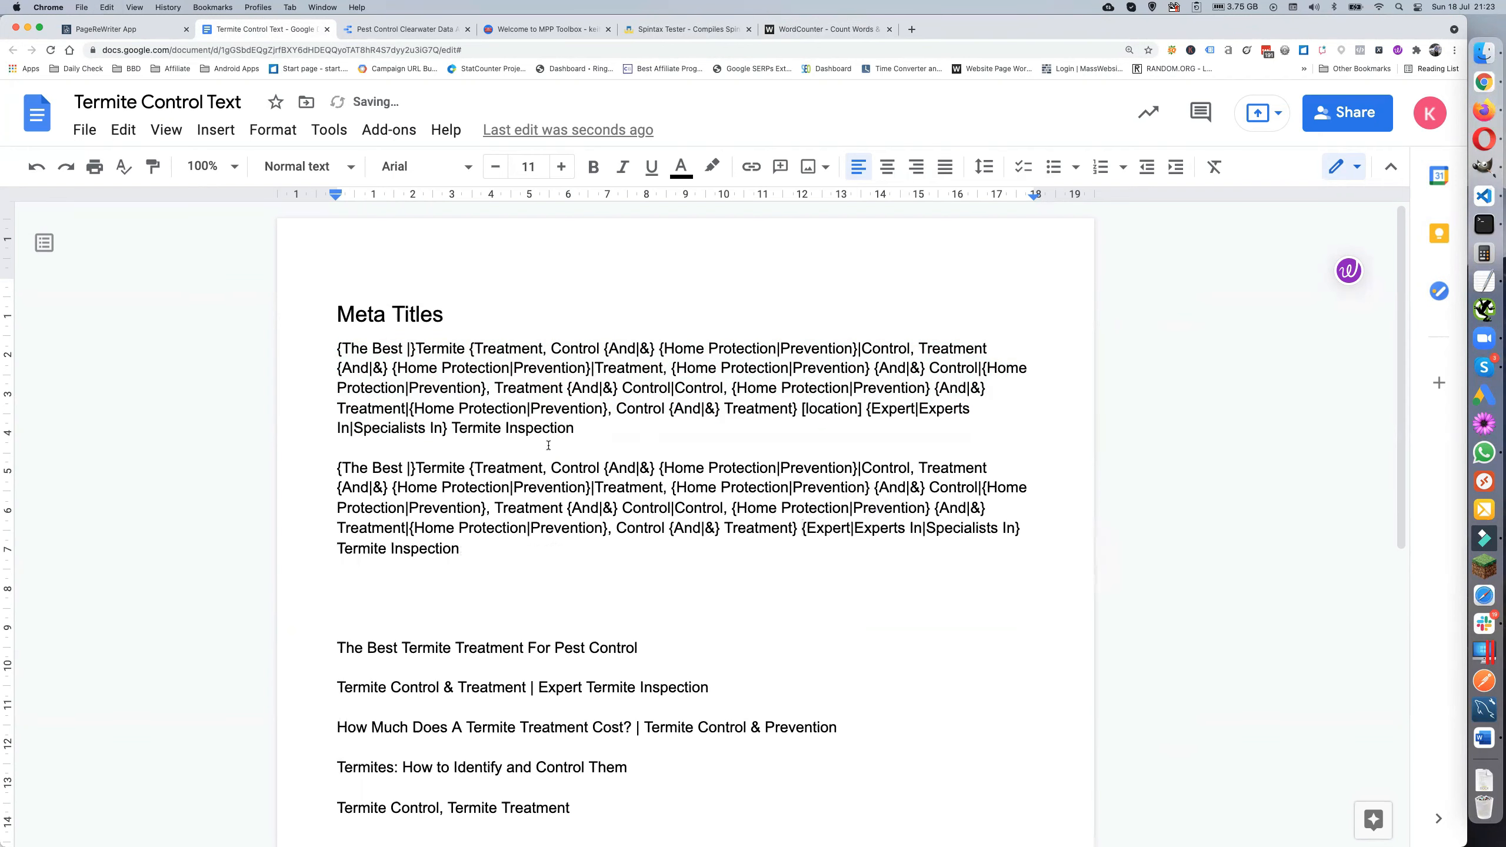
{"action": "left_click", "coordinate": [418, 468]}
{"action": "key", "text": "super+v"}
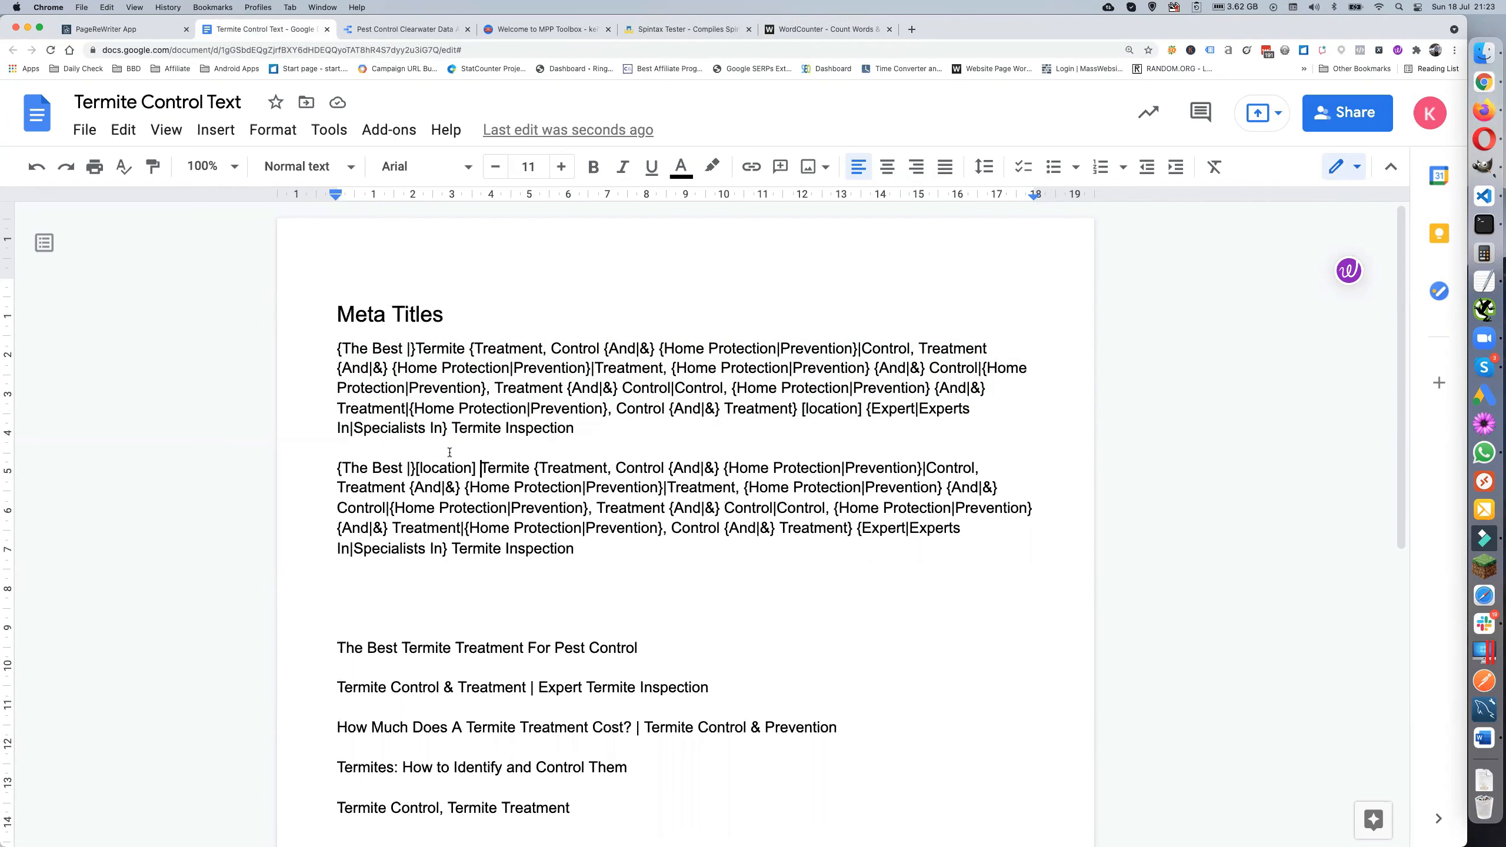
{"action": "scroll", "coordinate": [450, 452], "scroll_direction": "down", "scroll_amount": 2}
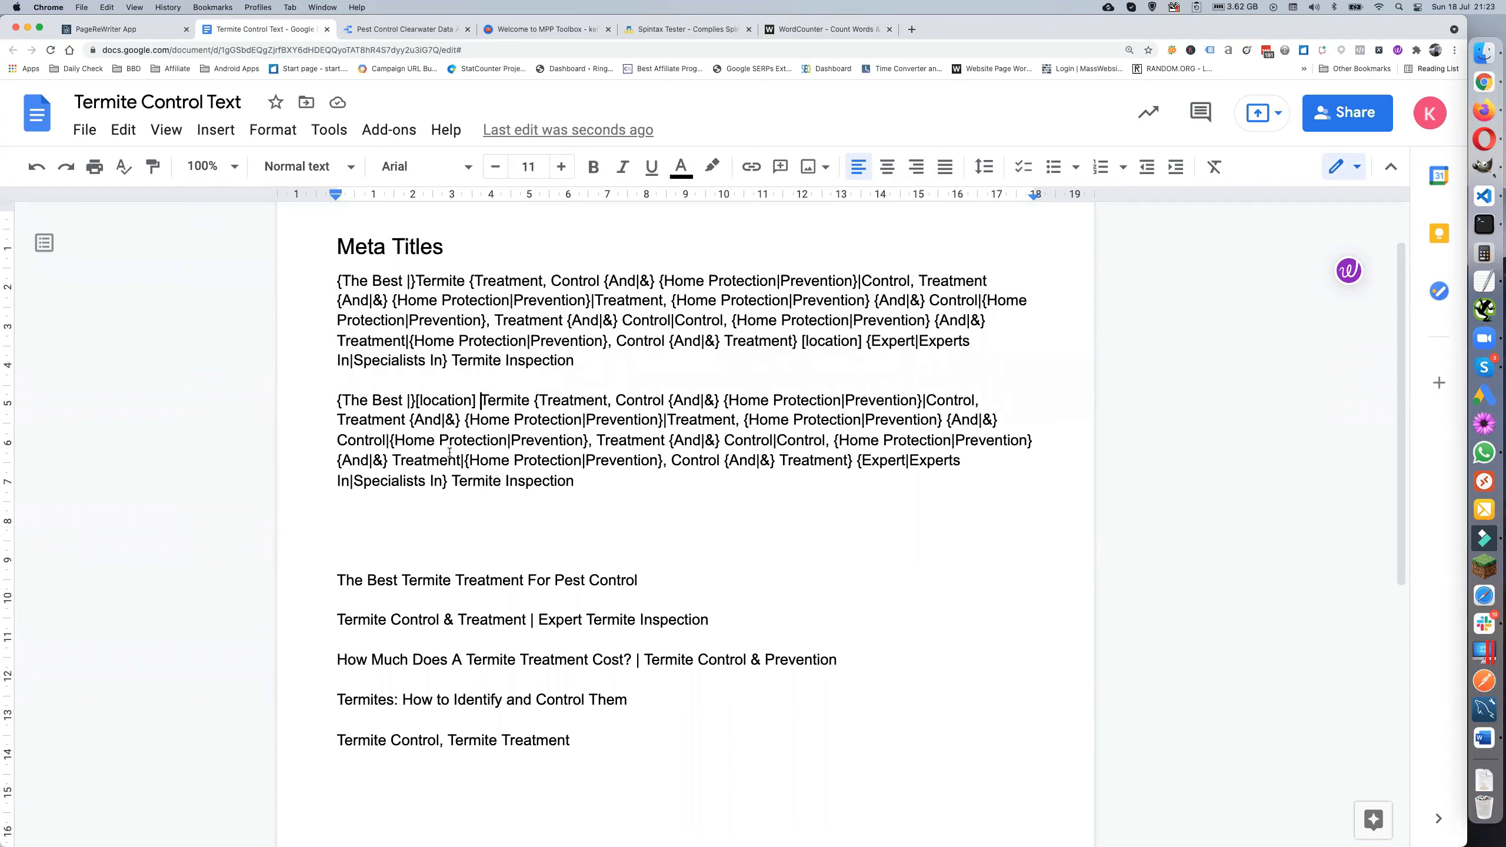
{"action": "scroll", "coordinate": [449, 452], "scroll_direction": "down", "scroll_amount": 1}
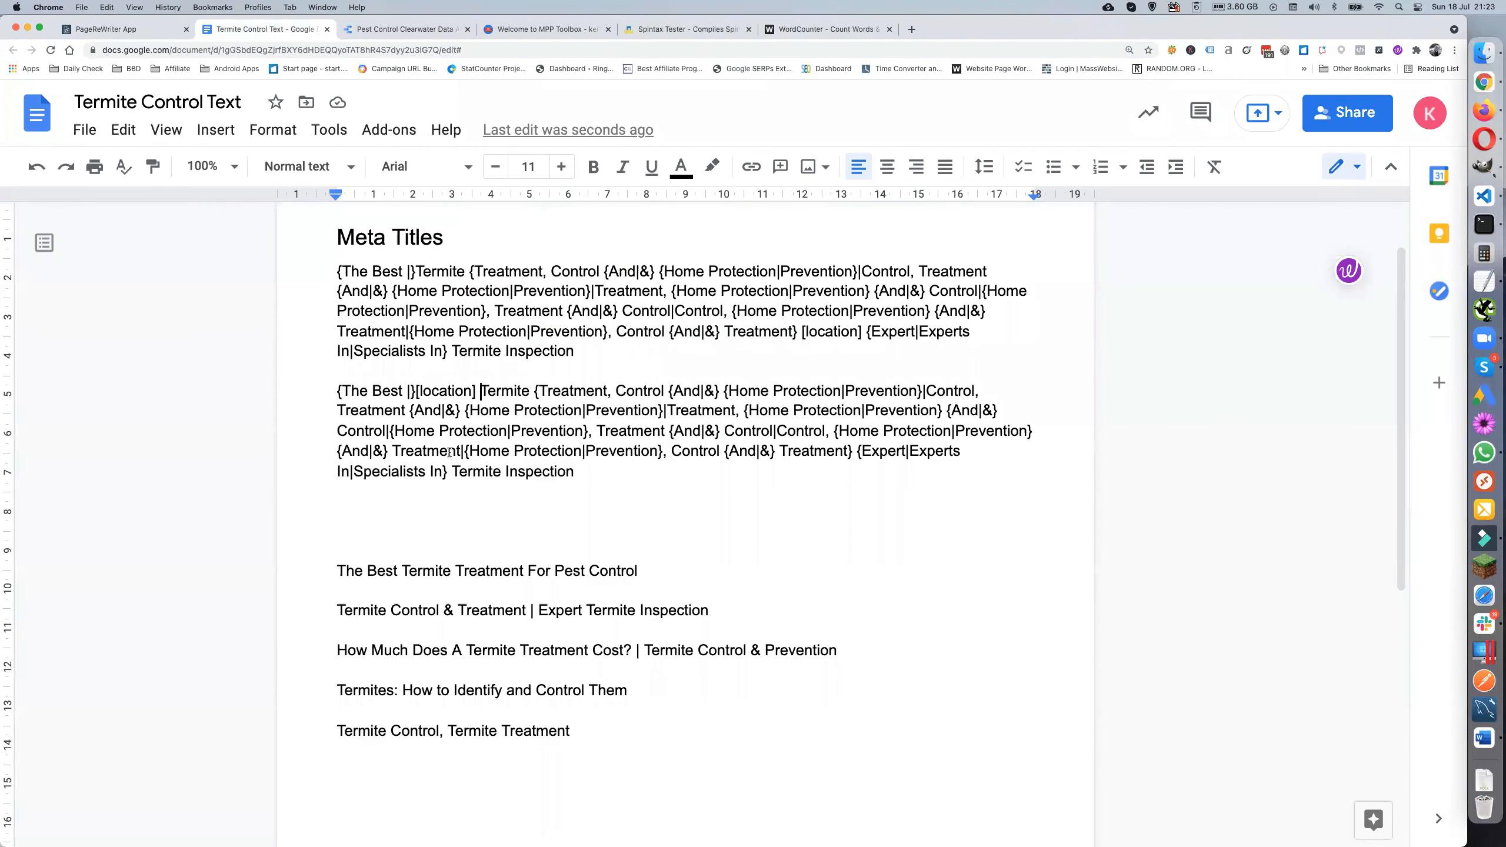
{"action": "scroll", "coordinate": [450, 451], "scroll_direction": "down", "scroll_amount": 1}
{"action": "scroll", "coordinate": [449, 452], "scroll_direction": "down", "scroll_amount": 1}
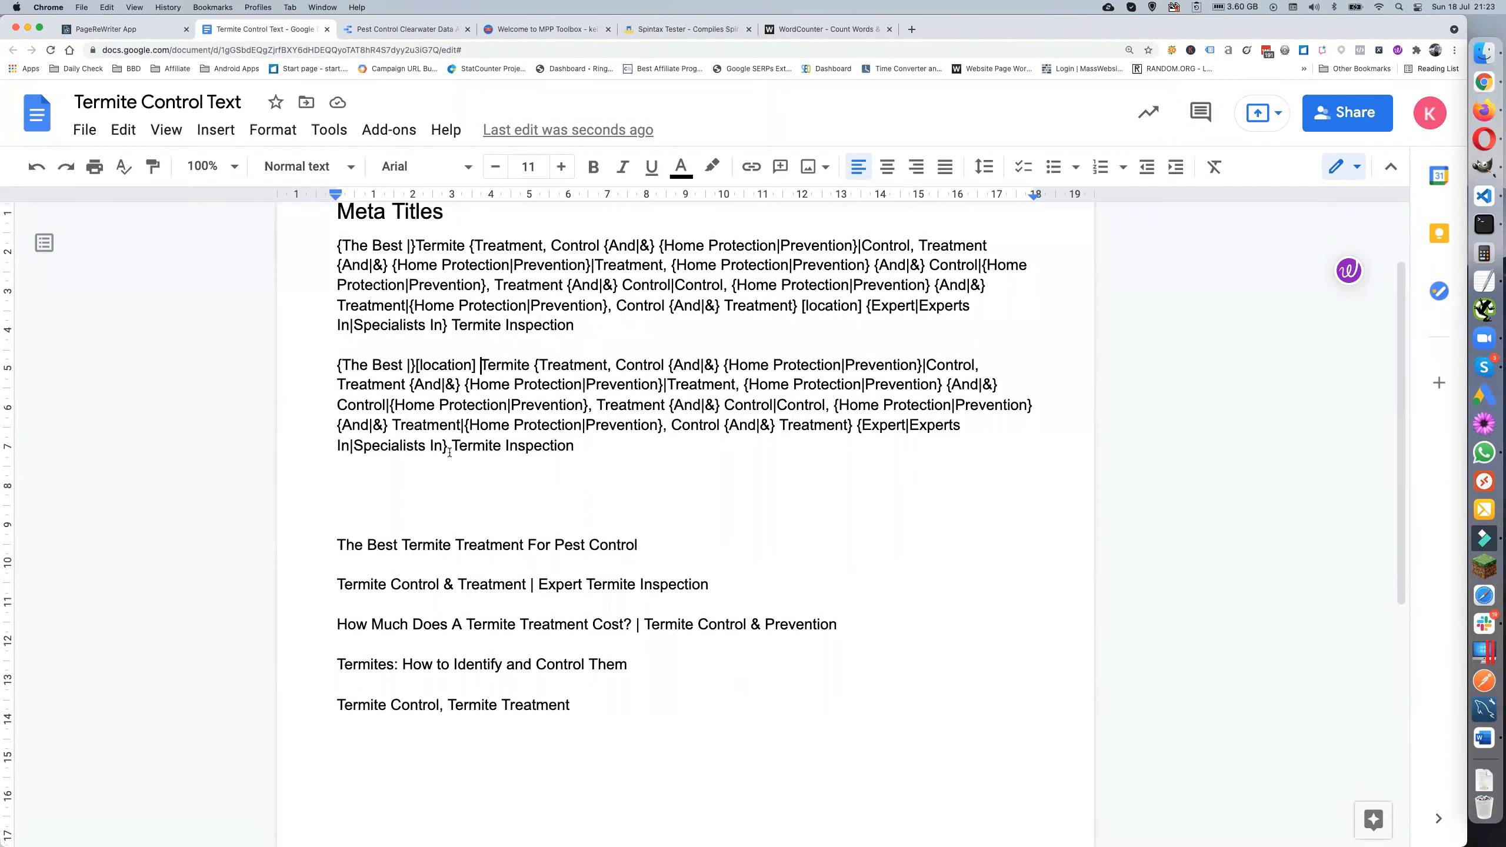
{"action": "scroll", "coordinate": [394, 466], "scroll_direction": "up", "scroll_amount": 1}
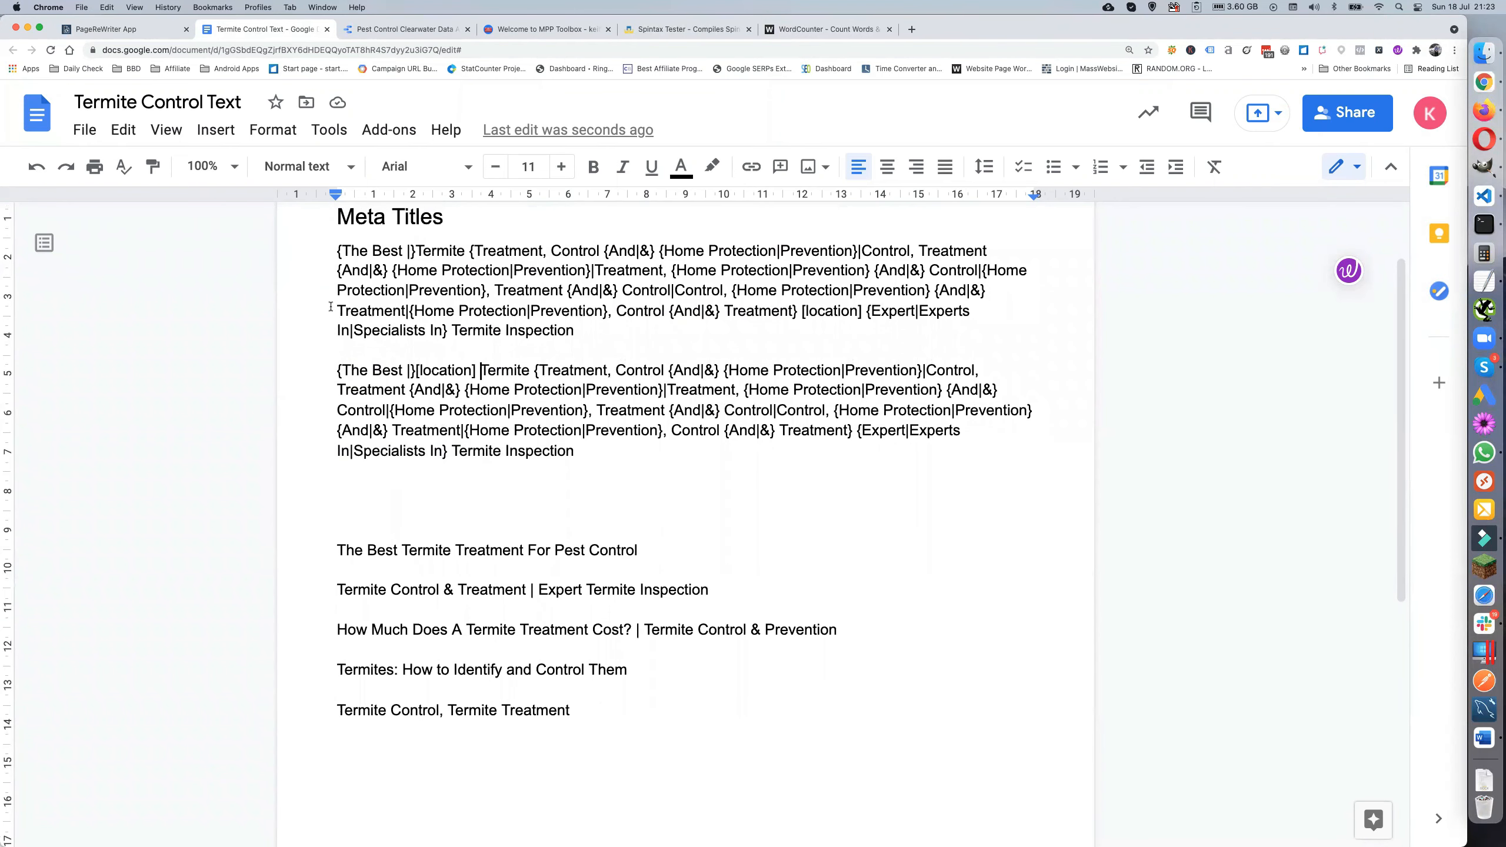
Copy both spintax titles under "Meta Titles" and paste duplicates of them below the second title
{"action": "left_click_drag", "start_coordinate": [332, 255], "coordinate": [612, 440]}
{"action": "key", "text": "super+c"}
{"action": "left_click", "coordinate": [398, 476]}
{"action": "key", "text": "Return"}
{"action": "key", "text": "super+v"}
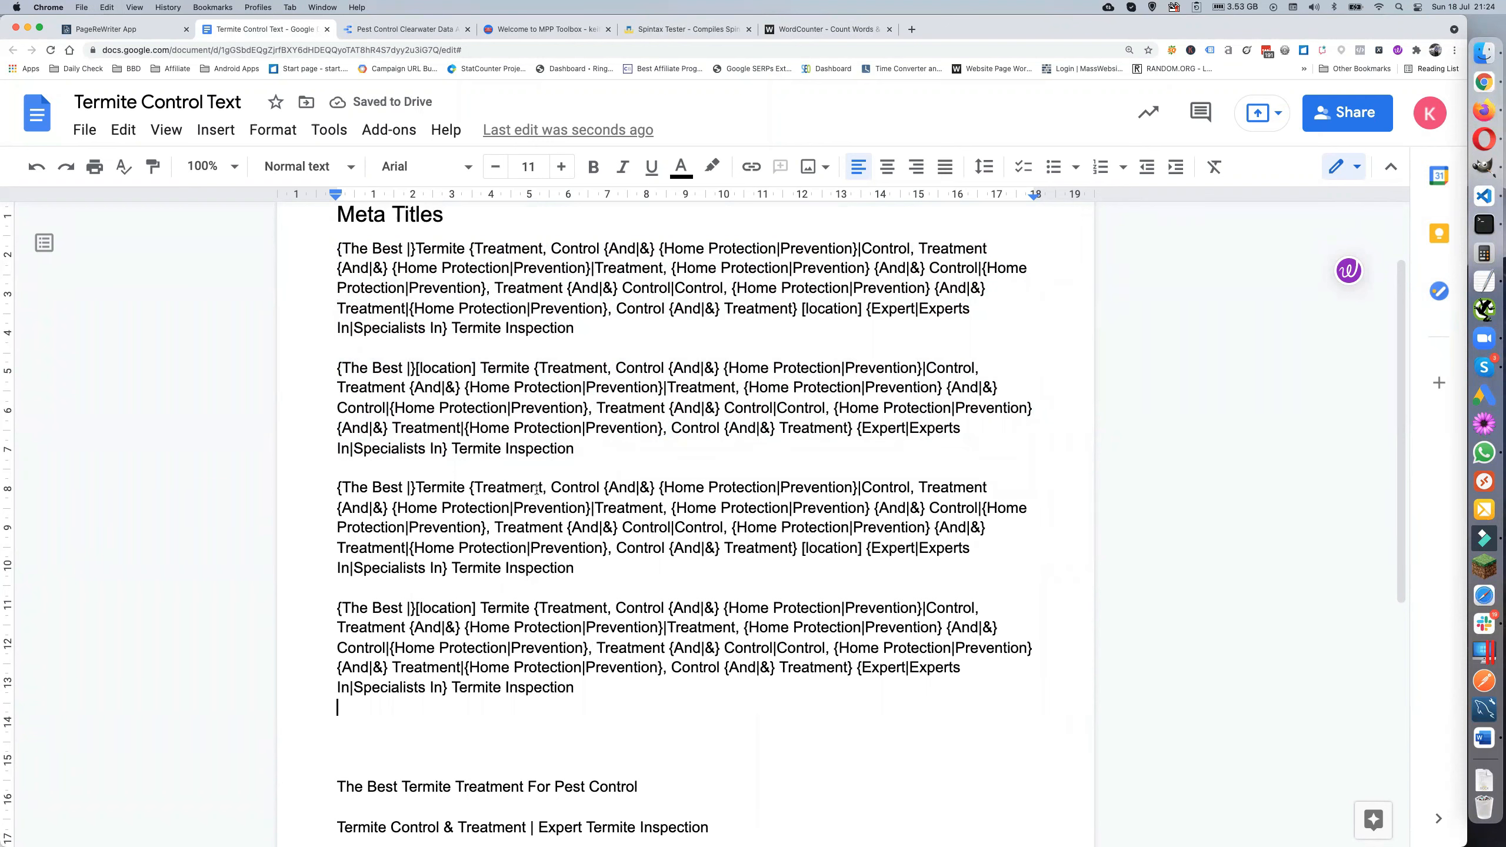
In TextEdit's Untitled 3.txt, add "Inspection" after "Treatment Control {Home Protection|Prevention}"
{"action": "double_click", "coordinate": [530, 569]}
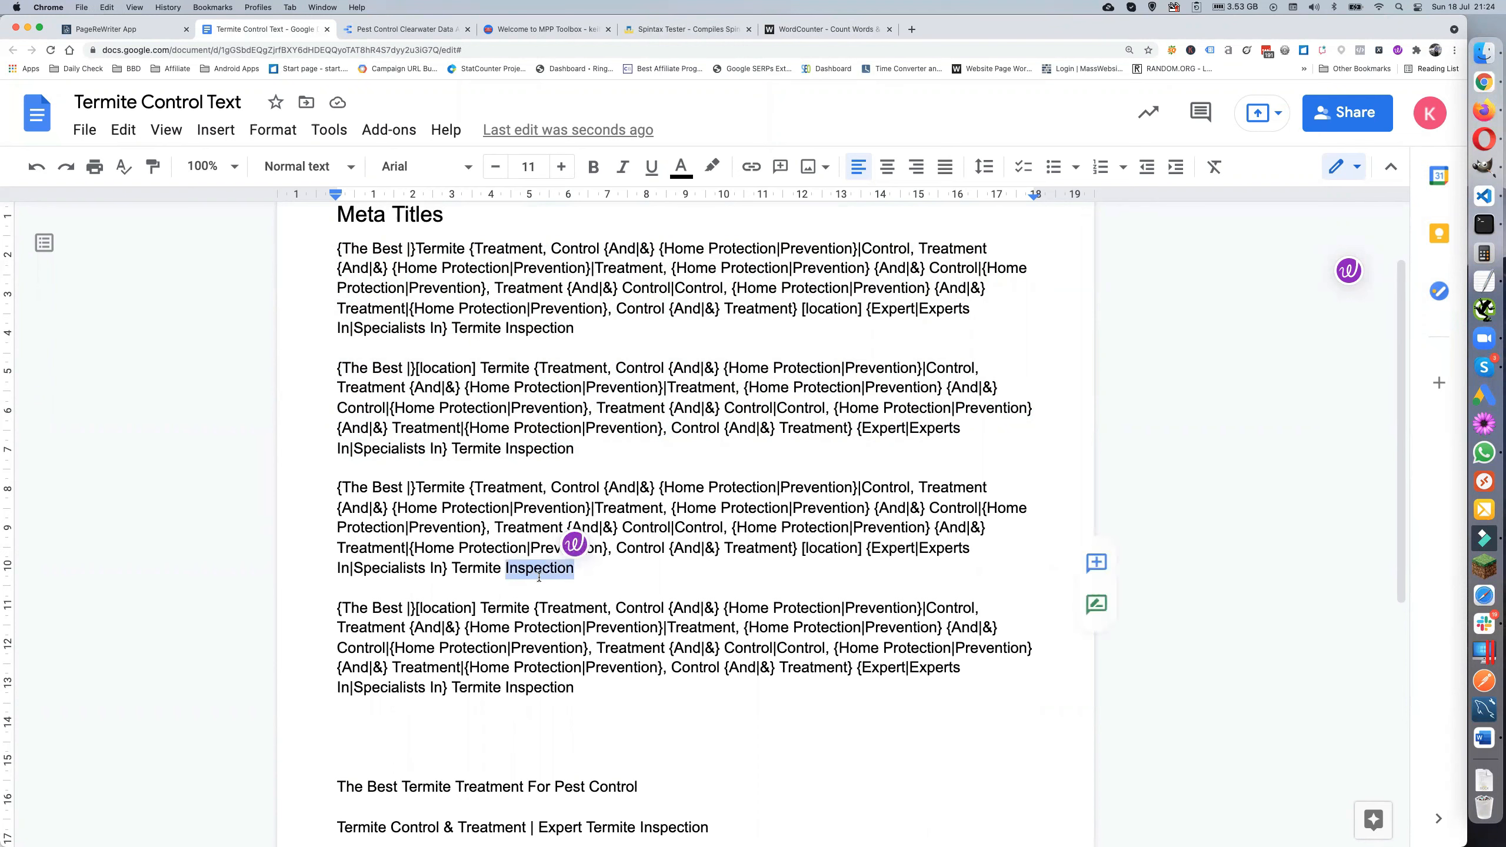
{"action": "scroll", "coordinate": [538, 574], "scroll_direction": "up", "scroll_amount": 3}
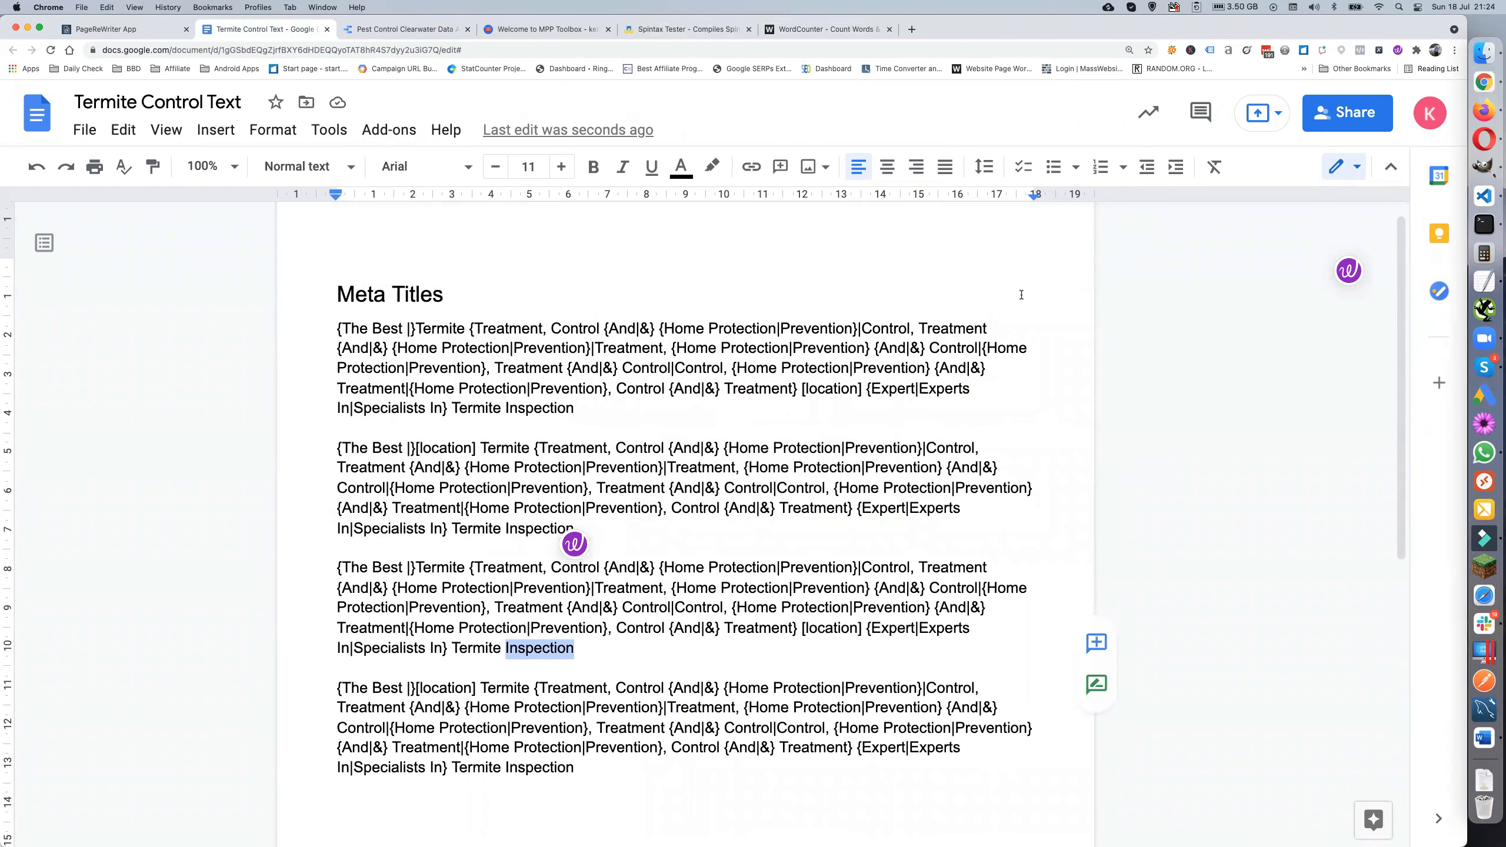
{"action": "left_click", "coordinate": [1485, 285]}
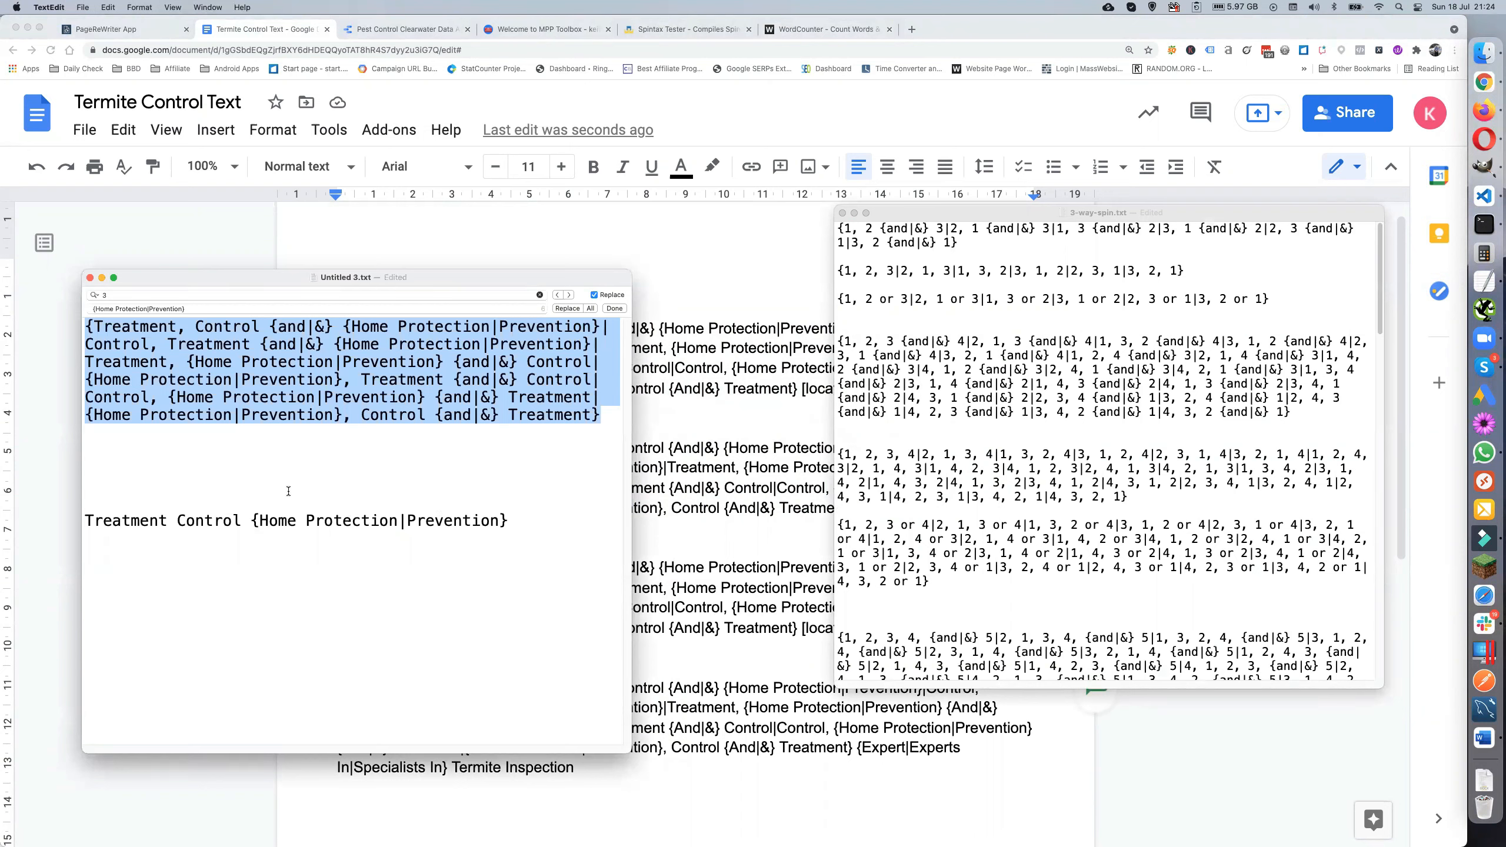
{"action": "left_click", "coordinate": [533, 527]}
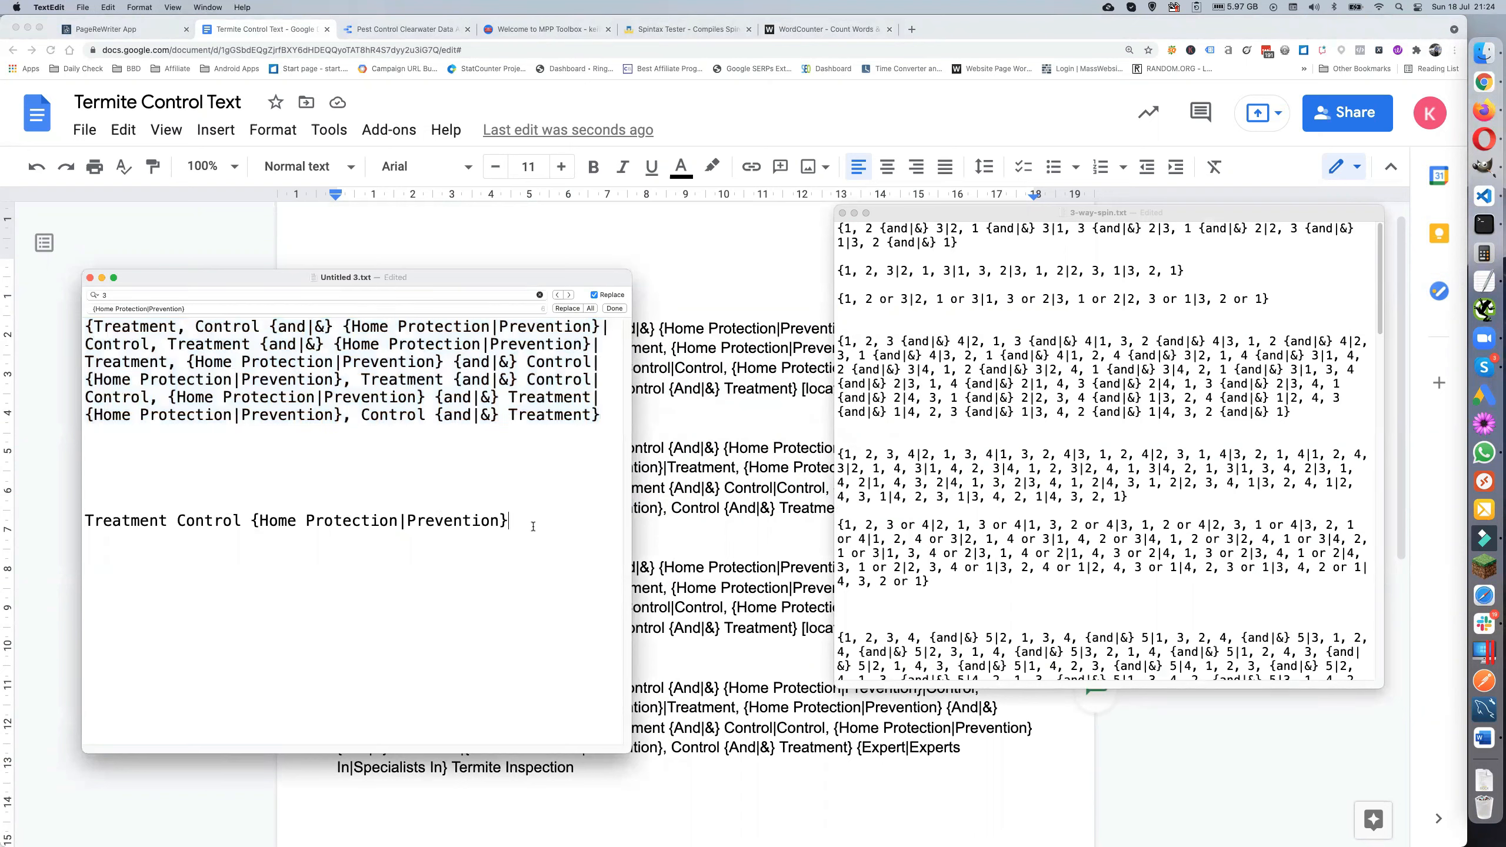
{"action": "type", "text": "Inspection"}
{"action": "key", "text": "Return"}
{"action": "key", "text": "Return"}
{"action": "double_click", "coordinate": [566, 520]}
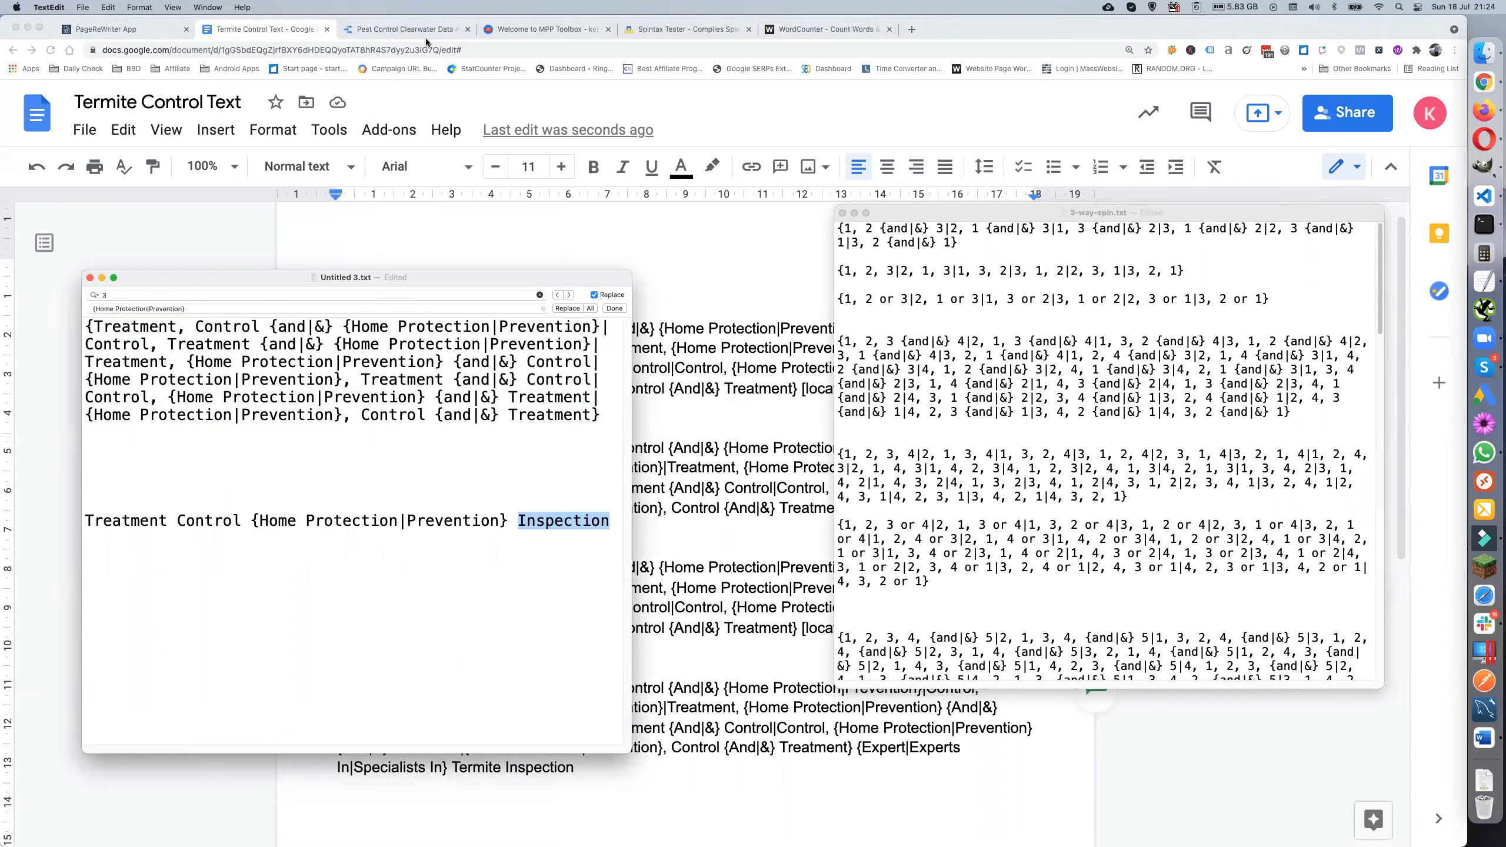
Search the Keyword Data page of the Pest Control Clearwater report for "termite" and examine the matching queries
{"action": "left_click", "coordinate": [409, 31]}
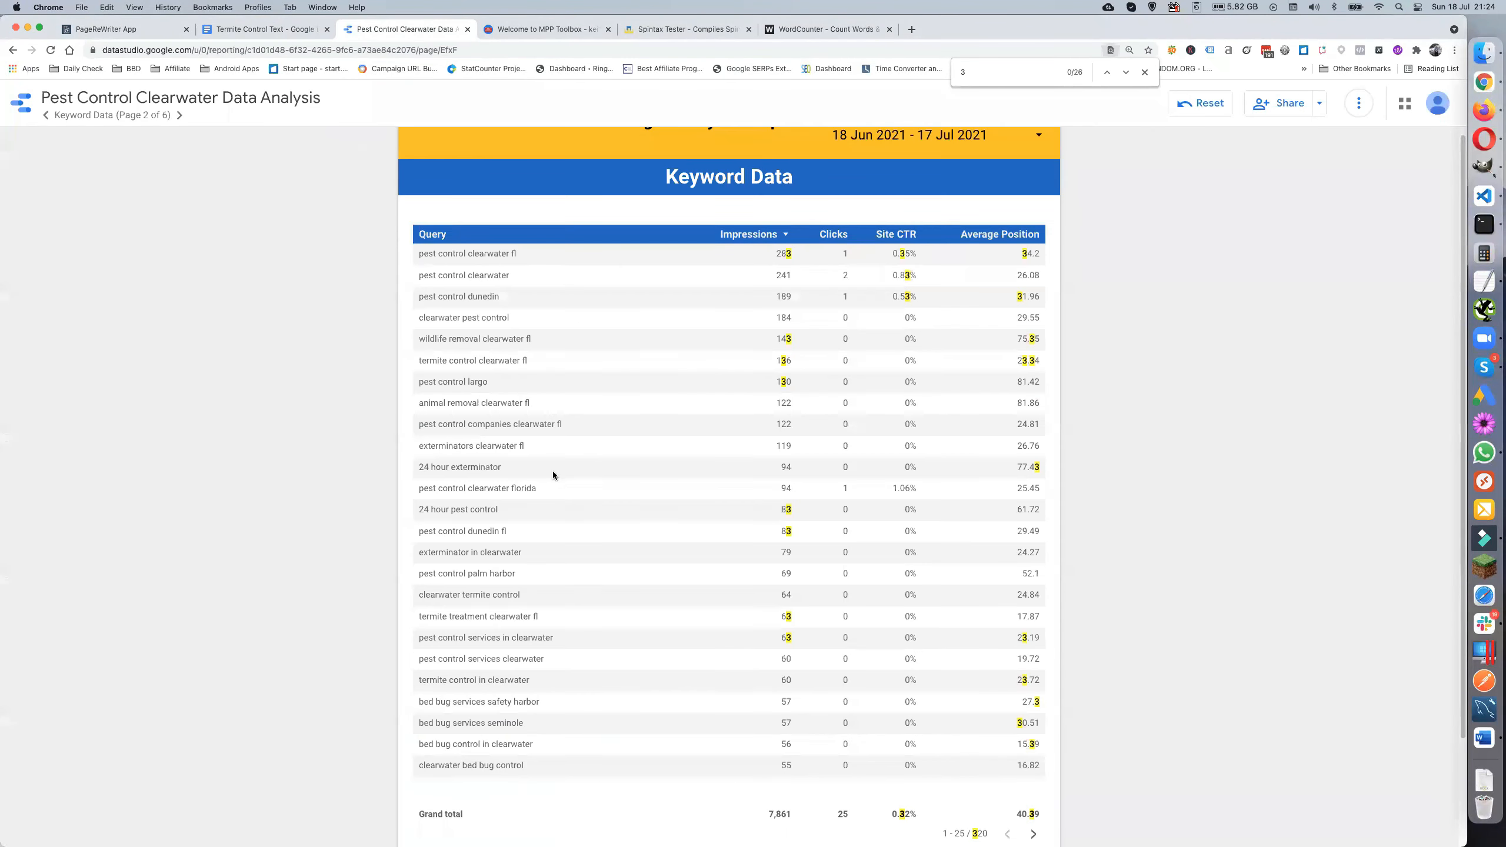
{"action": "scroll", "coordinate": [552, 471], "scroll_direction": "up", "scroll_amount": 2}
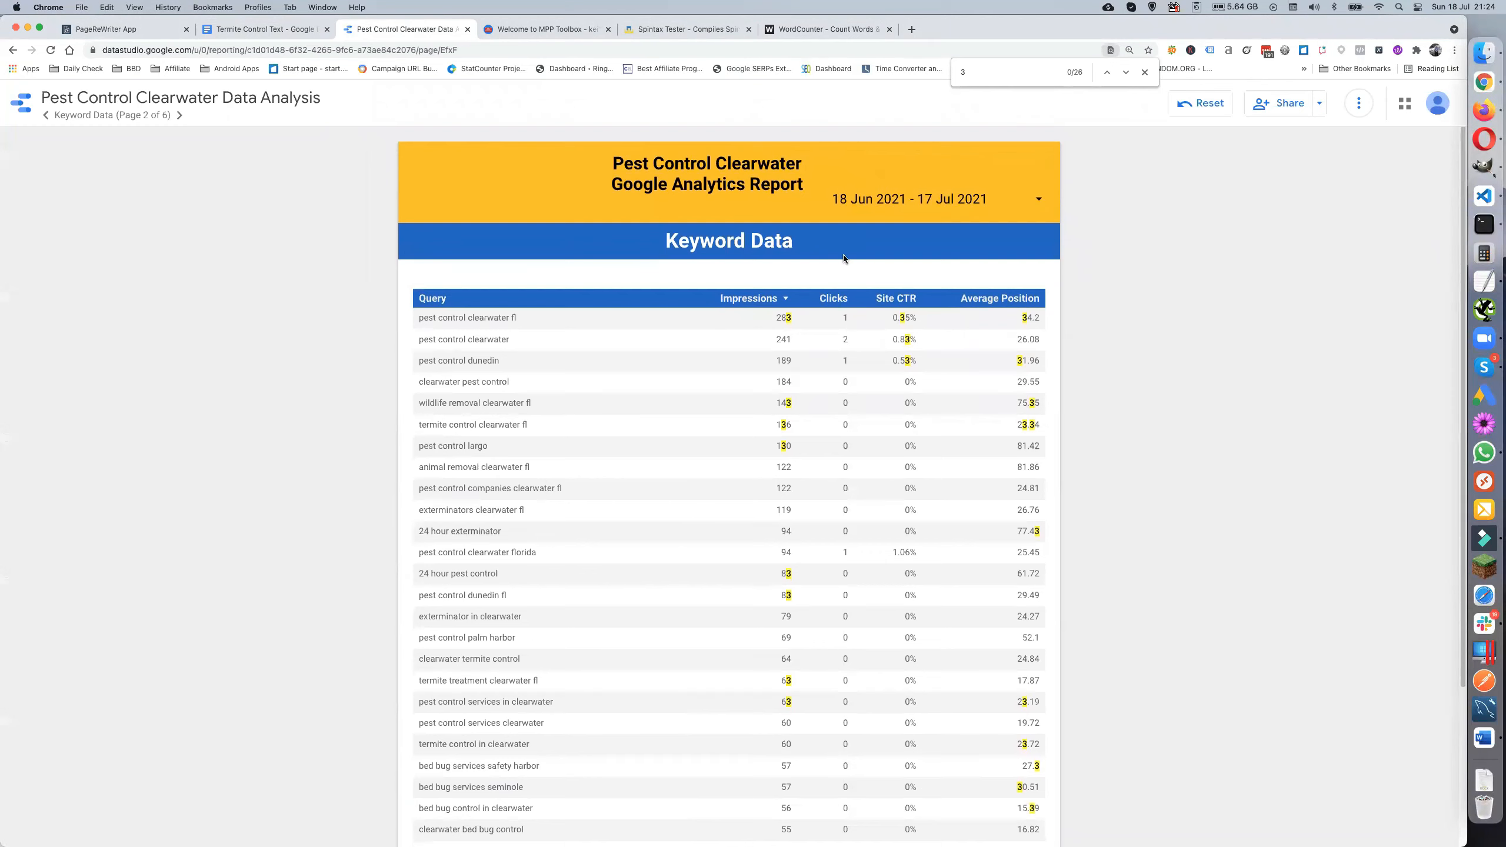
{"action": "double_click", "coordinate": [968, 73]}
{"action": "type", "text": "termite"}
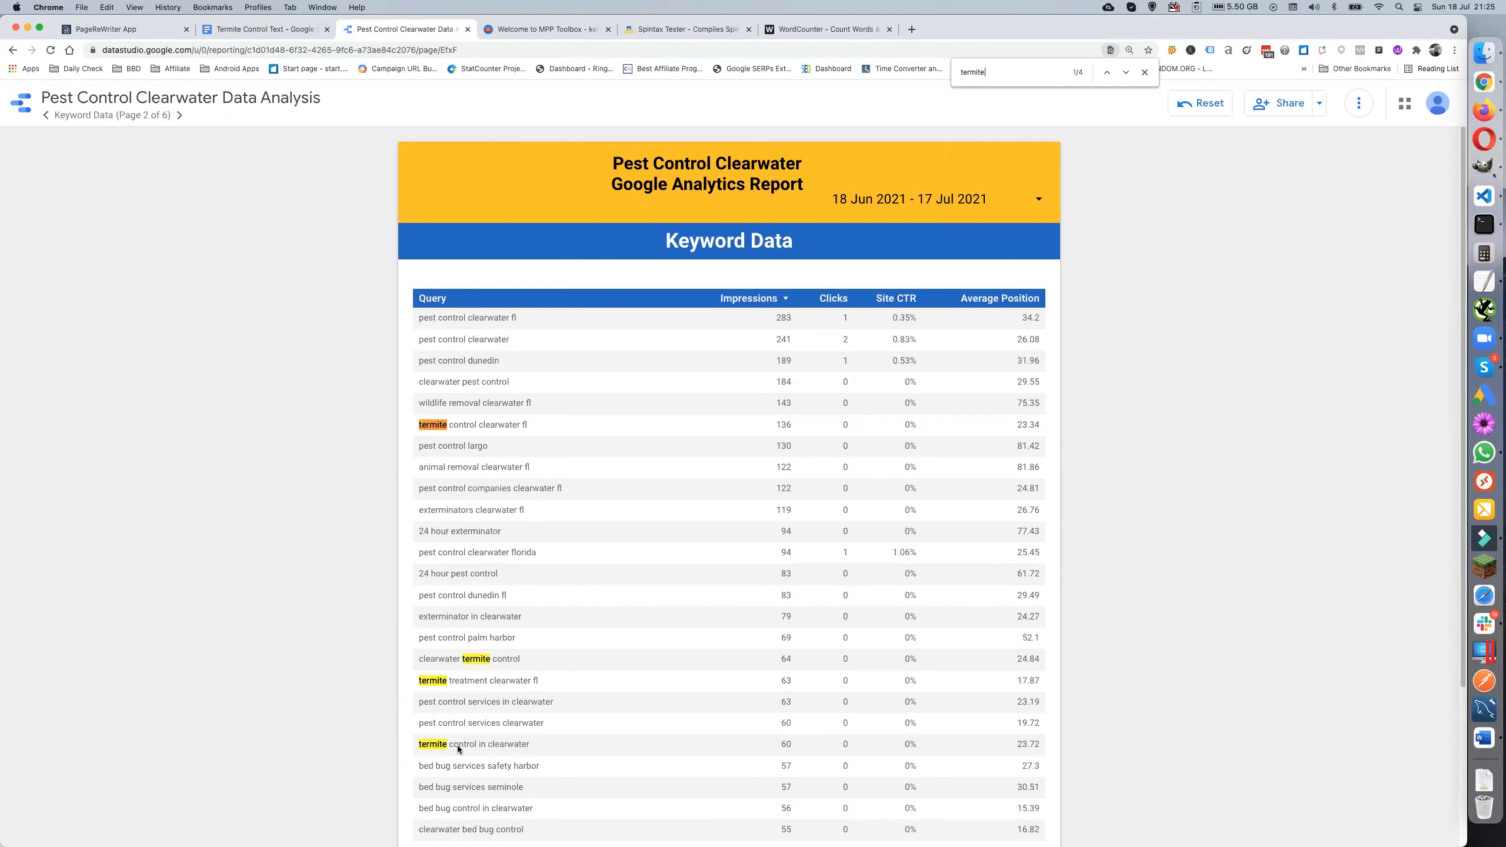
{"action": "scroll", "coordinate": [482, 750], "scroll_direction": "down", "scroll_amount": 1}
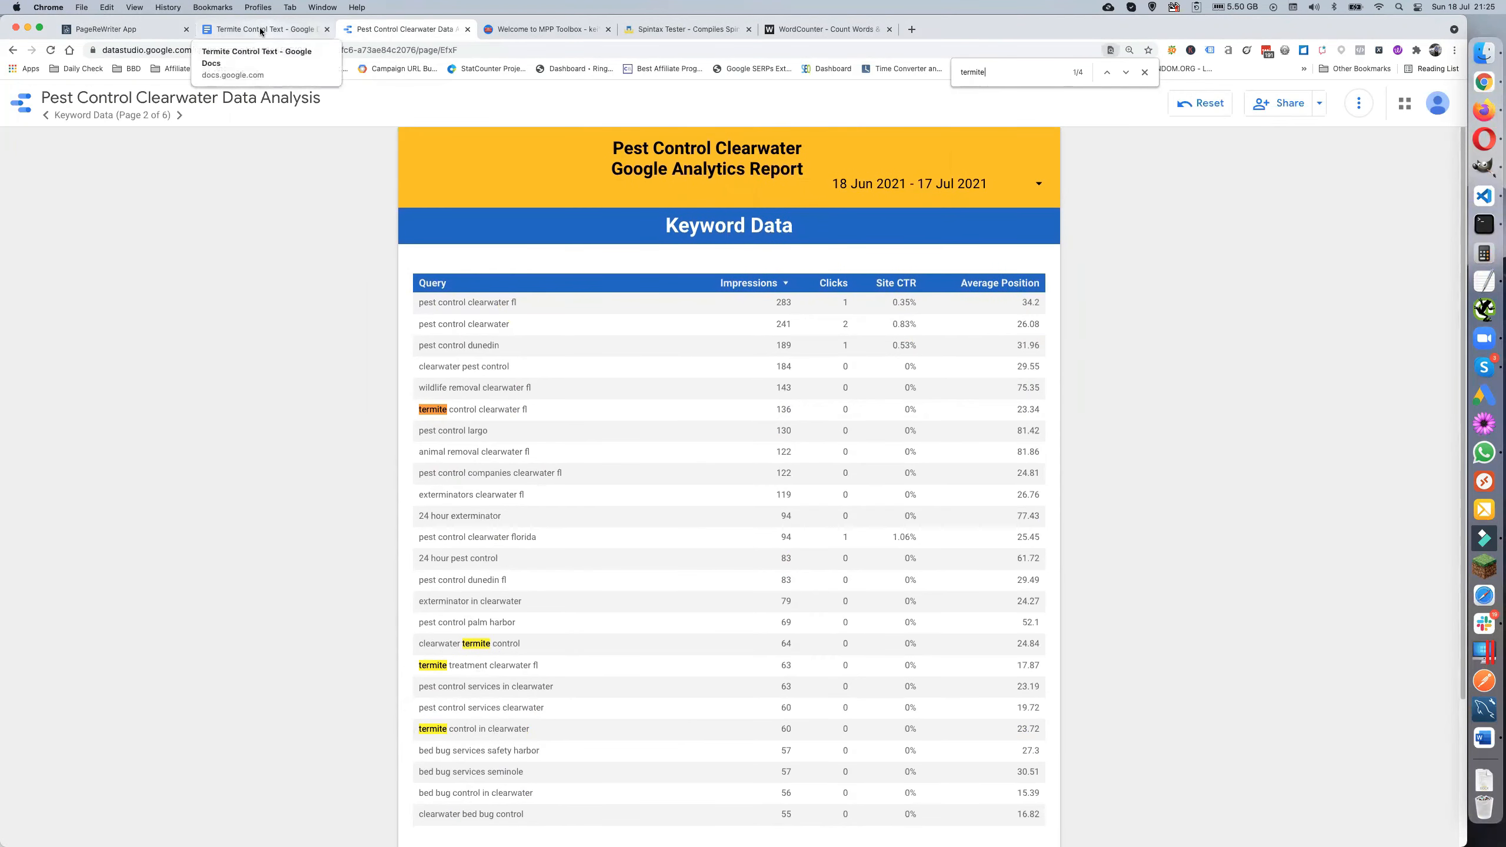
Back in TextEdit's Untitled 3.txt, replace every "{Home Protection|Prevention}" with "Inspection"
{"action": "left_click", "coordinate": [1484, 281]}
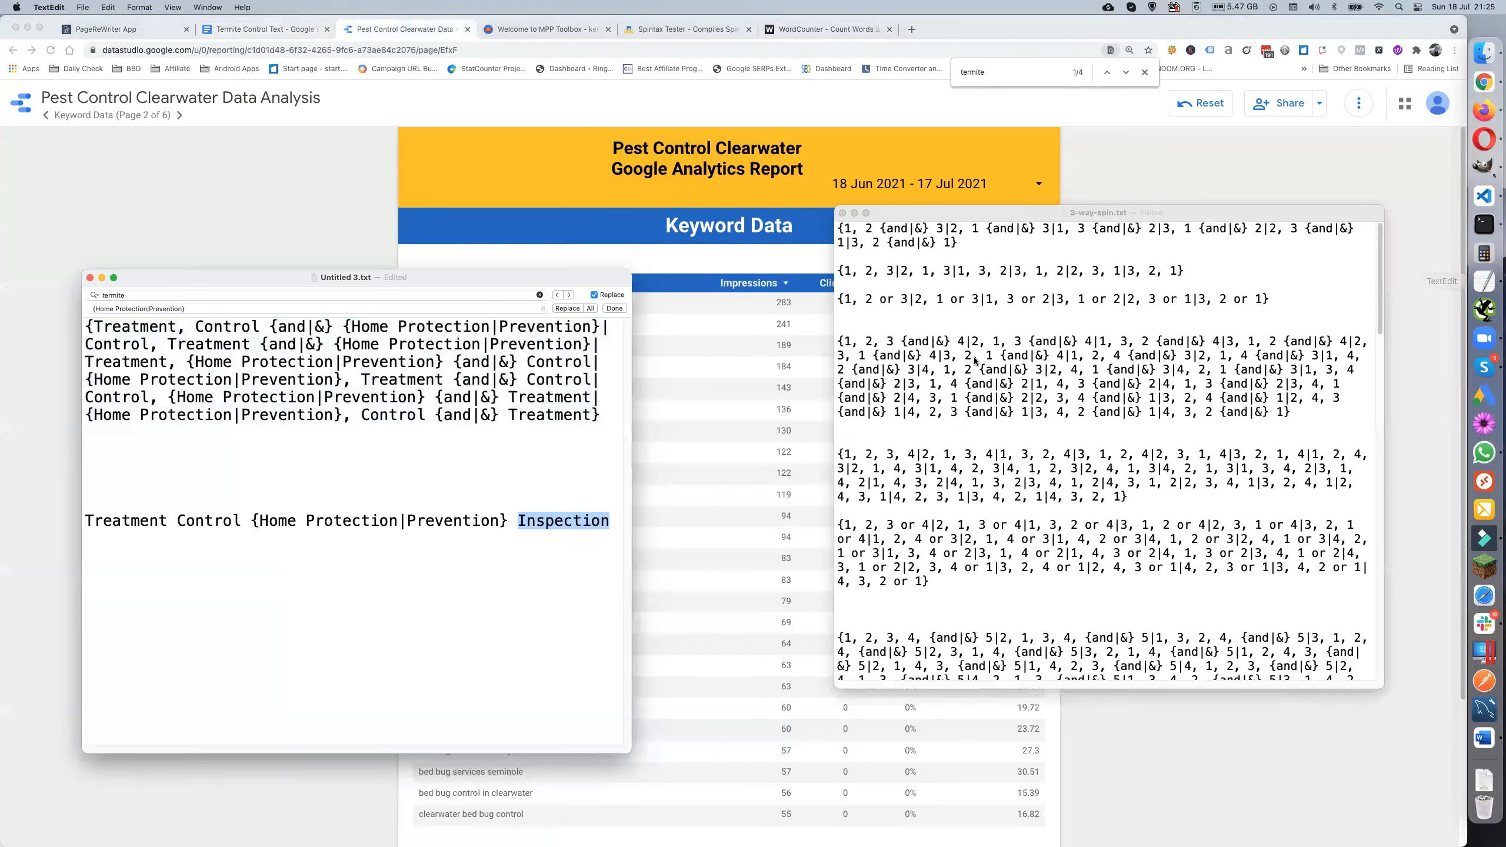
{"action": "left_click", "coordinate": [350, 414]}
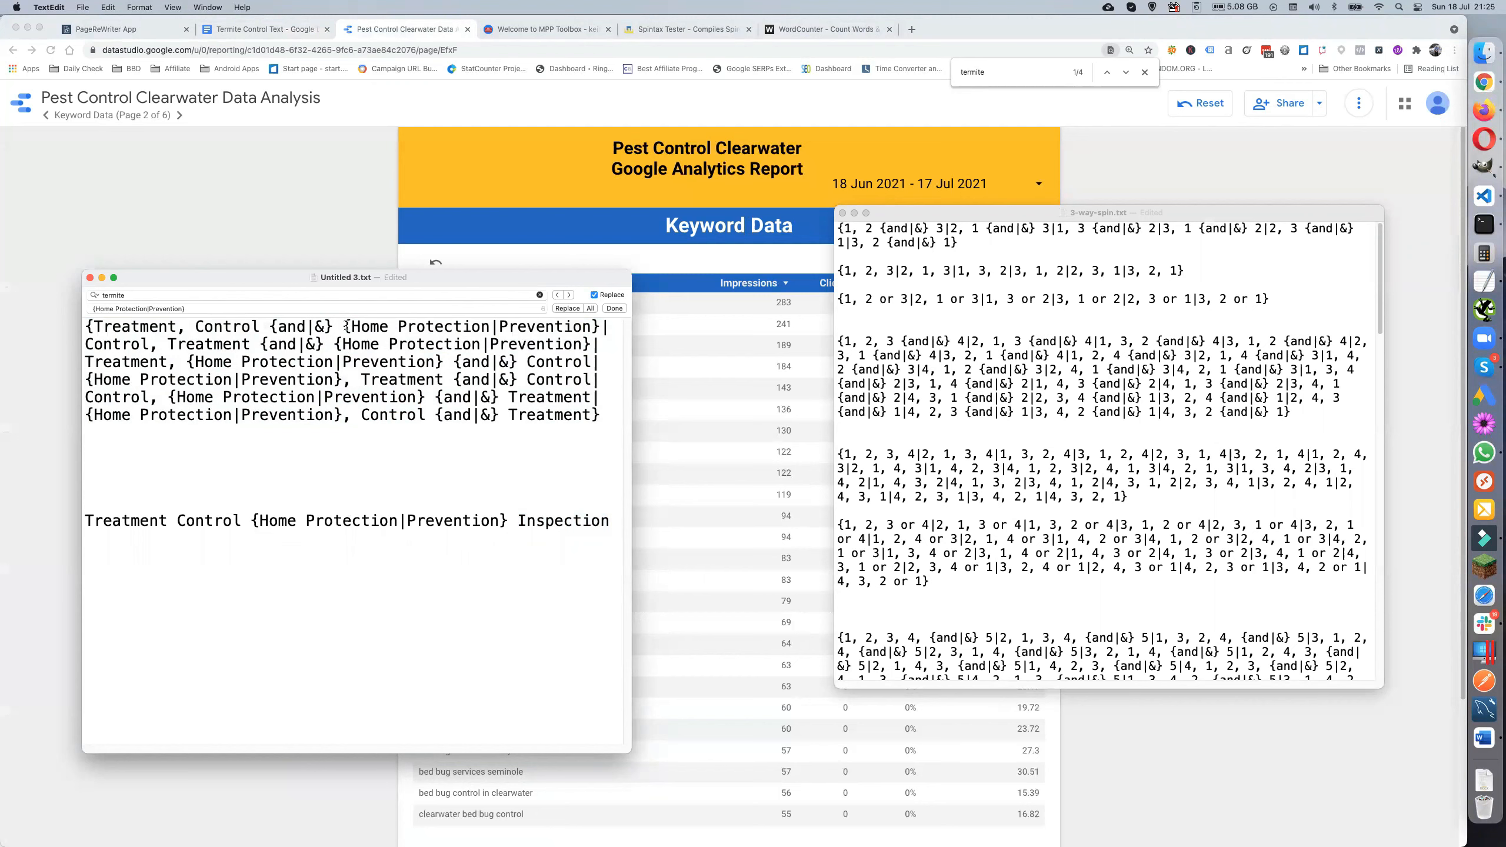
{"action": "left_click_drag", "start_coordinate": [346, 326], "coordinate": [600, 328]}
{"action": "key", "text": "super+c"}
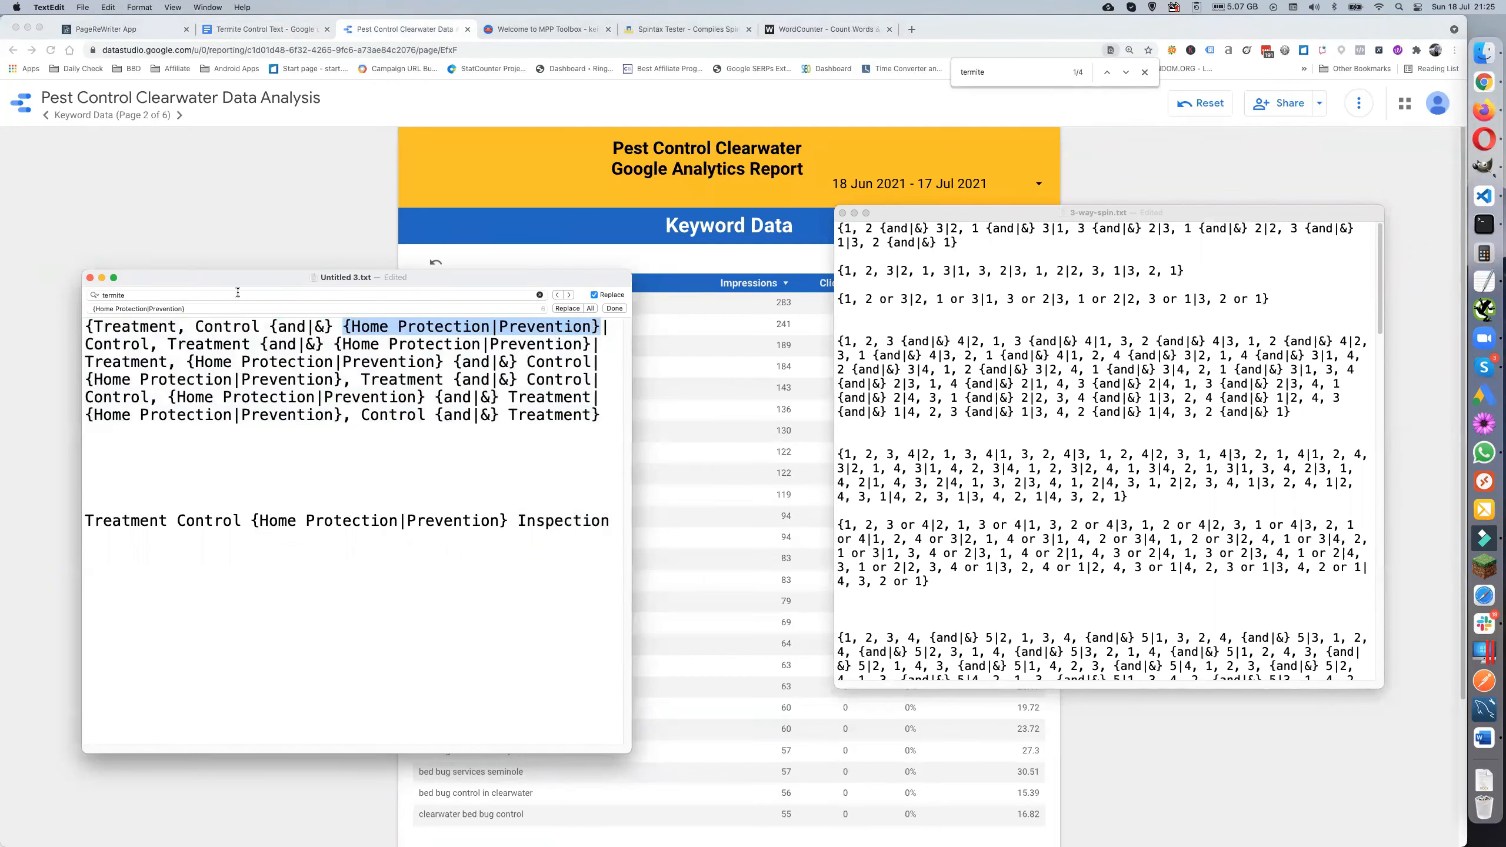
{"action": "left_click", "coordinate": [156, 292]}
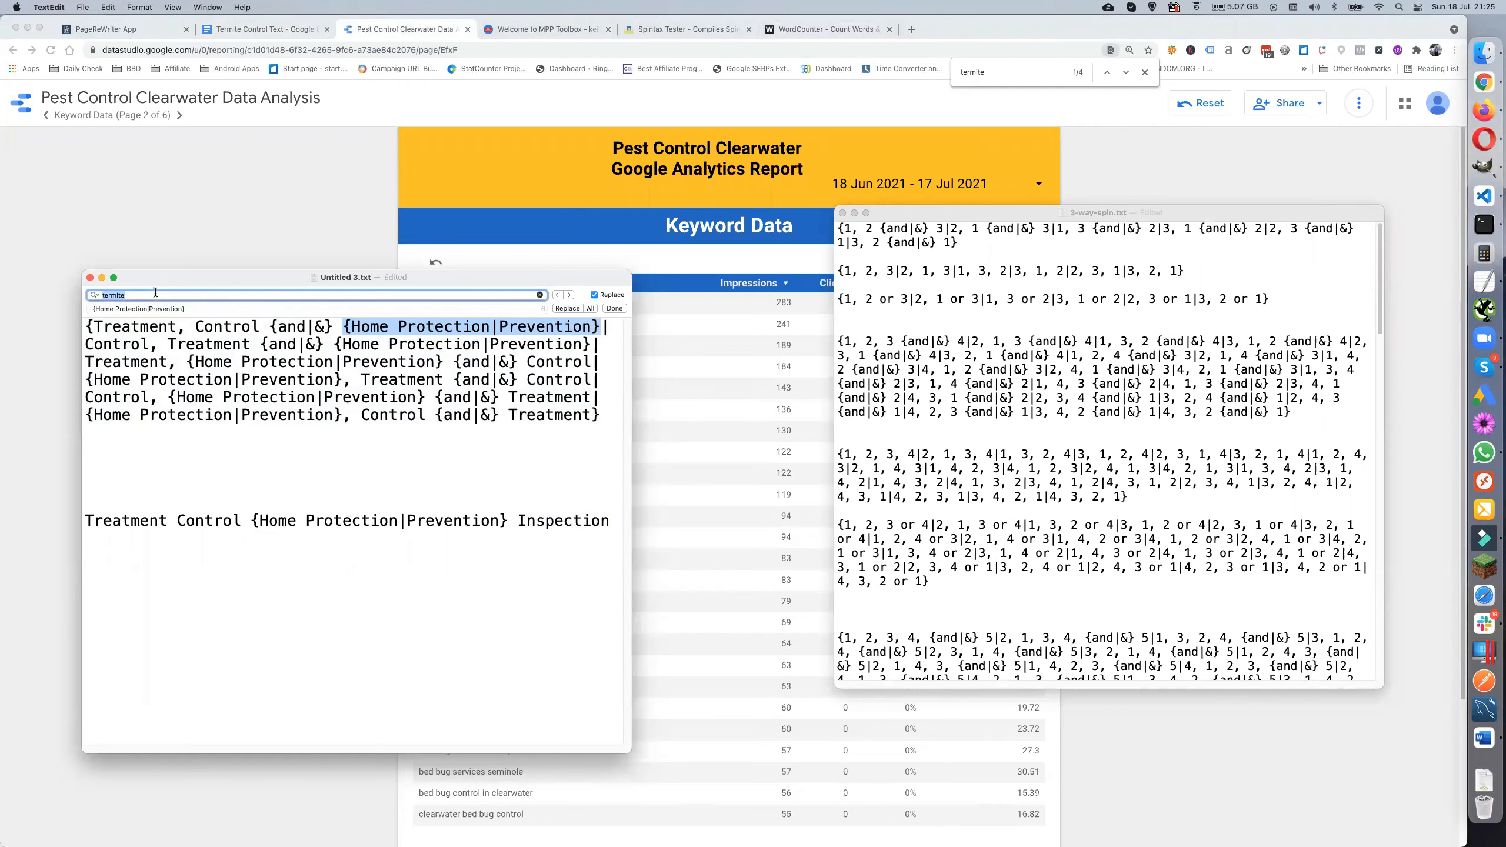
{"action": "key", "text": "super+v"}
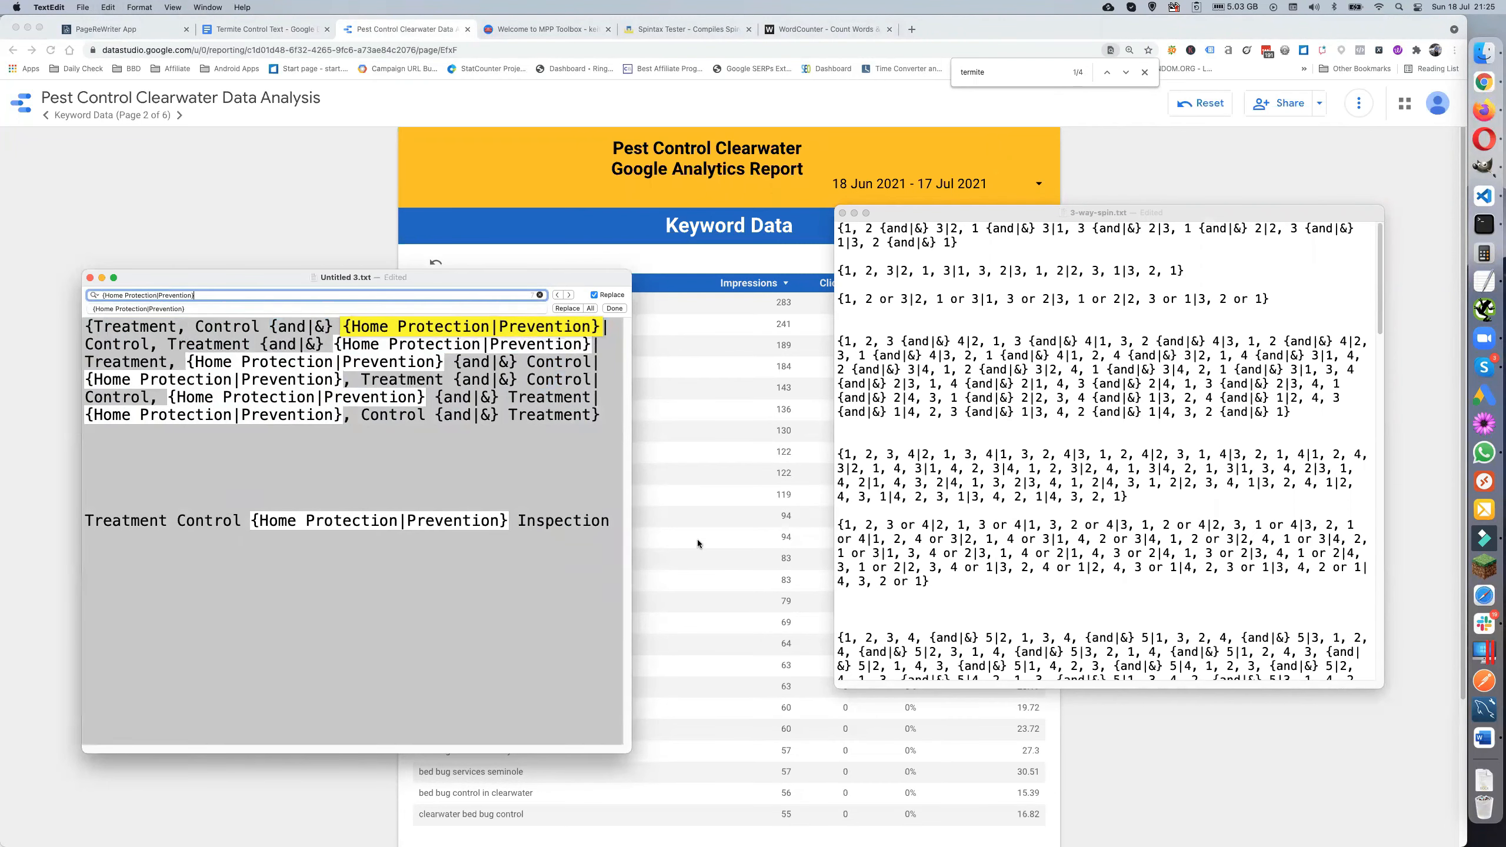
{"action": "double_click", "coordinate": [542, 520]}
{"action": "key", "text": "super+c"}
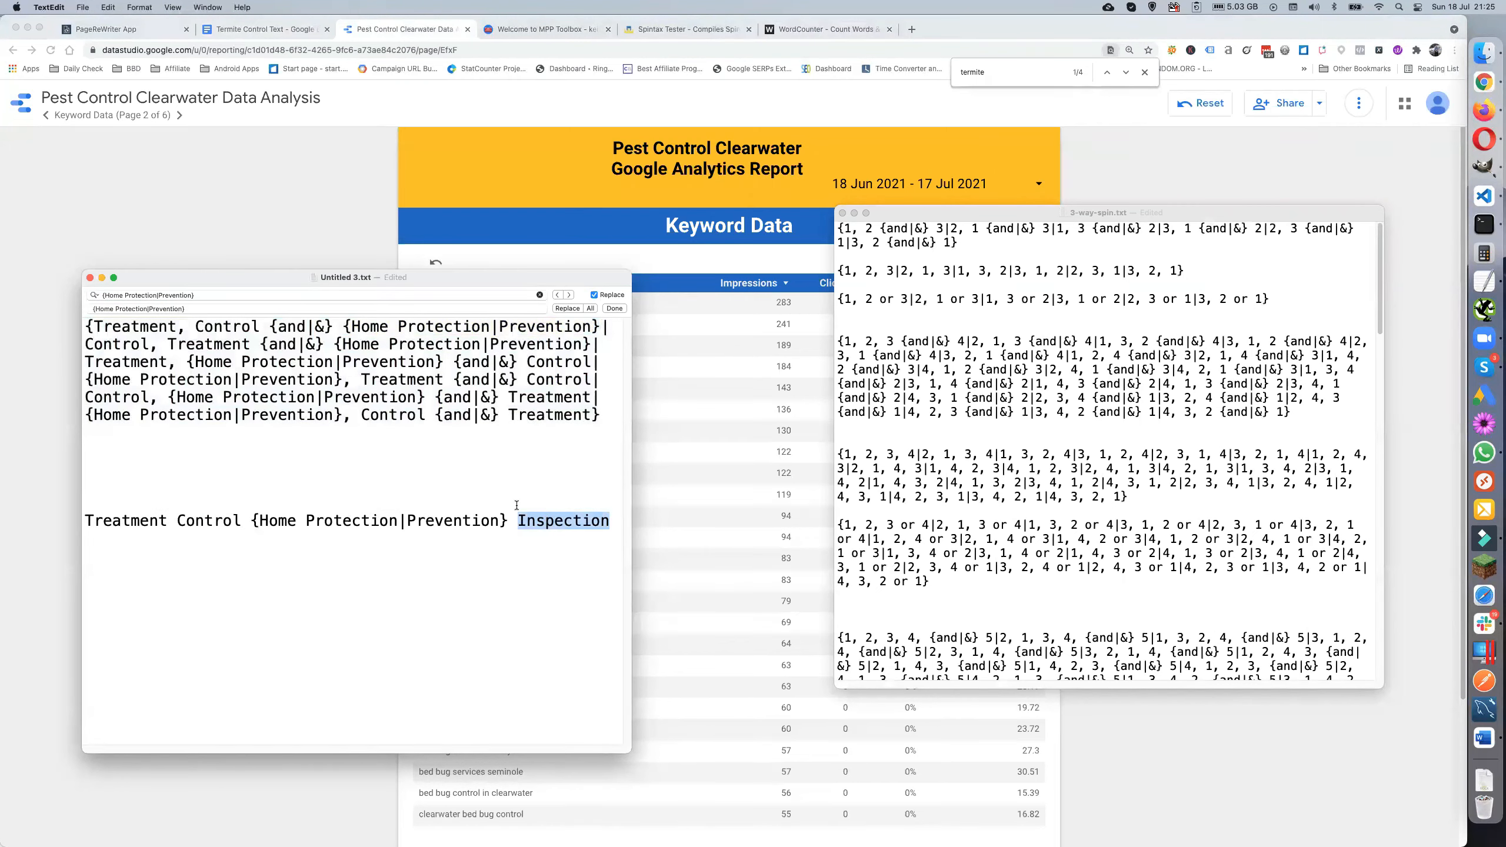
{"action": "left_click", "coordinate": [208, 309]}
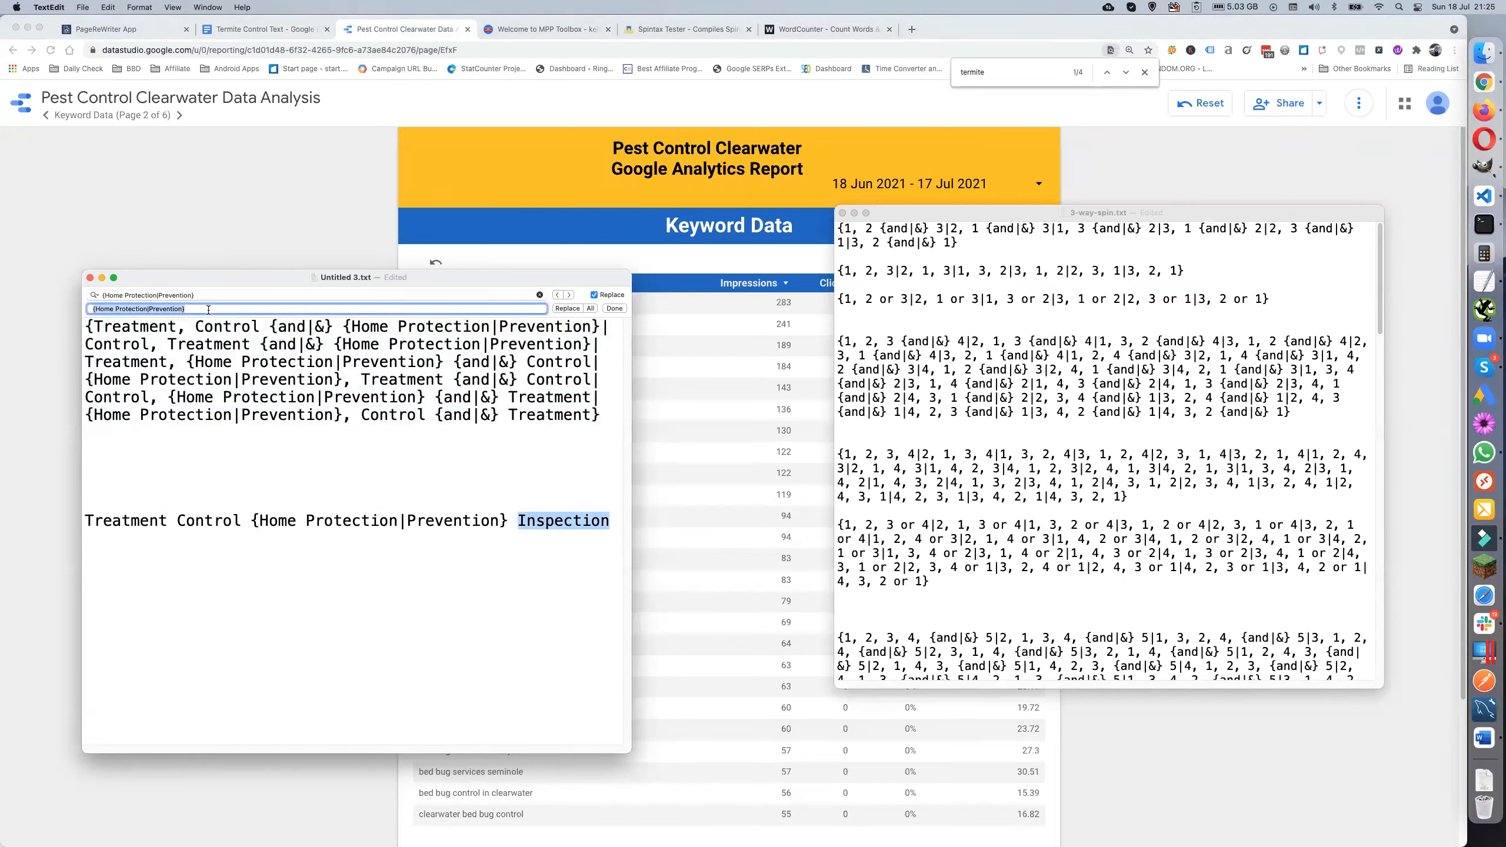
{"action": "key", "text": "super+v"}
{"action": "left_click", "coordinate": [591, 309]}
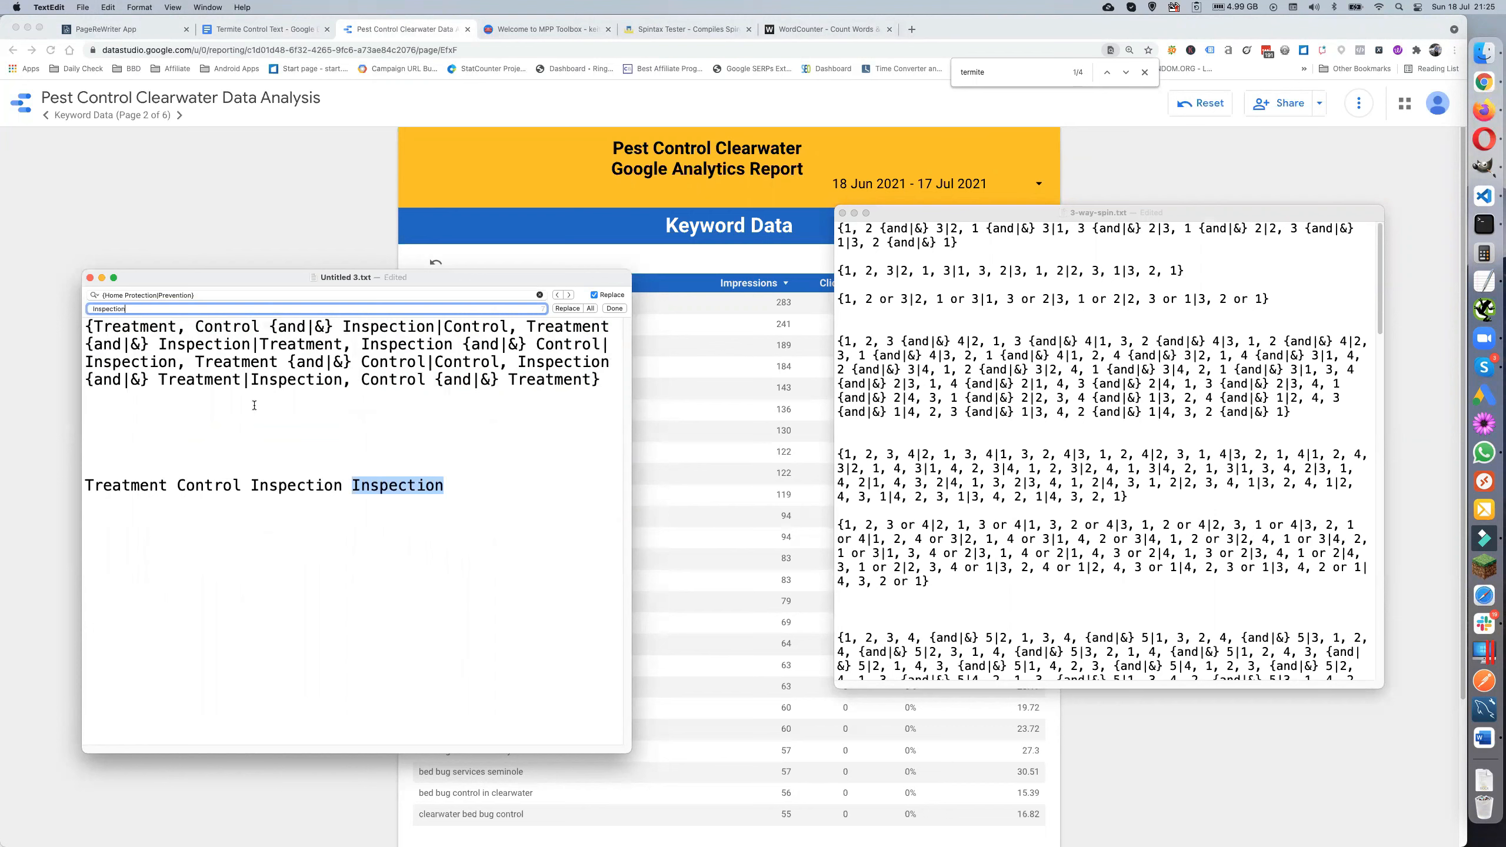
Copy the three-way spintax group containing "Inspection", return to the Google Docs document and select the matching group in the third title
{"action": "triple_click", "coordinate": [245, 378]}
{"action": "key", "text": "super+c"}
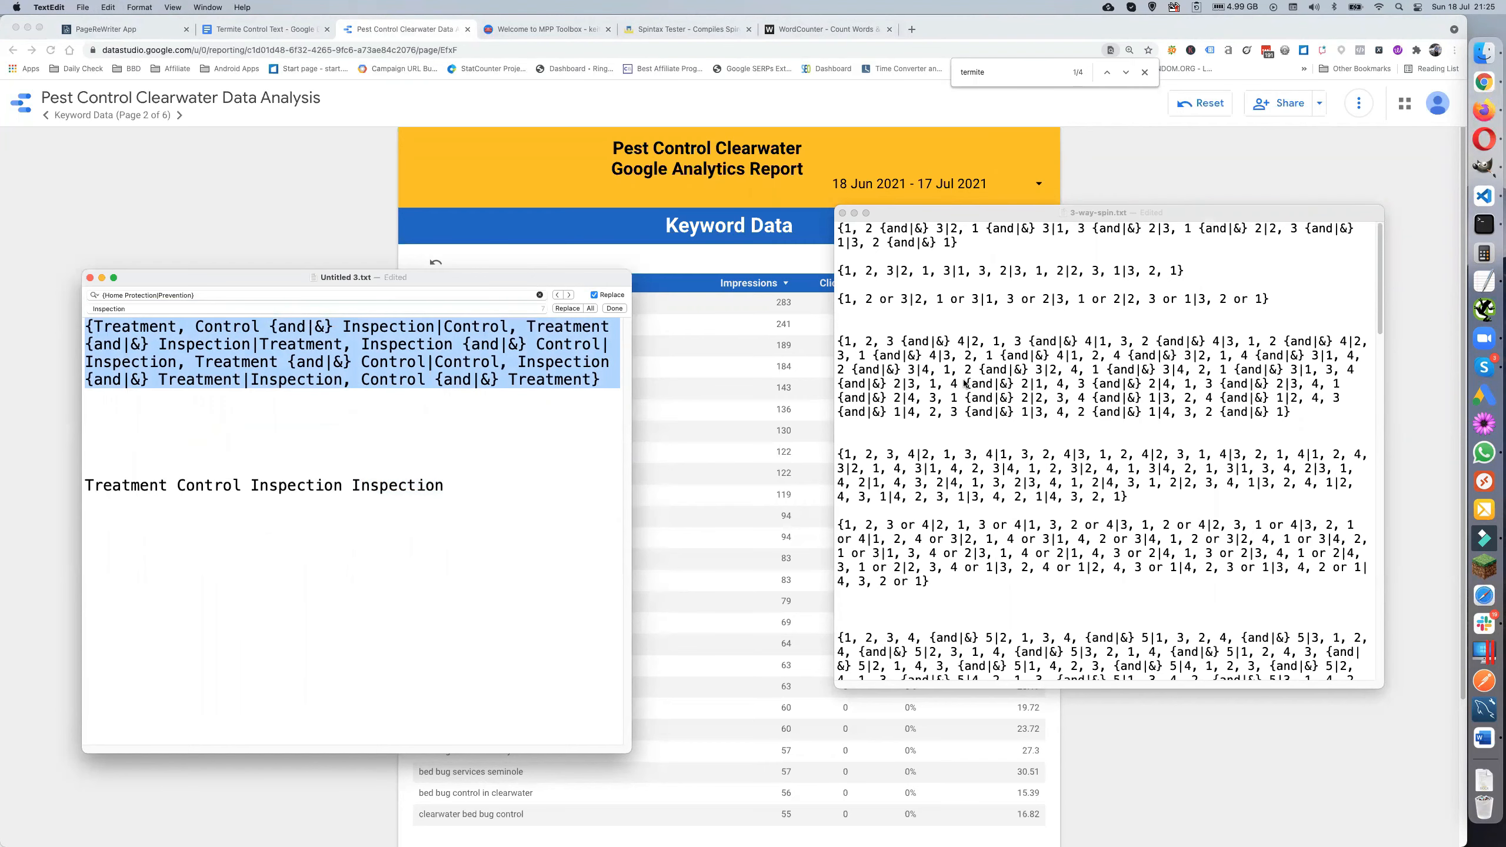
{"action": "left_click", "coordinate": [244, 30]}
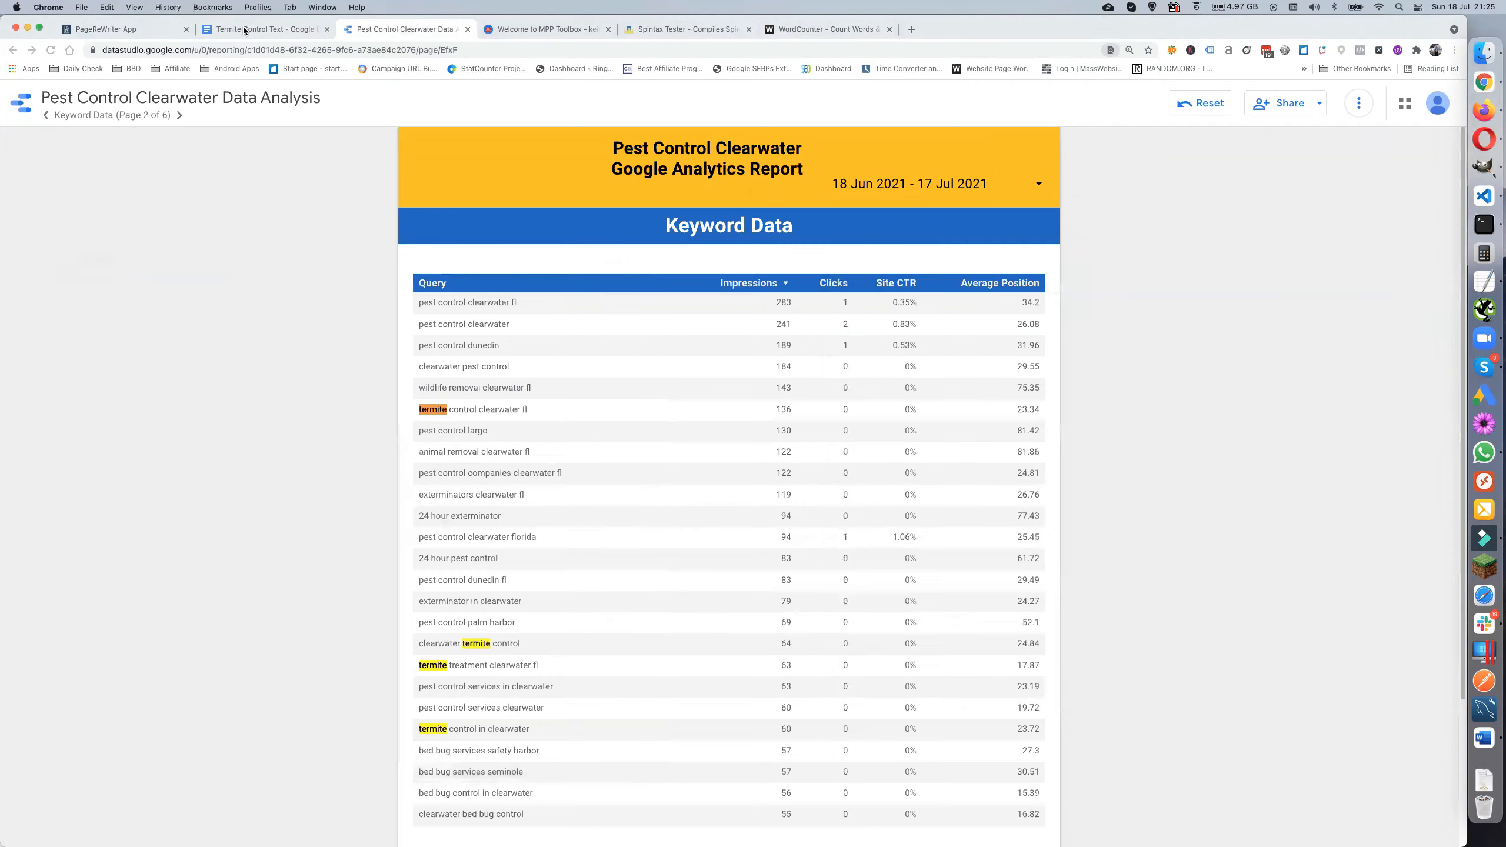
{"action": "left_click", "coordinate": [245, 29]}
{"action": "scroll", "coordinate": [427, 560], "scroll_direction": "down", "scroll_amount": 3}
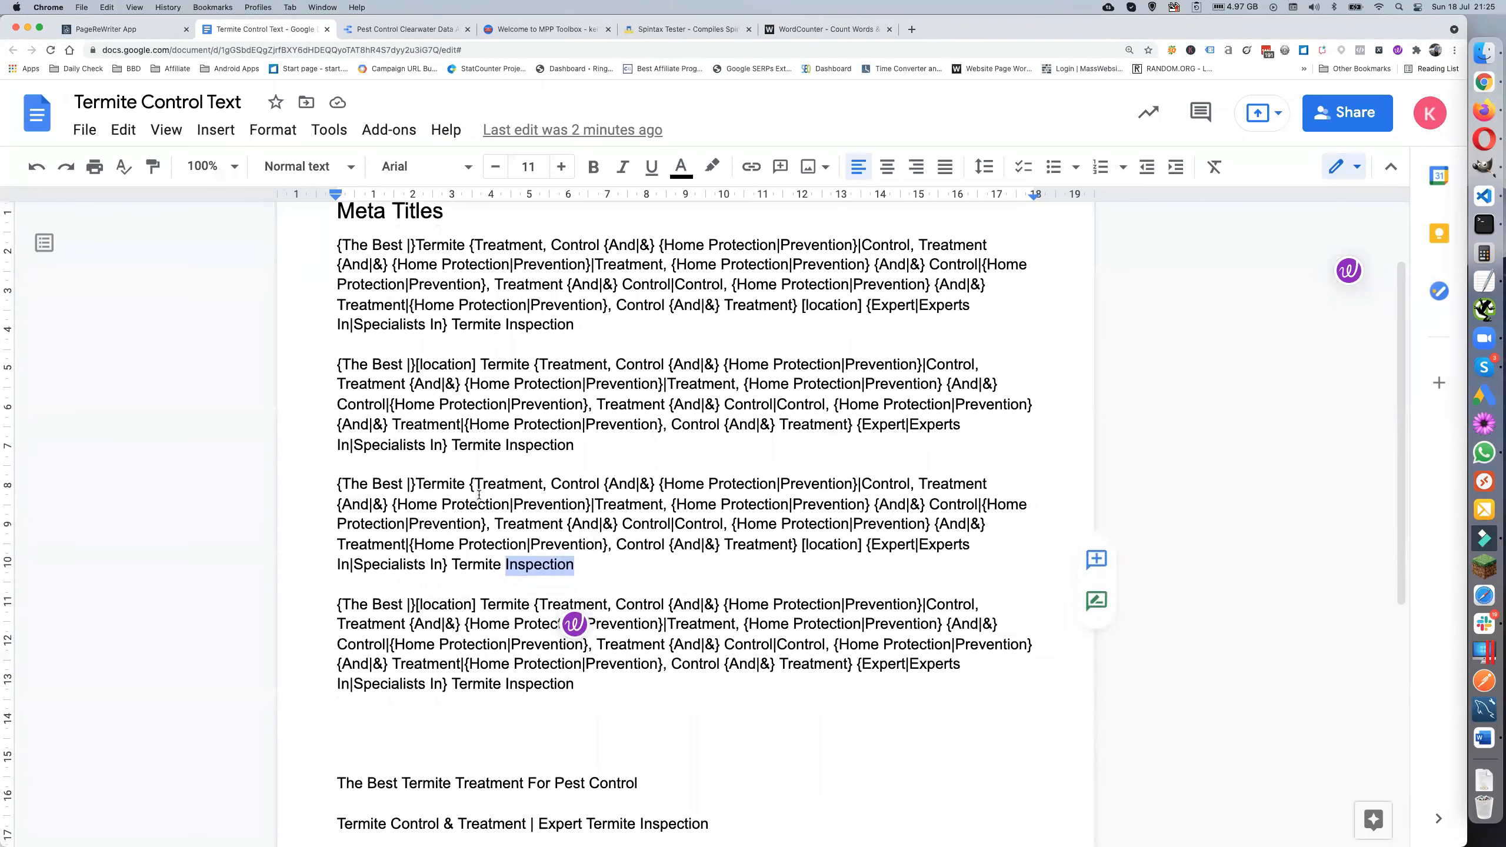
{"action": "left_click_drag", "start_coordinate": [470, 483], "coordinate": [795, 544]}
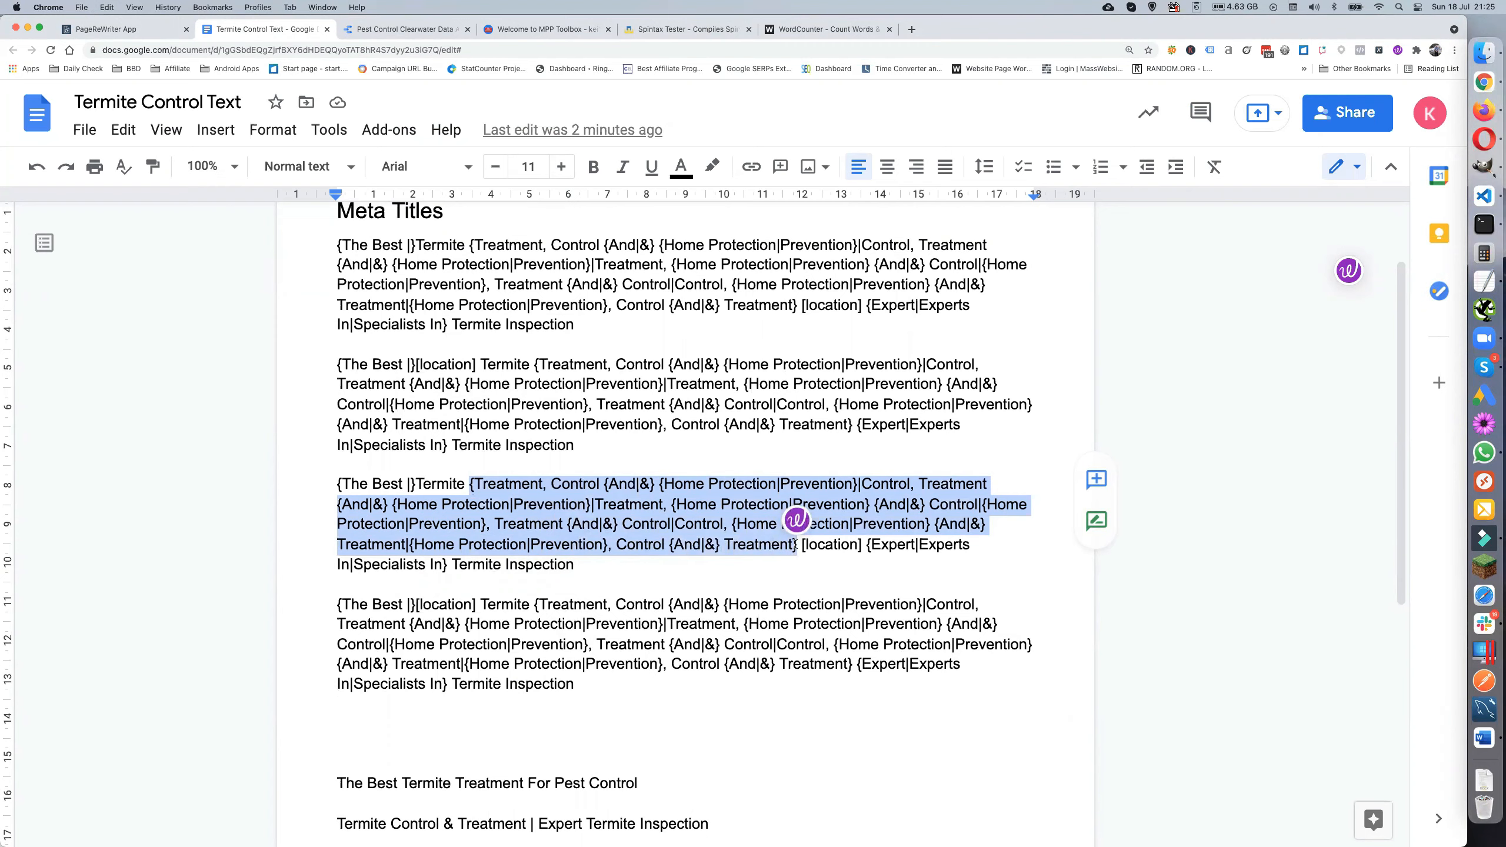
{"action": "key", "text": "super+v"}
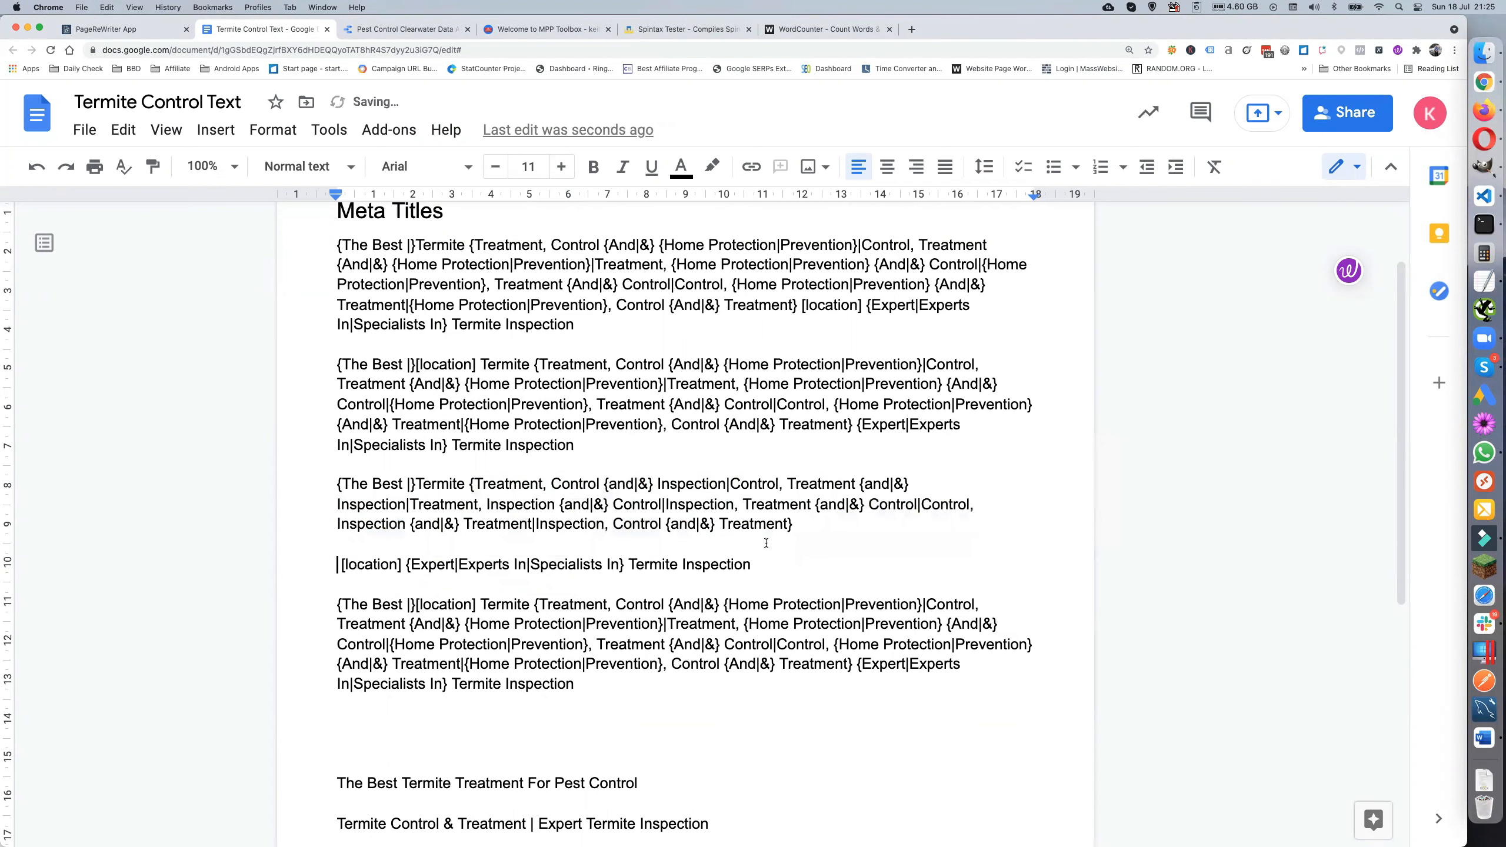
{"action": "key", "text": "super+v"}
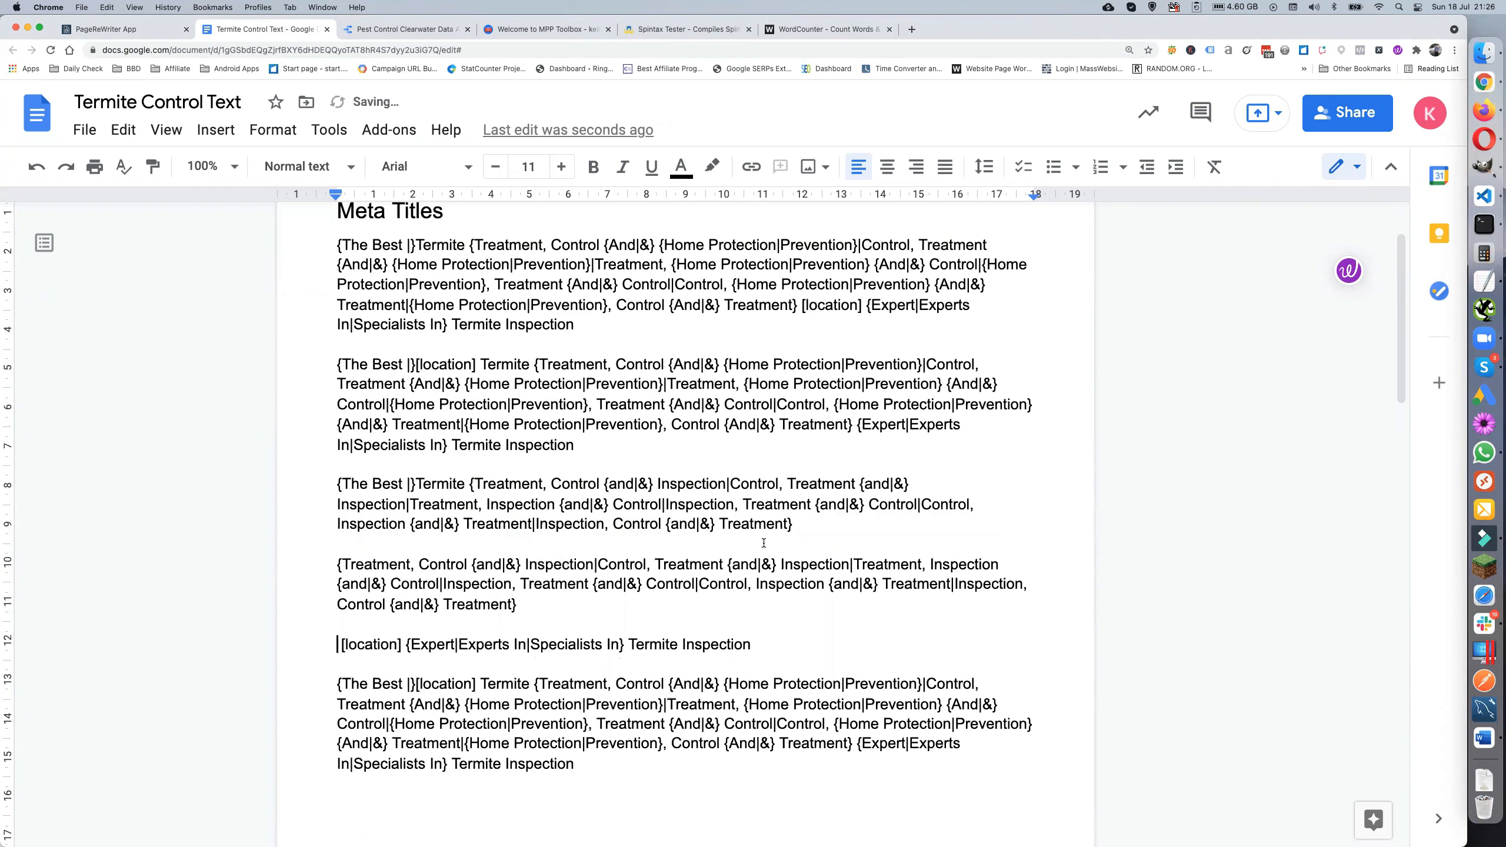
{"action": "key", "text": "BackSpace"}
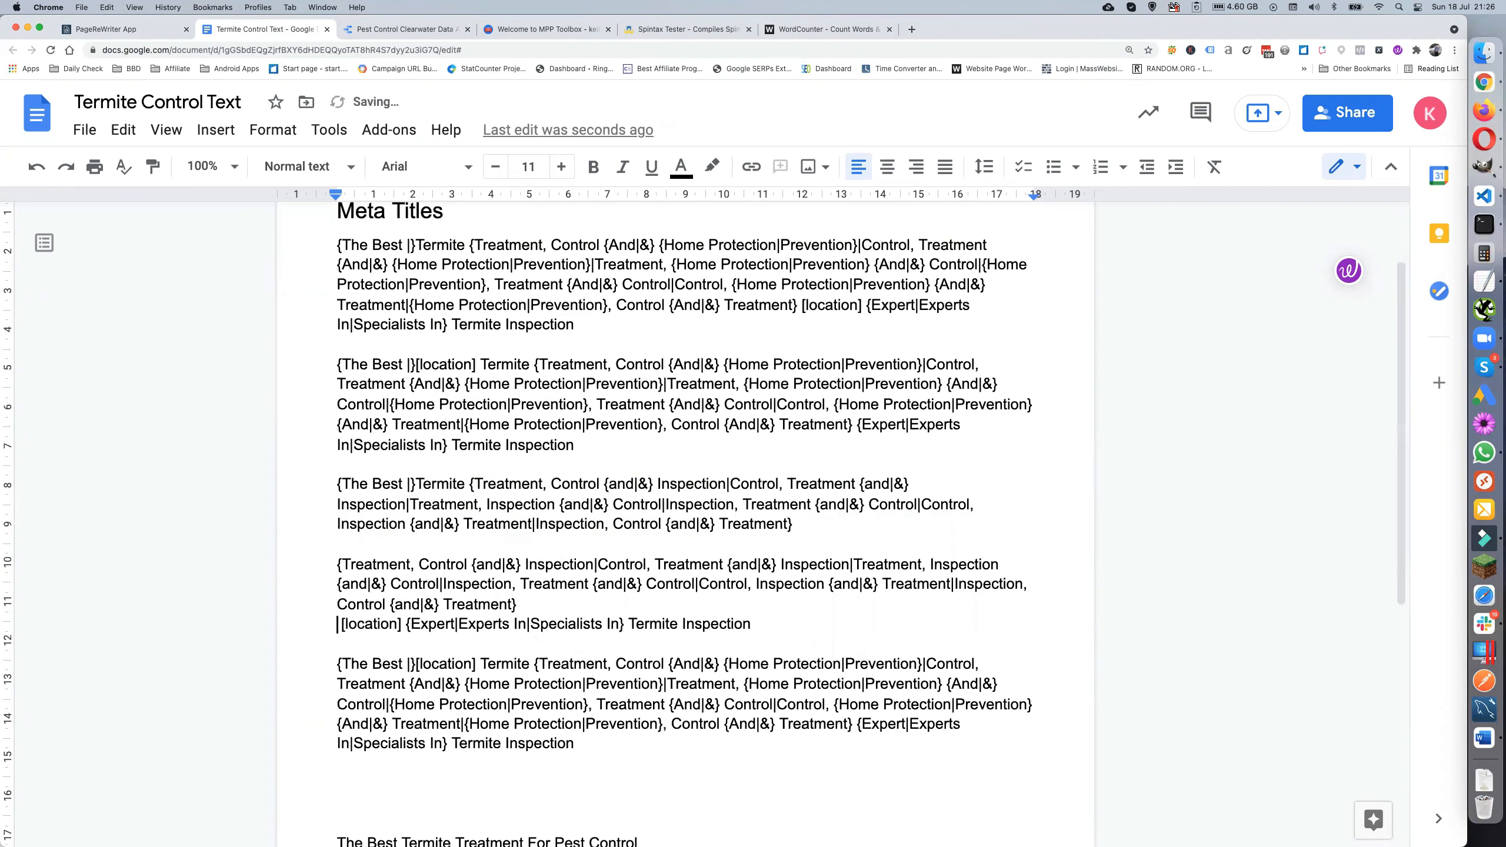
{"action": "key", "text": "BackSpace"}
{"action": "key", "text": "BackSpace"}
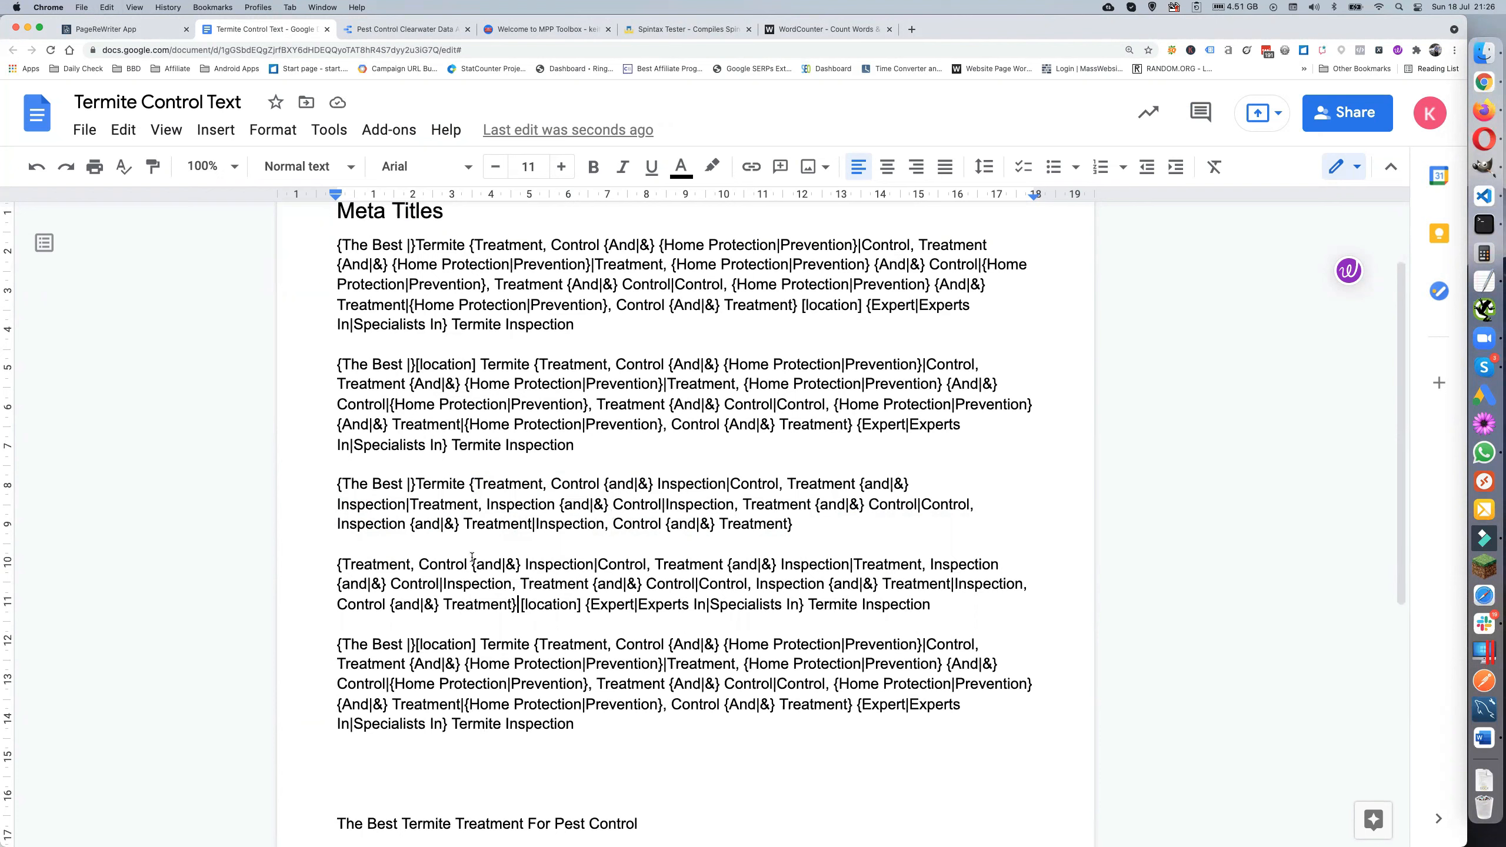
{"action": "key", "text": "Return"}
{"action": "key", "text": "Return"}
{"action": "key", "text": "super+z"}
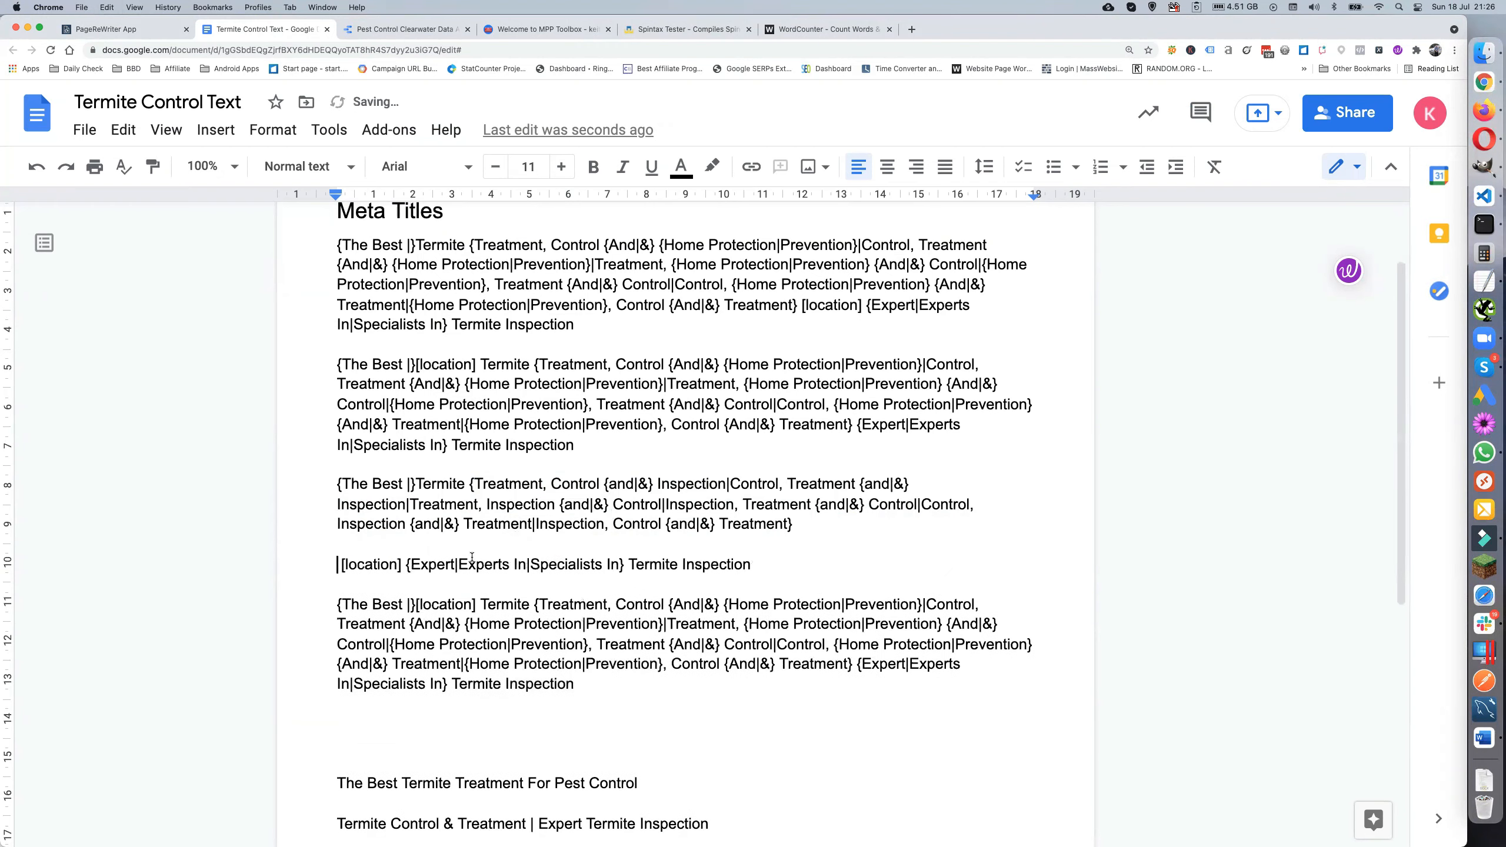
{"action": "key", "text": "super+z"}
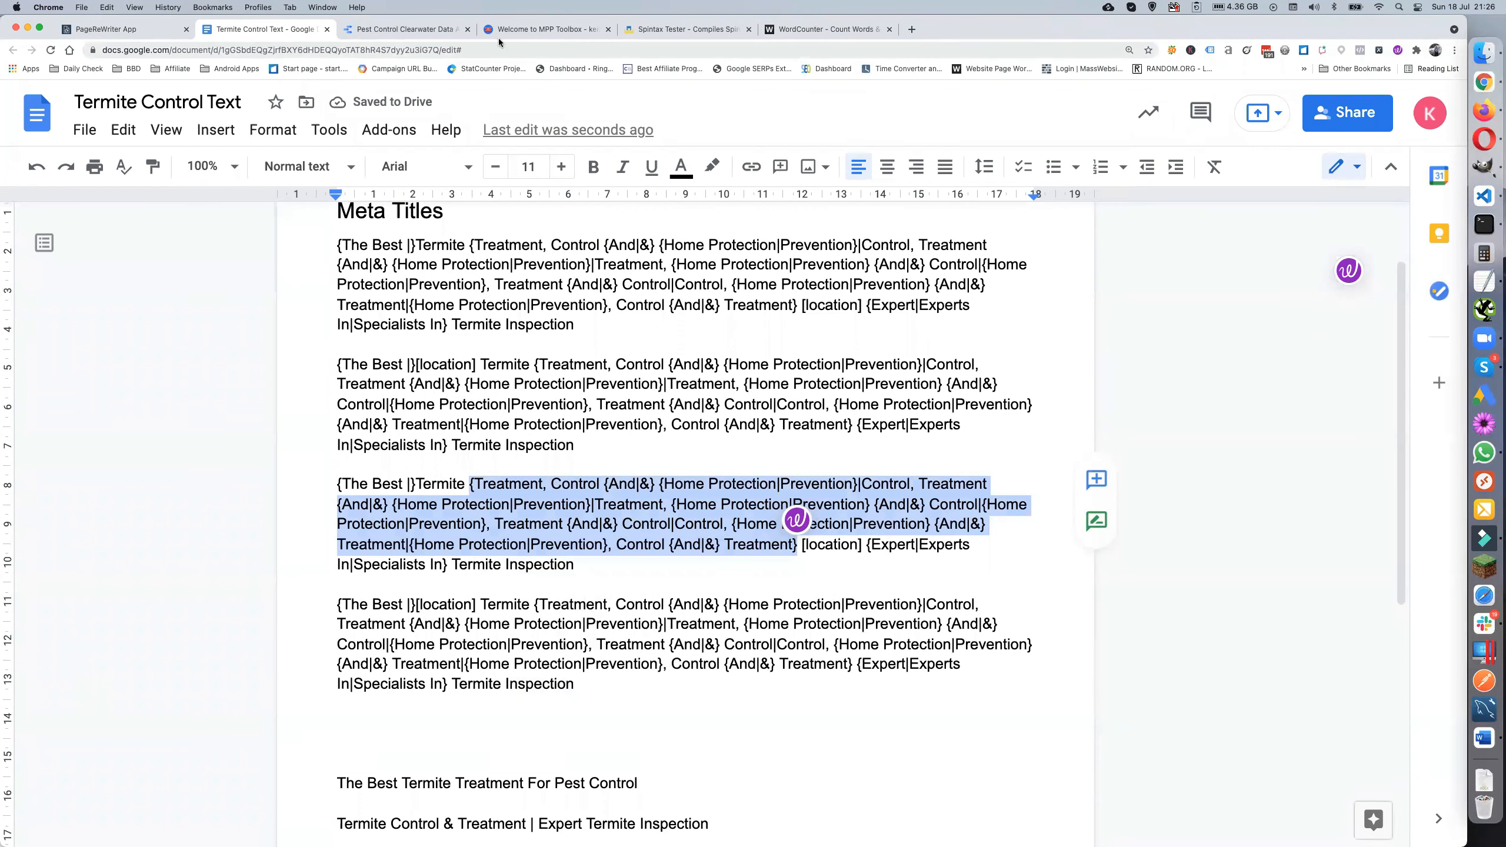
Copy the "Inspection" spintax group from TextEdit again, paste it over the third title's selected group and rejoin the "[location]" text to it
{"action": "left_click", "coordinate": [1484, 282]}
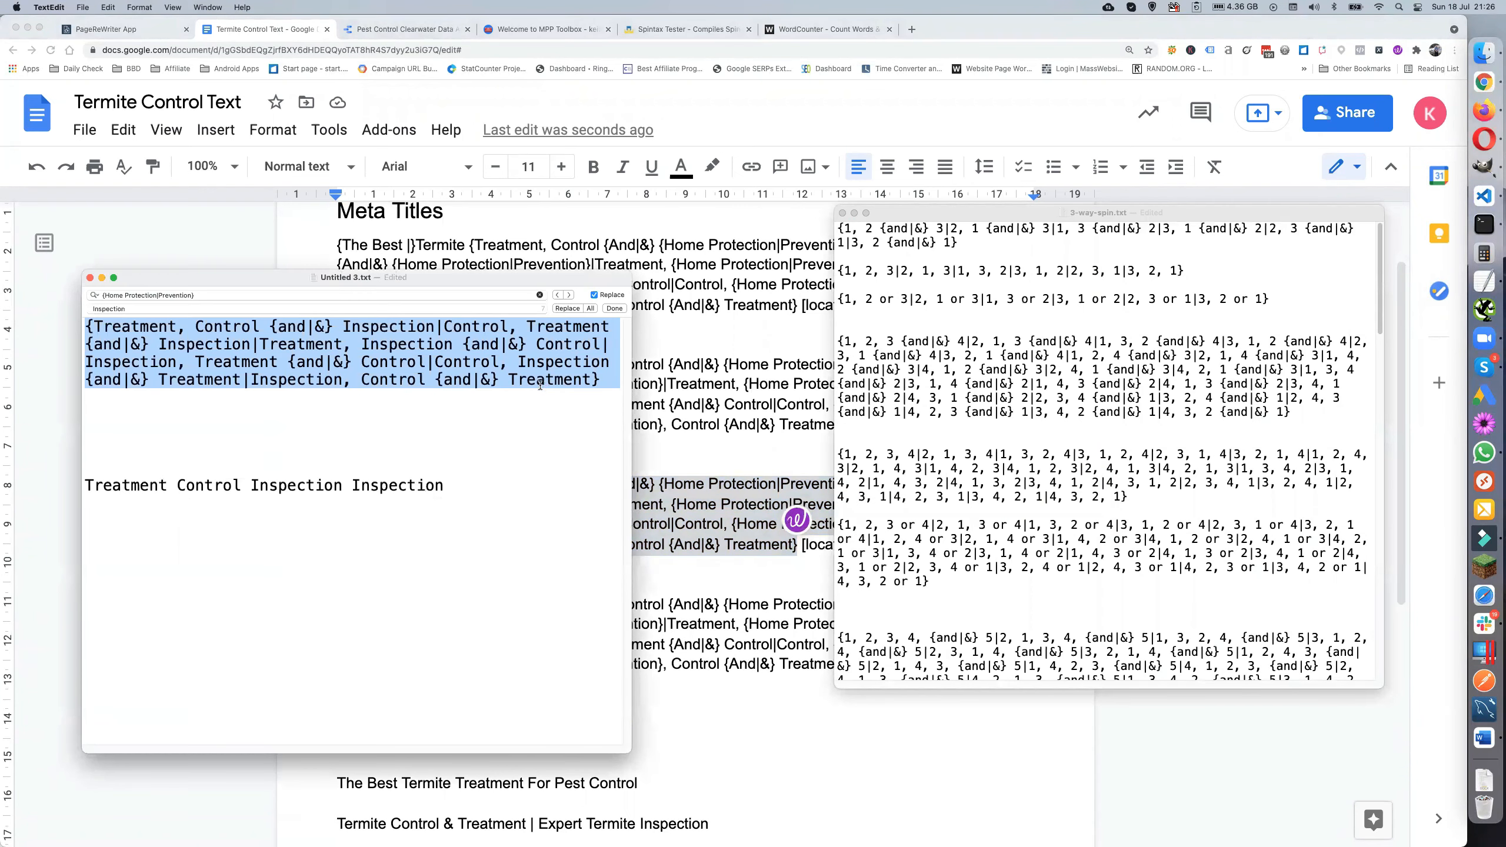
{"action": "key", "text": "super+c"}
{"action": "key", "text": "super+Tab"}
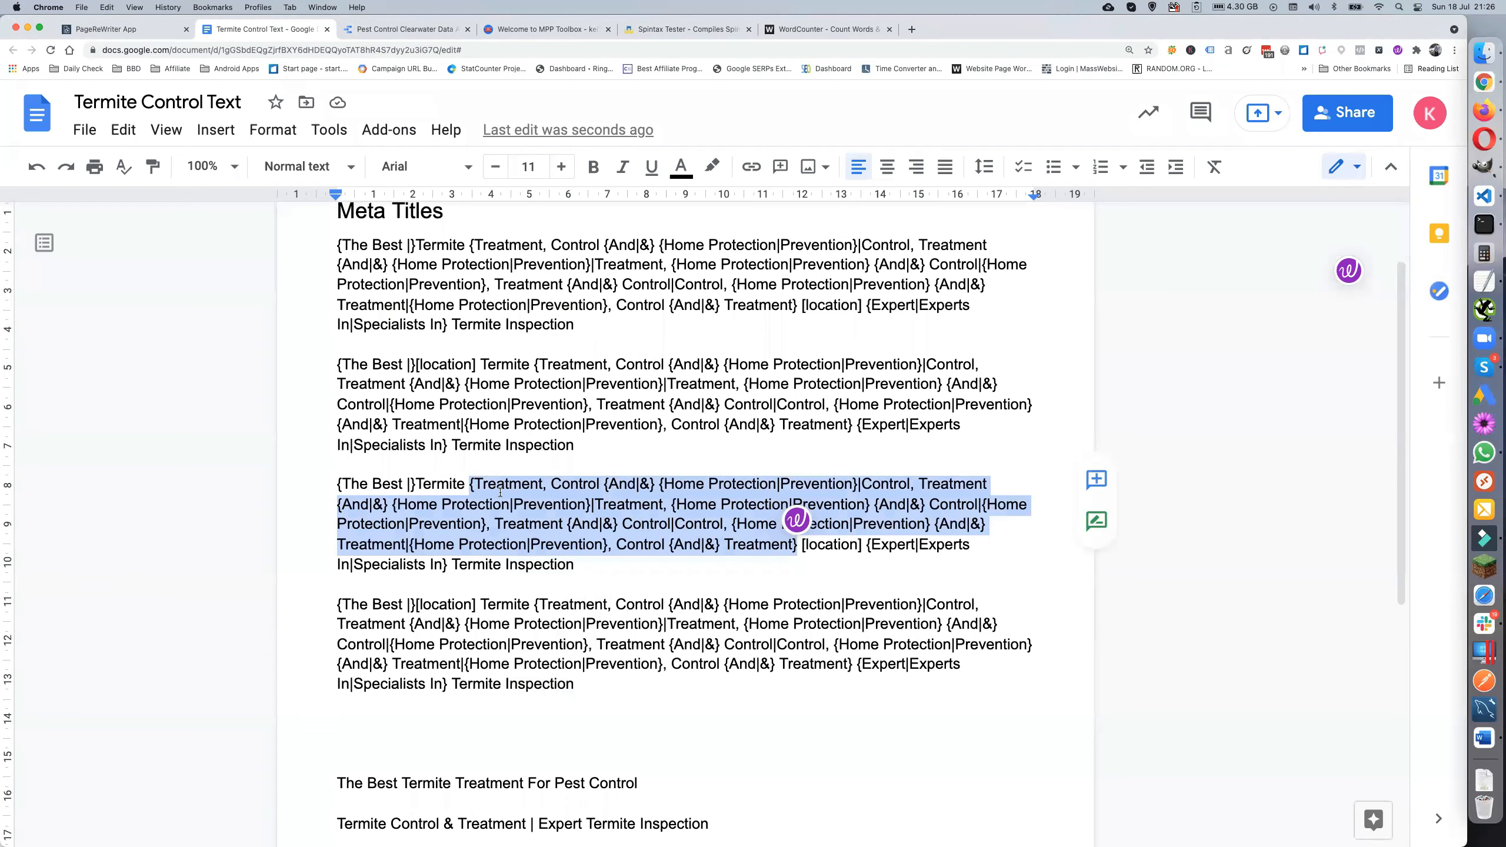
{"action": "key", "text": "super+v"}
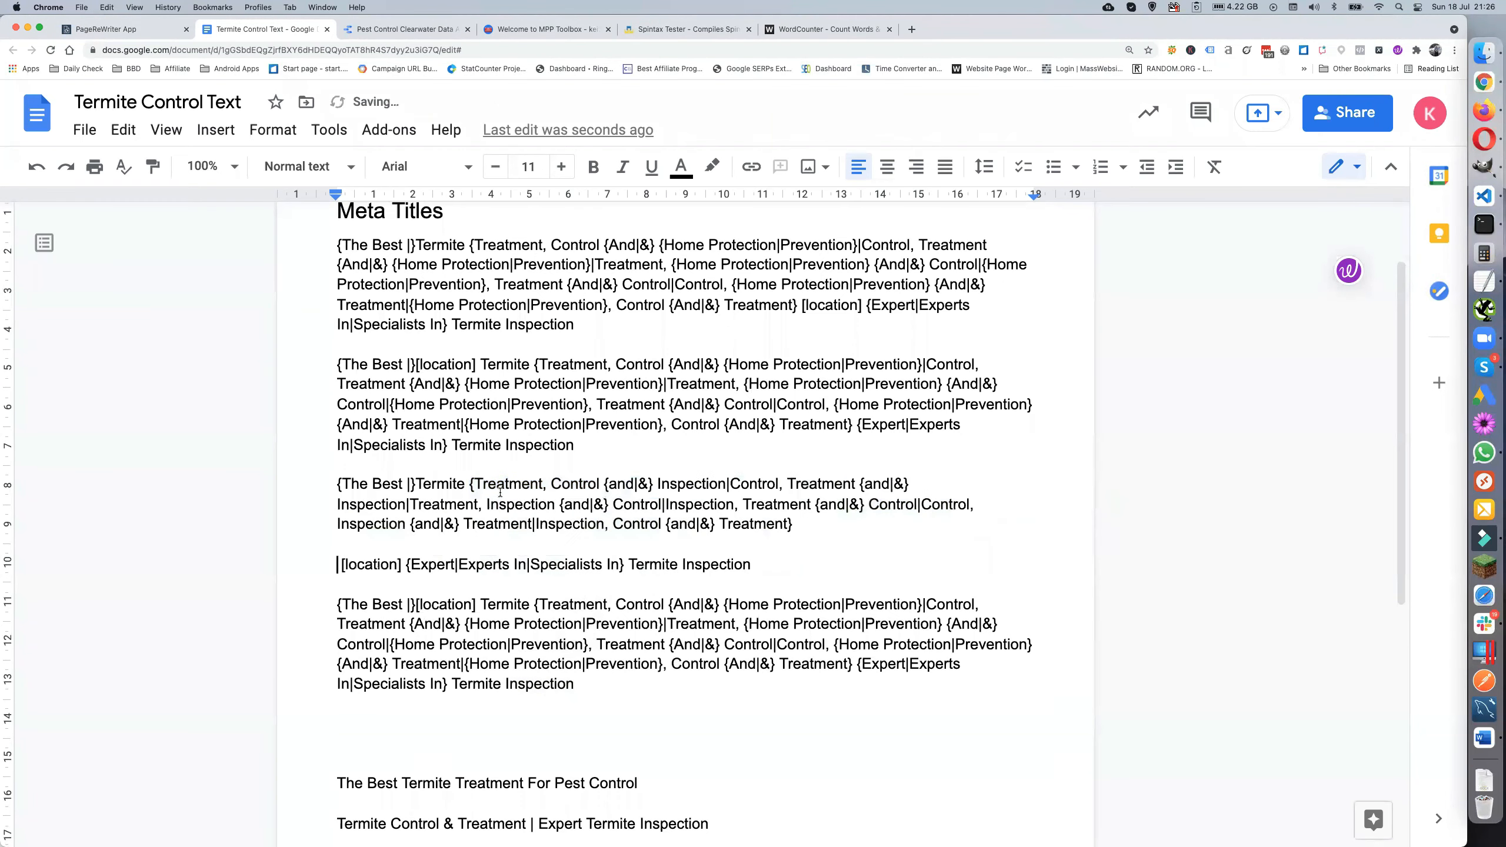
{"action": "left_click", "coordinate": [829, 526]}
{"action": "key", "text": "Delete"}
{"action": "key", "text": "Delete"}
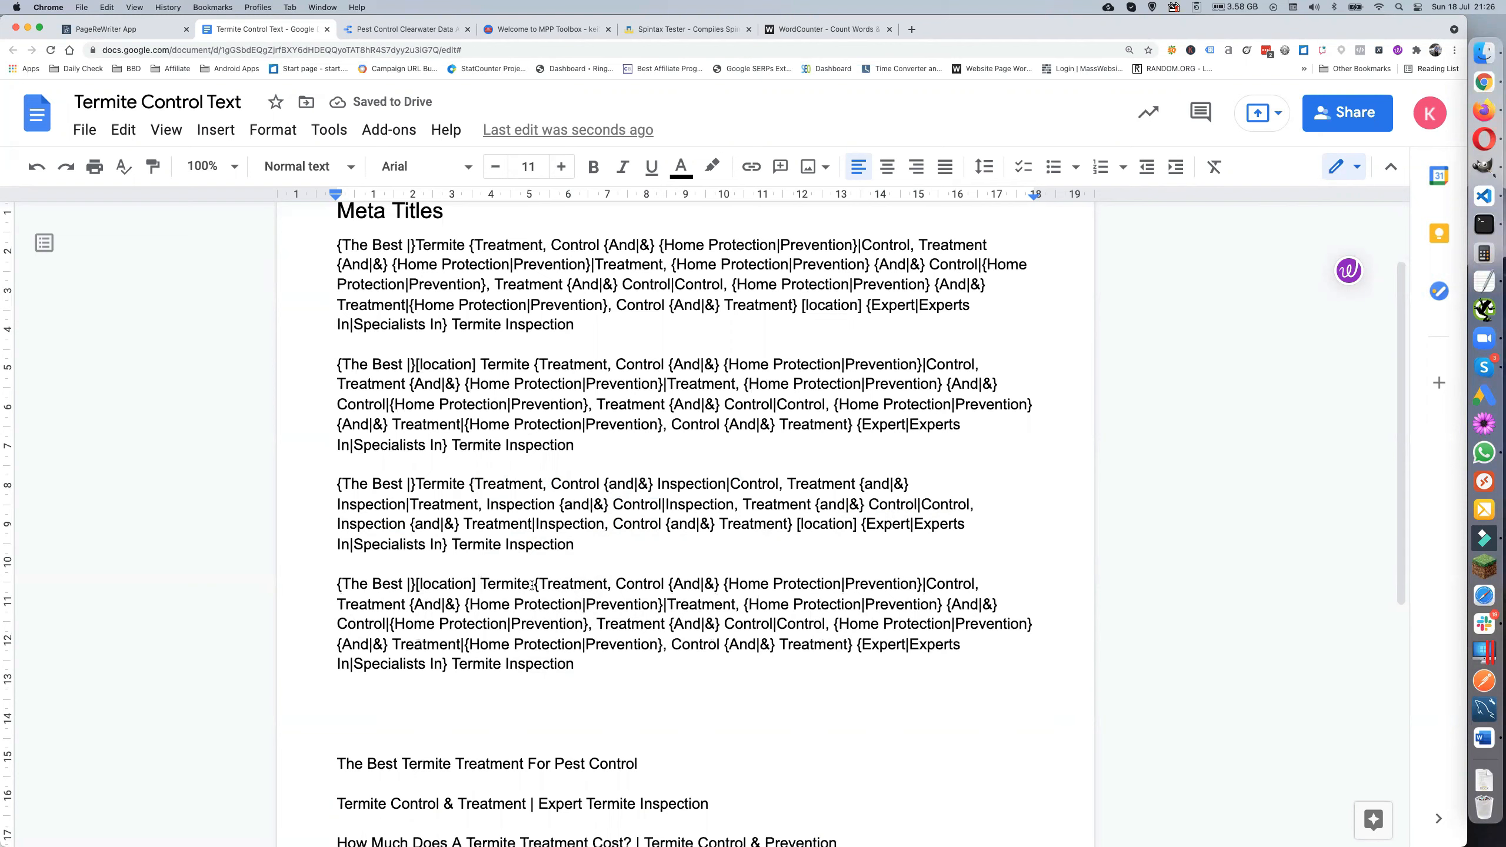
Replace the fourth title's three-way group with the copied "Inspection" version and rejoin the "{Expert|Experts In|Specialists In}" text to it
{"action": "left_click_drag", "start_coordinate": [533, 583], "coordinate": [852, 647]}
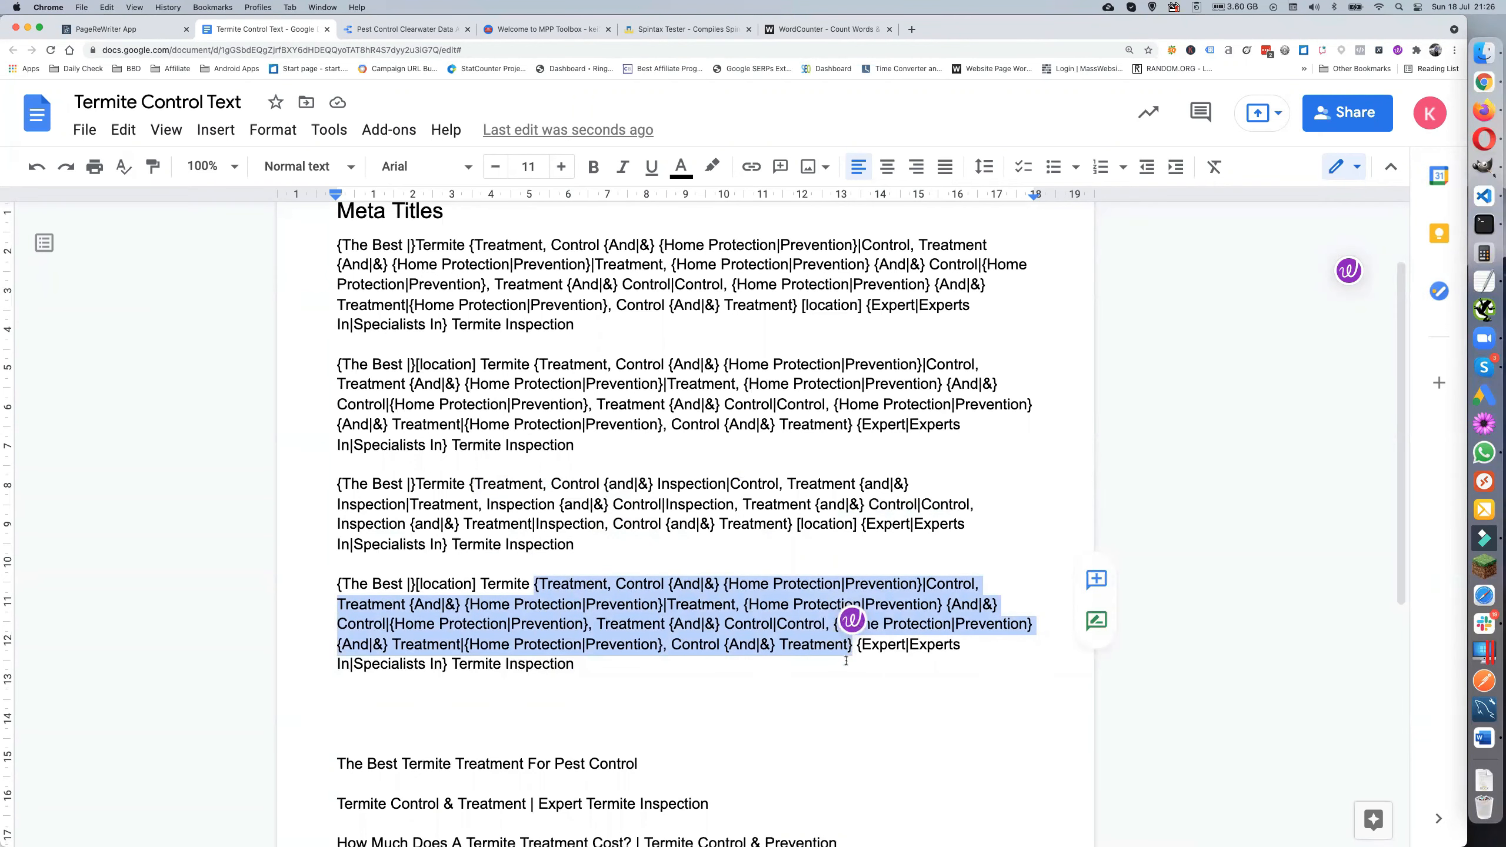
{"action": "key", "text": "super+v"}
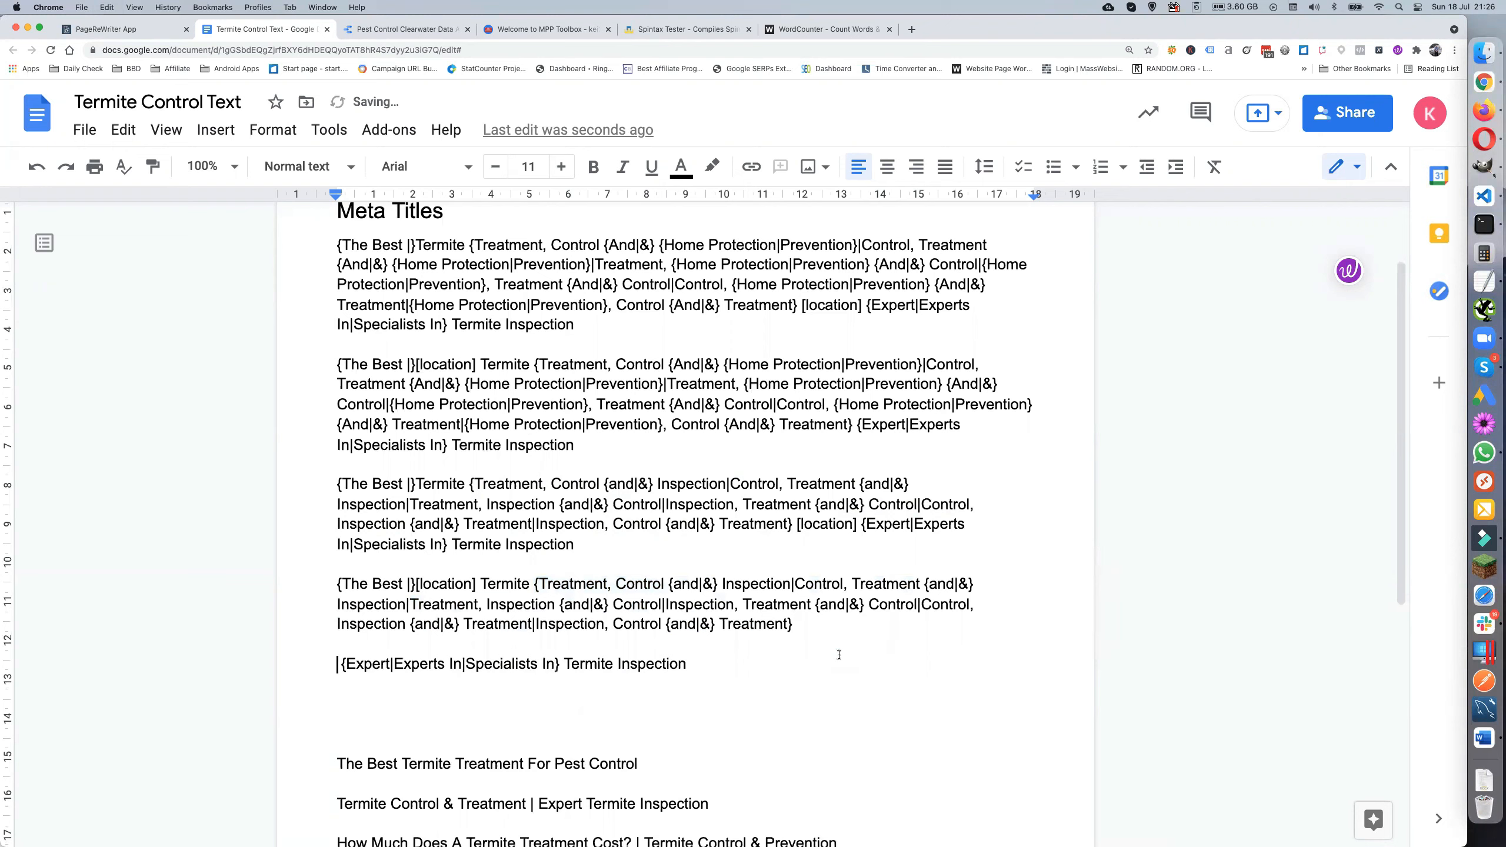
{"action": "key", "text": "BackSpace"}
{"action": "key", "text": "BackSpace"}
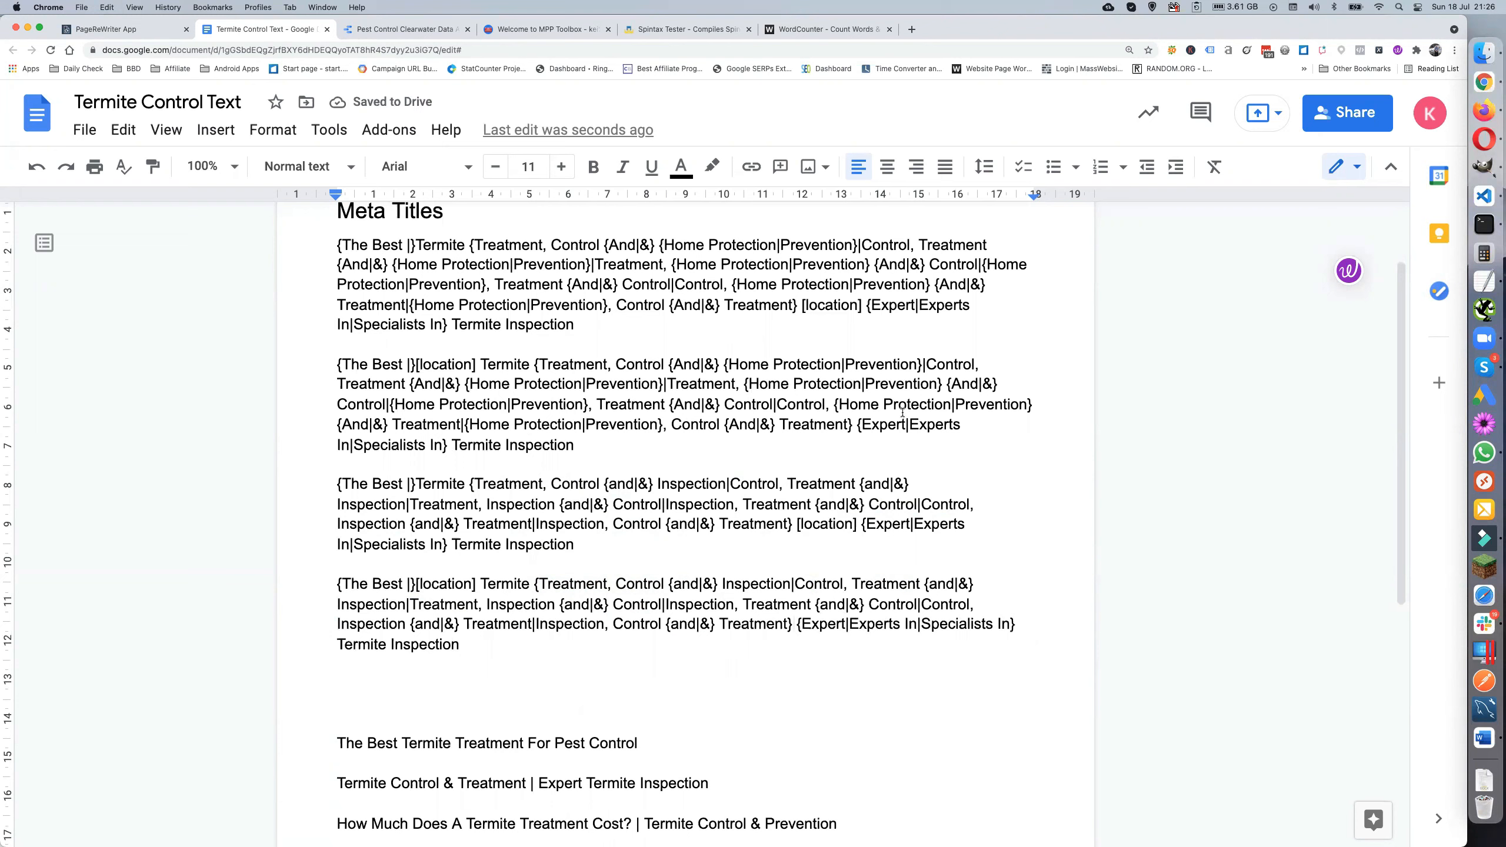
Replace the closing word "Inspection" in the fourth and third meta titles with the copied "{Home Protection|Prevention}" group
{"action": "left_click_drag", "start_coordinate": [833, 404], "coordinate": [1033, 406]}
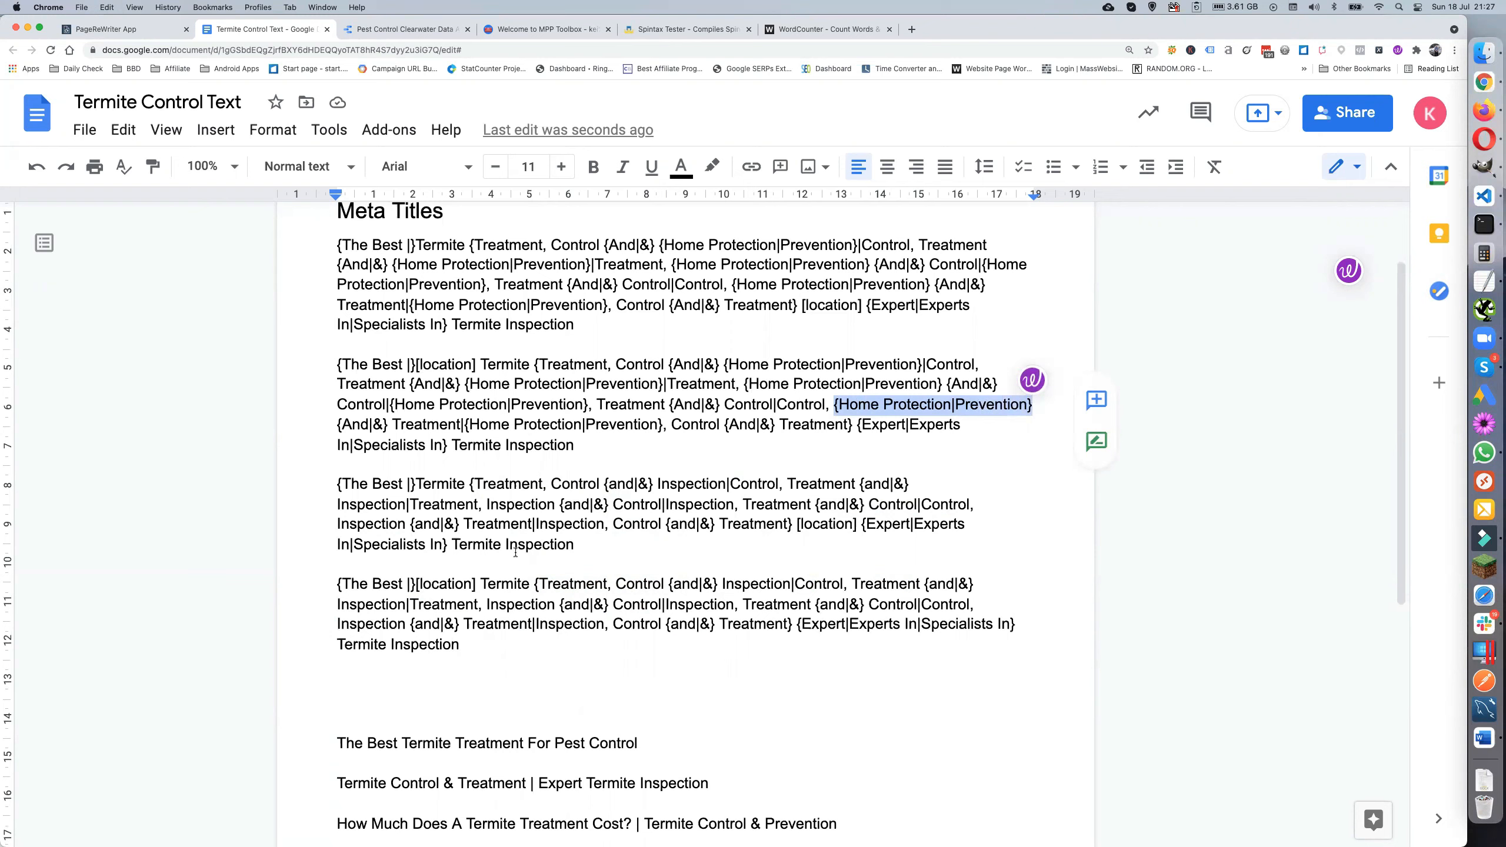
{"action": "double_click", "coordinate": [413, 647]}
{"action": "key", "text": "super+v"}
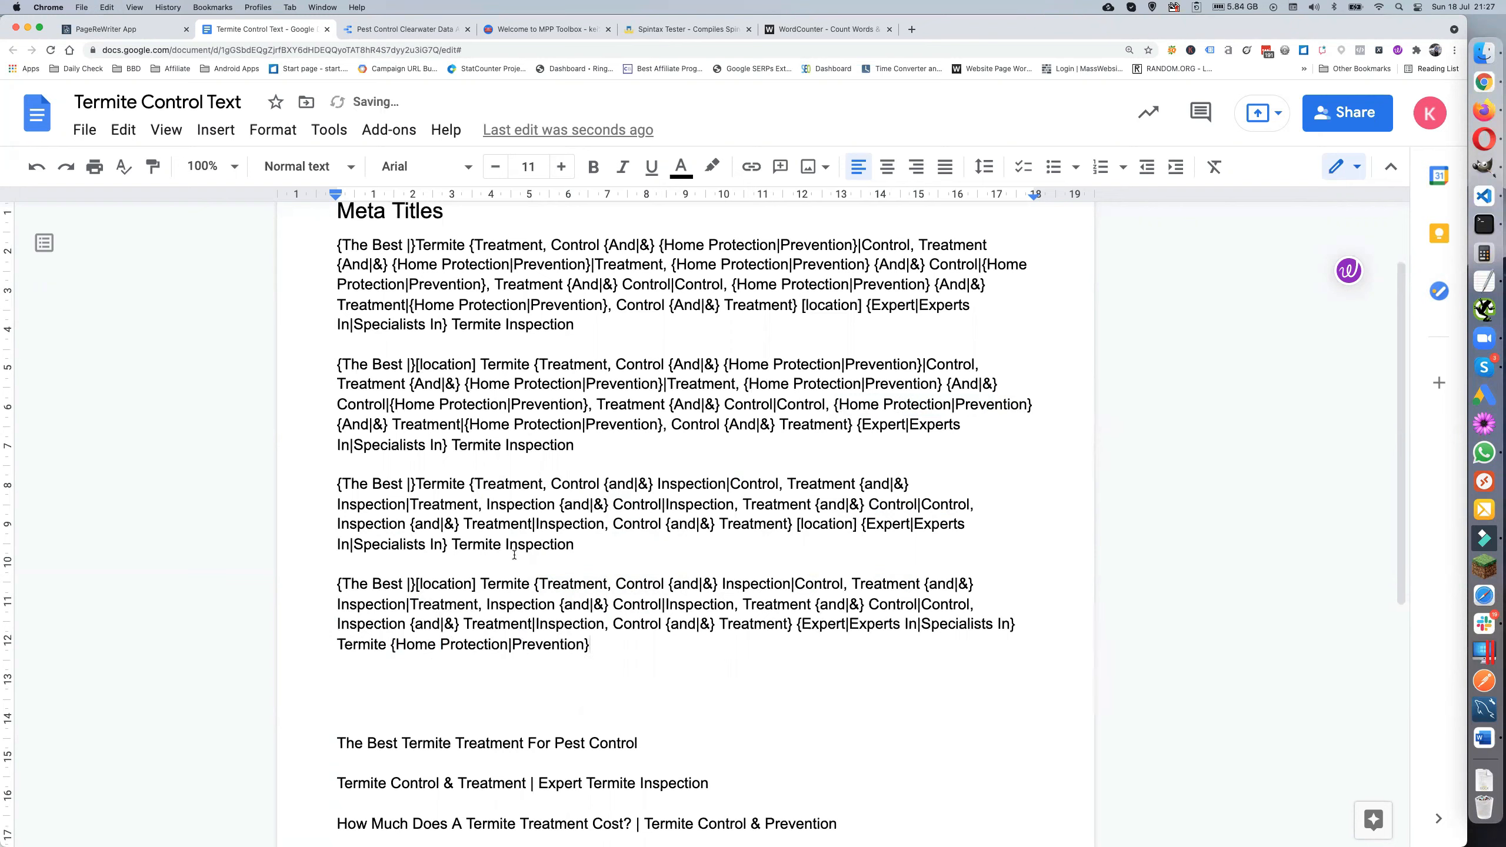
{"action": "double_click", "coordinate": [514, 554]}
{"action": "key", "text": "super+v"}
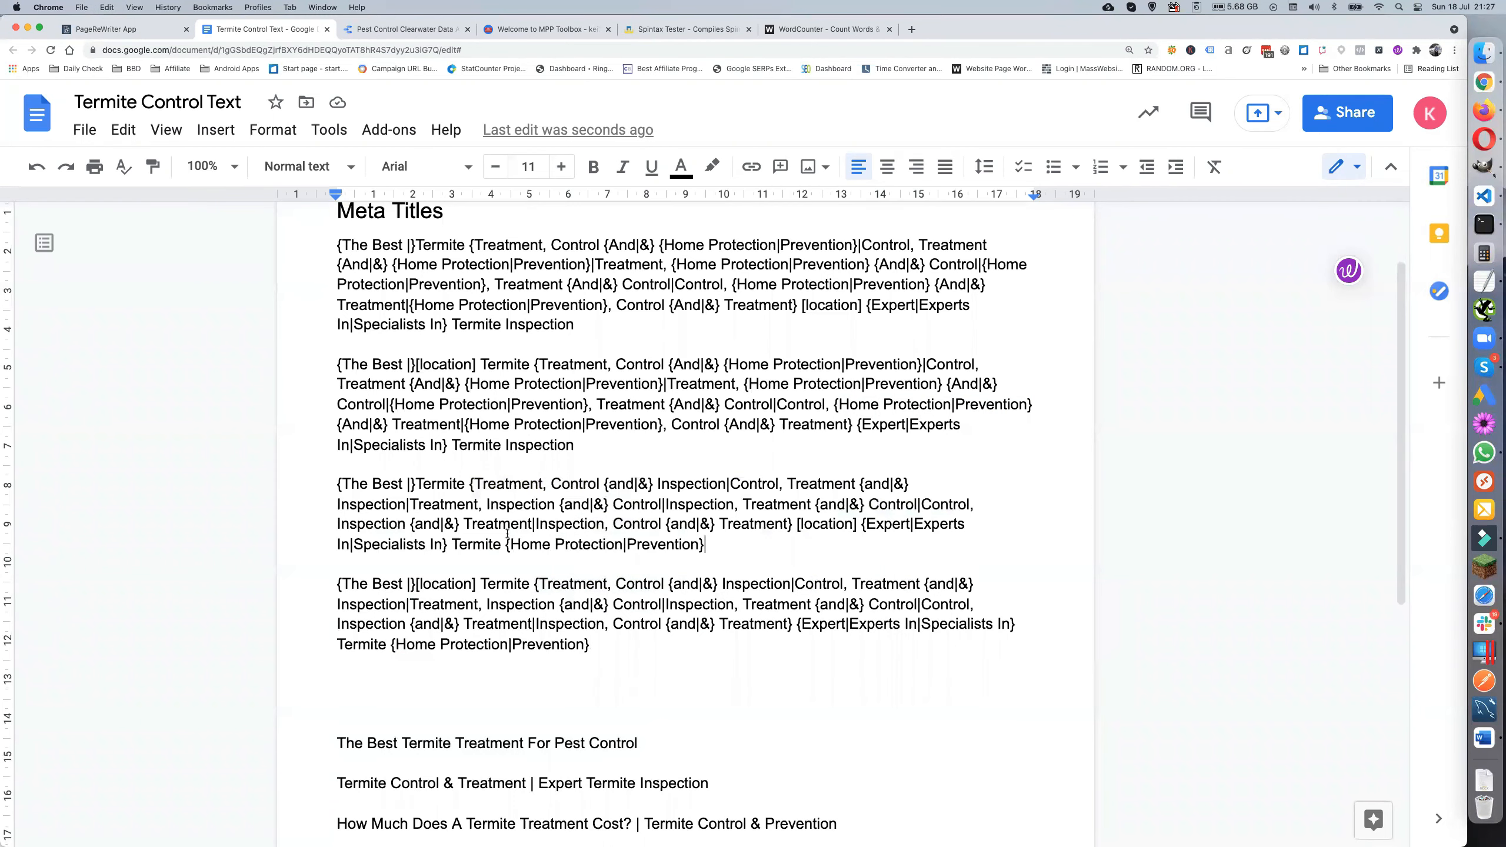
Open checkspintax.com in a new browser tab
{"action": "left_click", "coordinate": [913, 28]}
{"action": "left_click", "coordinate": [844, 50]}
{"action": "type", "text": "checkspintax.com"}
{"action": "key", "text": "Return"}
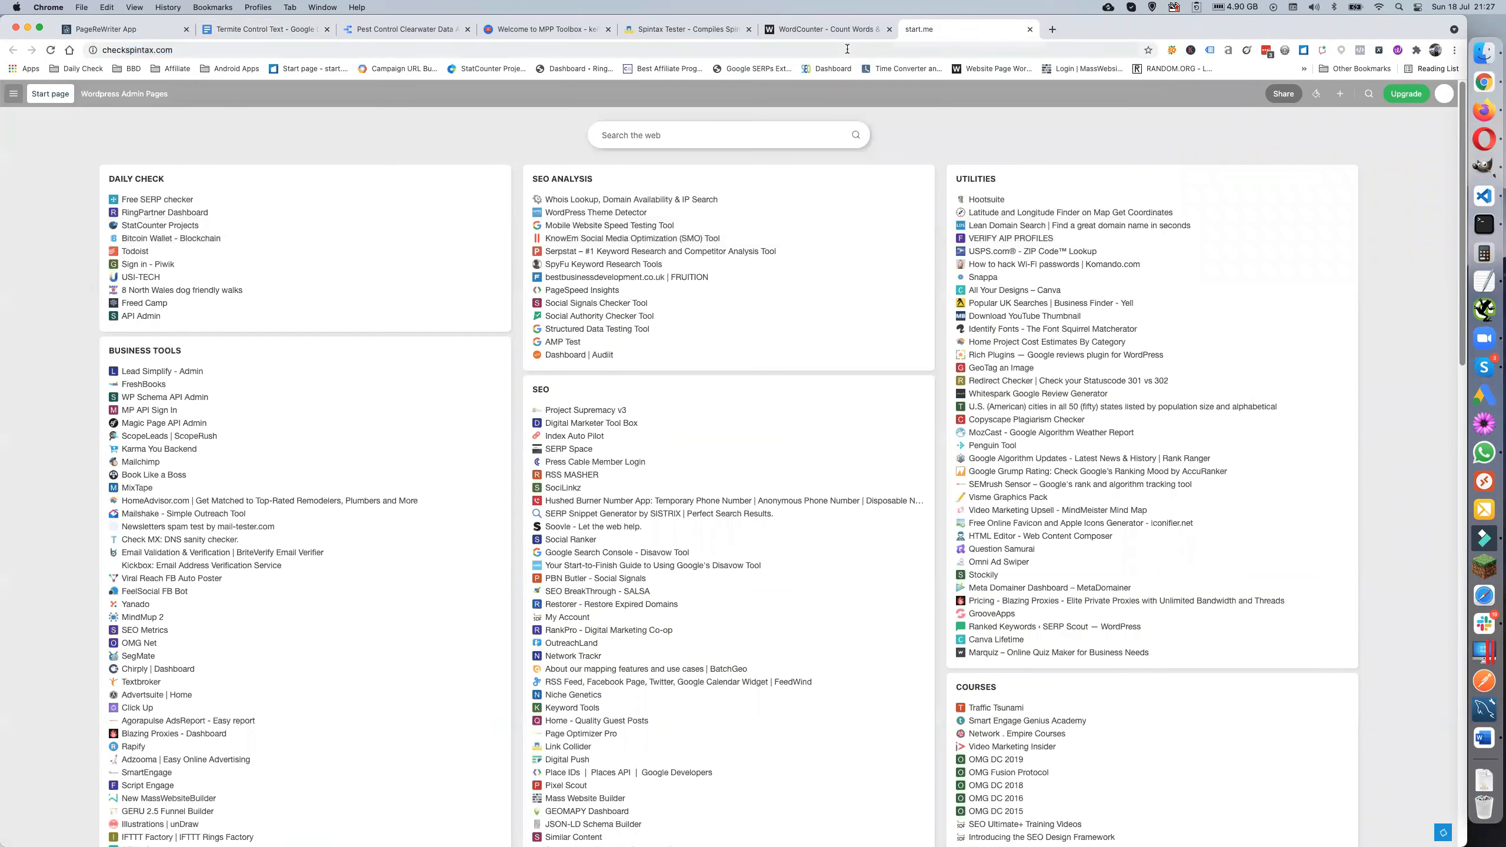
Copy the third meta title from the Google Docs document into the Check Spintax entry field and check it for errors
{"action": "left_click", "coordinate": [279, 29]}
{"action": "left_click_drag", "start_coordinate": [332, 484], "coordinate": [716, 545]}
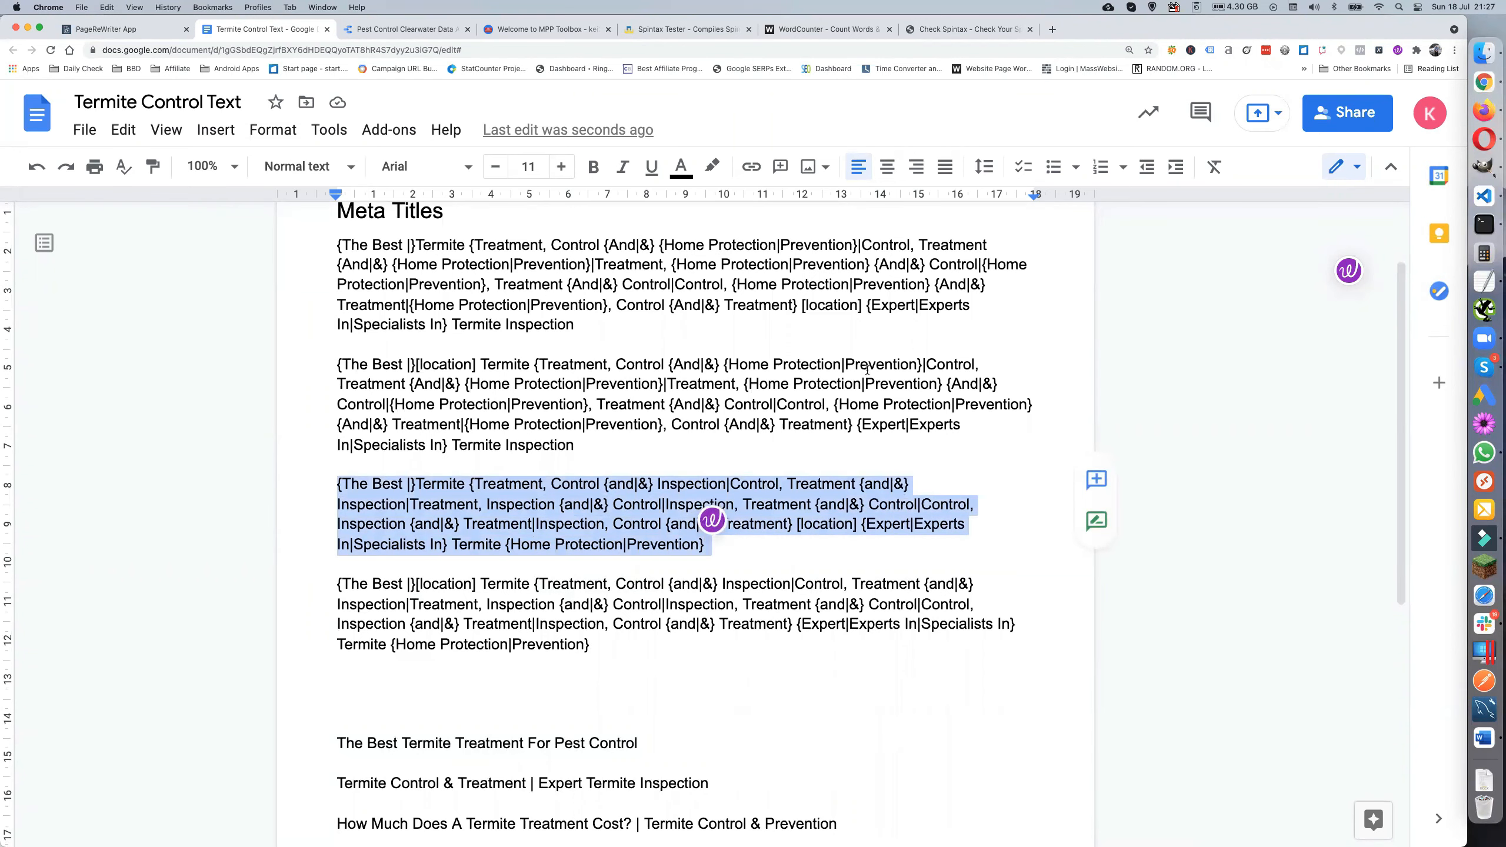
{"action": "left_click", "coordinate": [949, 28]}
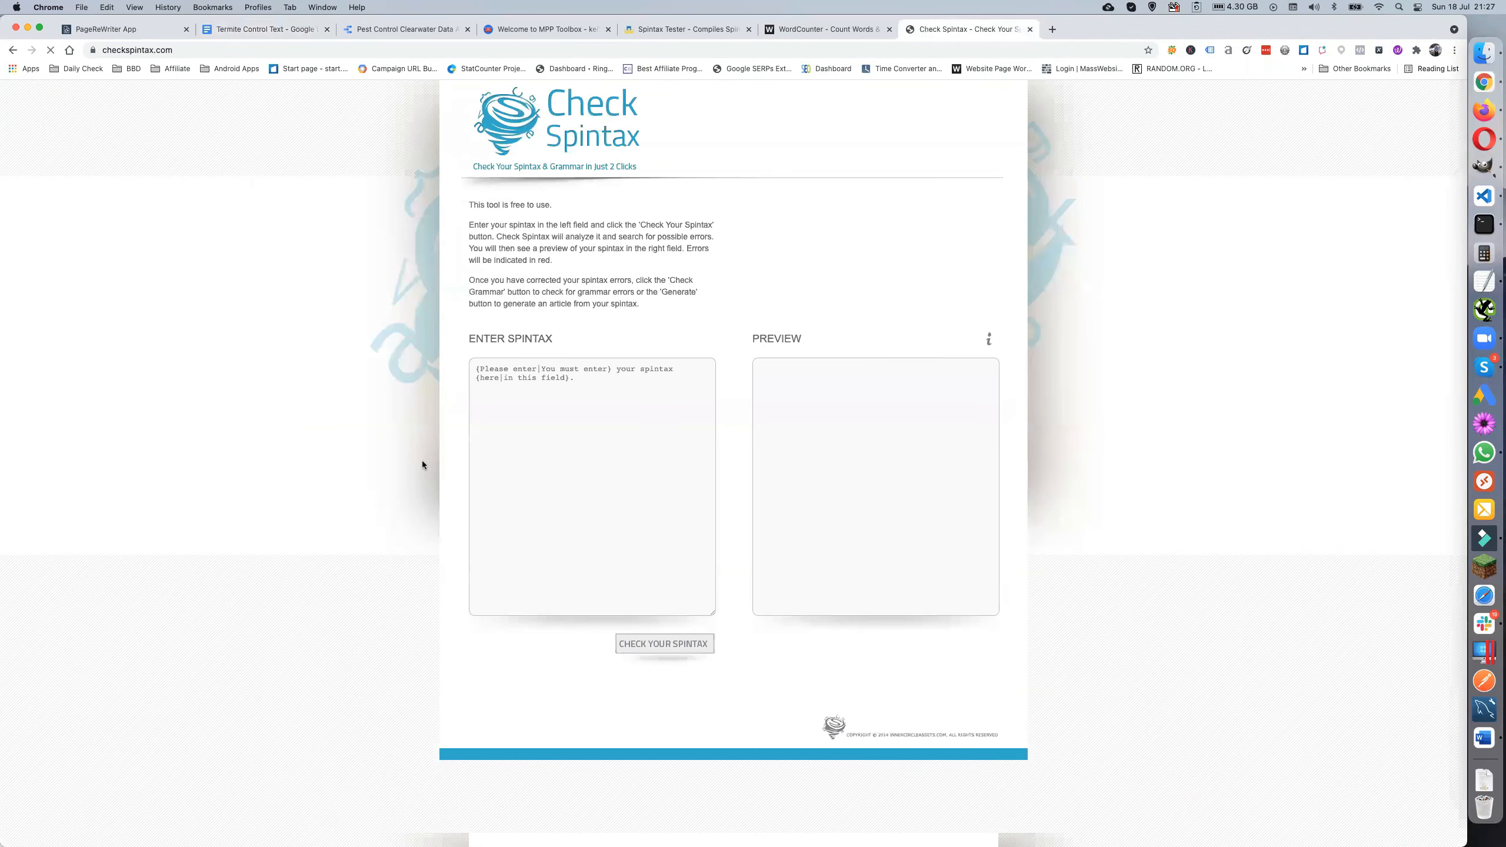
{"action": "left_click", "coordinate": [501, 385]}
{"action": "key", "text": "super+v"}
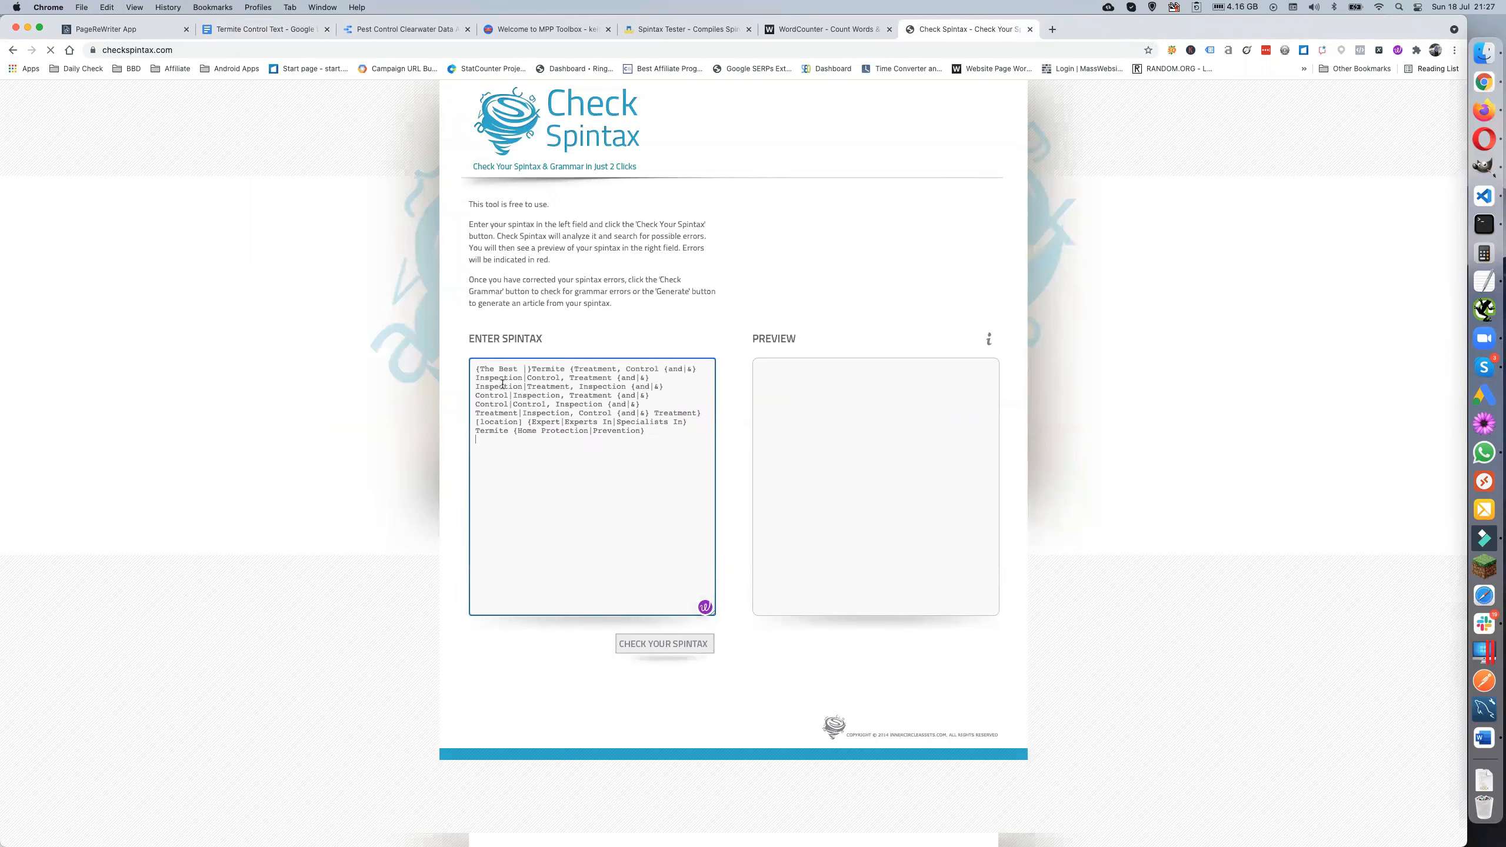
{"action": "left_click", "coordinate": [668, 647]}
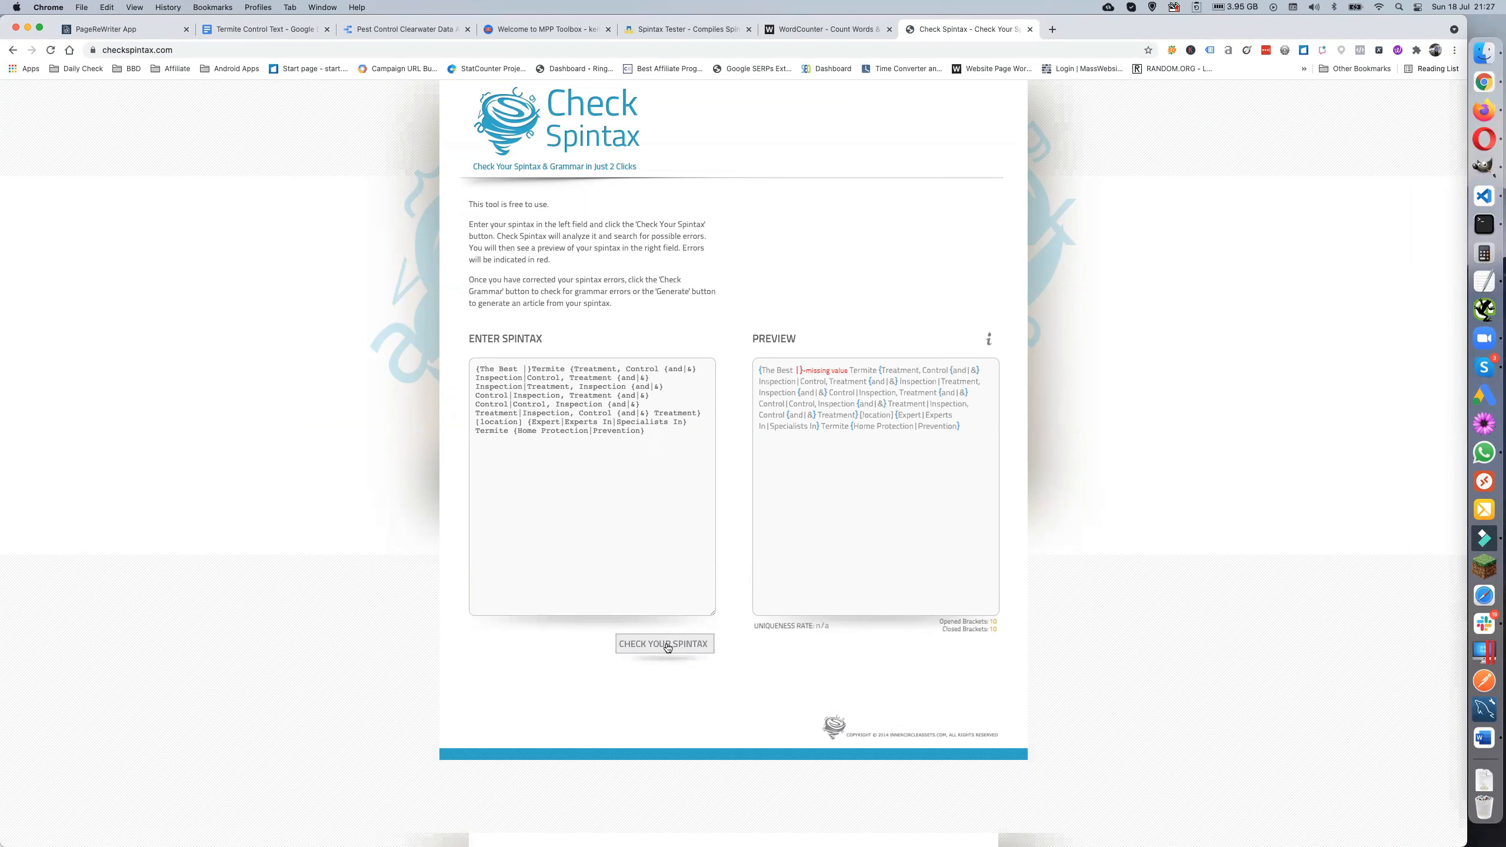
Fill the empty option after "The Best " with "x" and check the spintax again
{"action": "left_click", "coordinate": [526, 368]}
{"action": "type", "text": "x"}
{"action": "left_click", "coordinate": [662, 651]}
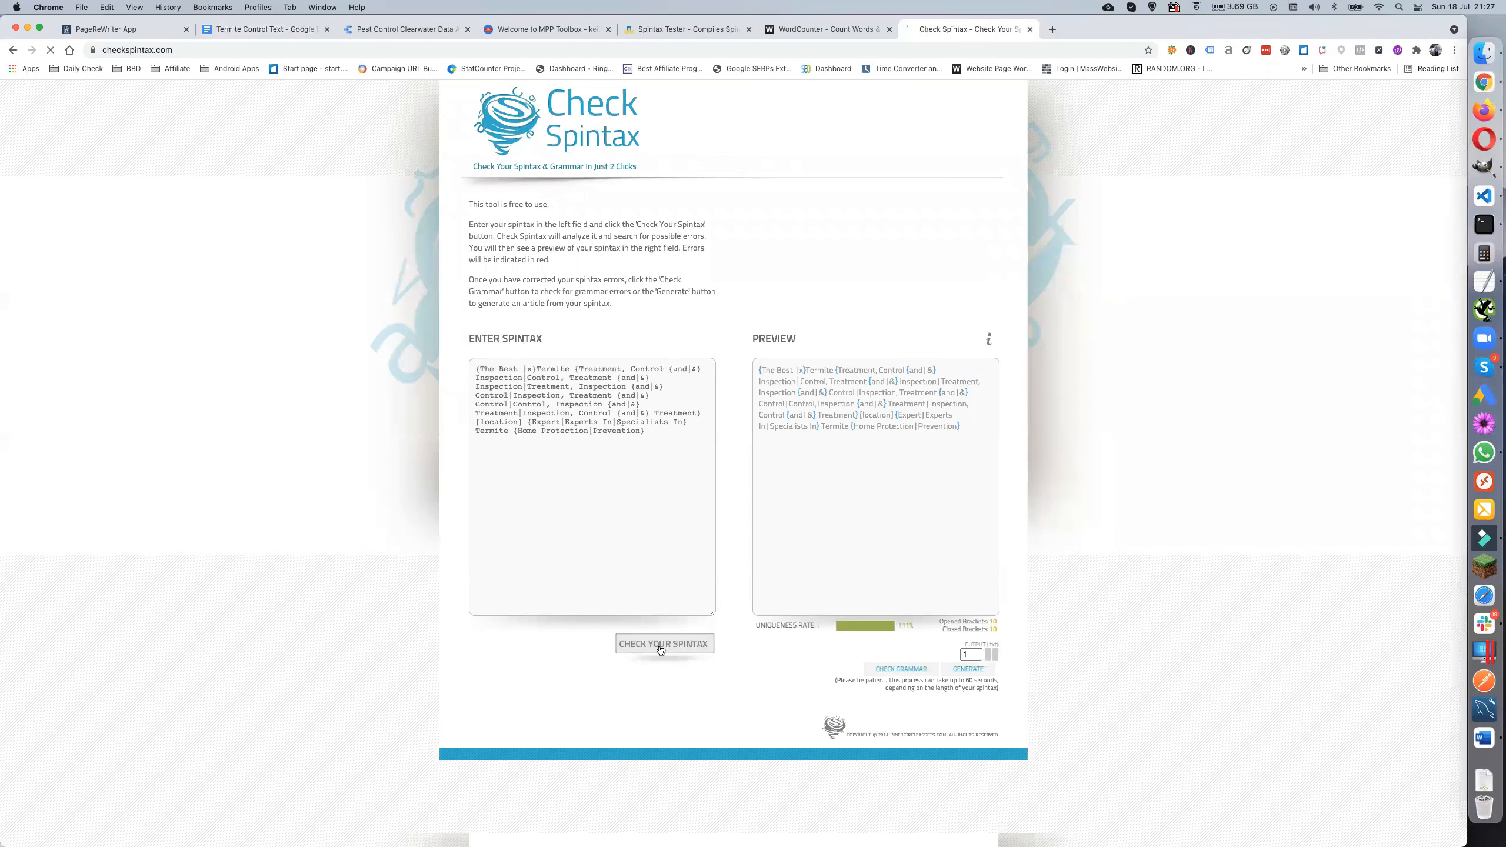
Enlarge the Check Spintax page and examine the "x" placeholder in the preview and the uniqueness rate
{"action": "left_click", "coordinate": [1454, 50]}
{"action": "left_click", "coordinate": [1413, 179]}
{"action": "left_click", "coordinate": [1414, 178]}
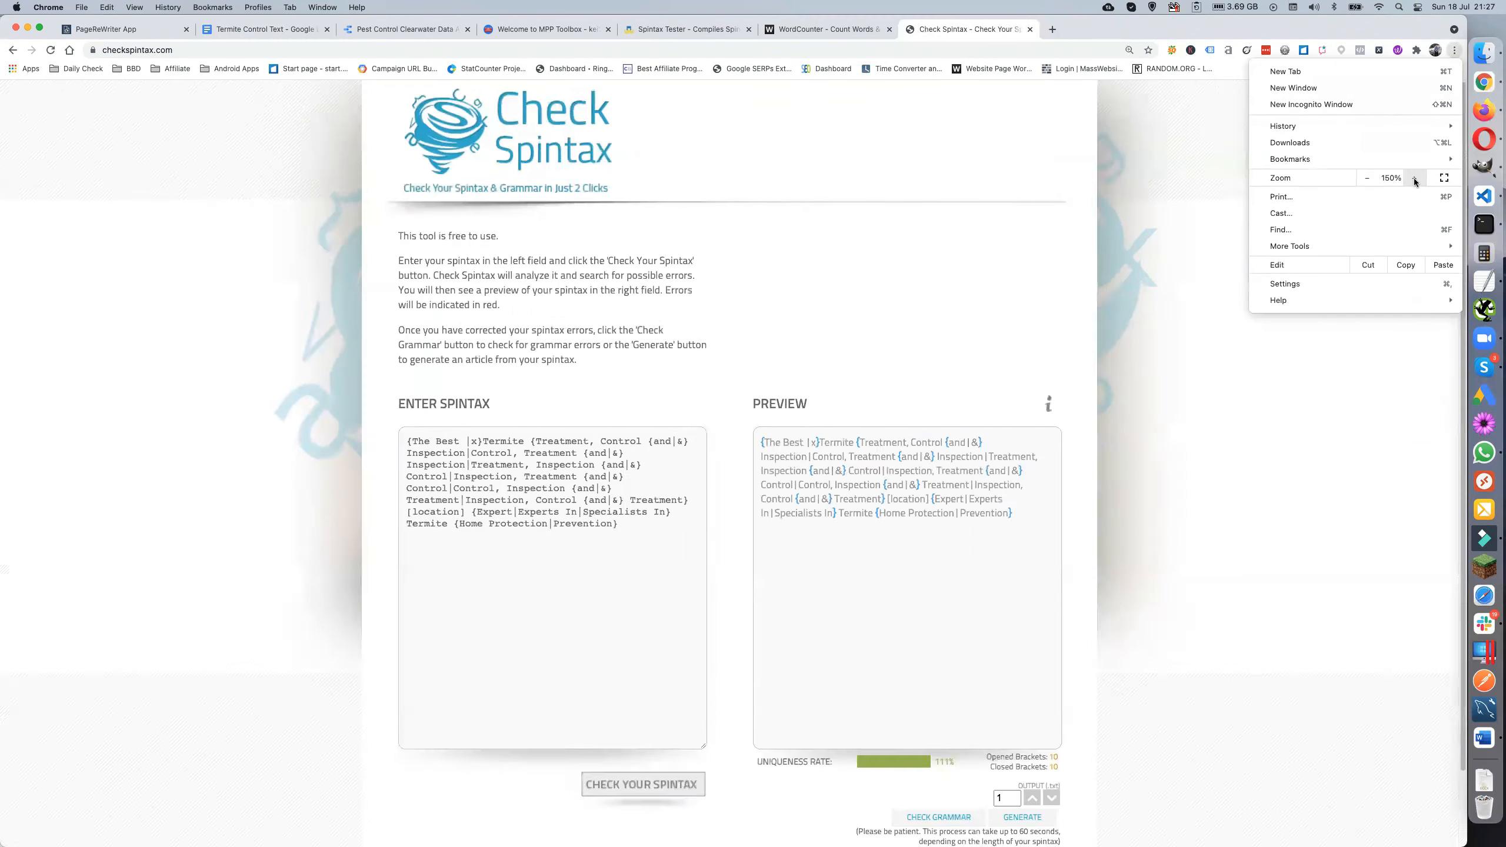
{"action": "left_click", "coordinate": [1414, 178]}
{"action": "left_click", "coordinate": [1414, 178]}
{"action": "left_click", "coordinate": [1256, 414]}
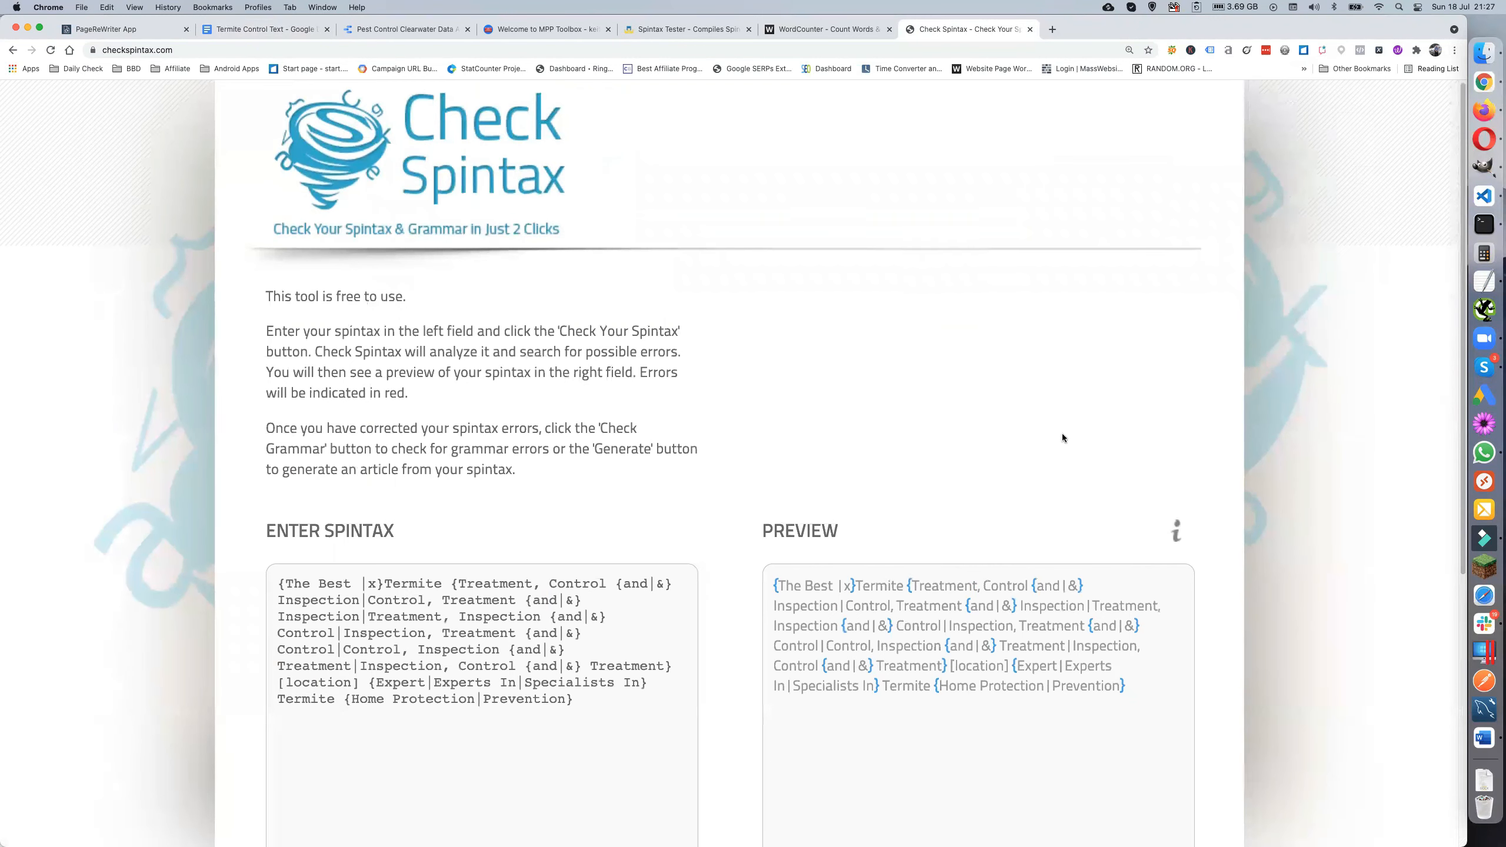
{"action": "scroll", "coordinate": [1062, 432], "scroll_direction": "down", "scroll_amount": 7}
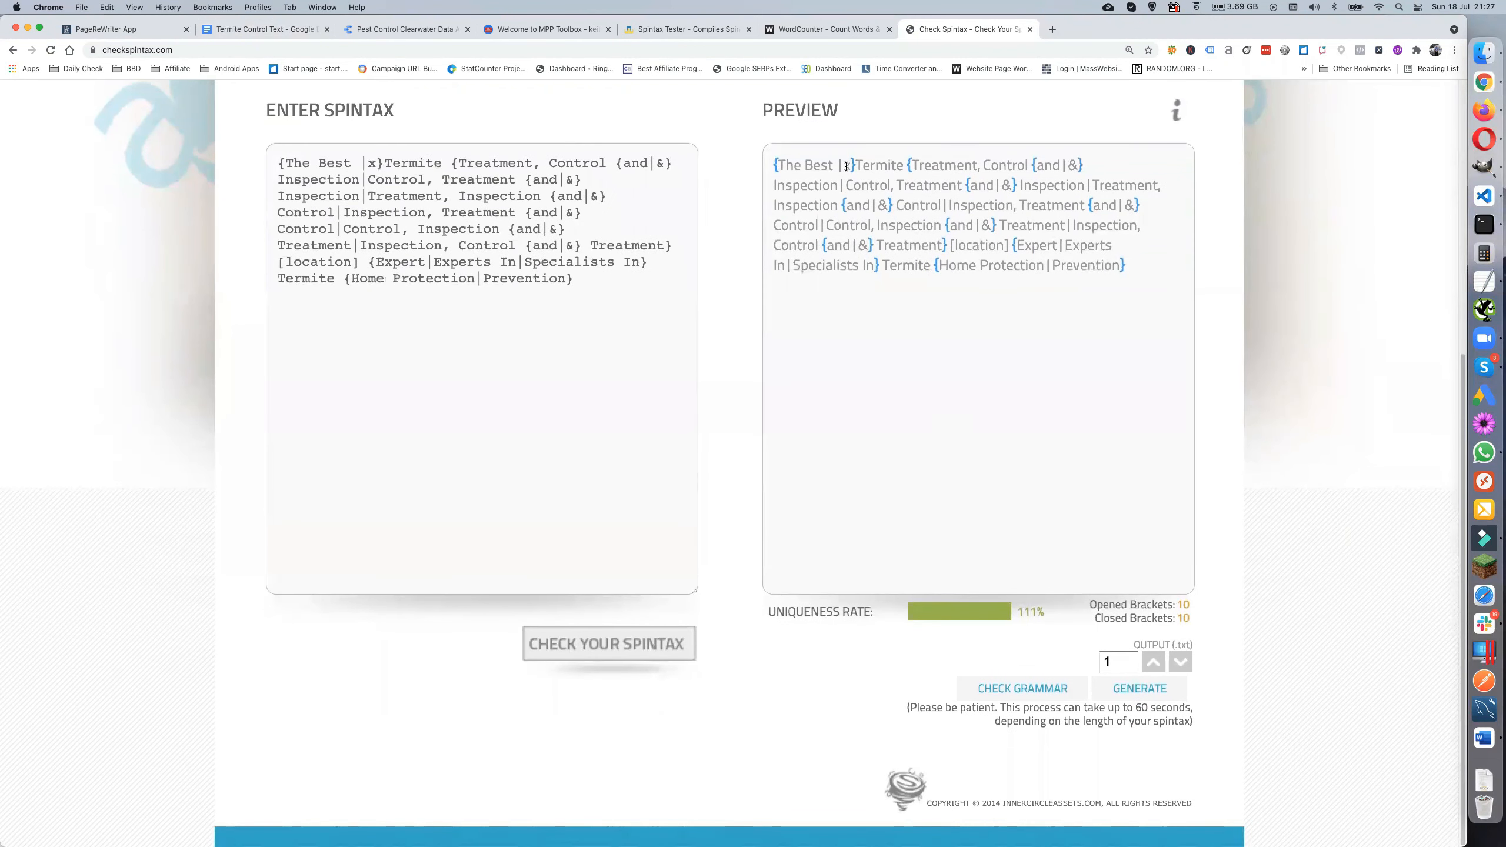
{"action": "left_click_drag", "start_coordinate": [845, 163], "coordinate": [851, 163]}
{"action": "left_click_drag", "start_coordinate": [1043, 611], "coordinate": [1020, 611]}
Copy the first meta title from the Google Docs document and paste it over the spintax in the Check Spintax entry field
{"action": "left_click", "coordinate": [272, 31]}
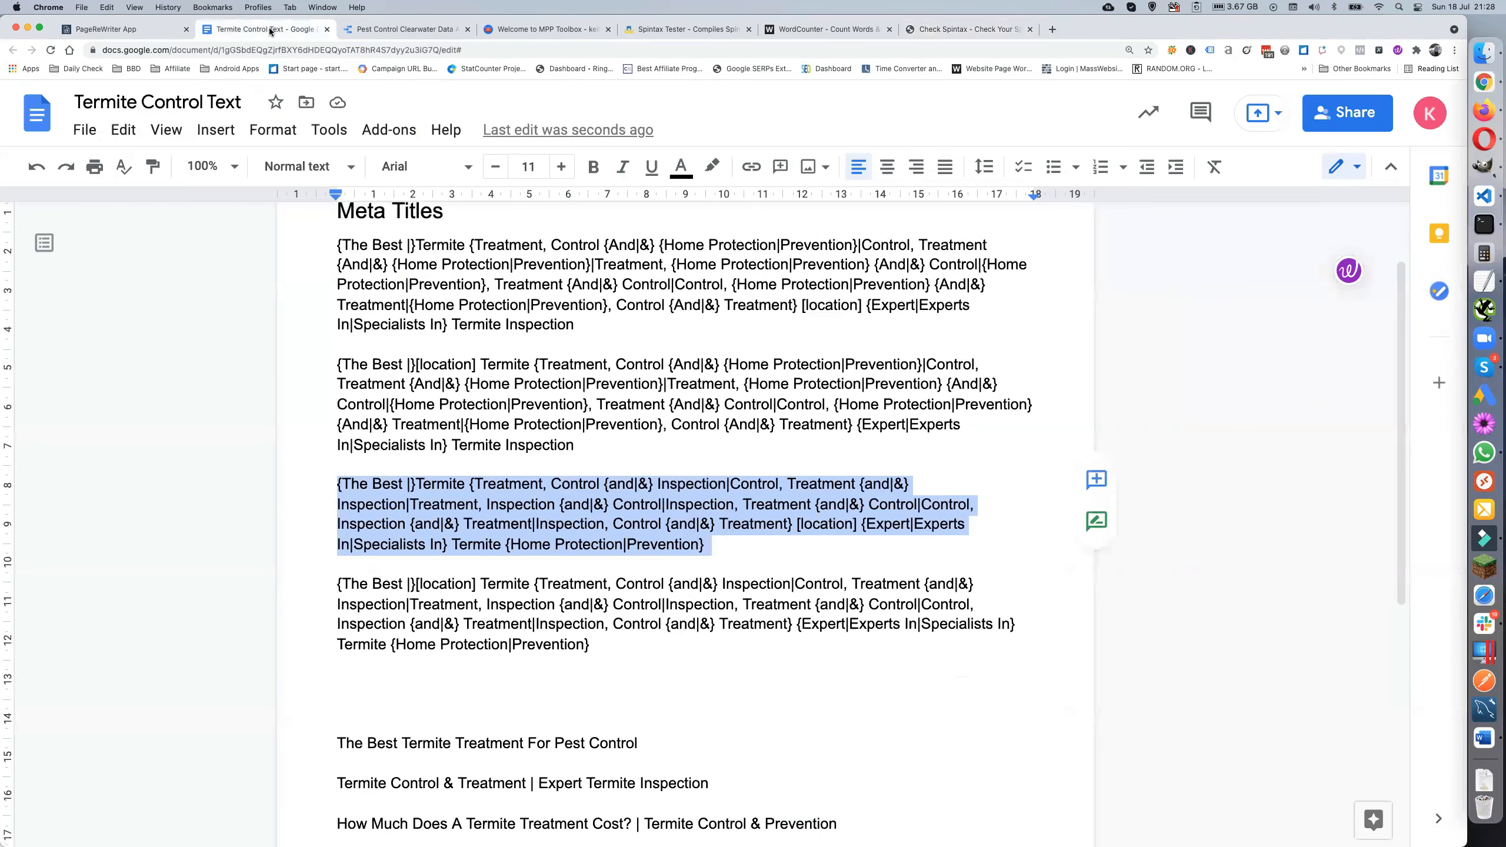
{"action": "triple_click", "coordinate": [430, 274]}
{"action": "key", "text": "super+c"}
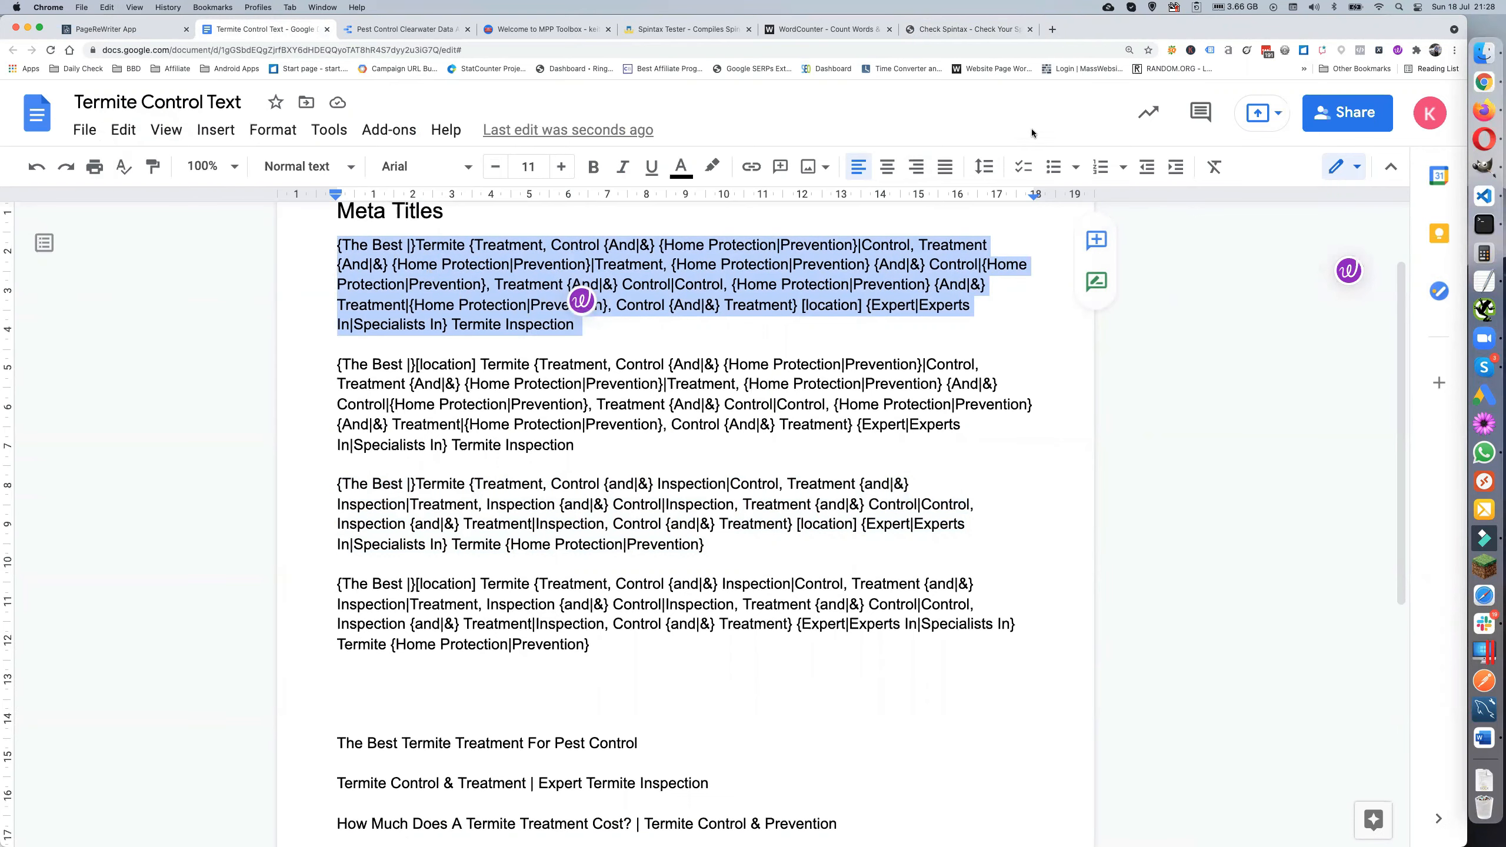
{"action": "left_click", "coordinate": [942, 28]}
{"action": "left_click", "coordinate": [406, 229]}
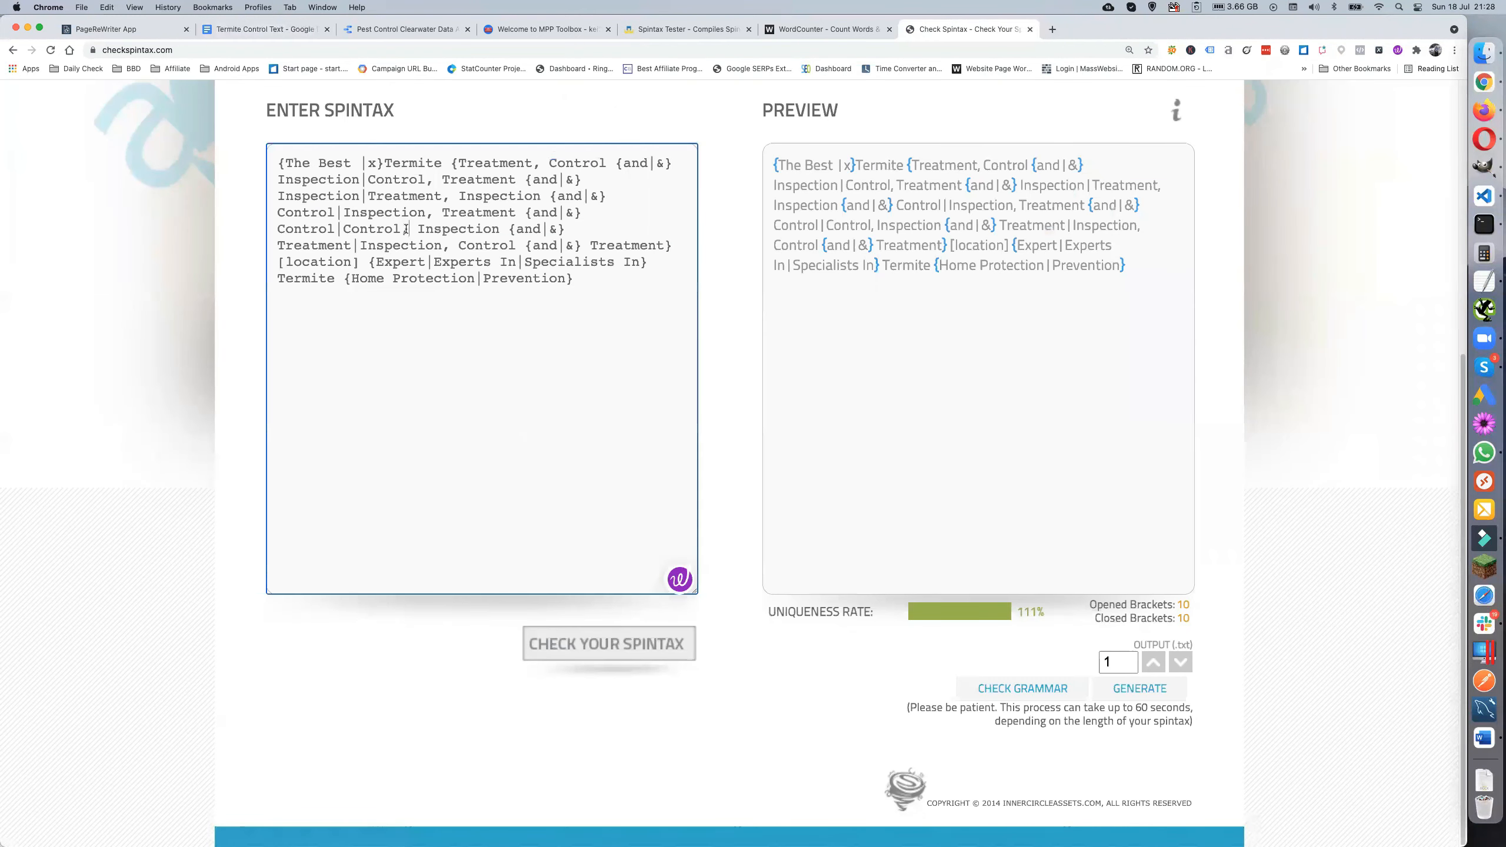
{"action": "key", "text": "super+a"}
{"action": "key", "text": "super+v"}
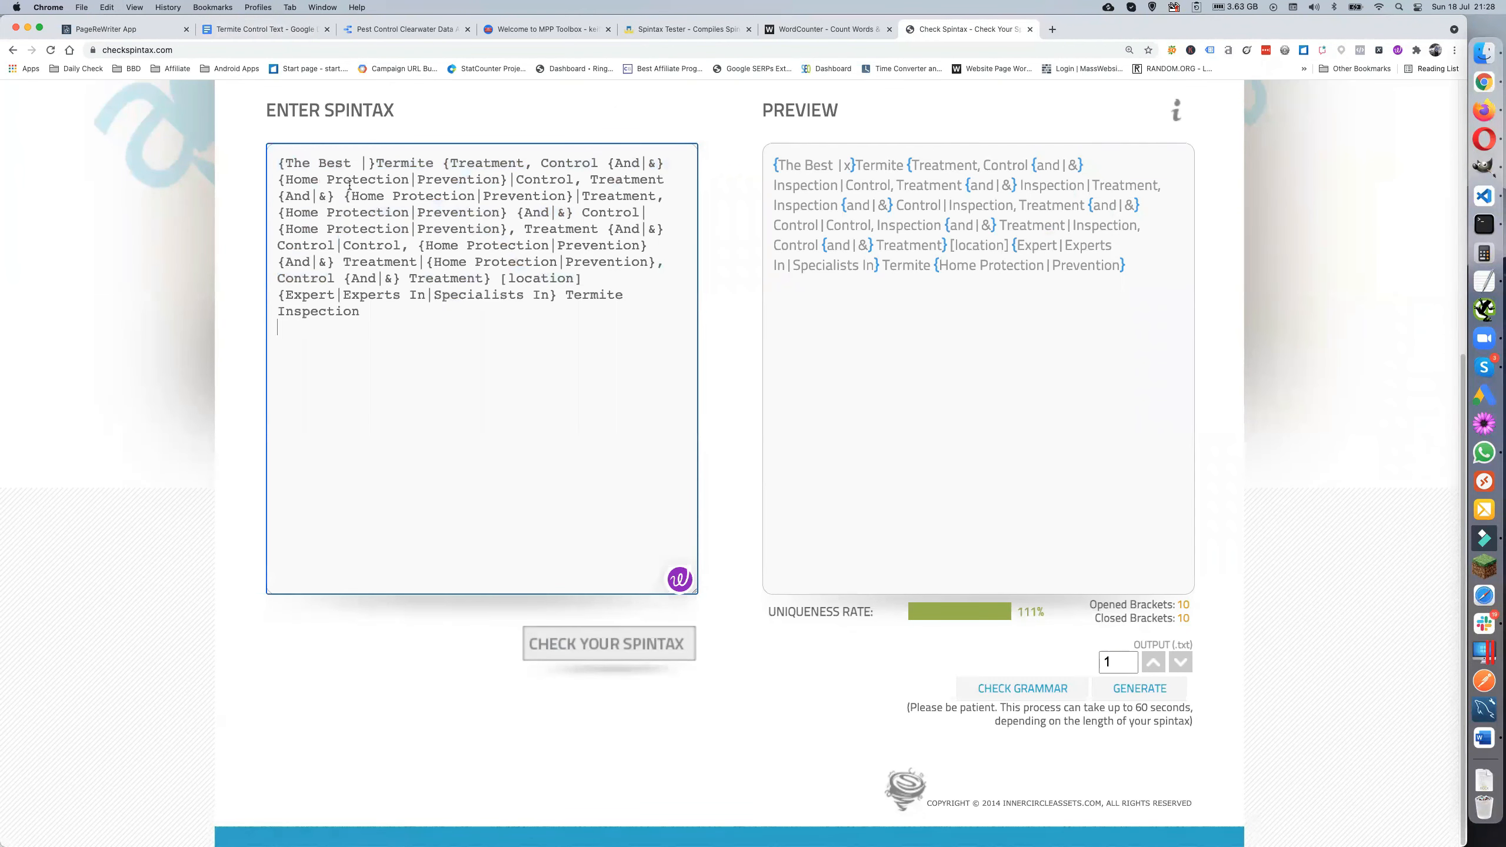
Add "x" as the second option of the first title's "{The Best |}" group and check the spintax
{"action": "left_click", "coordinate": [370, 161]}
{"action": "type", "text": "x"}
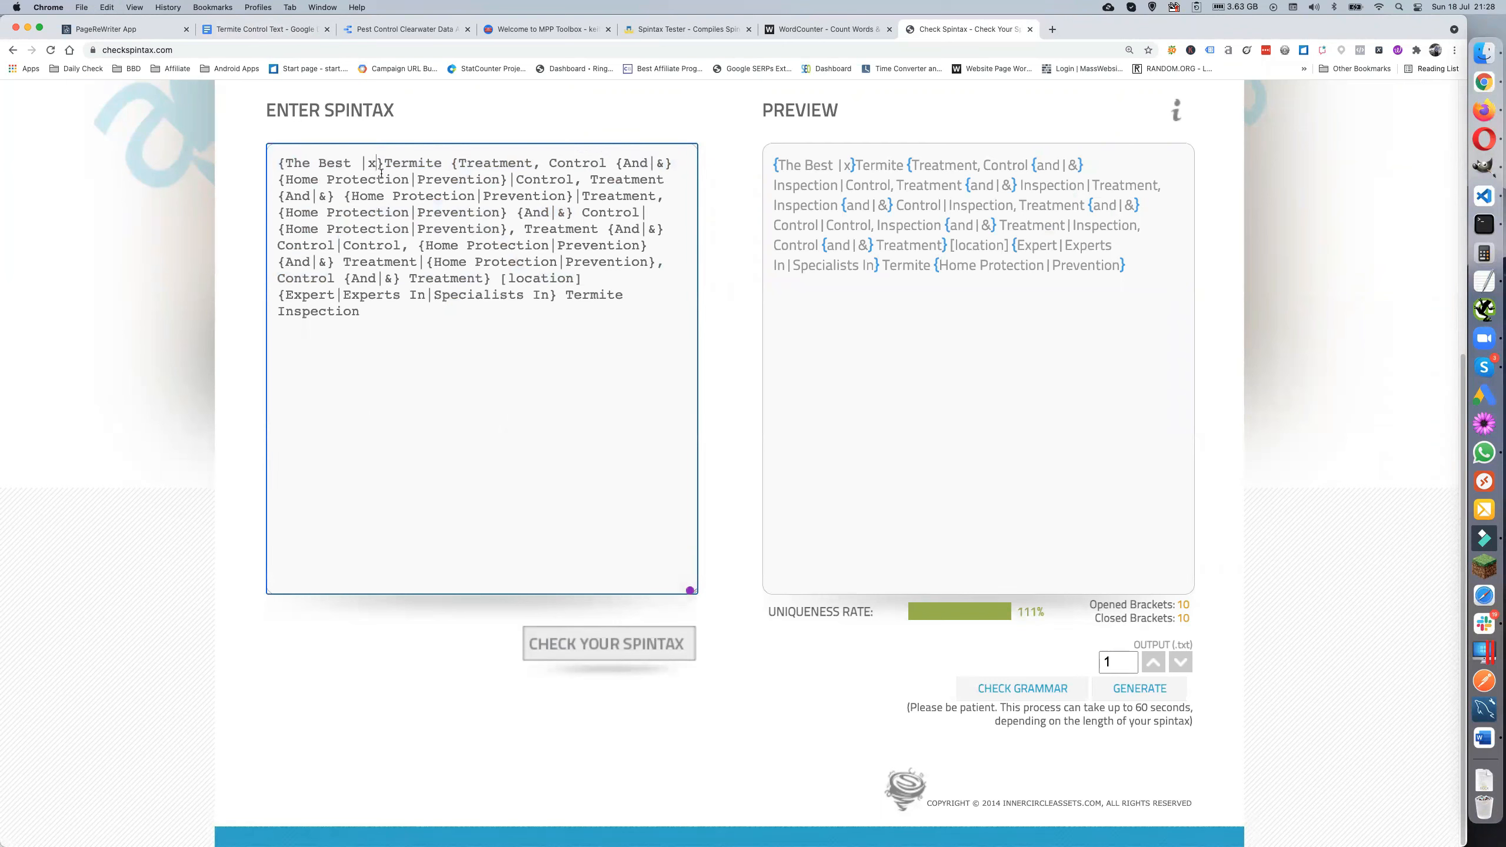
{"action": "left_click", "coordinate": [616, 644]}
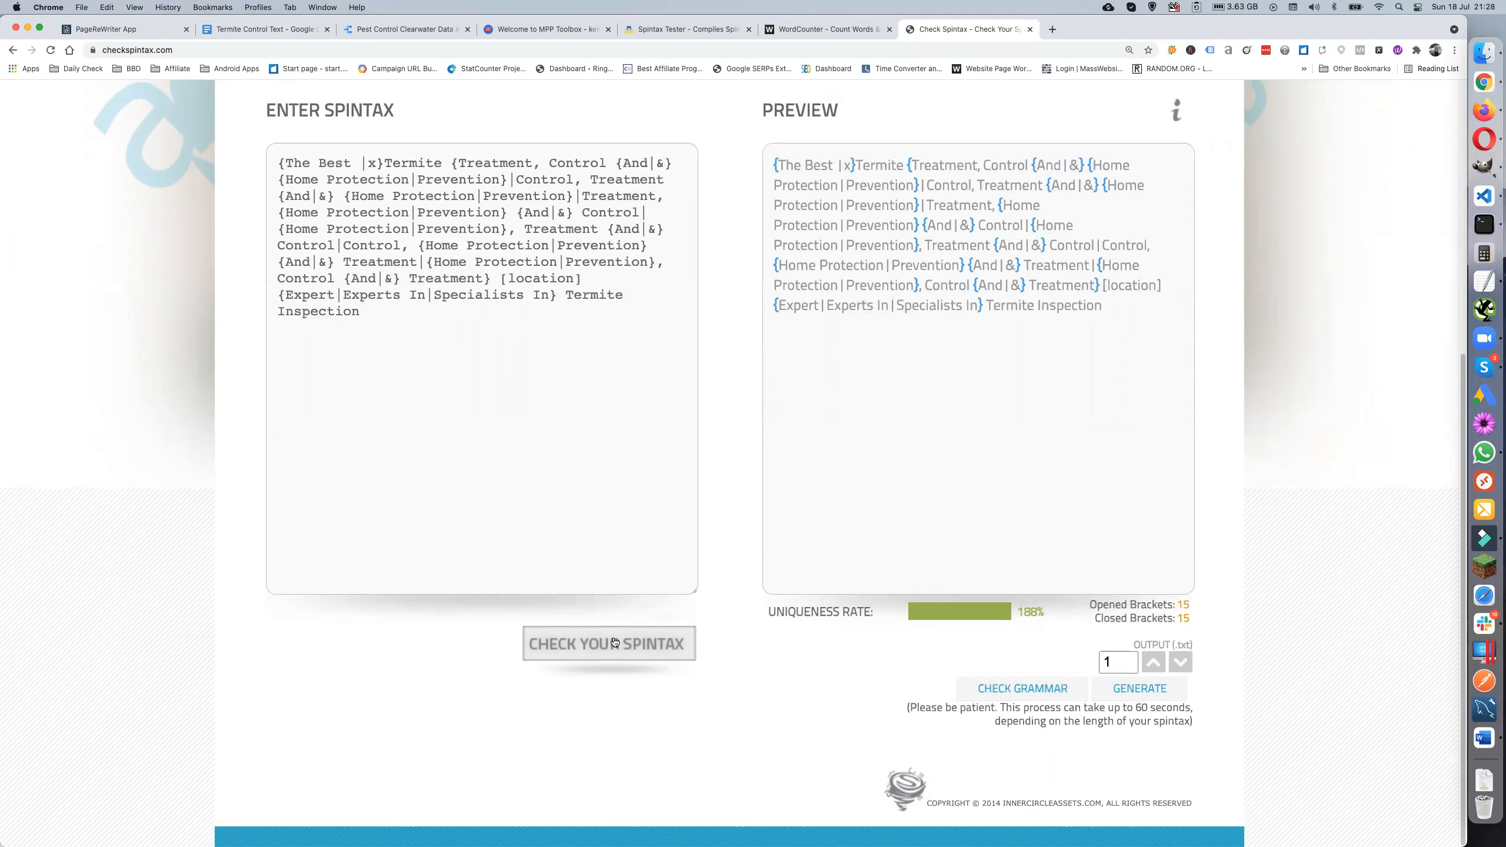
{"action": "left_click", "coordinate": [615, 642]}
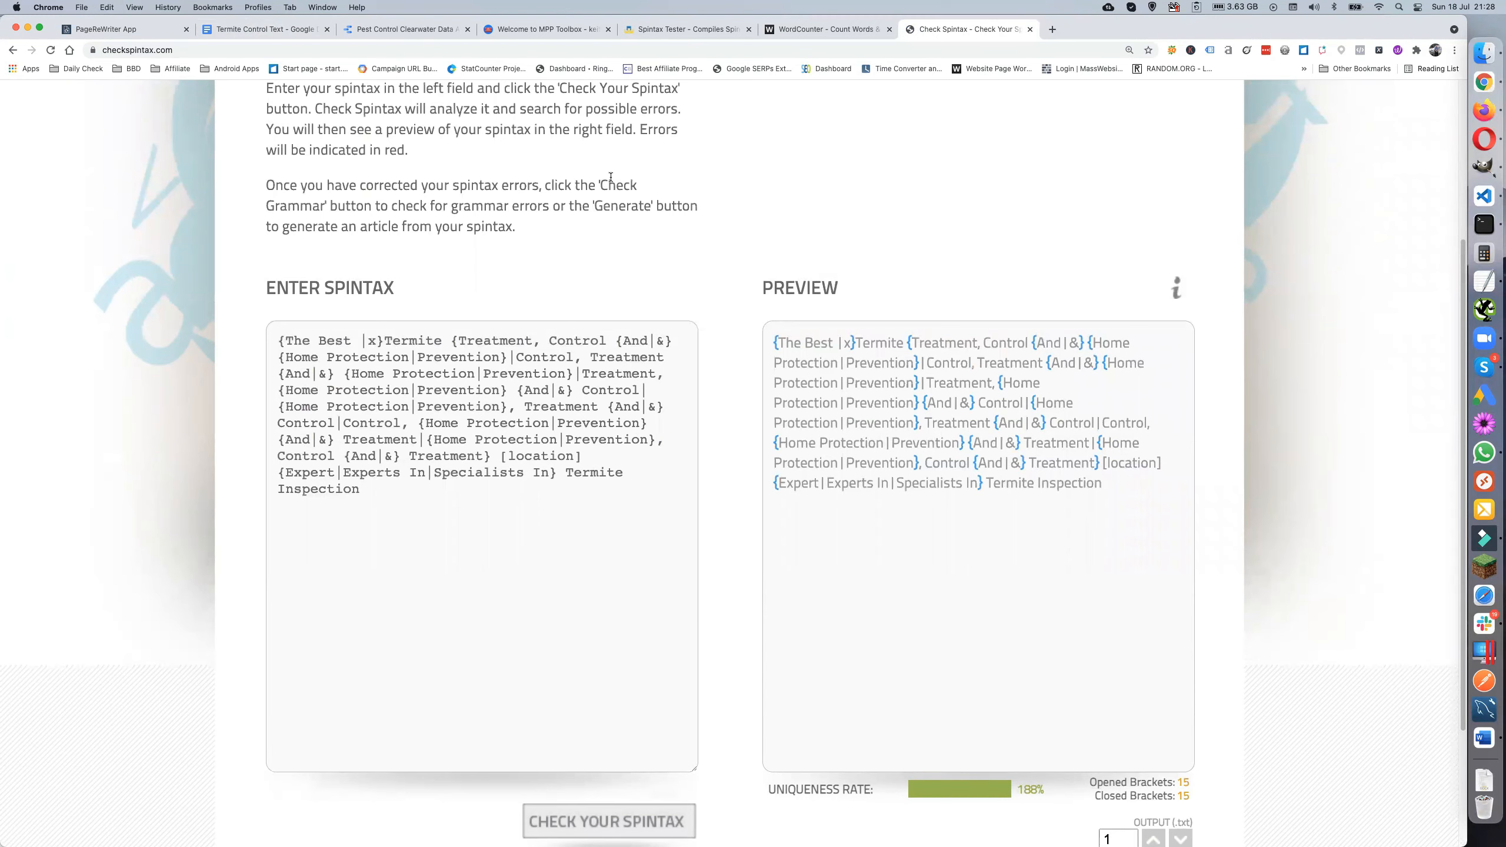
Return to the Google Docs document and review the four spintax meta titles and the original titles beneath them
{"action": "left_click", "coordinate": [291, 29]}
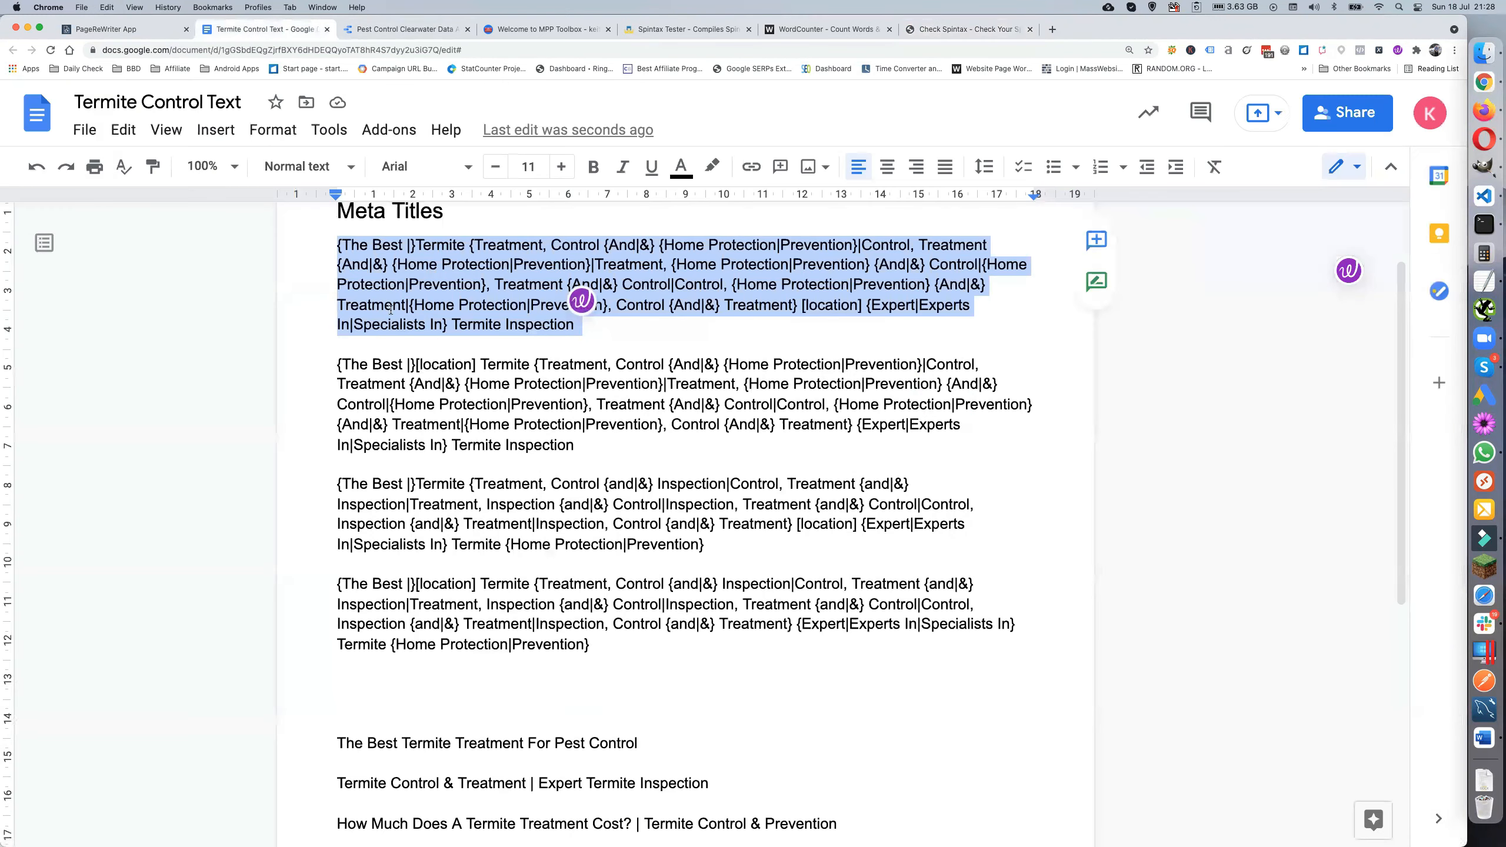
{"action": "scroll", "coordinate": [475, 475], "scroll_direction": "down", "scroll_amount": 3}
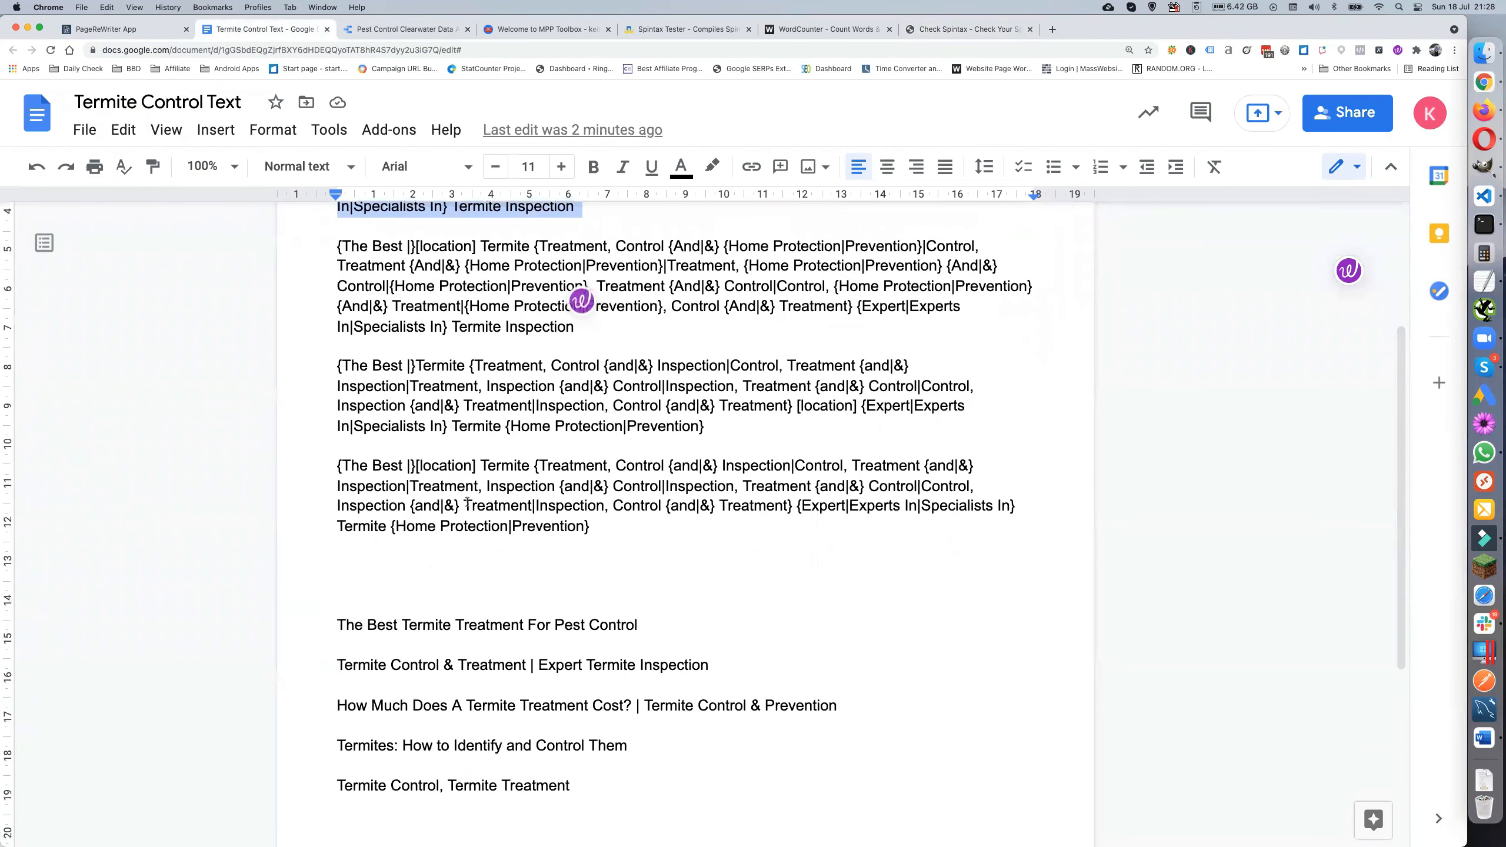
{"action": "scroll", "coordinate": [451, 501], "scroll_direction": "up", "scroll_amount": 7}
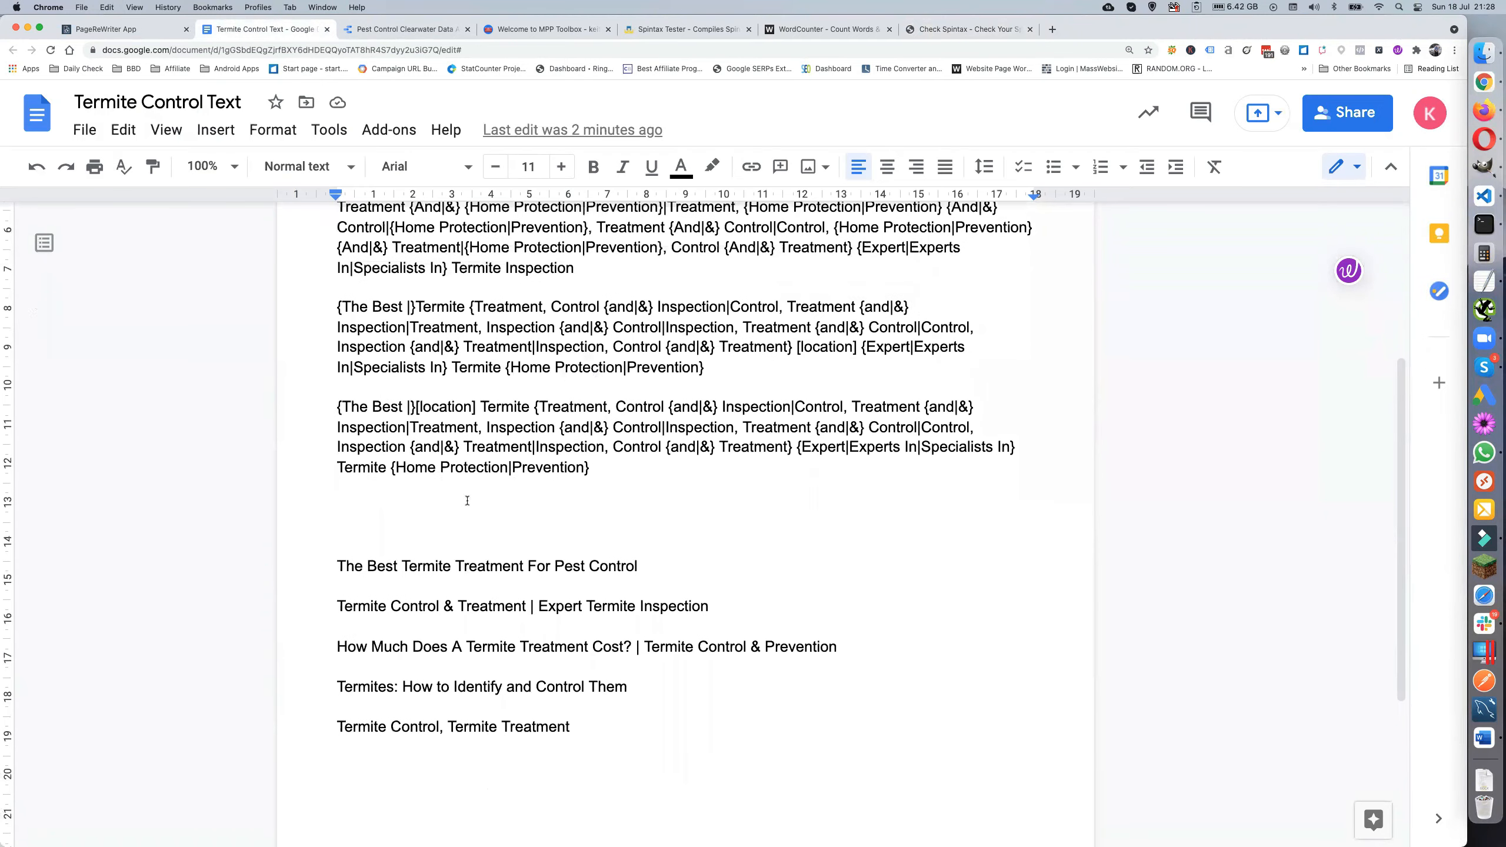
{"action": "scroll", "coordinate": [430, 500], "scroll_direction": "down", "scroll_amount": 2}
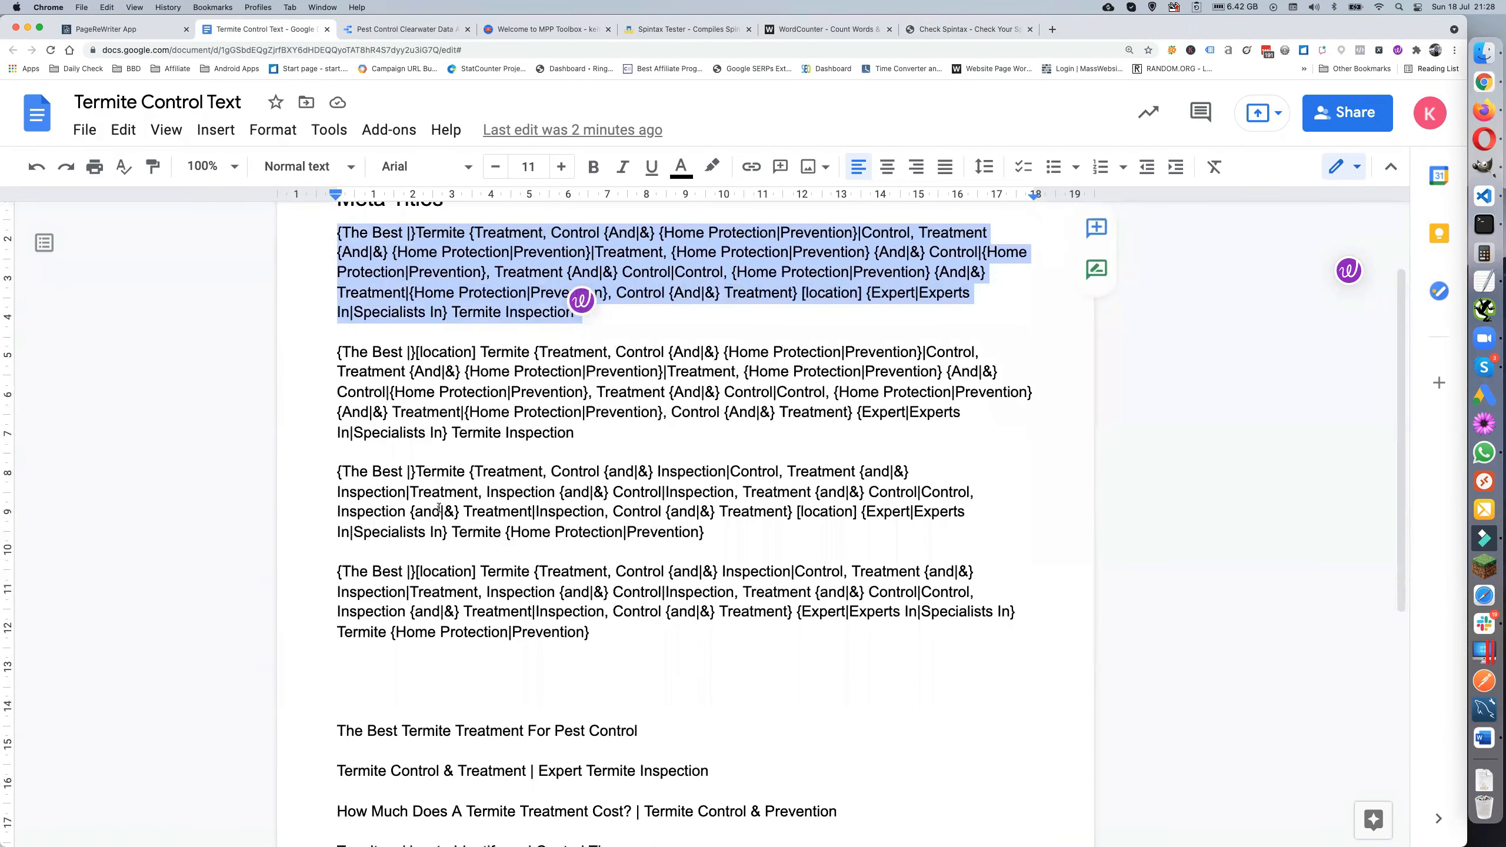
{"action": "scroll", "coordinate": [427, 504], "scroll_direction": "down", "scroll_amount": 2}
{"action": "scroll", "coordinate": [421, 511], "scroll_direction": "down", "scroll_amount": 1}
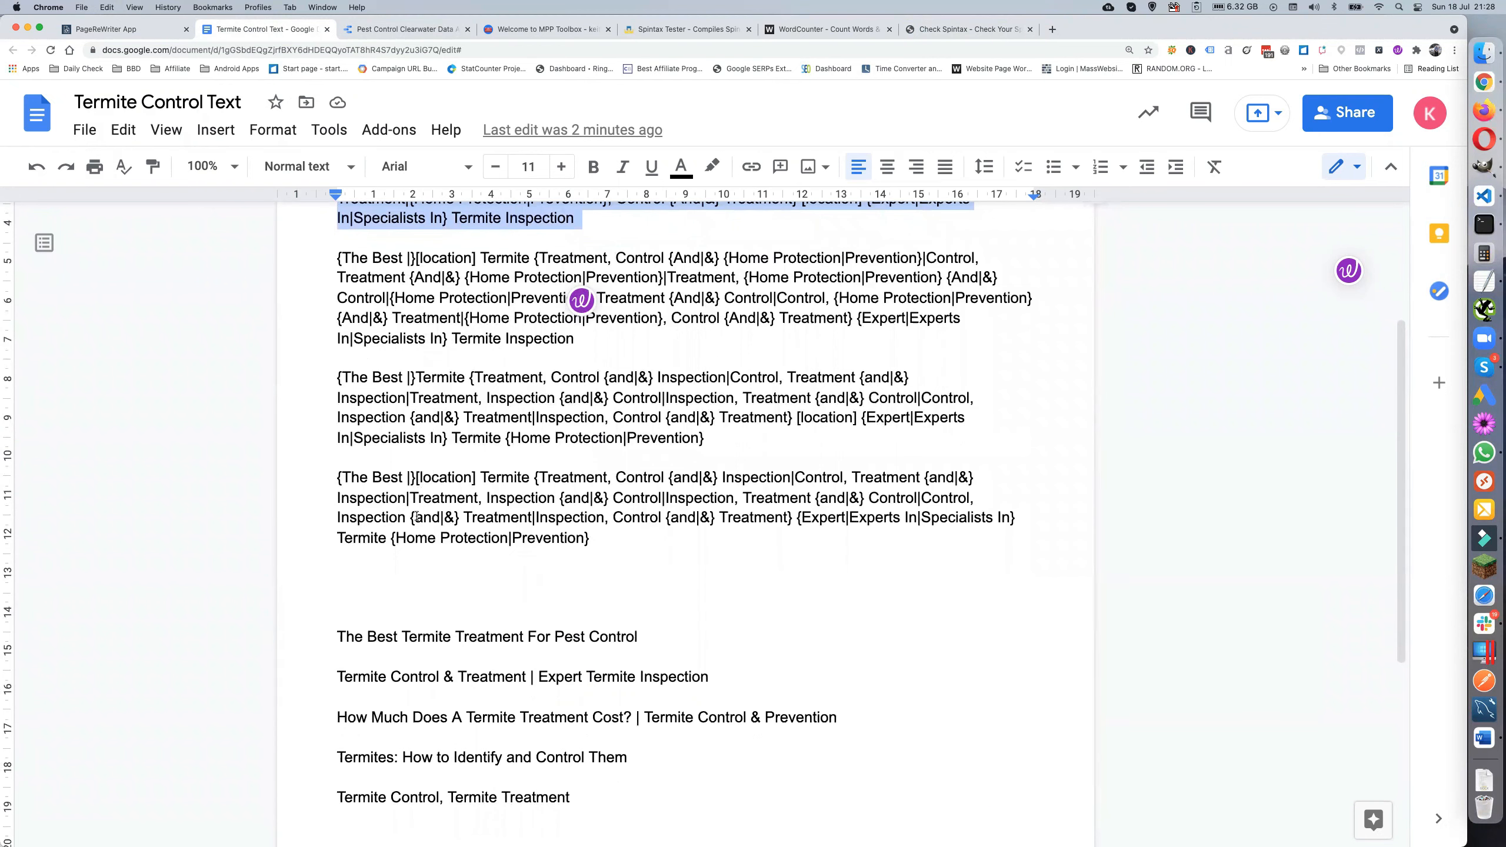
{"action": "scroll", "coordinate": [417, 517], "scroll_direction": "down", "scroll_amount": 1}
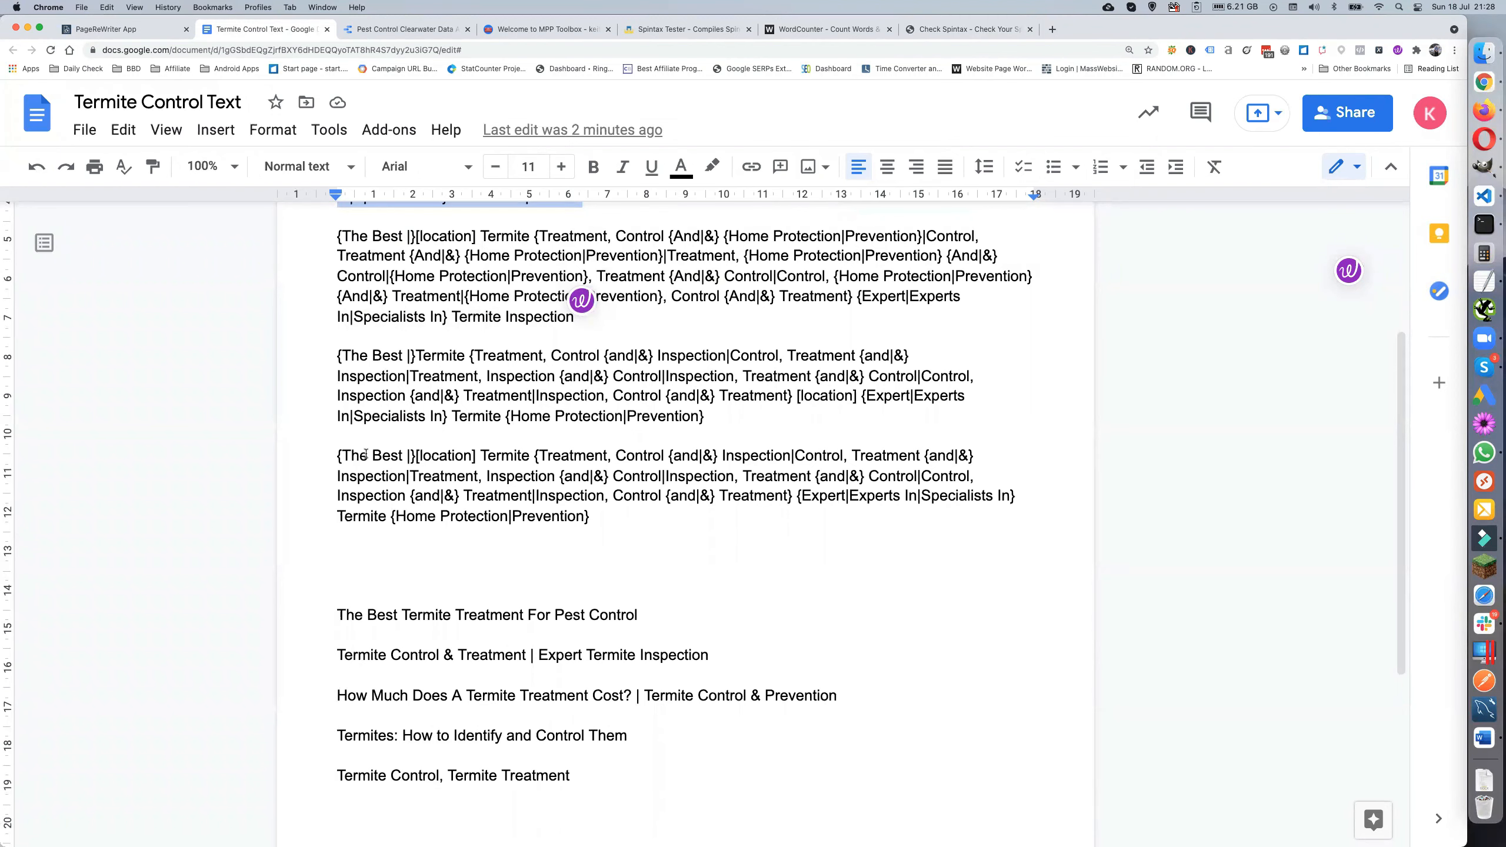
{"action": "scroll", "coordinate": [306, 416], "scroll_direction": "up", "scroll_amount": 2}
{"action": "scroll", "coordinate": [306, 416], "scroll_direction": "up", "scroll_amount": 3}
{"action": "scroll", "coordinate": [578, 298], "scroll_direction": "down", "scroll_amount": 1}
Duplicate the third and fourth meta titles directly below the fourth one, separated by a blank line
{"action": "left_click", "coordinate": [337, 475]}
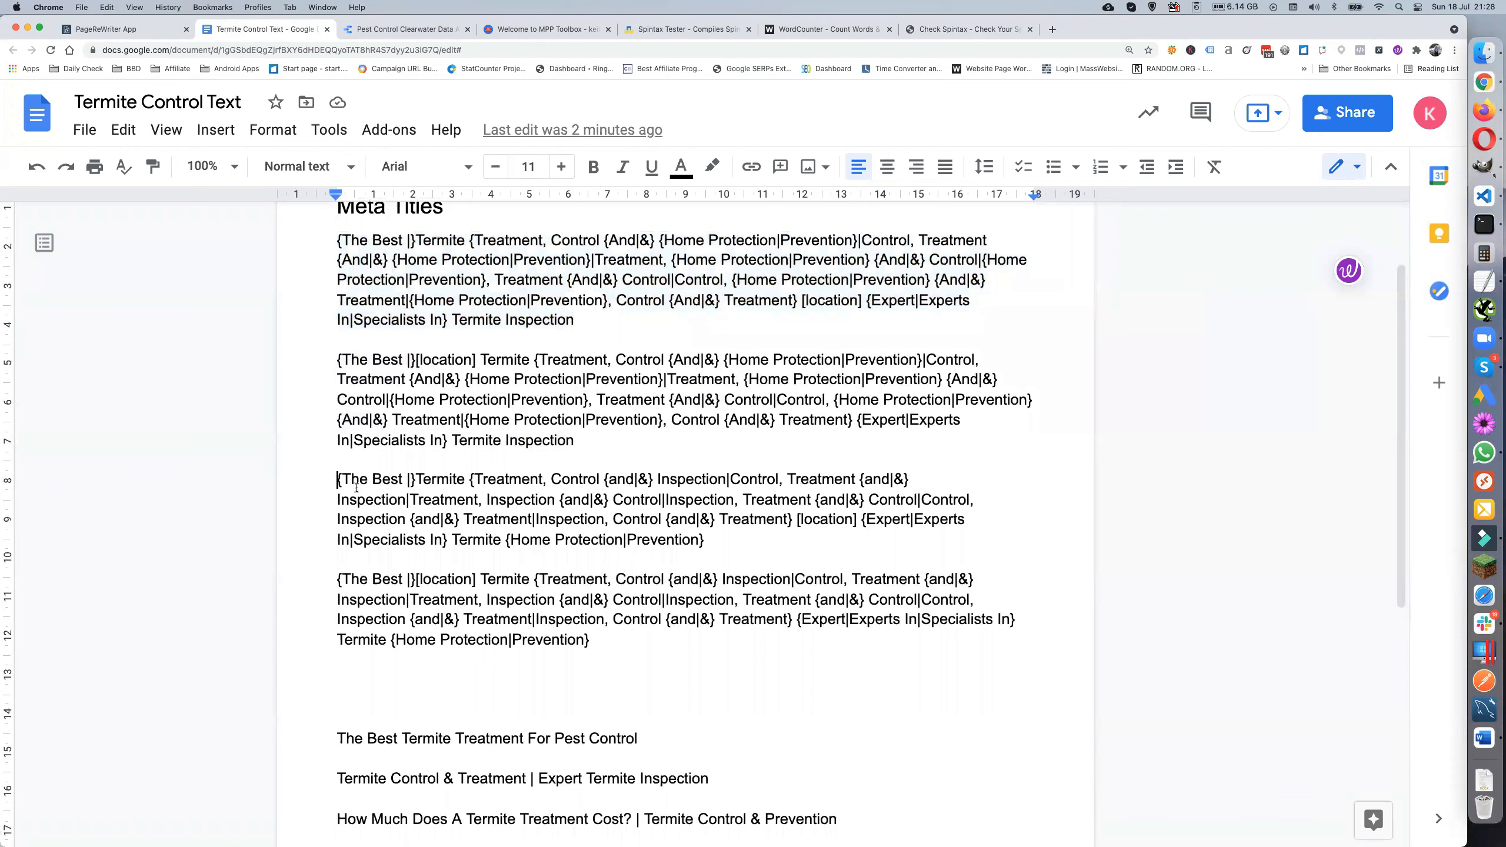
{"action": "left_click", "coordinate": [596, 640], "text": "shift"}
{"action": "key", "text": "super+c"}
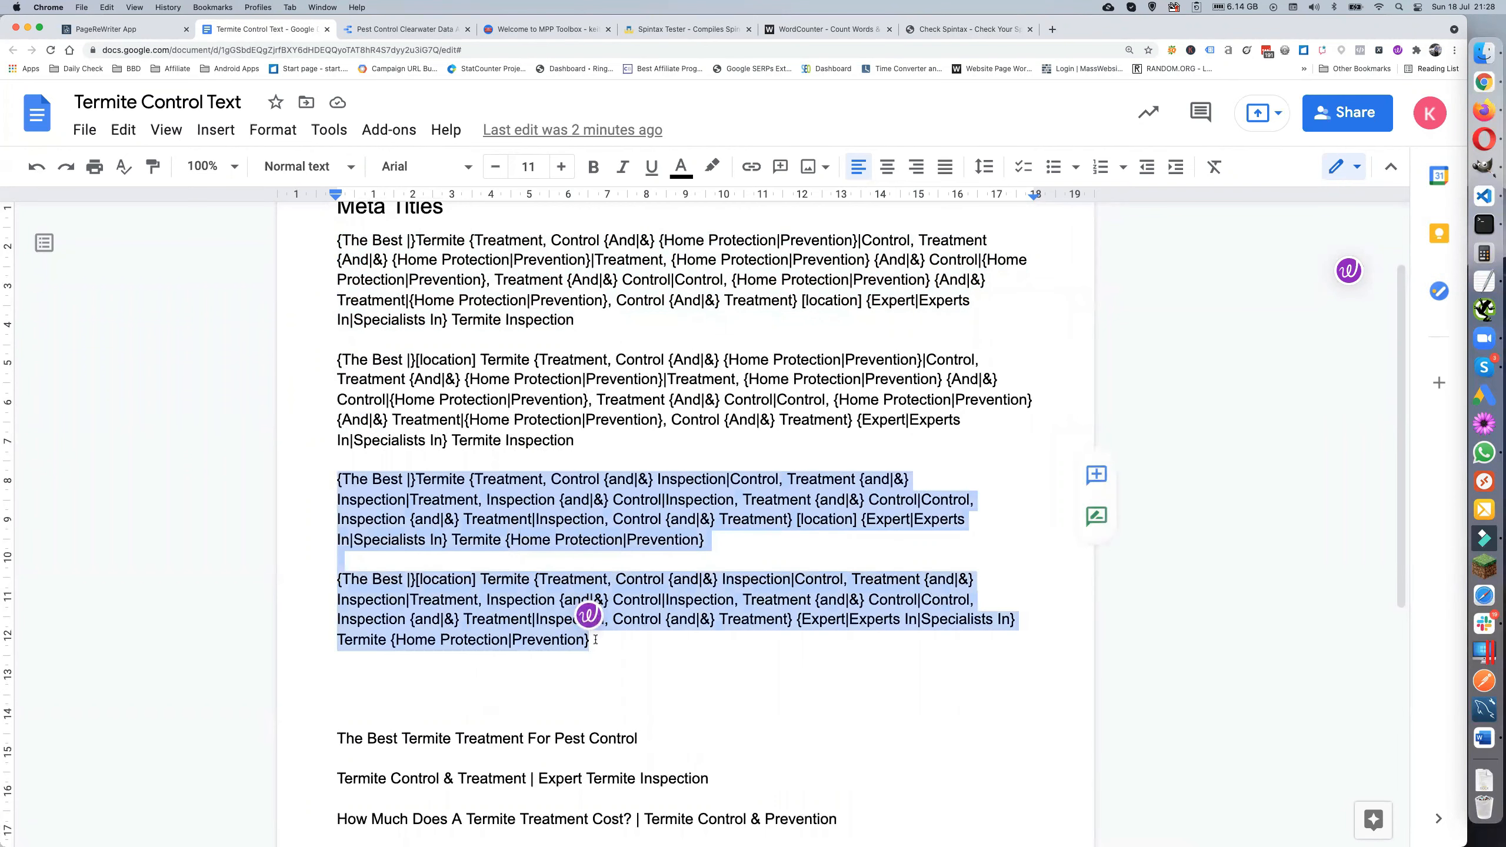
{"action": "left_click", "coordinate": [614, 639]}
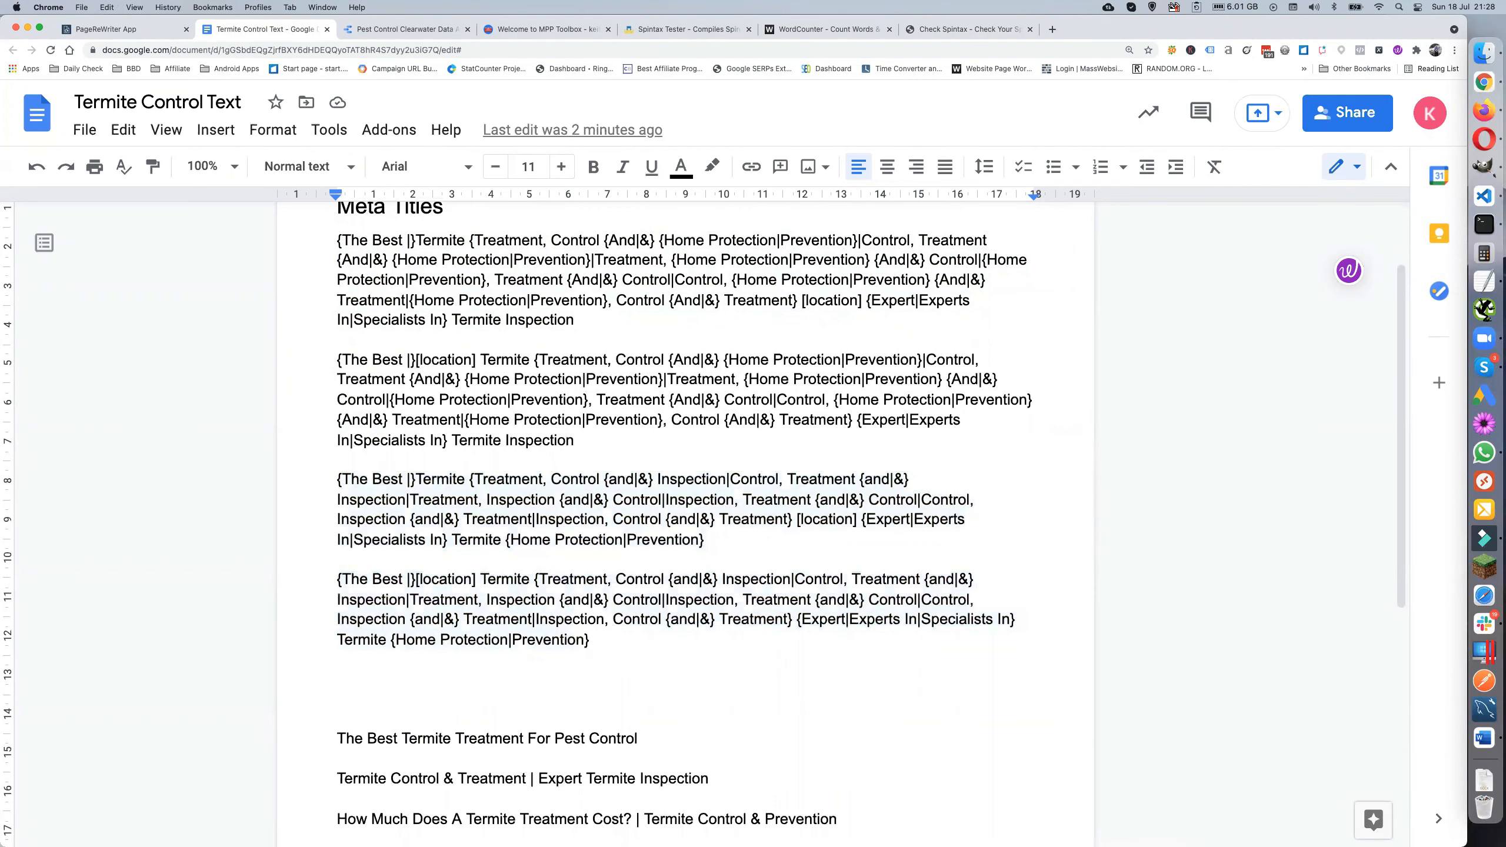
{"action": "key", "text": "Return"}
{"action": "key", "text": "Return"}
{"action": "key", "text": "super+v"}
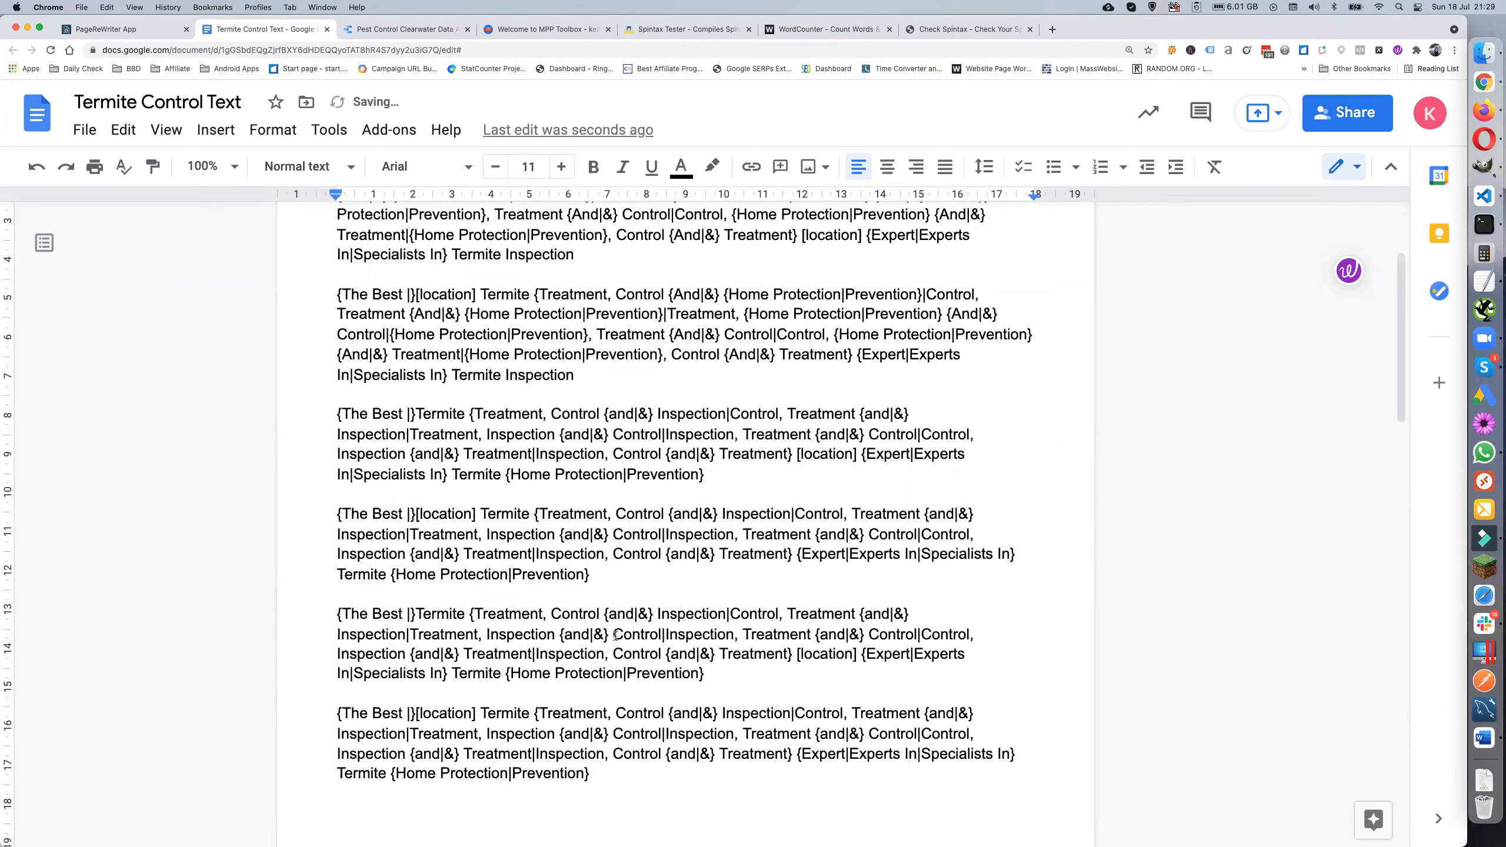
Examine the duplicated titles in the document and the spintax templates open in TextEdit
{"action": "scroll", "coordinate": [615, 635], "scroll_direction": "down", "scroll_amount": 4}
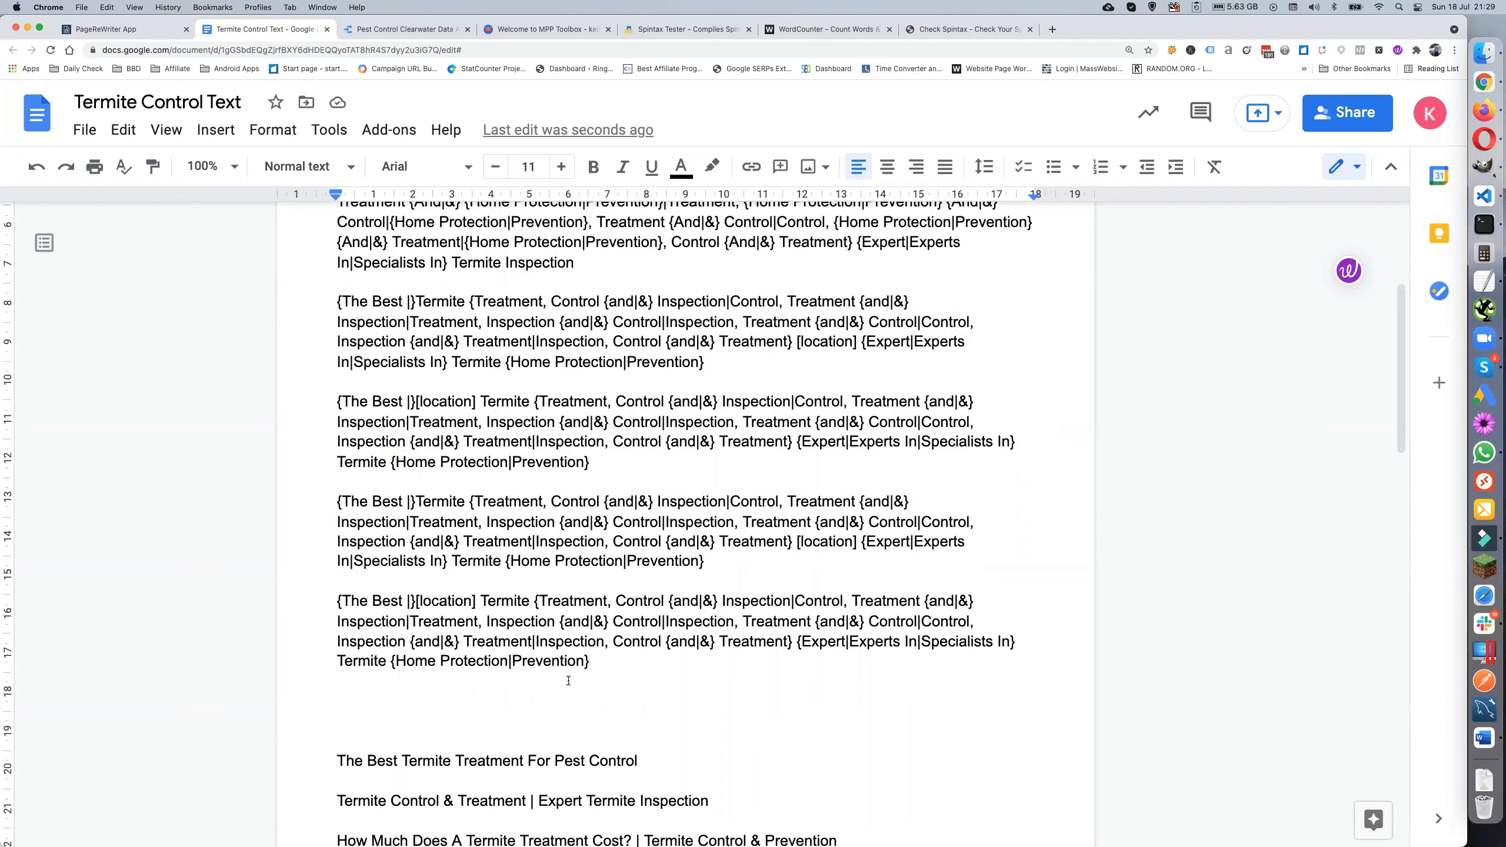
{"action": "scroll", "coordinate": [568, 680], "scroll_direction": "down", "scroll_amount": 1}
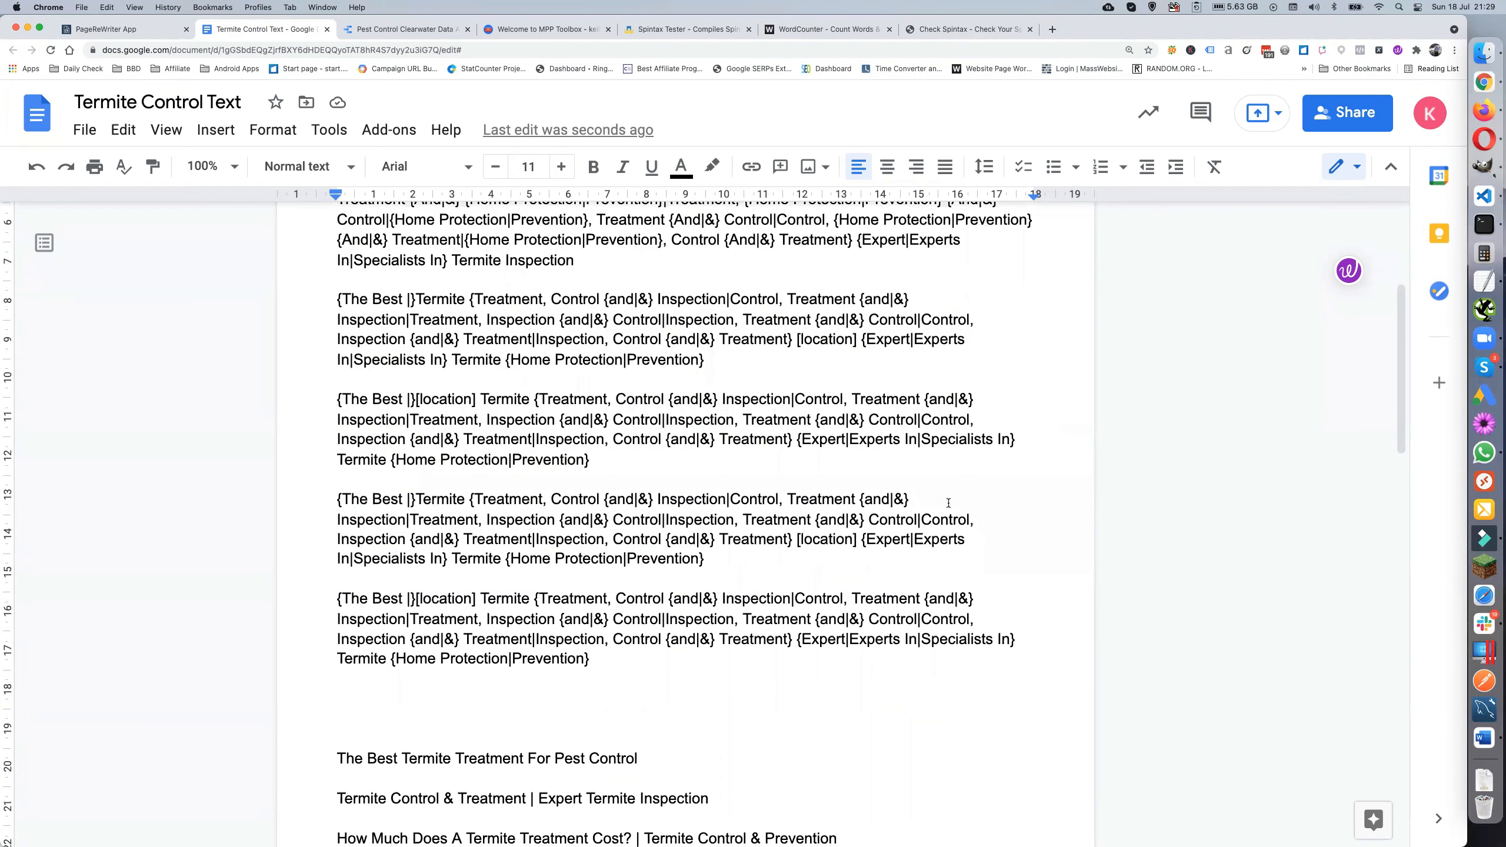
{"action": "left_click", "coordinate": [1483, 283]}
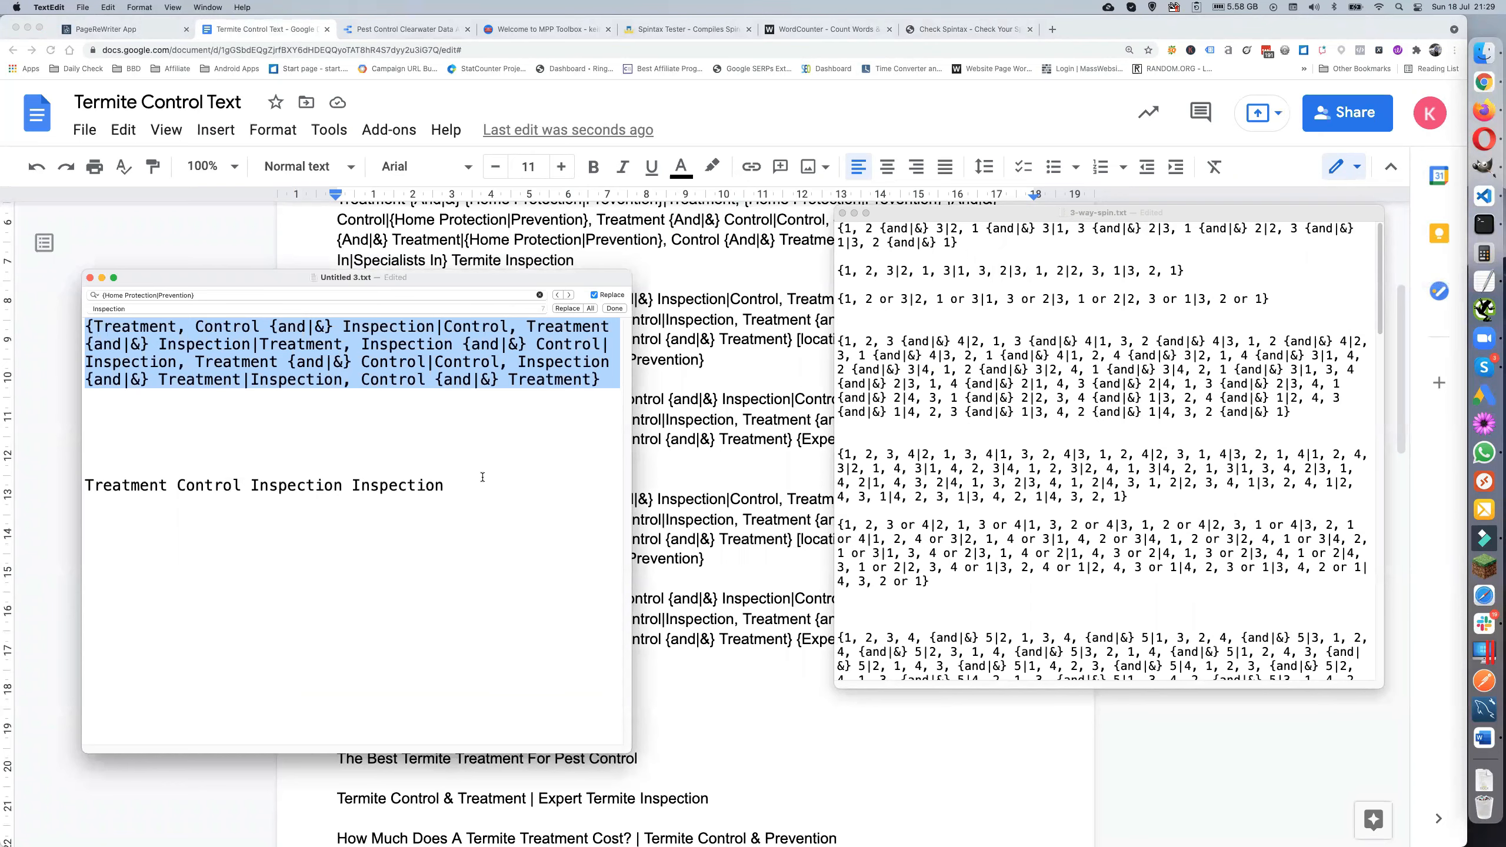
{"action": "left_click", "coordinate": [679, 542]}
{"action": "scroll", "coordinate": [679, 542], "scroll_direction": "down", "scroll_amount": 3}
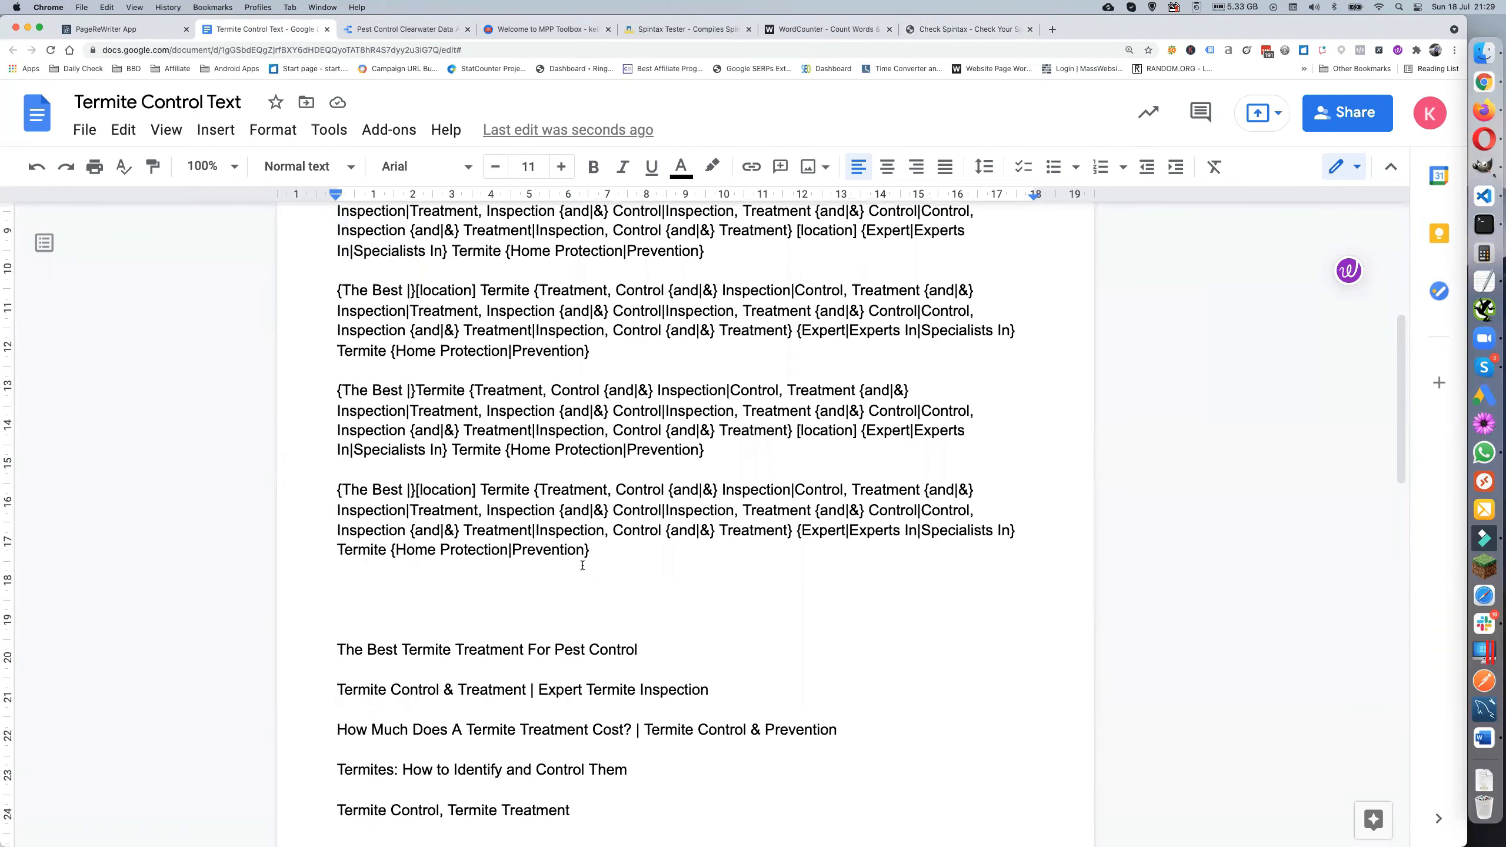
{"action": "scroll", "coordinate": [582, 565], "scroll_direction": "down", "scroll_amount": 1}
{"action": "scroll", "coordinate": [581, 566], "scroll_direction": "up", "scroll_amount": 1}
{"action": "scroll", "coordinate": [469, 571], "scroll_direction": "down", "scroll_amount": 1}
Enter the words "Control" and "inspection" on separate lines below the last duplicated title
{"action": "left_click", "coordinate": [434, 591]}
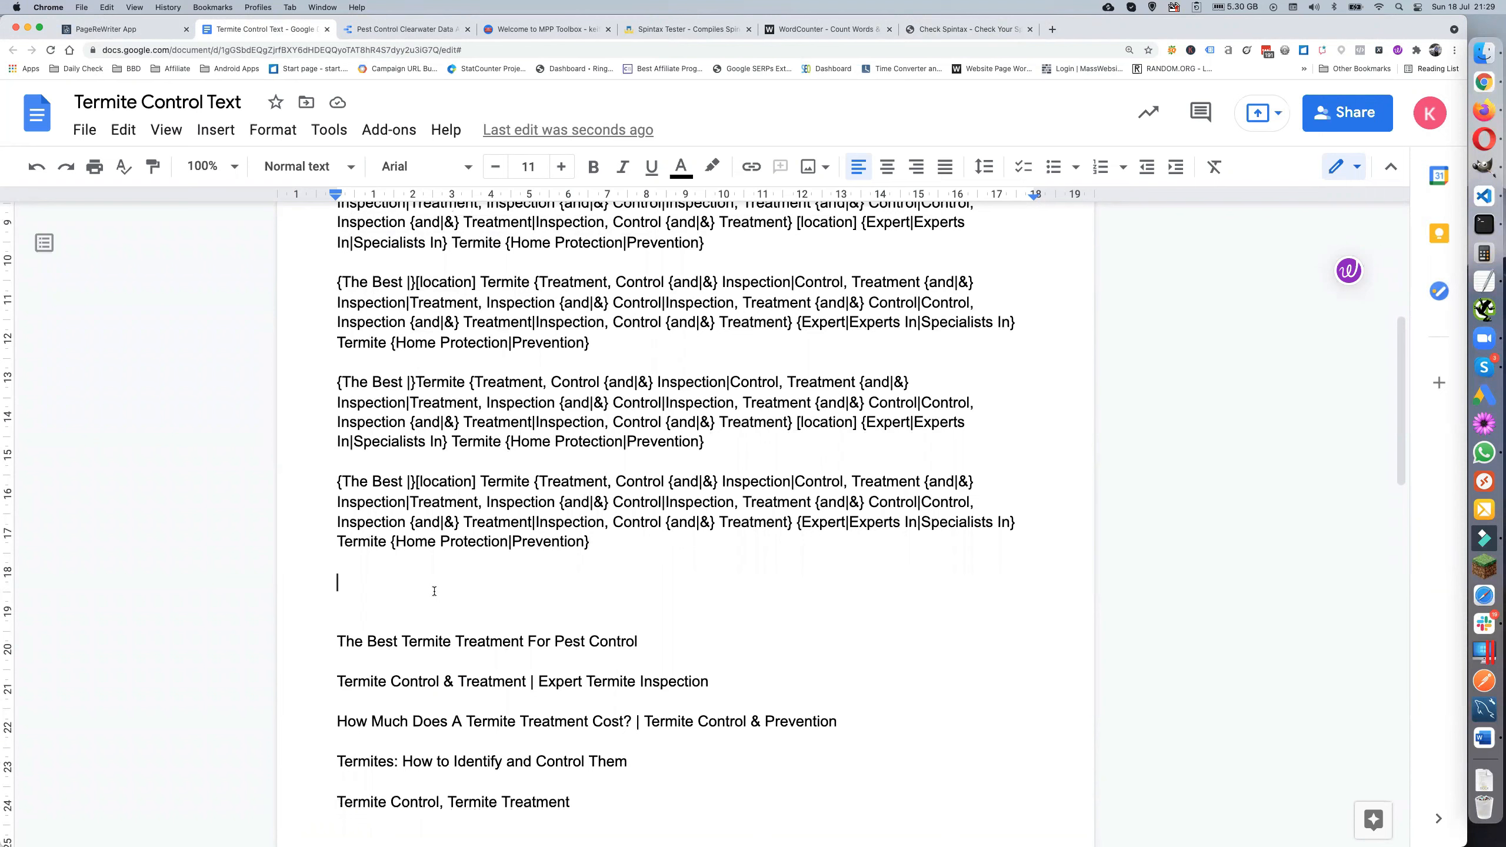
{"action": "type", "text": "T"}
{"action": "key", "text": "BackSpace"}
{"action": "type", "text": "Control"}
{"action": "key", "text": "Return"}
{"action": "type", "text": "inspection"}
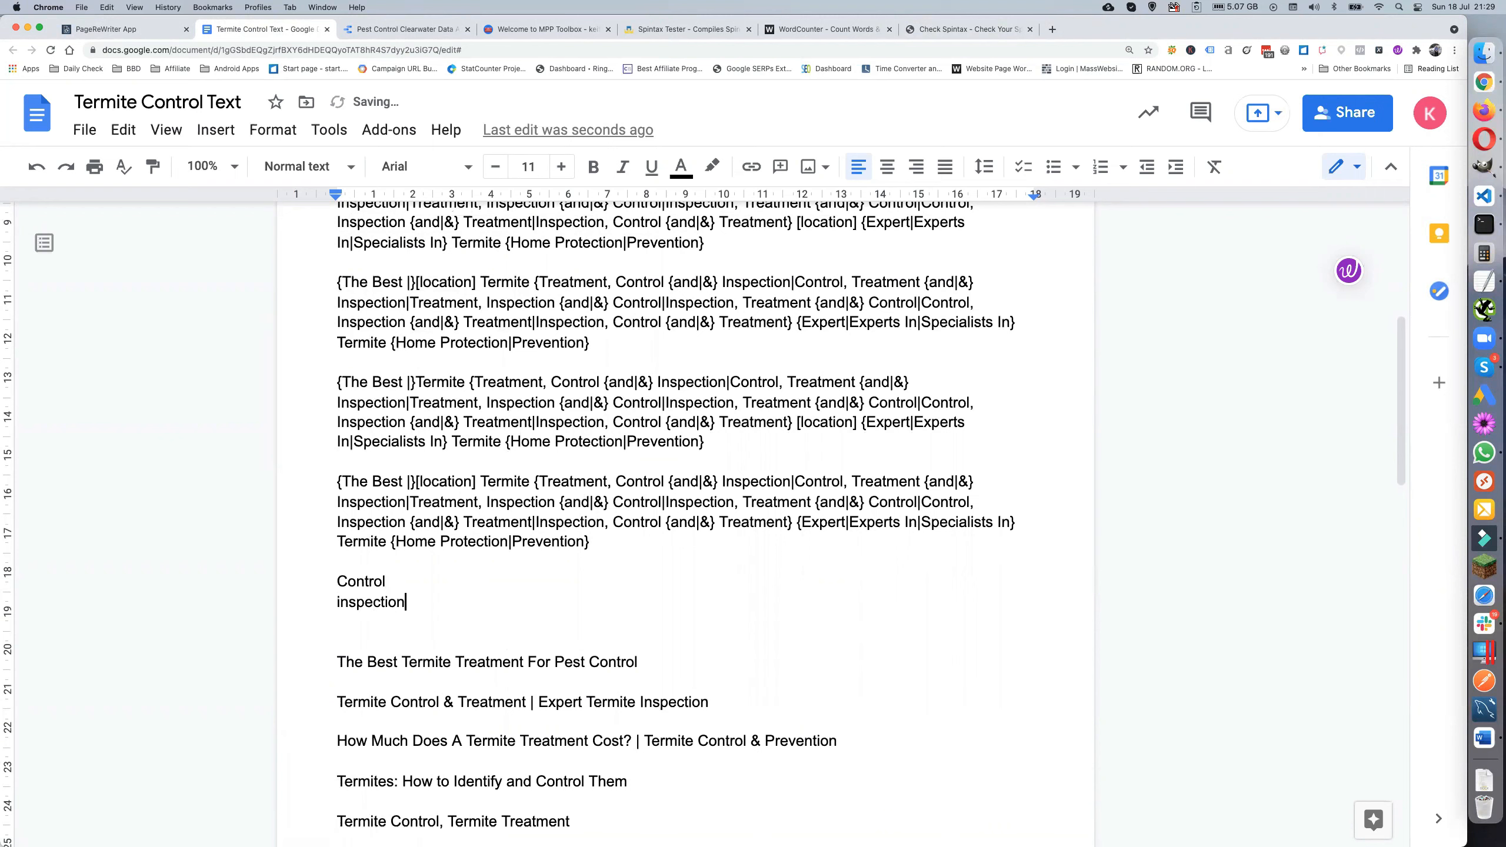
Add {Home Protection|Prevention} as a third line under Control and Inspection, copying it from the end of the last title
{"action": "key", "text": "Return"}
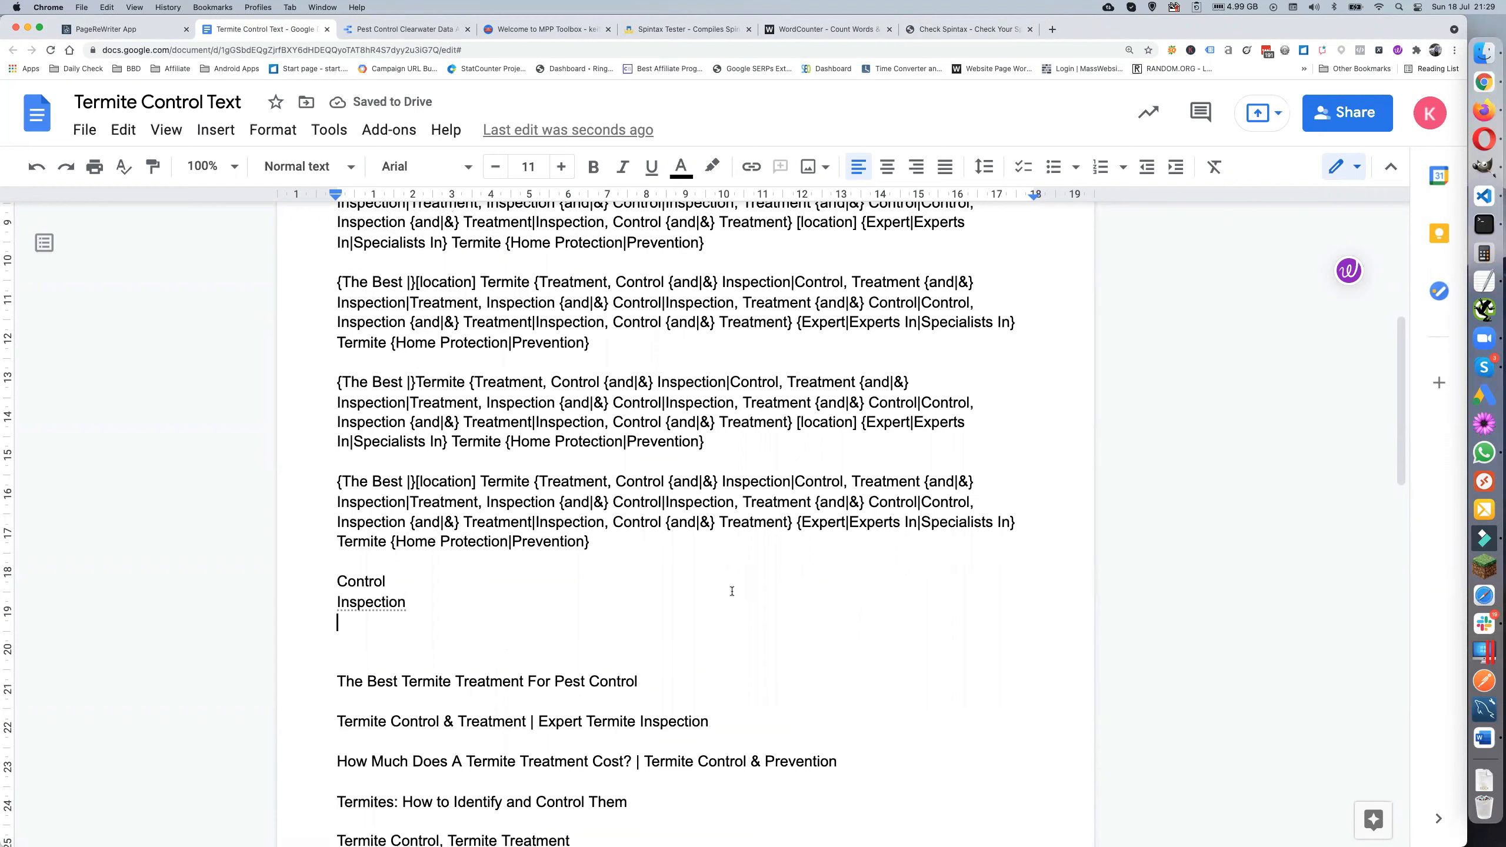
{"action": "left_click_drag", "start_coordinate": [391, 542], "coordinate": [579, 548]}
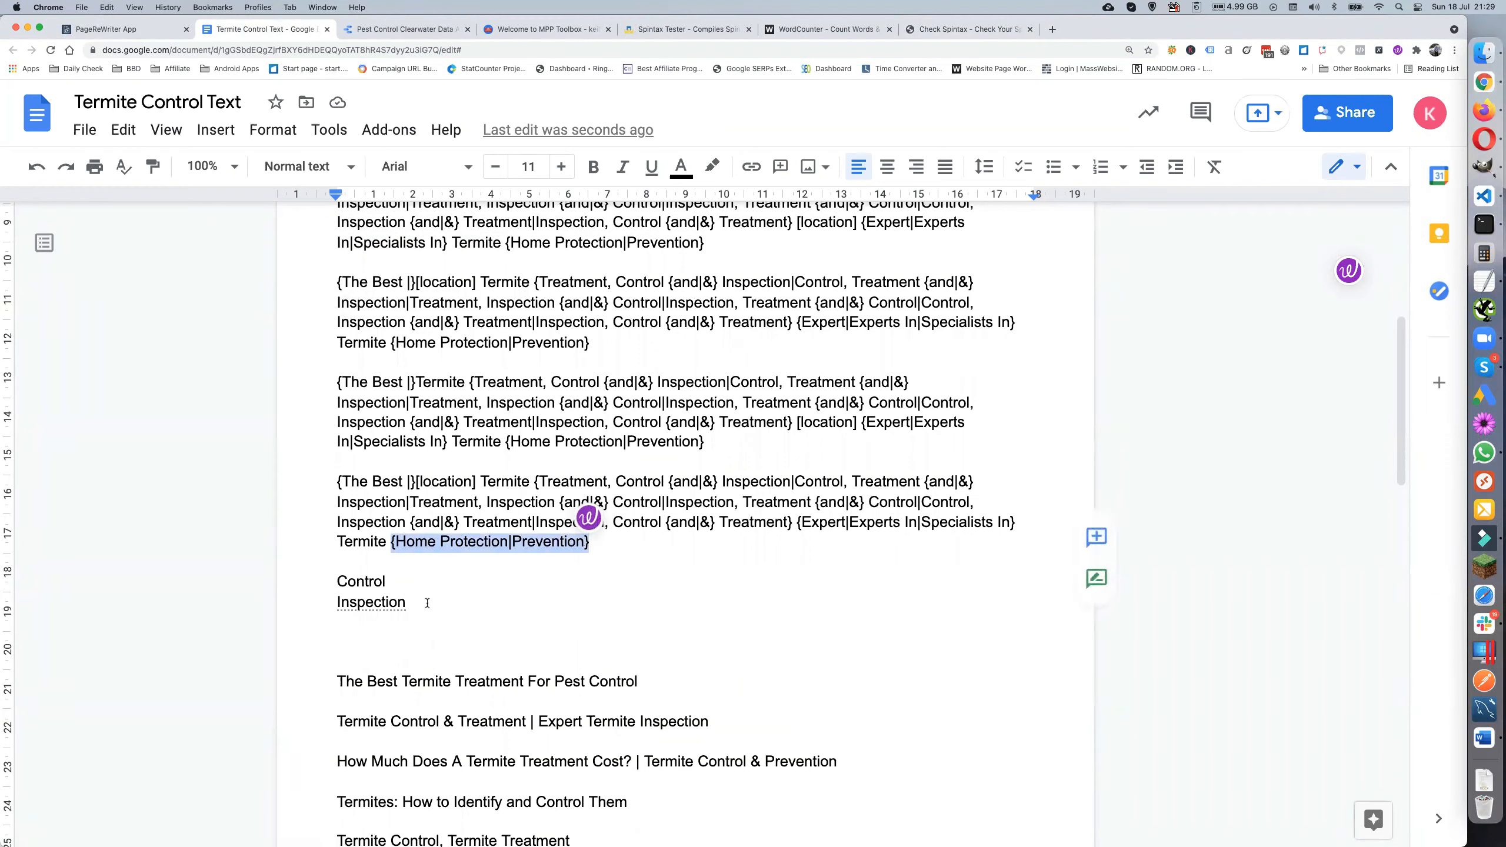
{"action": "double_click", "coordinate": [399, 615]}
{"action": "type", "text": "{Home Protection|Prevention}"}
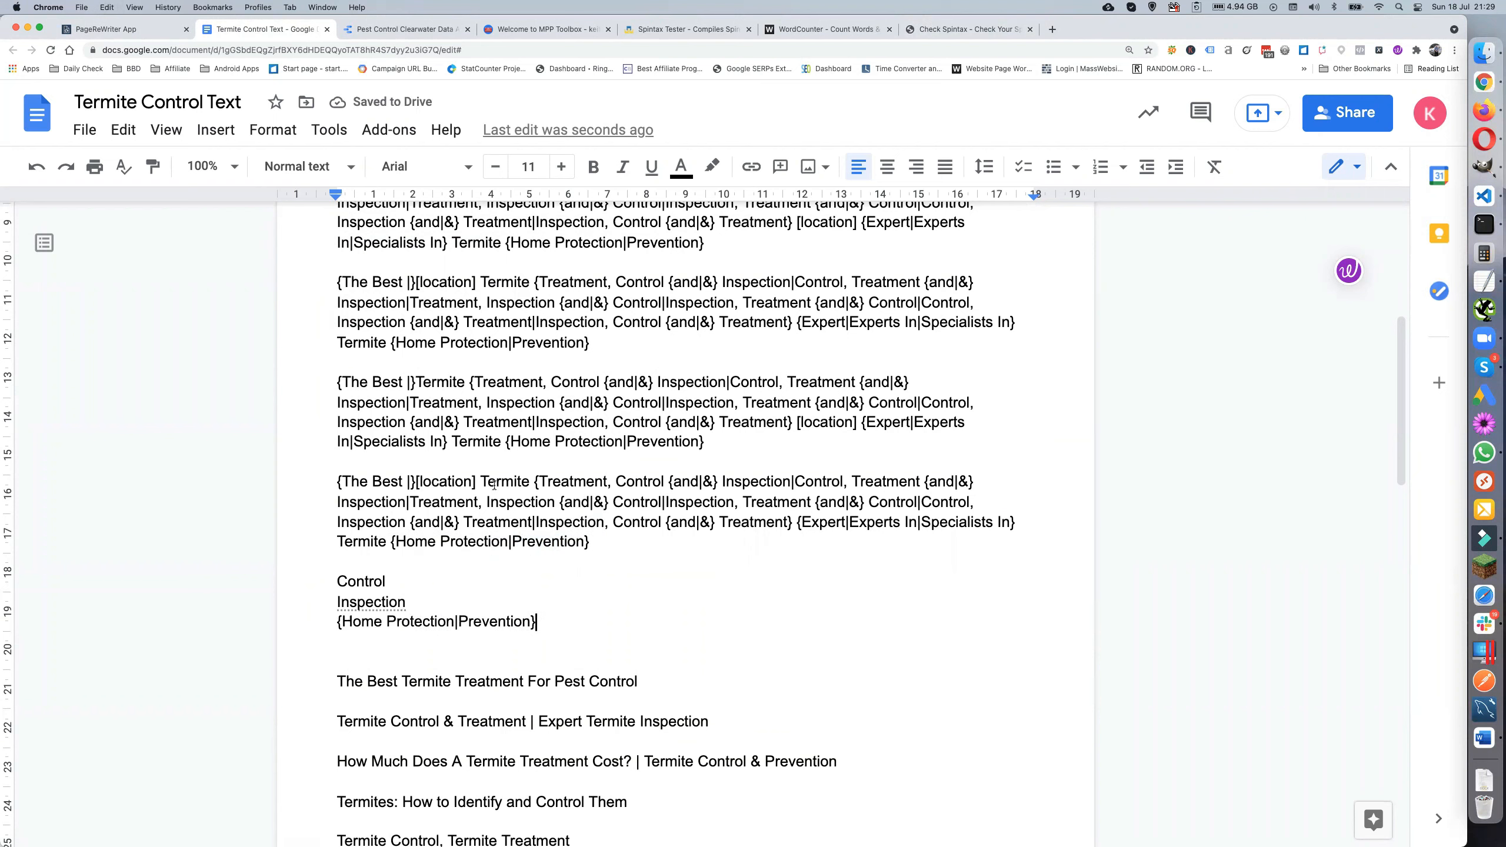
Replace the closing {Home Protection|Prevention} with "Treatment" in the last two spintax titles
{"action": "double_click", "coordinate": [561, 481]}
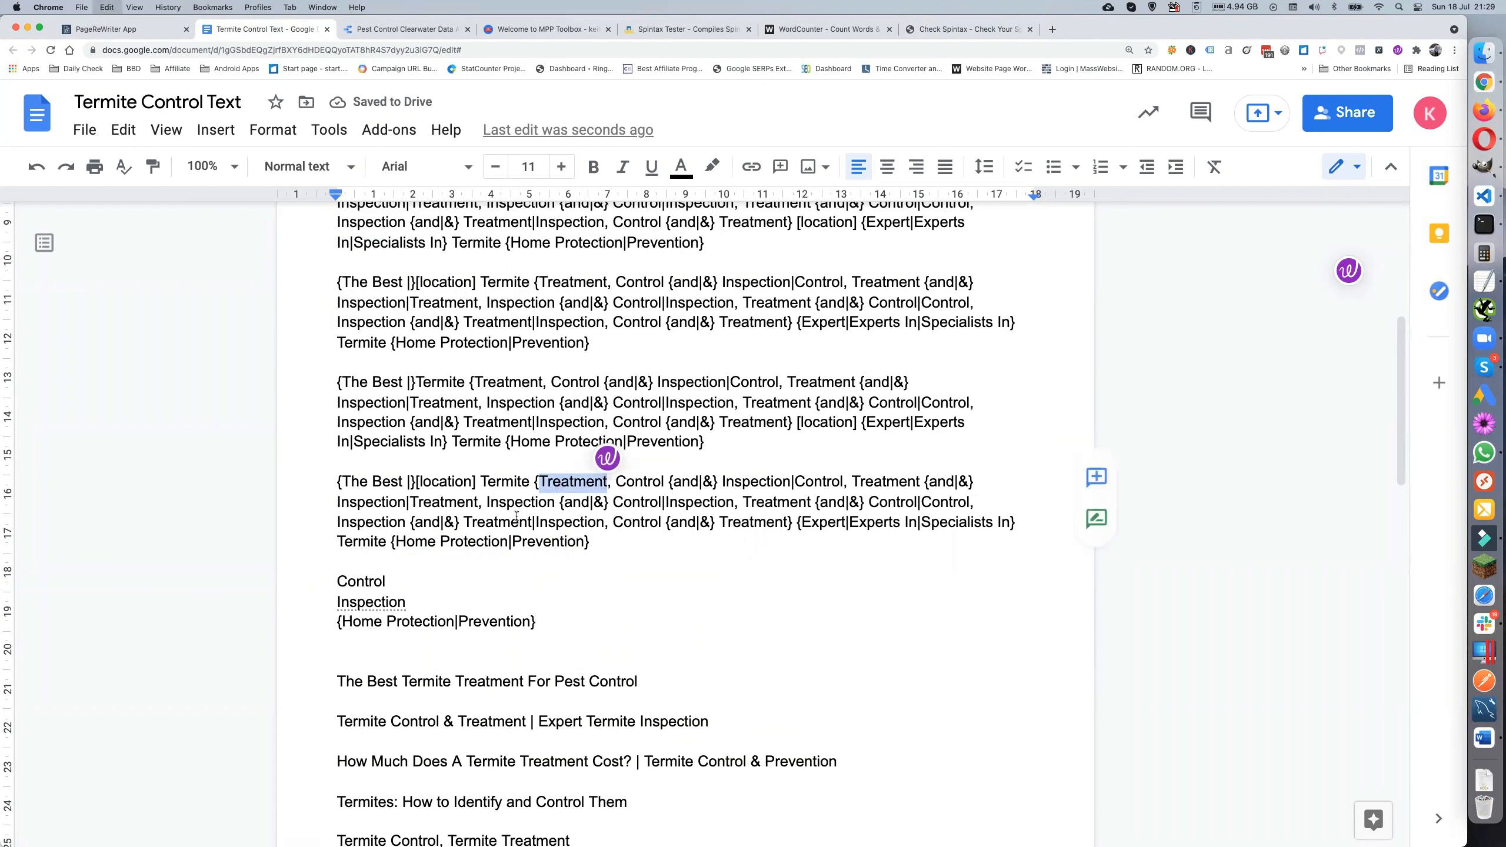
{"action": "left_click_drag", "start_coordinate": [391, 541], "coordinate": [587, 543]}
{"action": "type", "text": "Treatment"}
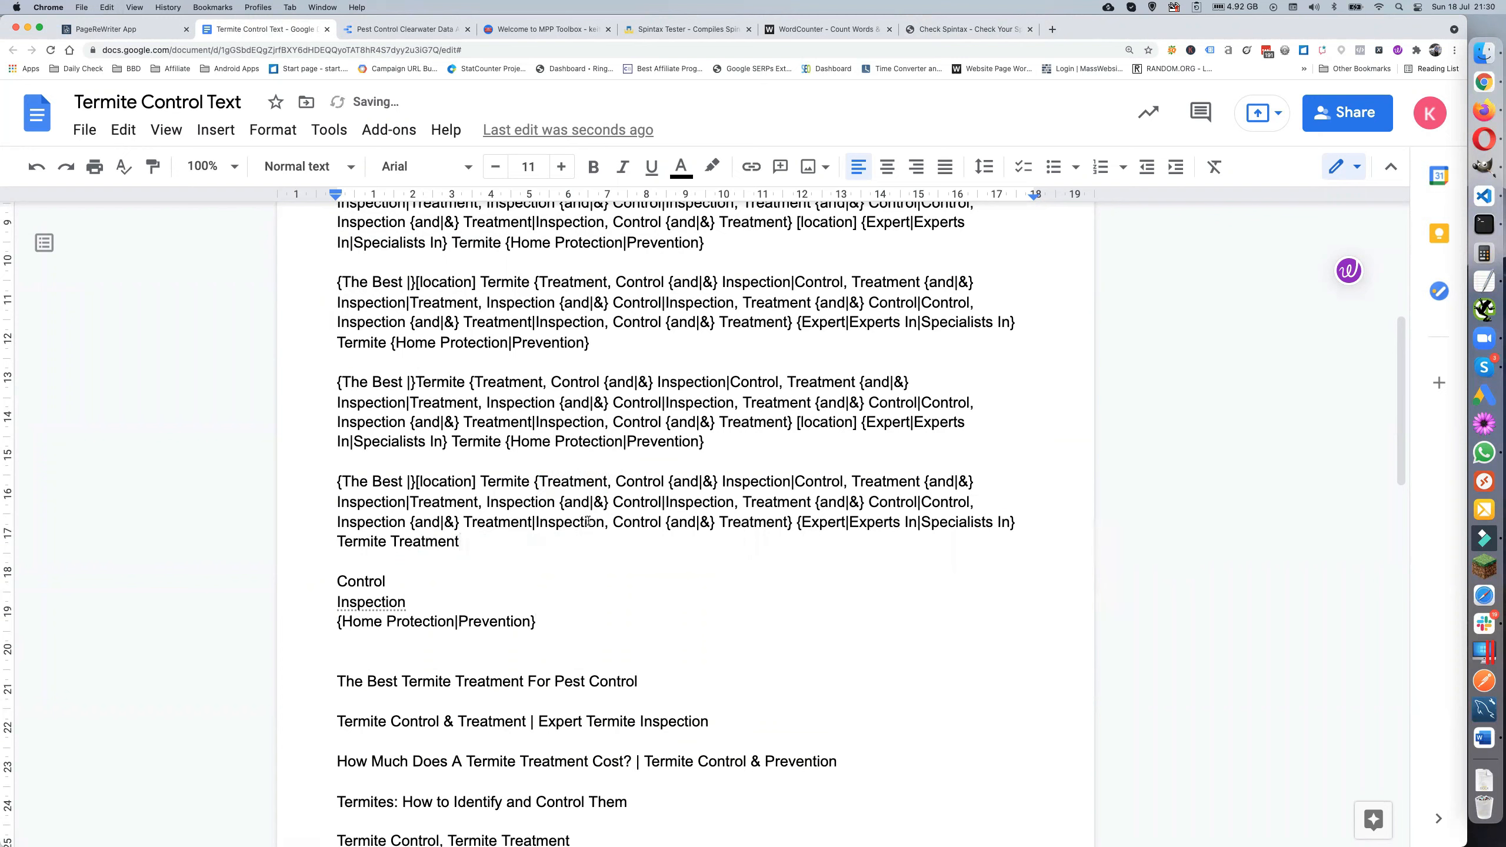
{"action": "left_click_drag", "start_coordinate": [507, 442], "coordinate": [701, 444]}
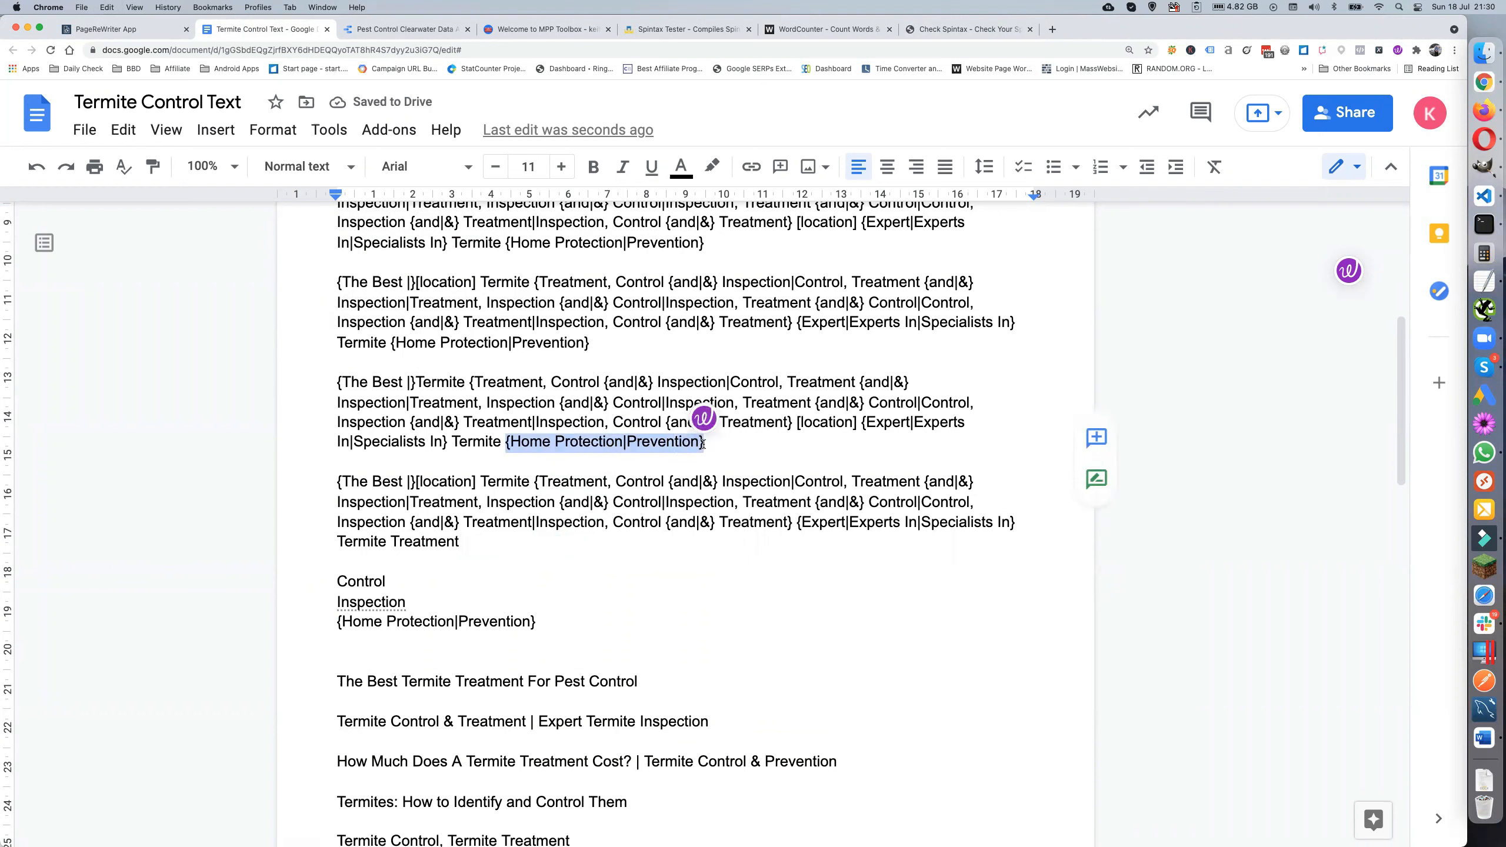
{"action": "type", "text": "Treatment"}
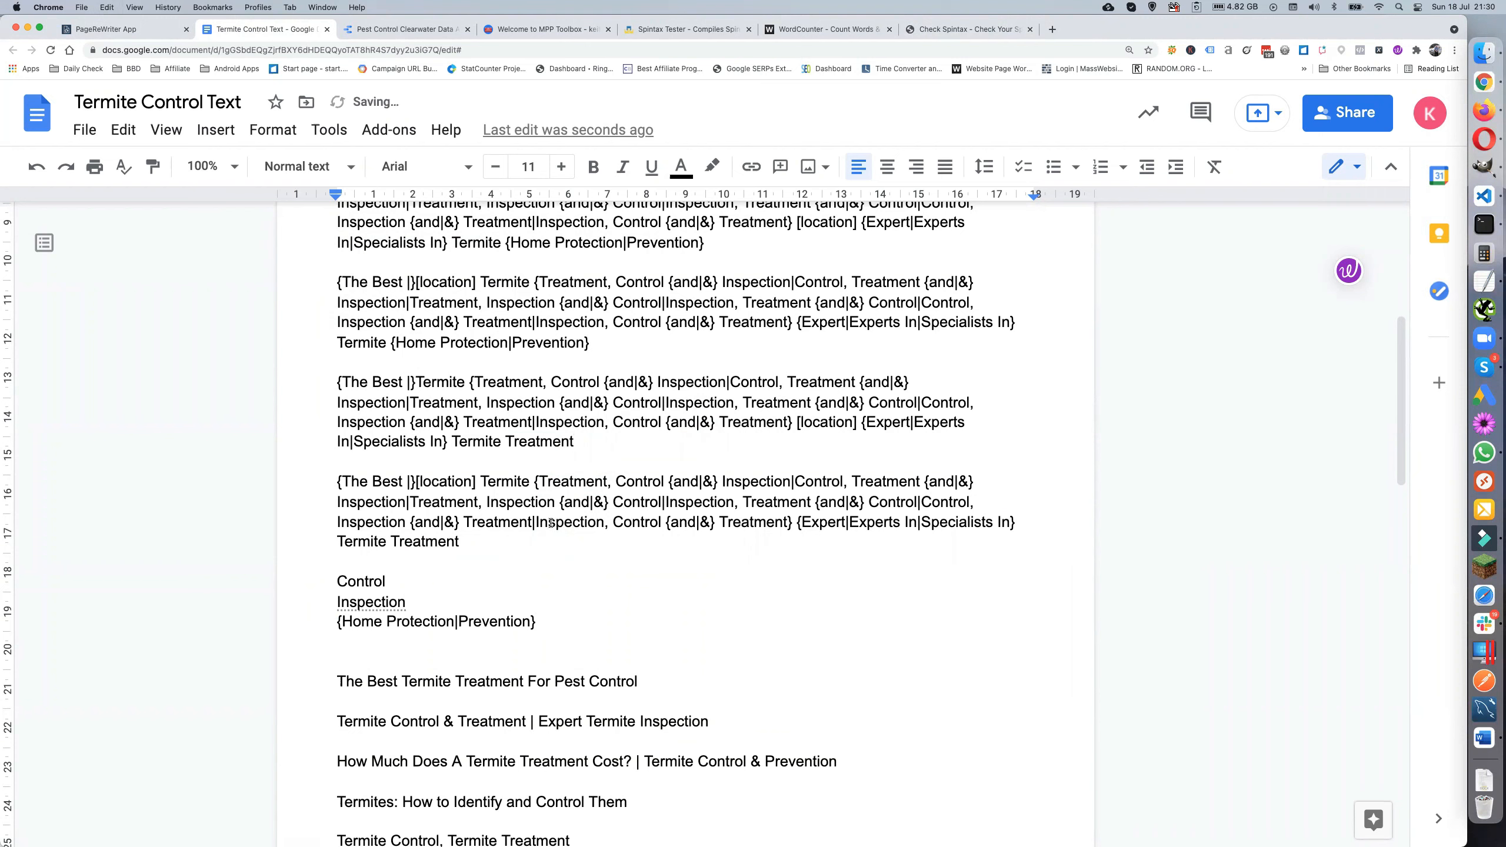
Copy the lines Control, Inspection and {Home Protection|Prevention} into the list of the MPP Toolbox Permutations Generator
{"action": "left_click_drag", "start_coordinate": [337, 581], "coordinate": [535, 621]}
{"action": "key", "text": "super+c"}
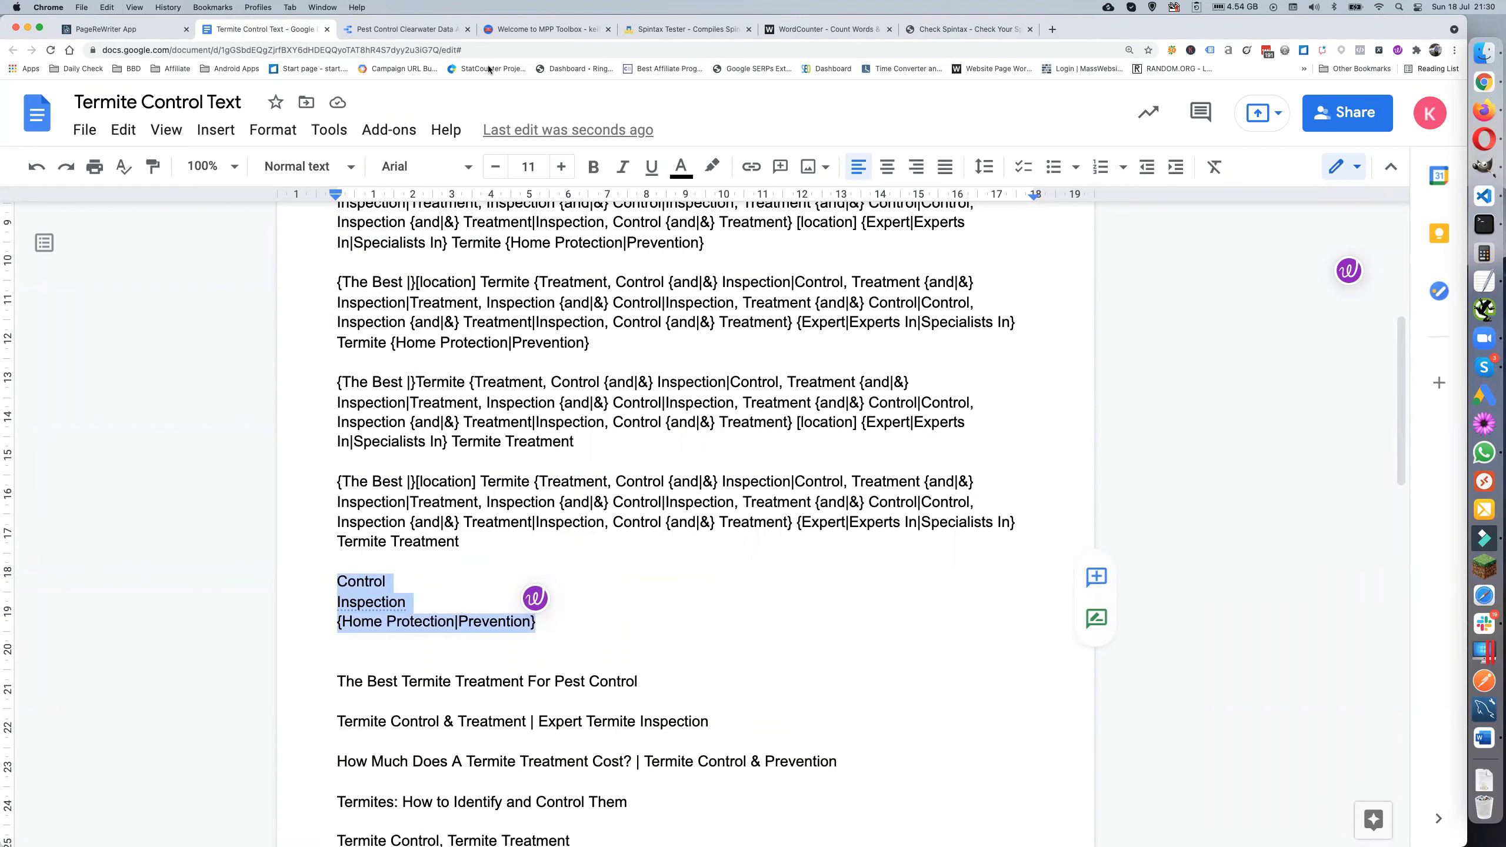
{"action": "left_click", "coordinate": [541, 27]}
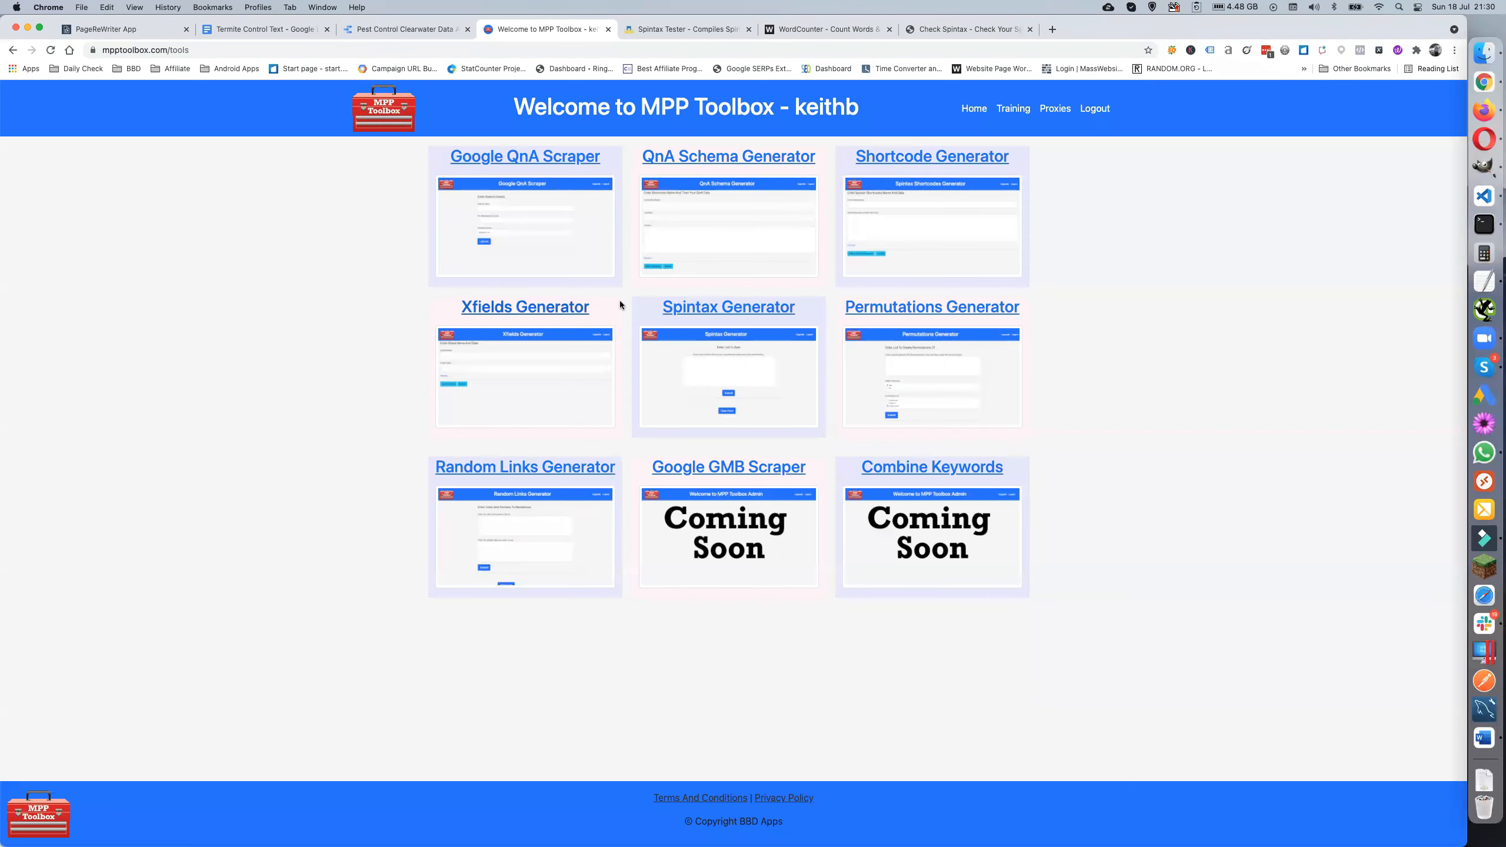
{"action": "left_click", "coordinate": [889, 380]}
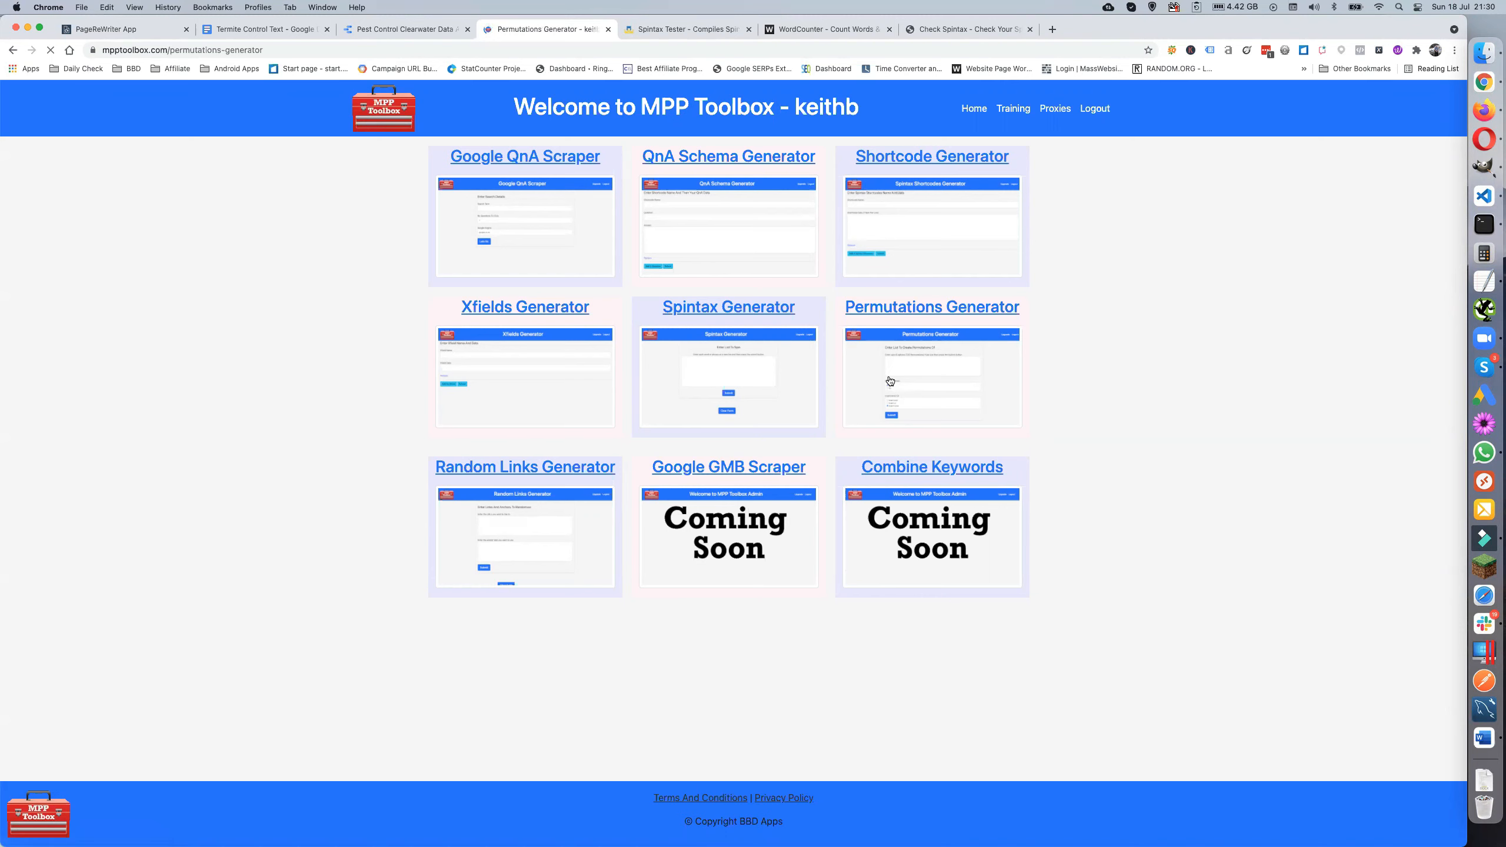
{"action": "left_click", "coordinate": [535, 224]}
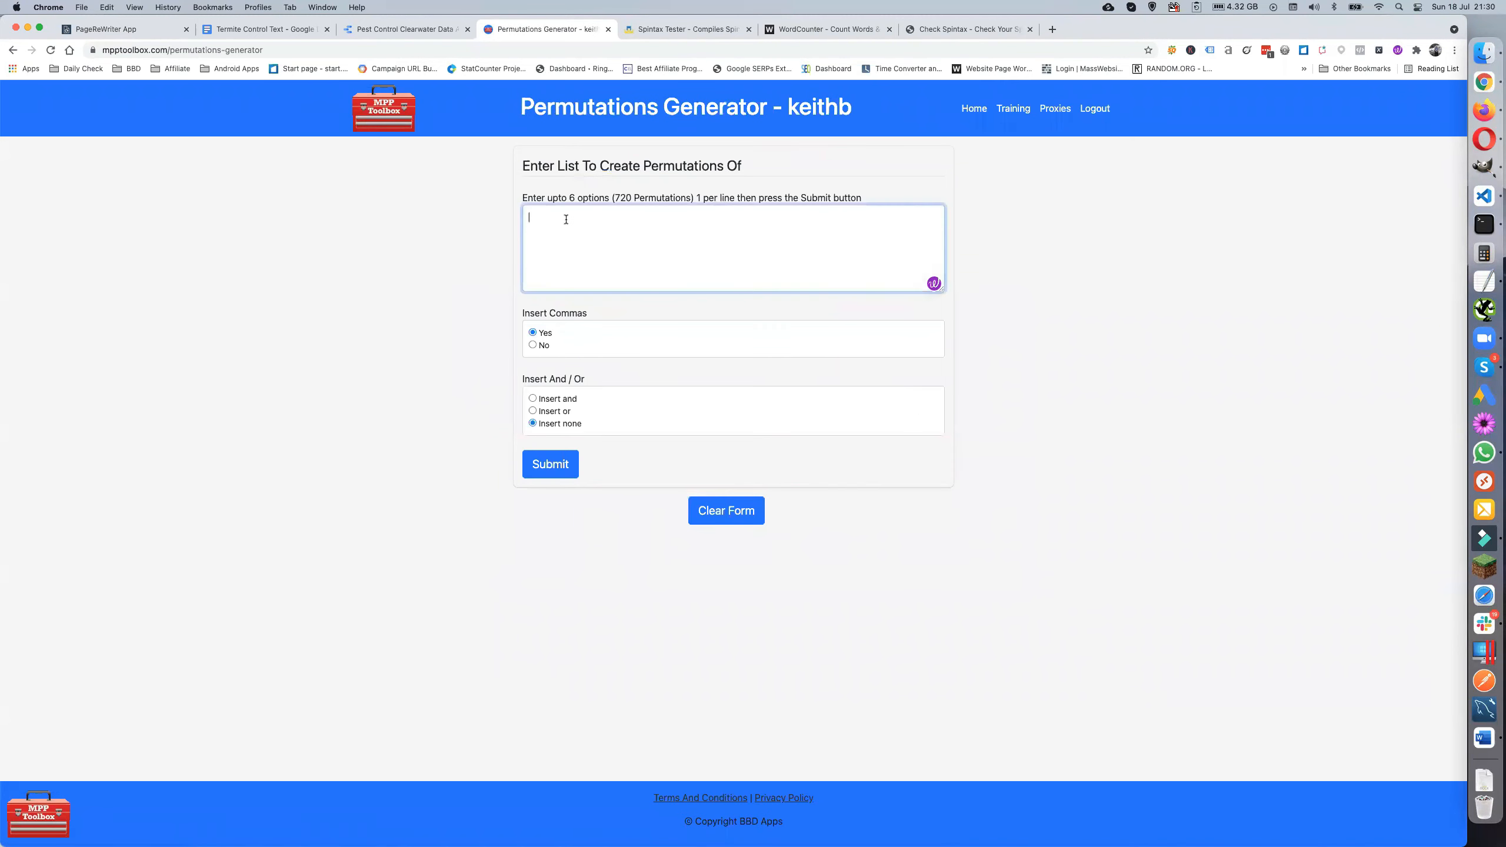
{"action": "key", "text": "super+v"}
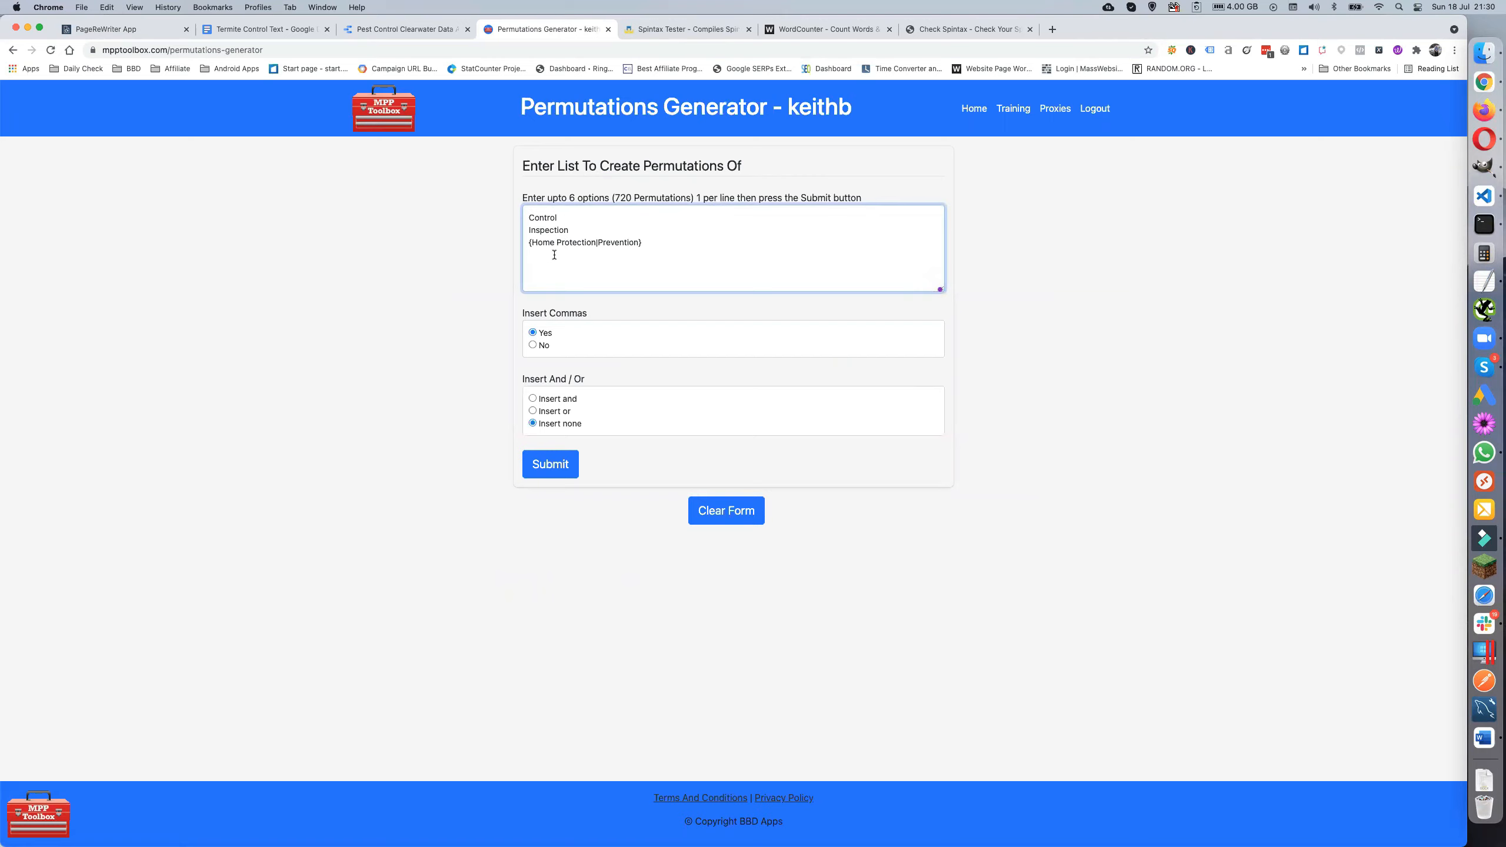
{"action": "key", "text": "BackSpace"}
Set the permutations to be generated without commas and with "and" inserted
{"action": "left_click", "coordinate": [532, 344]}
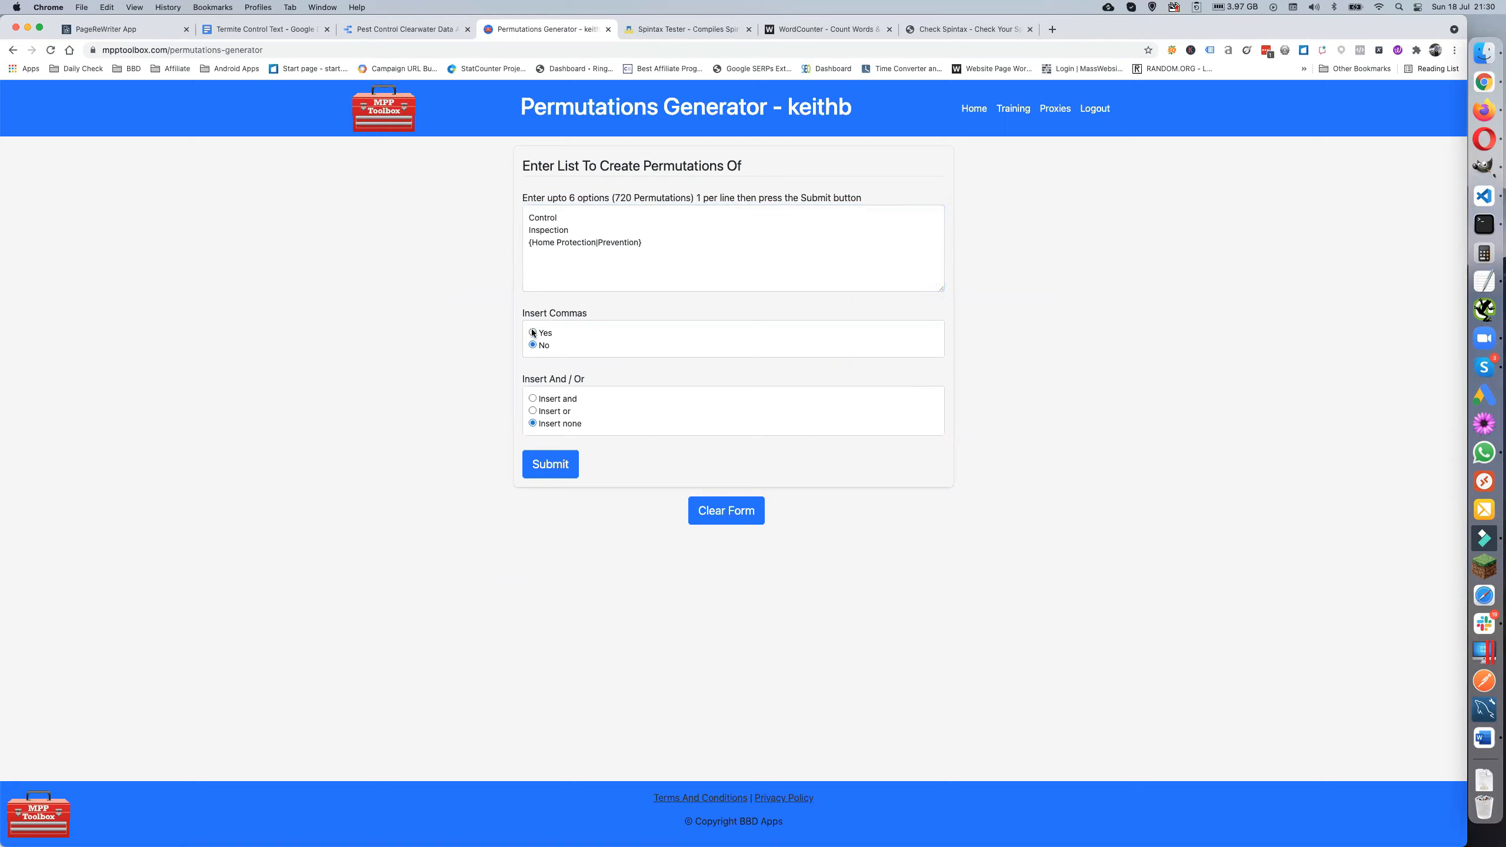
{"action": "left_click", "coordinate": [533, 344]}
{"action": "left_click", "coordinate": [532, 412]}
{"action": "left_click", "coordinate": [532, 398]}
Examine the numbered permutation spintax templates in TextEdit, including the five-item ones, and return to the Permutations Generator
{"action": "left_click", "coordinate": [1474, 278]}
{"action": "scroll", "coordinate": [996, 430], "scroll_direction": "down", "scroll_amount": 10}
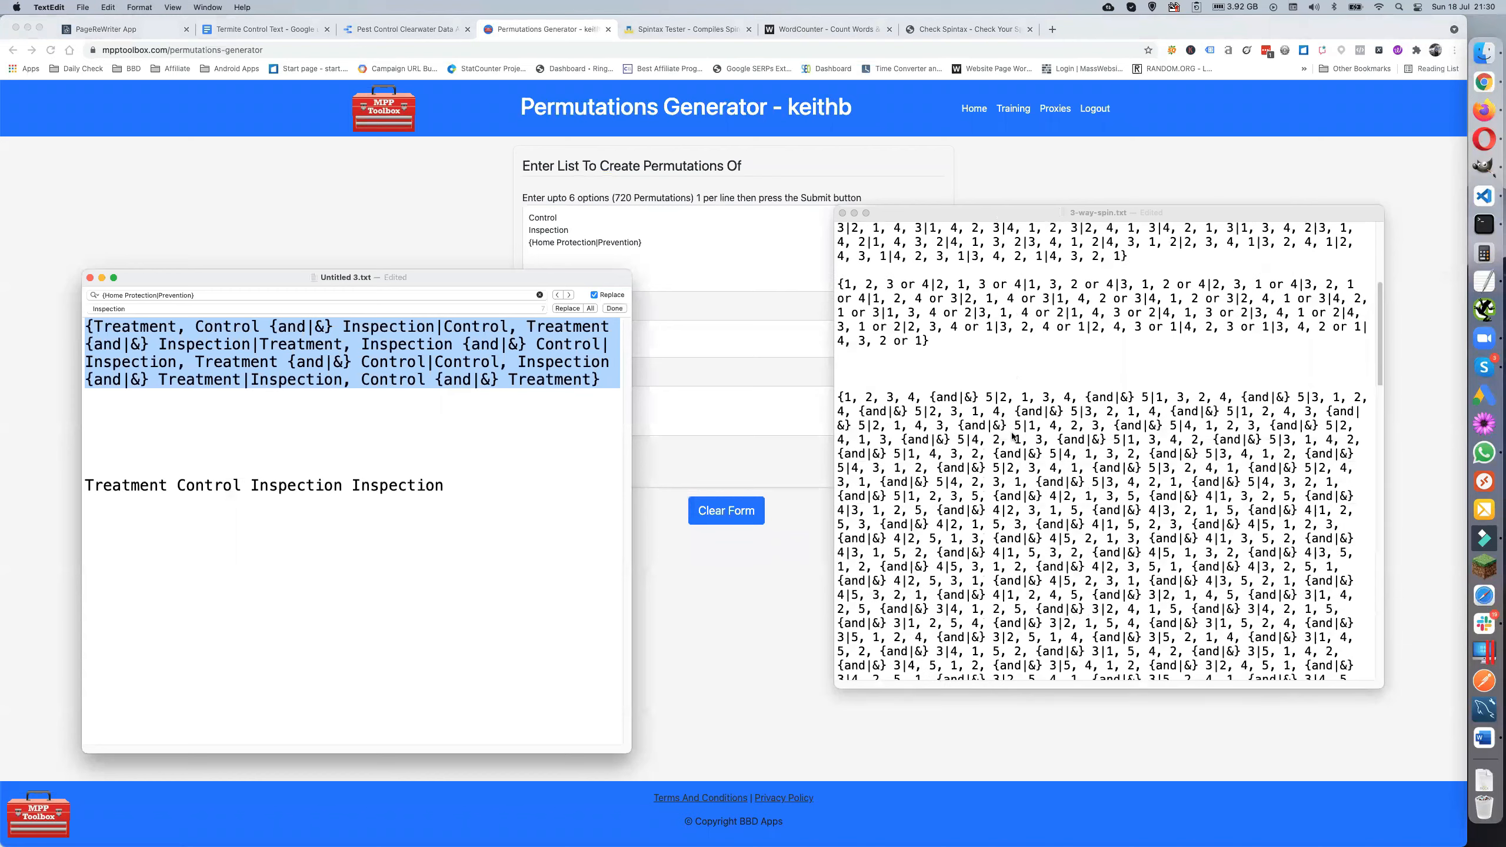
{"action": "scroll", "coordinate": [1008, 435], "scroll_direction": "down", "scroll_amount": 10}
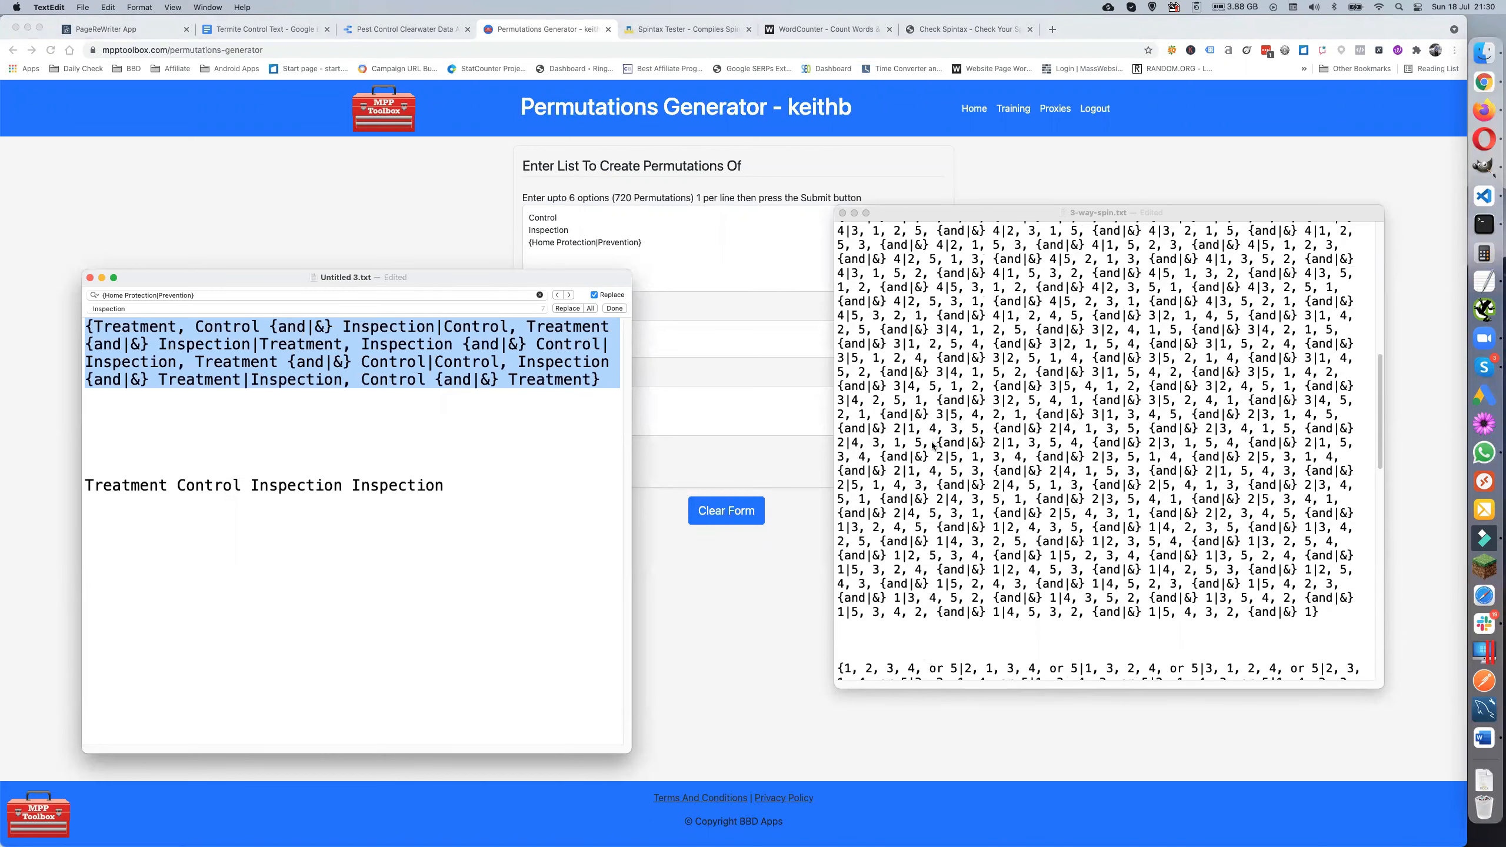
{"action": "scroll", "coordinate": [932, 446], "scroll_direction": "down", "scroll_amount": 10}
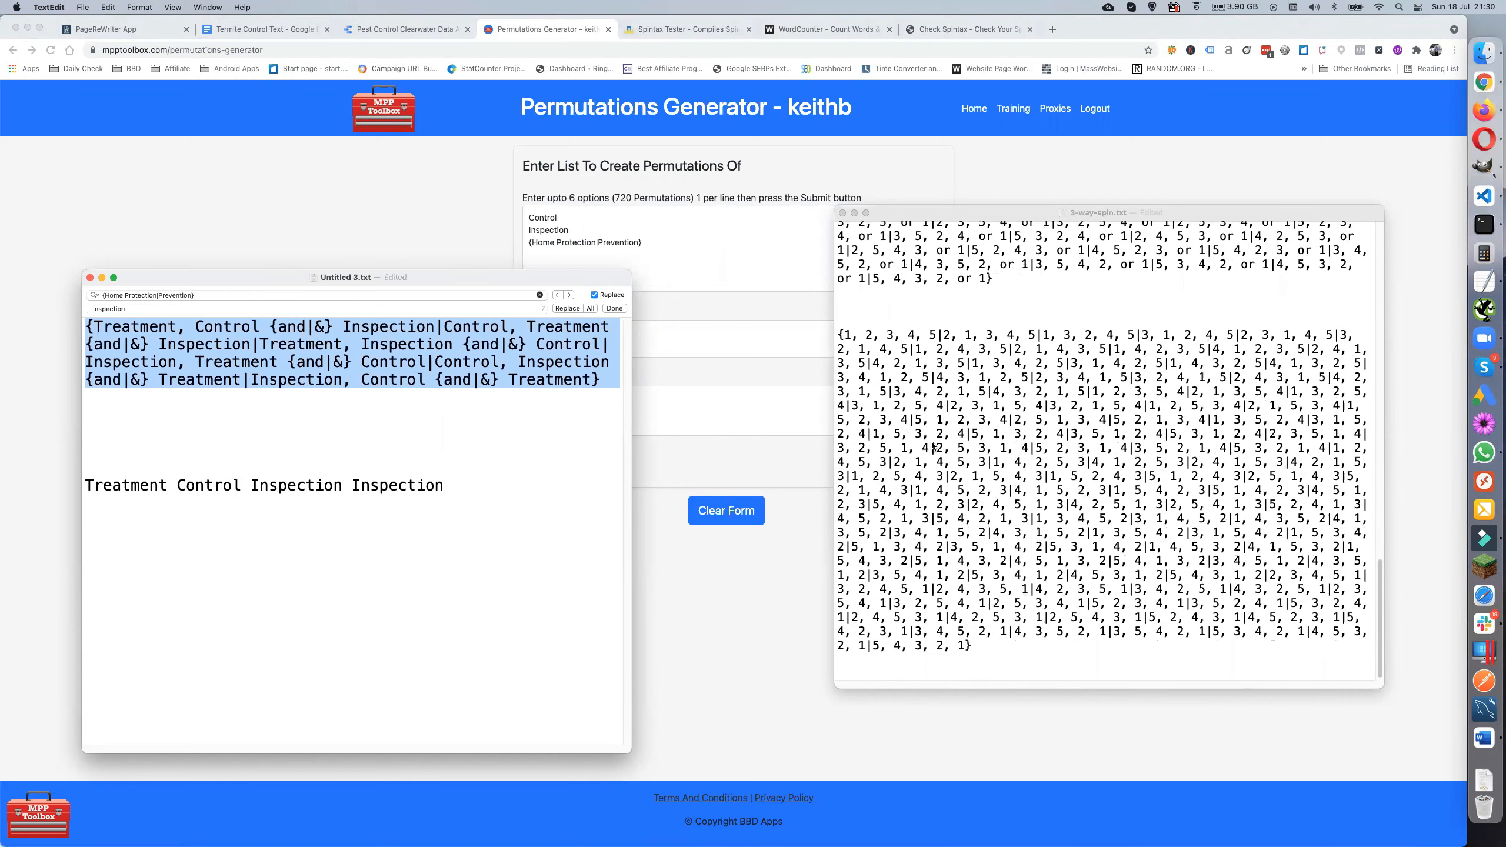
{"action": "scroll", "coordinate": [932, 446], "scroll_direction": "up", "scroll_amount": 15}
{"action": "scroll", "coordinate": [932, 445], "scroll_direction": "up", "scroll_amount": 15}
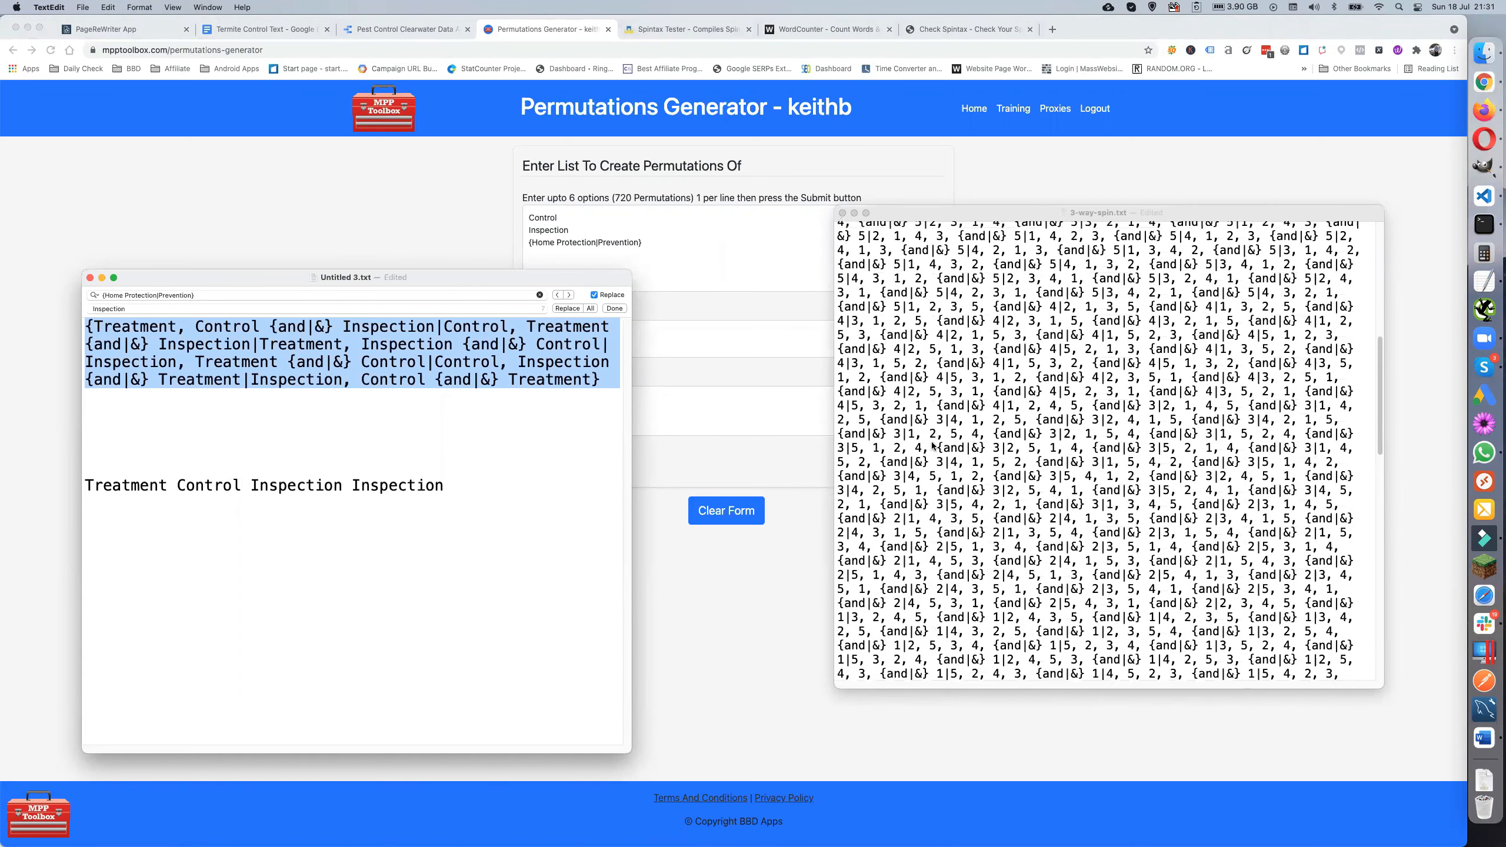
{"action": "left_click", "coordinate": [996, 167]}
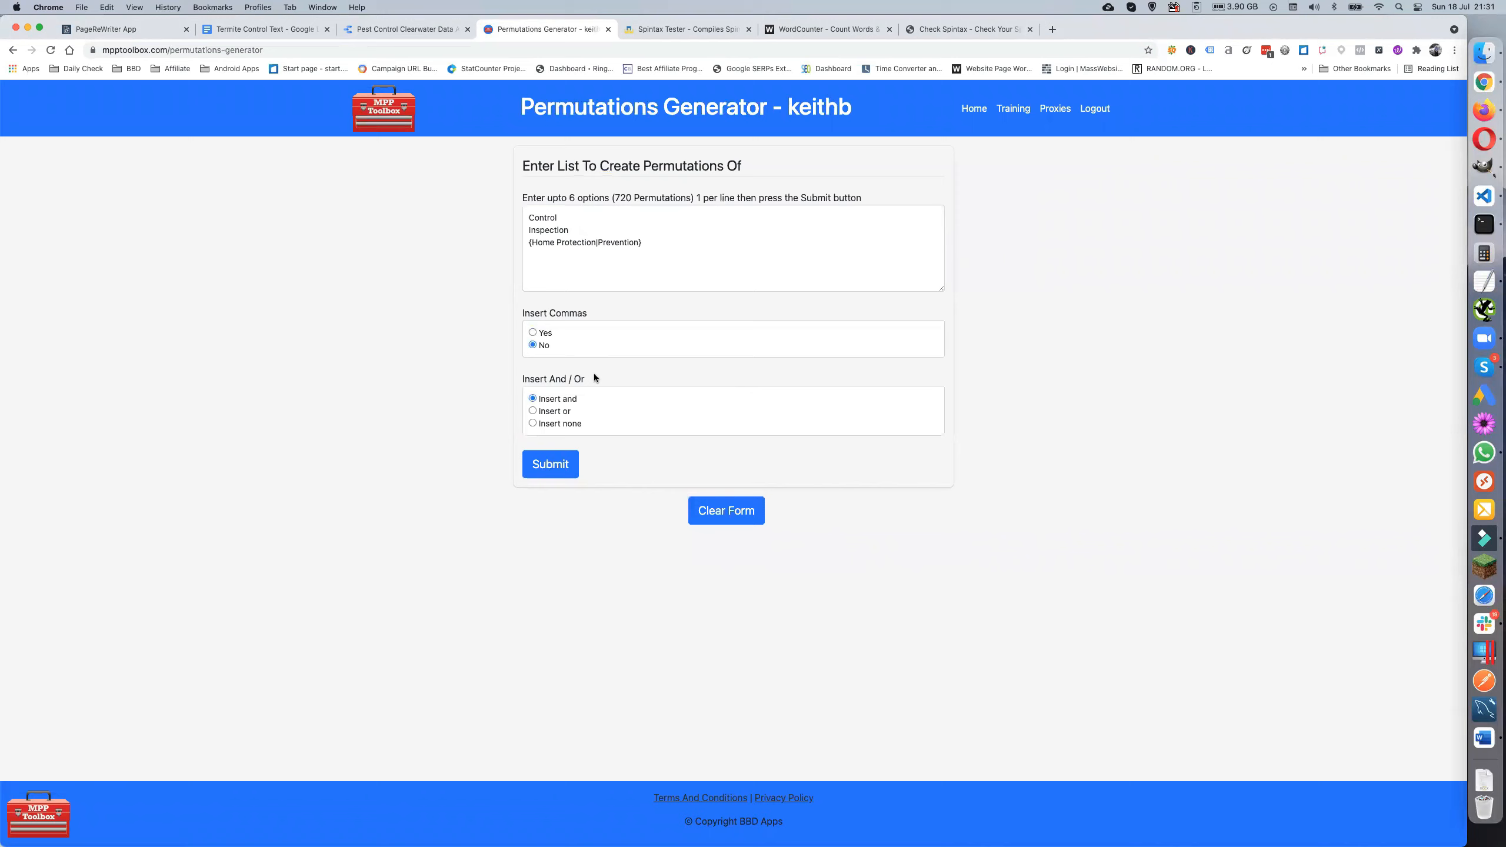
Generate the permutations and their spintax shortcode, and copy the spun data
{"action": "left_click", "coordinate": [557, 466]}
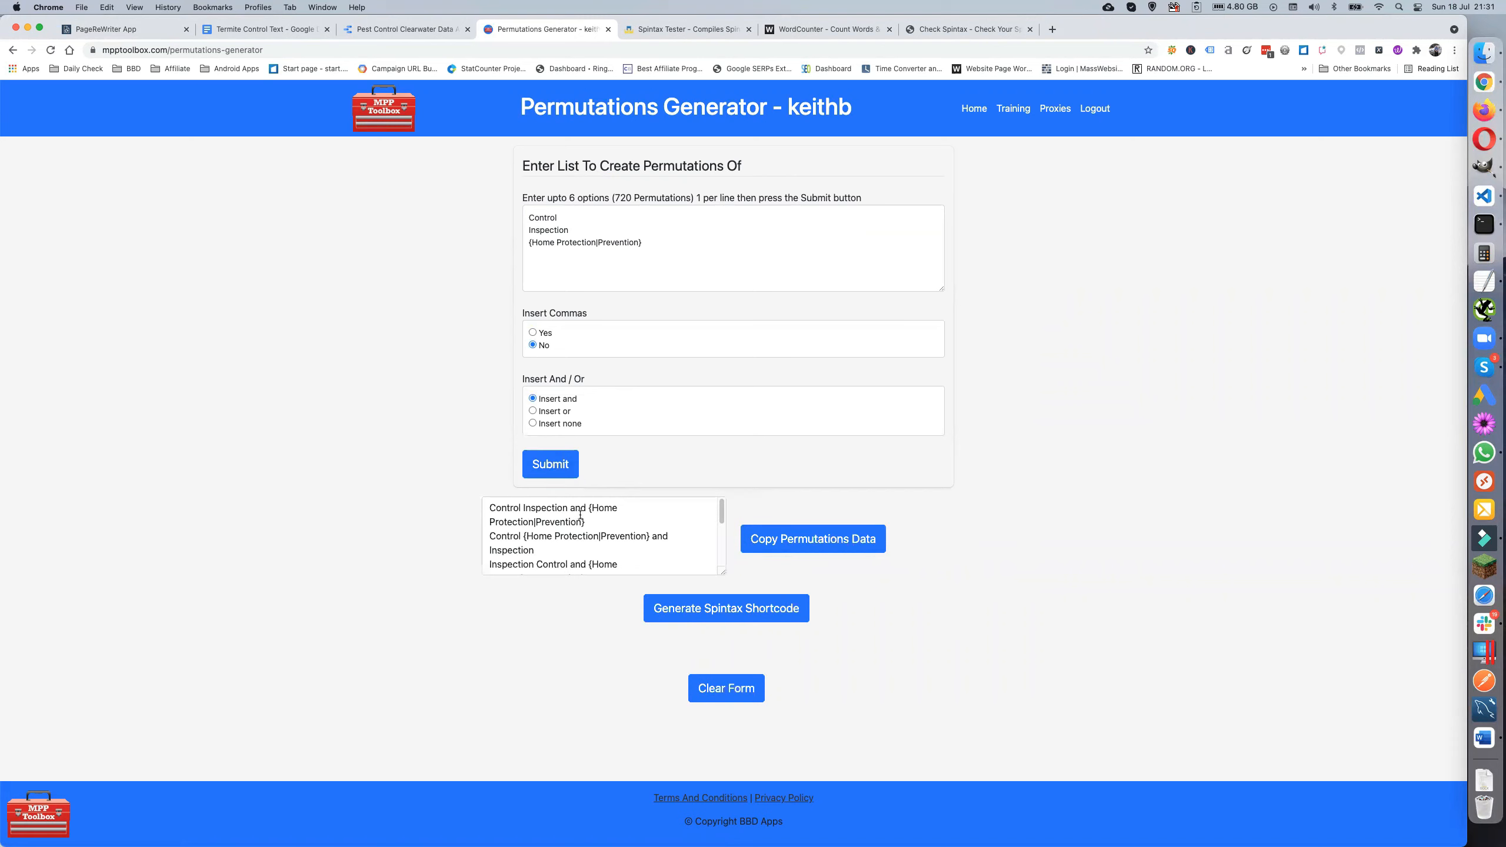
{"action": "scroll", "coordinate": [551, 517], "scroll_direction": "down", "scroll_amount": 5}
{"action": "scroll", "coordinate": [551, 517], "scroll_direction": "up", "scroll_amount": 2}
{"action": "scroll", "coordinate": [551, 517], "scroll_direction": "up", "scroll_amount": 2}
{"action": "left_click", "coordinate": [717, 611]}
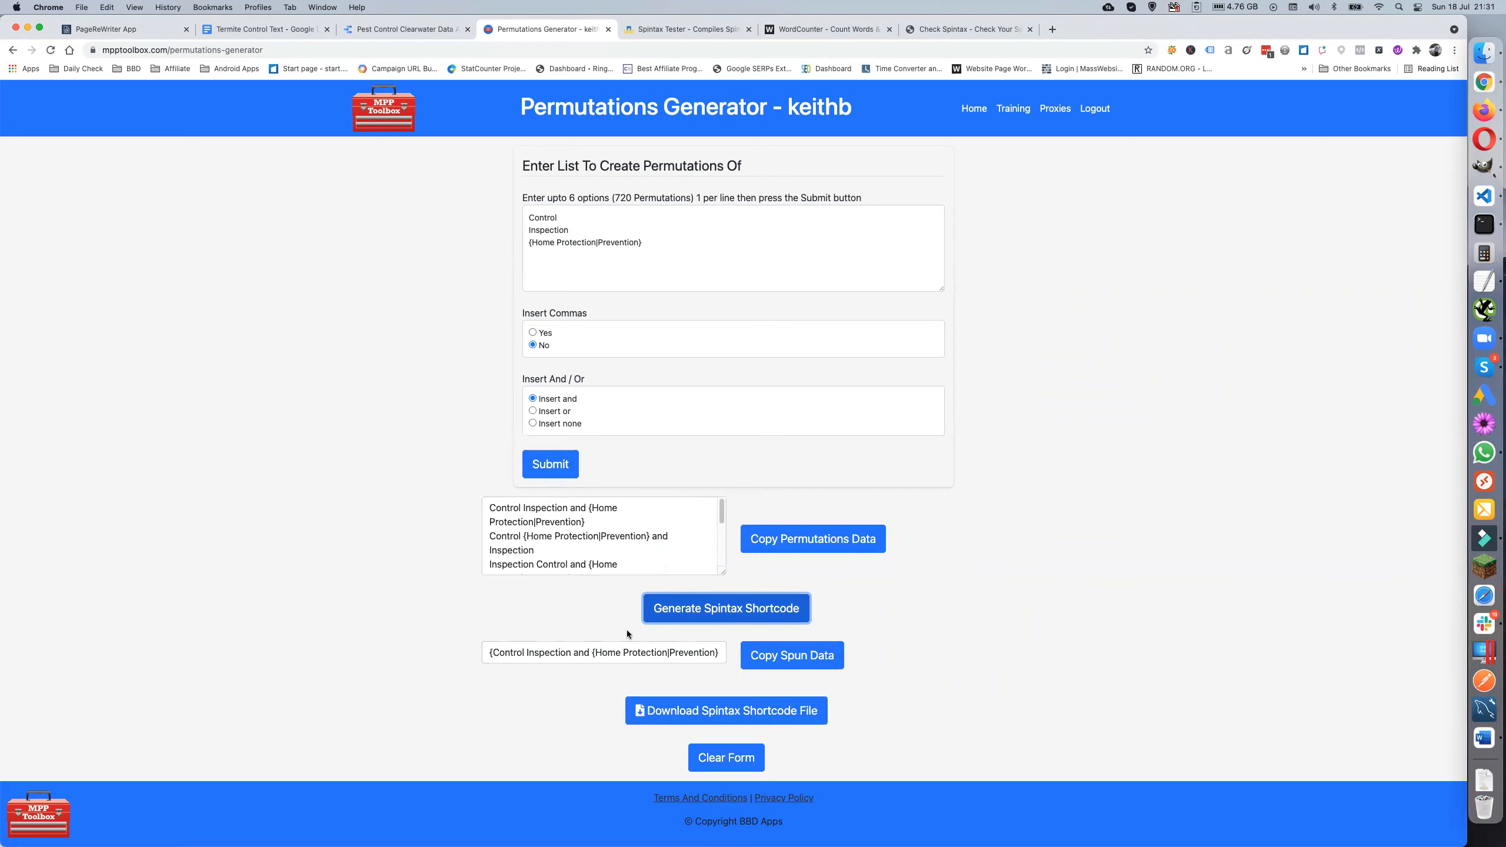
{"action": "left_click", "coordinate": [801, 656]}
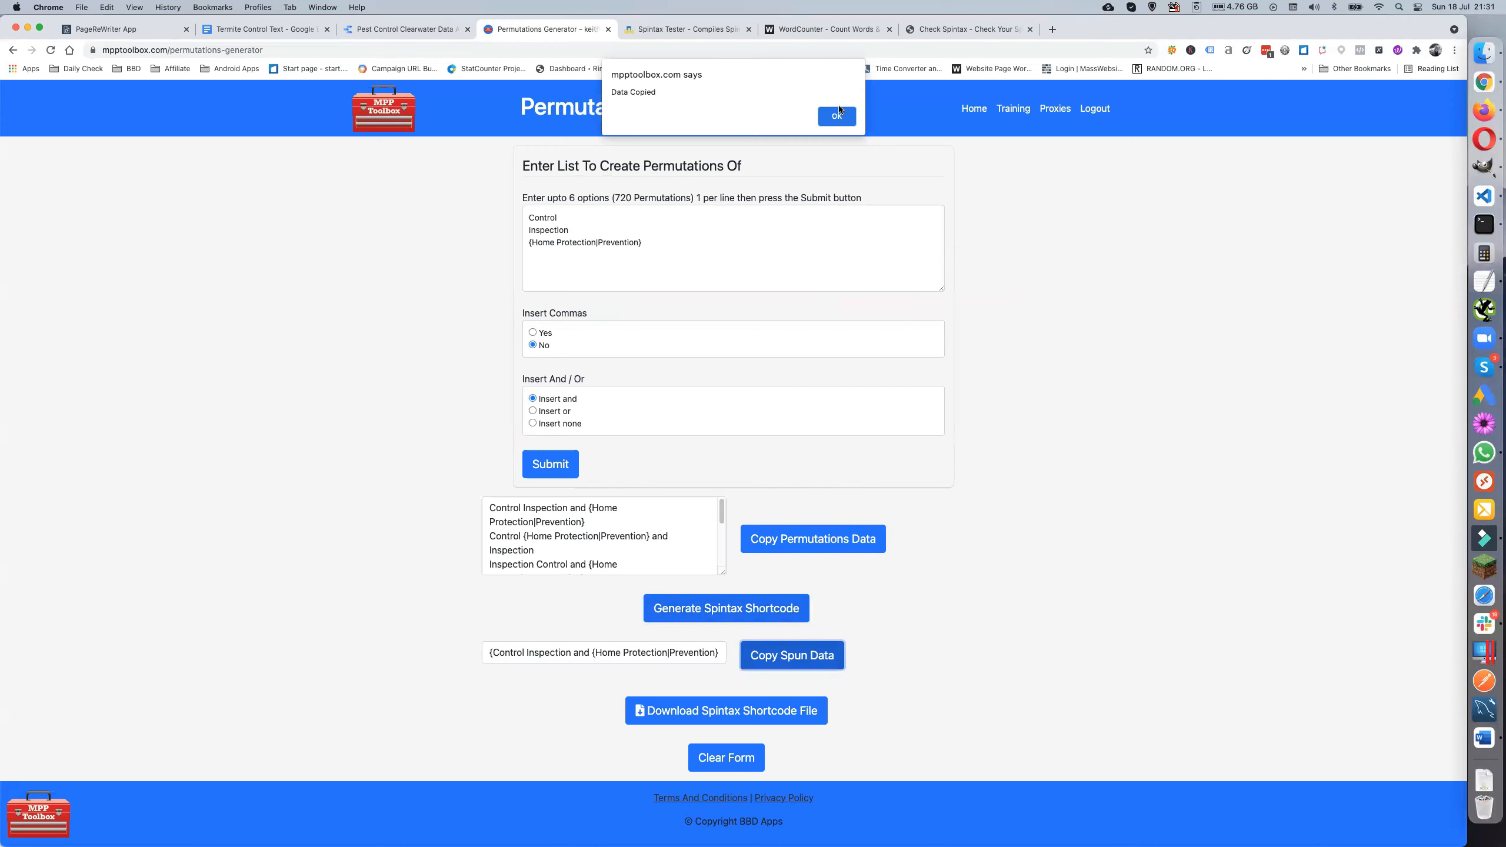
{"action": "left_click", "coordinate": [836, 115]}
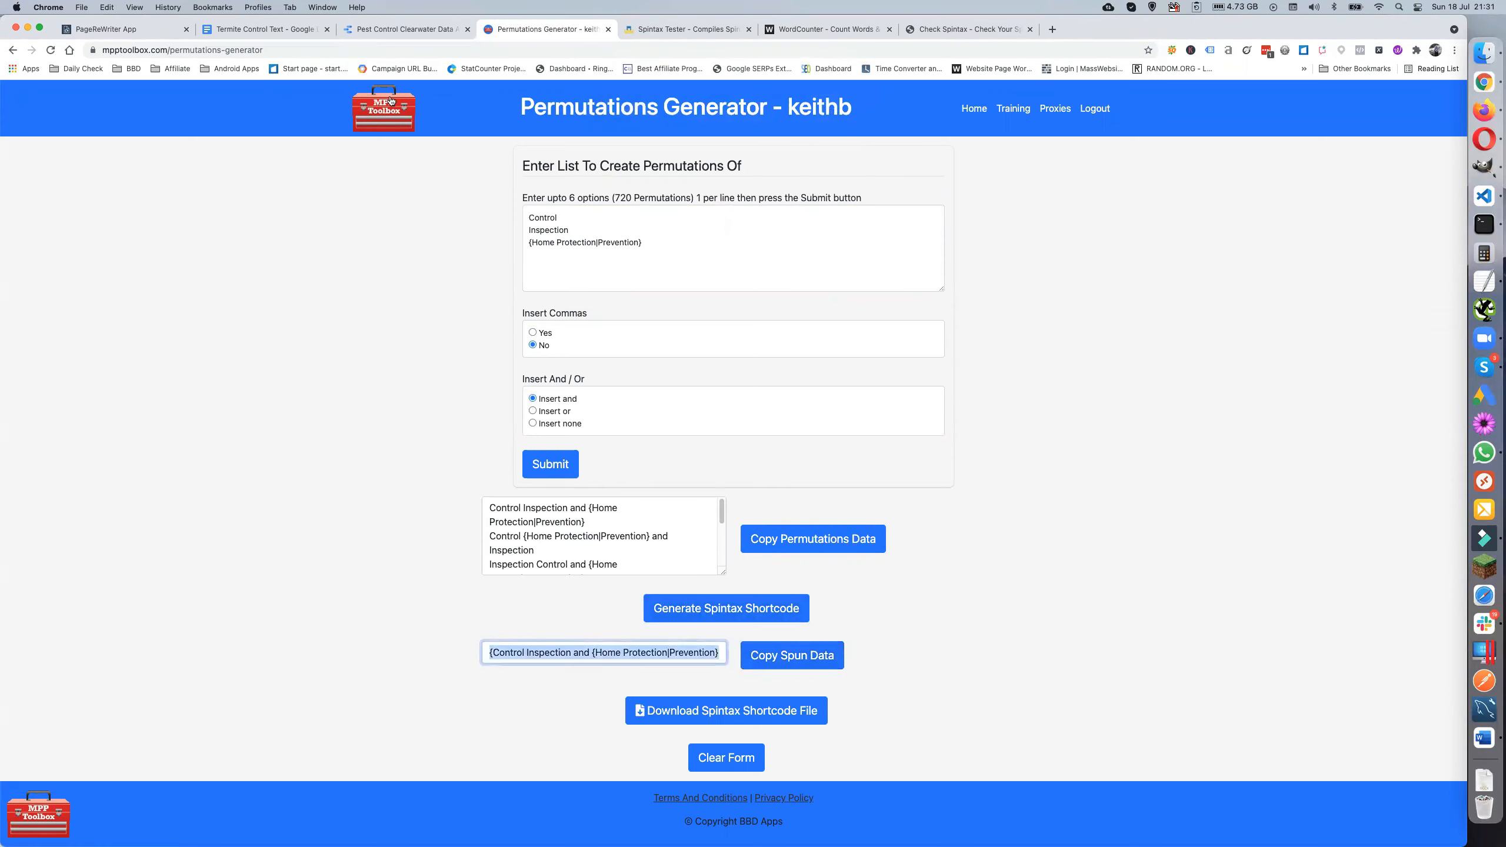
Replace the Treatment, Control and Inspection permutation block in the last two document titles with the copied spintax
{"action": "left_click", "coordinate": [367, 29]}
{"action": "left_click", "coordinate": [300, 32]}
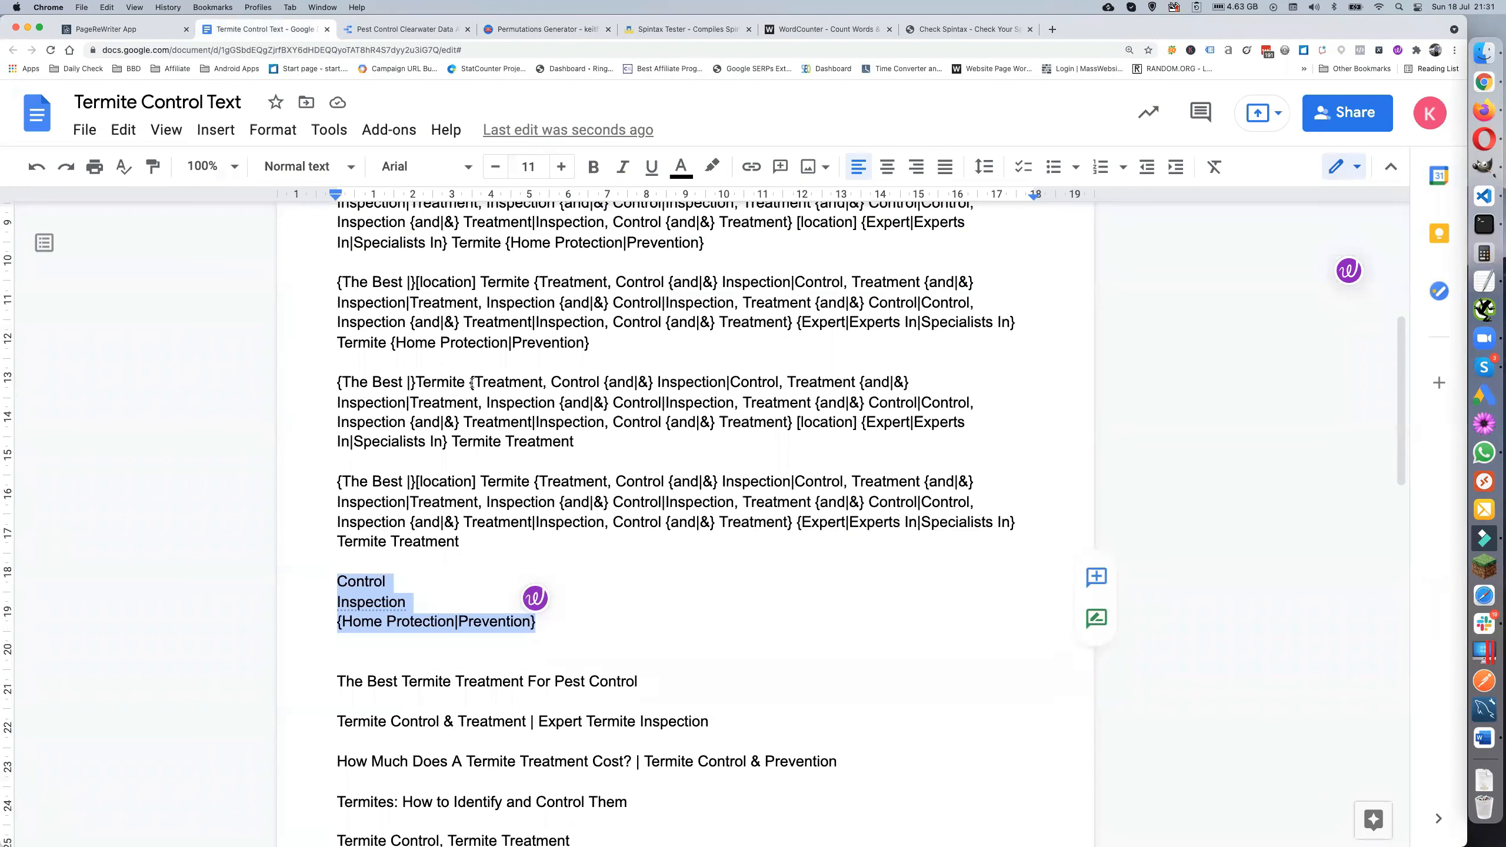
{"action": "left_click_drag", "start_coordinate": [469, 382], "coordinate": [606, 419]}
{"action": "left_click_drag", "start_coordinate": [655, 417], "coordinate": [785, 415]}
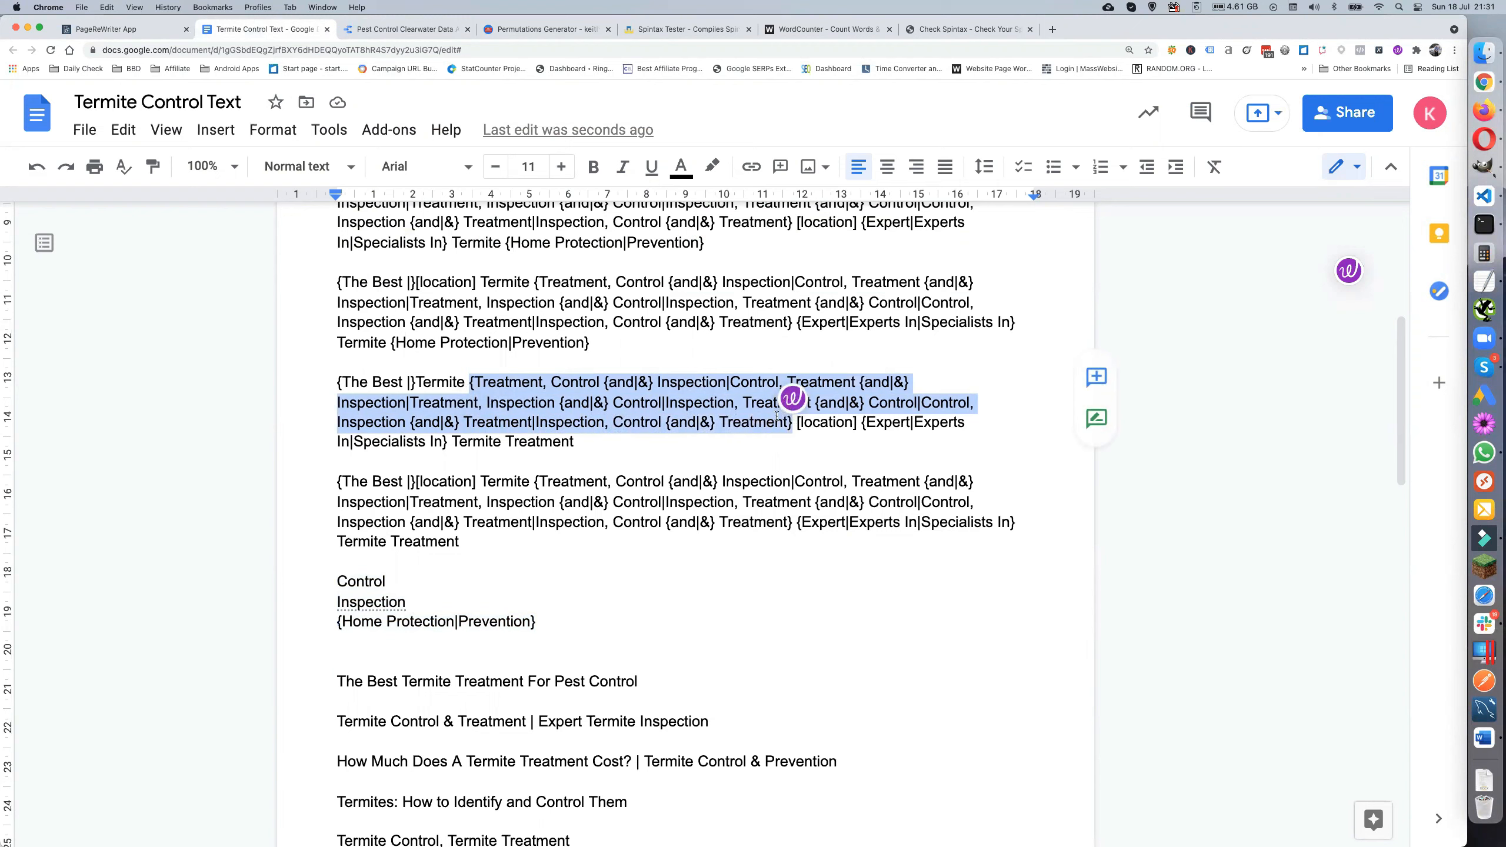
{"action": "type", "text": "{Control Inspection and {Home Protection|Prevention}|Control {Home Protection|Prevention} and Inspection|Inspection Control and {Home Protection|Prevention}|Inspection {Home Protection|Prevention} and Control|{Home Protection|Prevention} Control and Inspection|{Home Protection|Prevention} Inspection and Control}"}
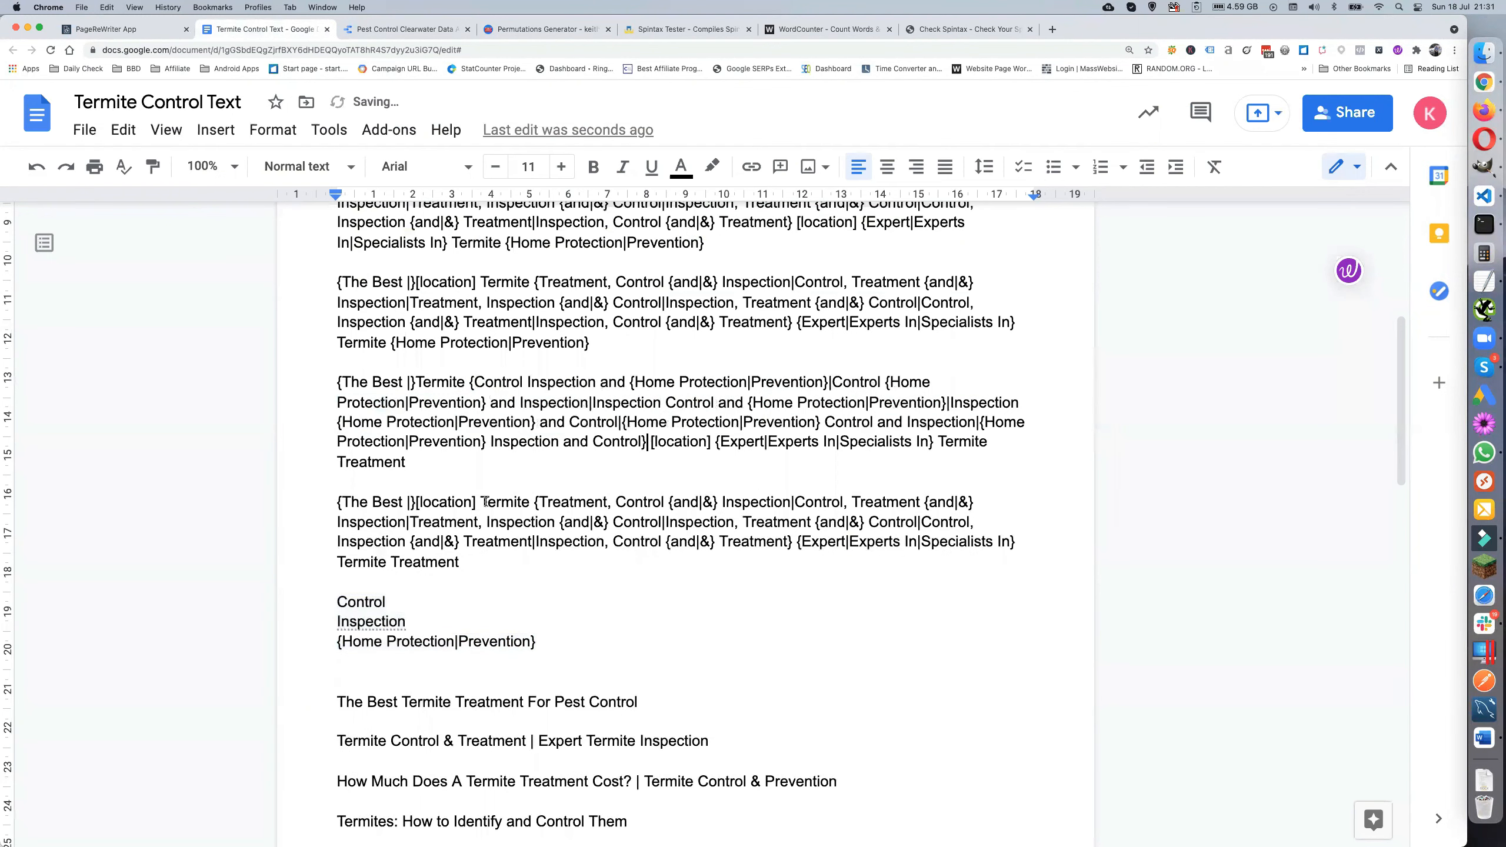
{"action": "left_click_drag", "start_coordinate": [532, 501], "coordinate": [791, 541]}
{"action": "type", "text": "{Control Inspection and {Home Protection|Prevention}|Control {Home Protection|Prevention} and Inspection|Inspection Control and {Home Protection|Prevention}|Inspection {Home Protection|Prevention} and Control|{Home Protection|Prevention} Control and Inspection|{Home Protection|Prevention} Inspection and Control}"}
Duplicate the two titles ending in "Termite Treatment" directly below, with extra blank lines before the Control, Inspection and {Home Protection|Prevention} list
{"action": "scroll", "coordinate": [545, 595], "scroll_direction": "down", "scroll_amount": 1}
{"action": "left_click", "coordinate": [361, 560]}
{"action": "key", "text": "Return"}
{"action": "key", "text": "Return"}
{"action": "key", "text": "Return"}
{"action": "key", "text": "Return"}
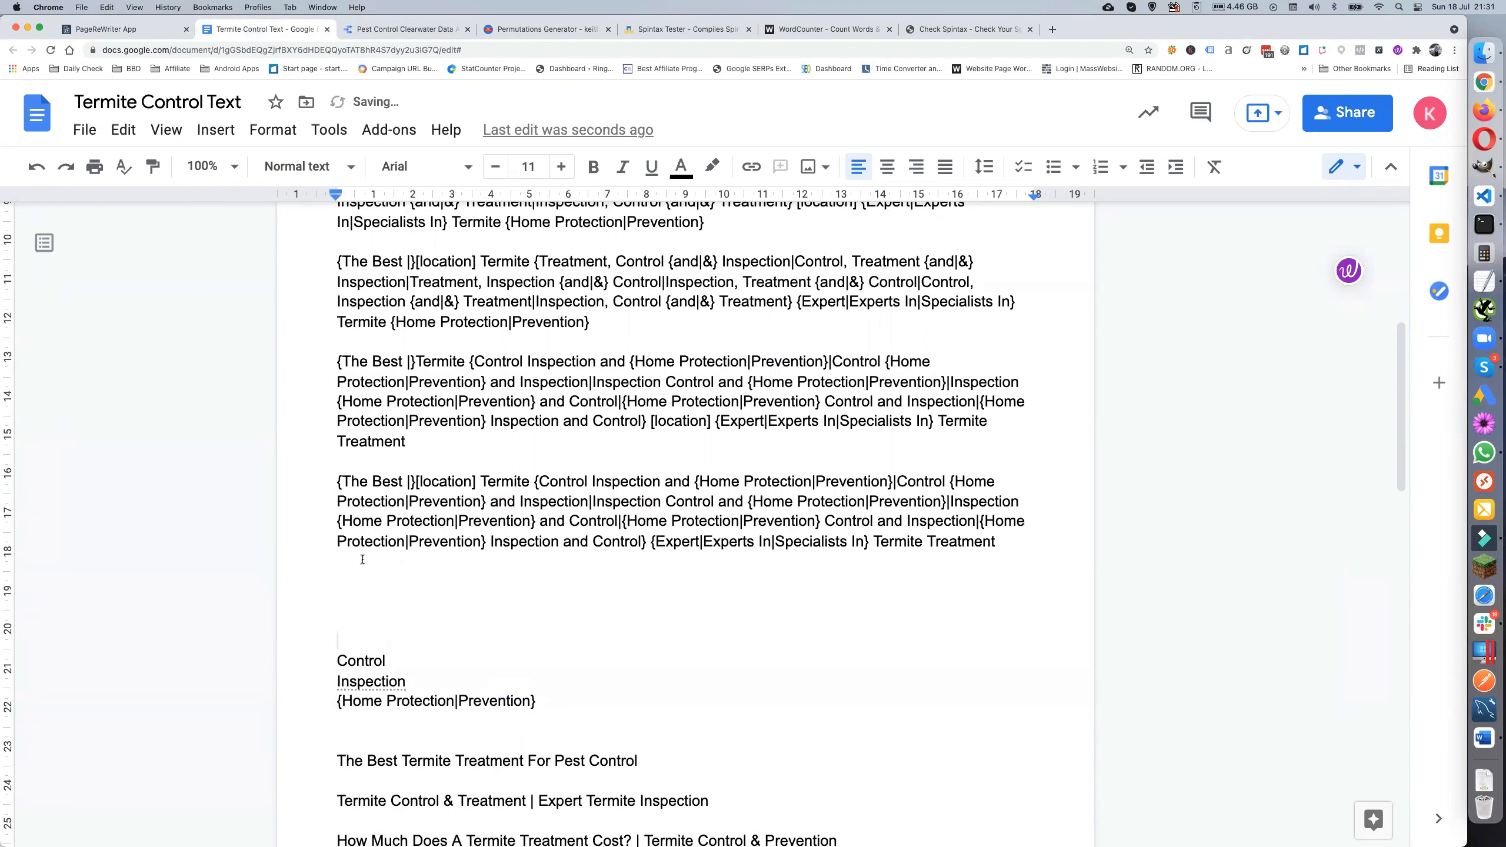
{"action": "left_click_drag", "start_coordinate": [331, 360], "coordinate": [320, 561]}
{"action": "key", "text": "super+c"}
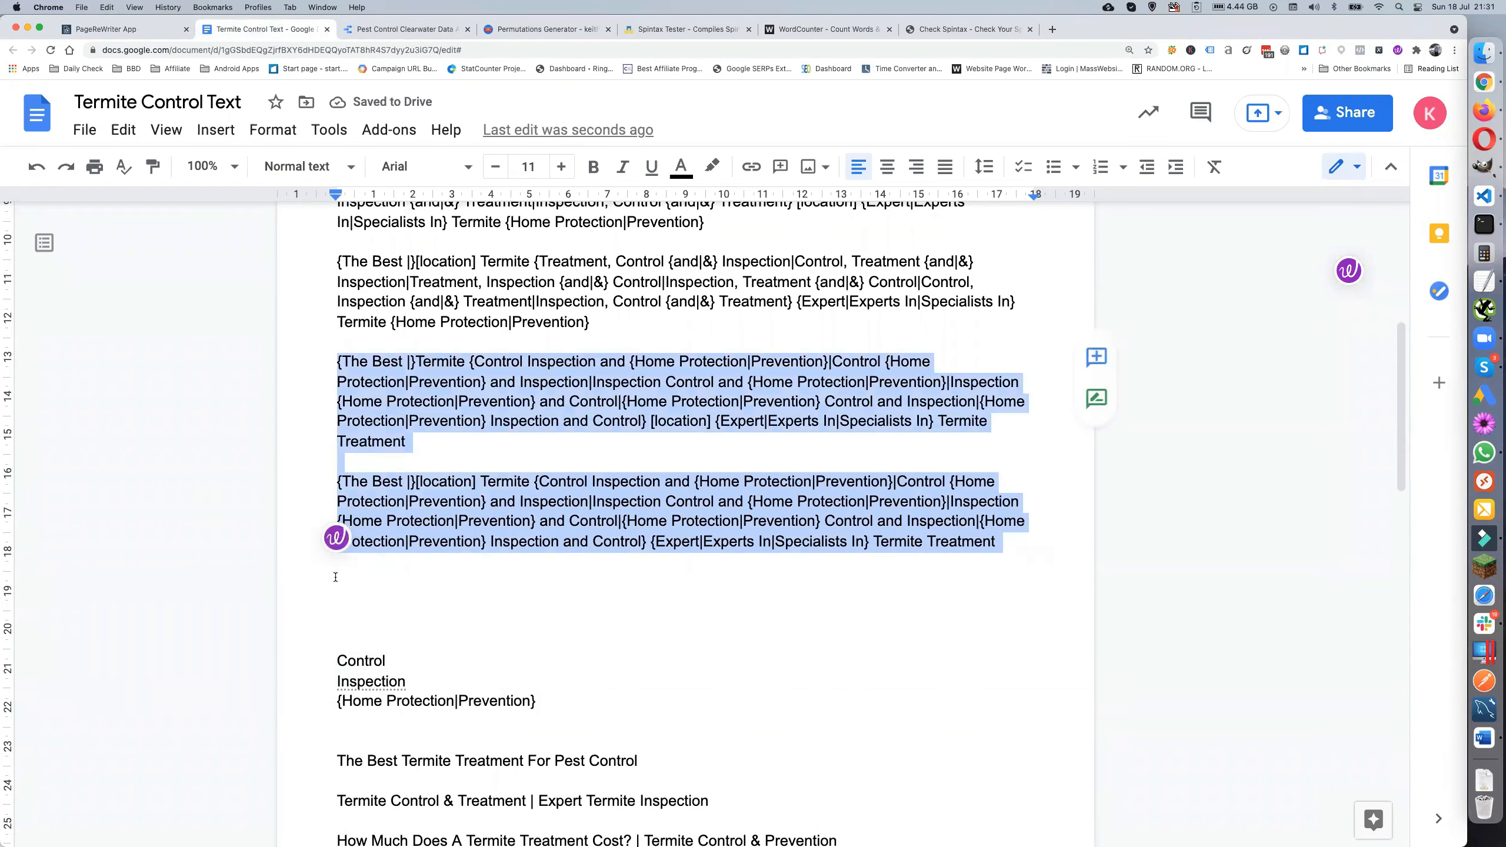
{"action": "left_click", "coordinate": [341, 576]}
{"action": "left_click", "coordinate": [342, 570]}
{"action": "key", "text": "Return"}
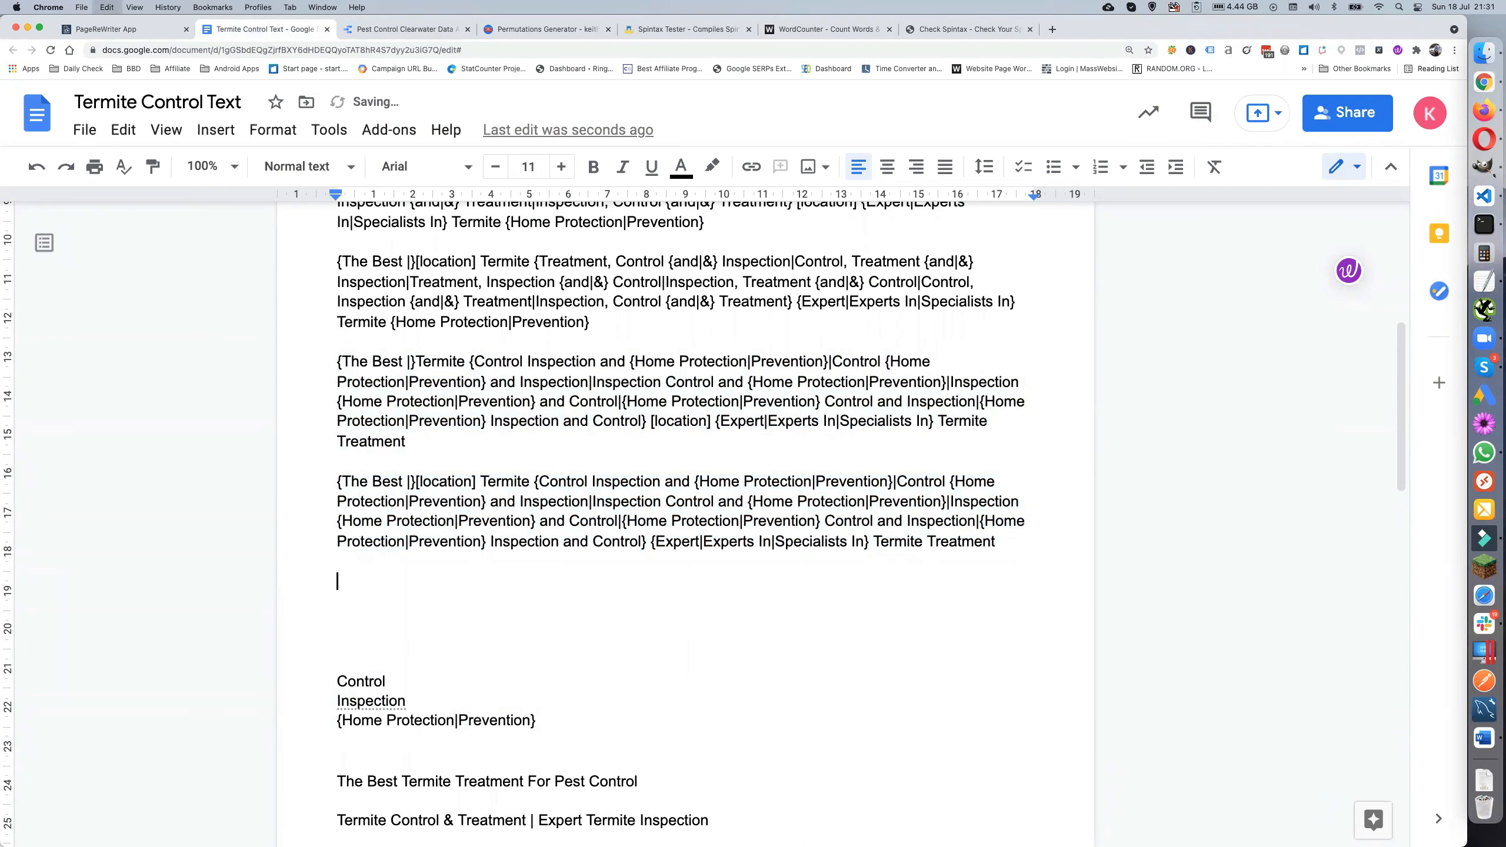
{"action": "key", "text": "super+v"}
Change the closing word "Treatment" to "Control" in the two duplicated titles
{"action": "scroll", "coordinate": [341, 574], "scroll_direction": "down", "scroll_amount": 5}
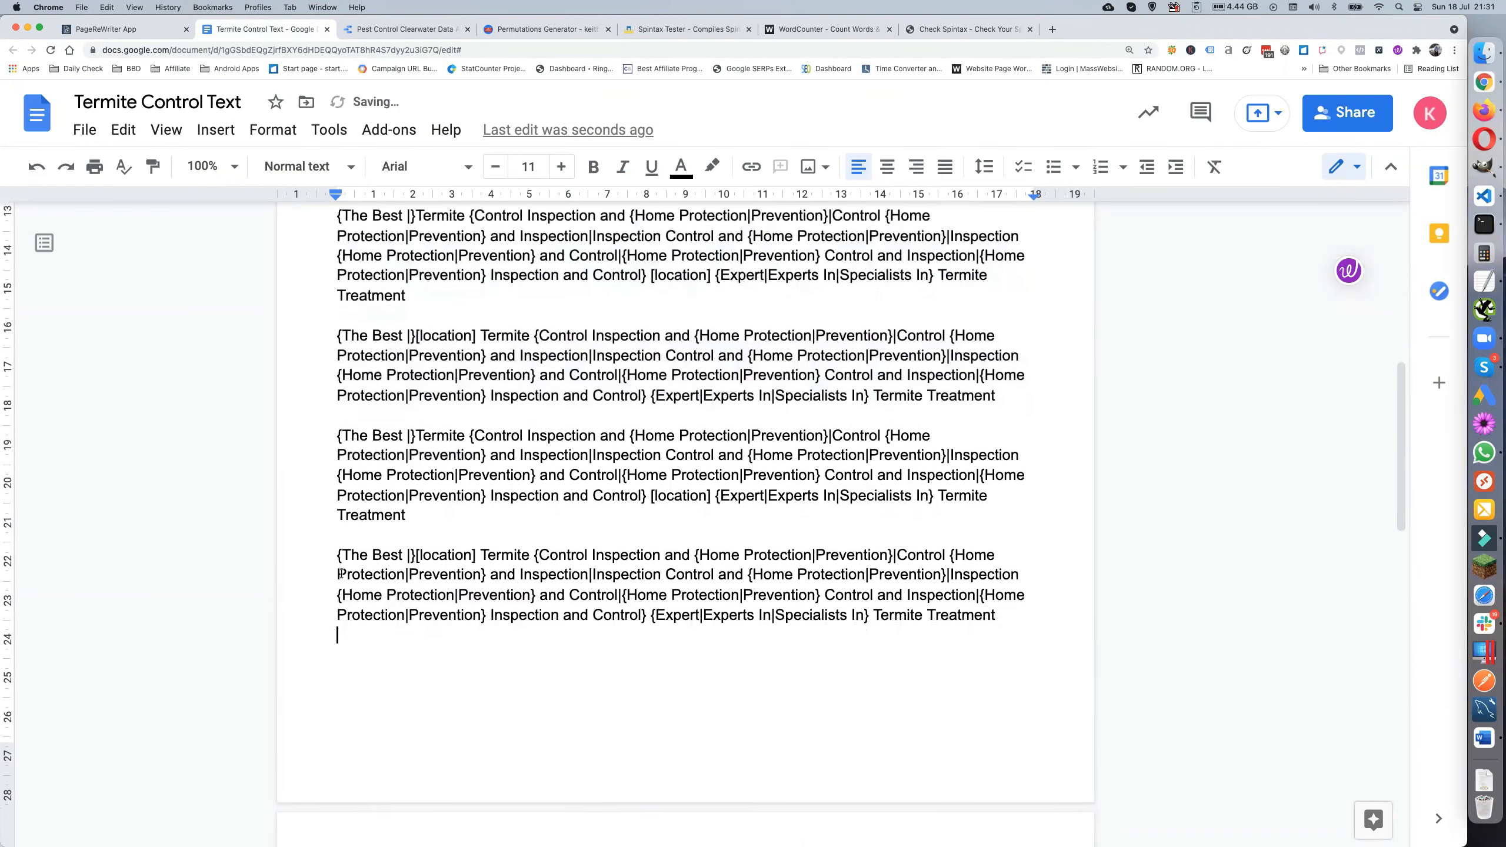
{"action": "left_click", "coordinate": [373, 513]}
{"action": "double_click", "coordinate": [374, 513]}
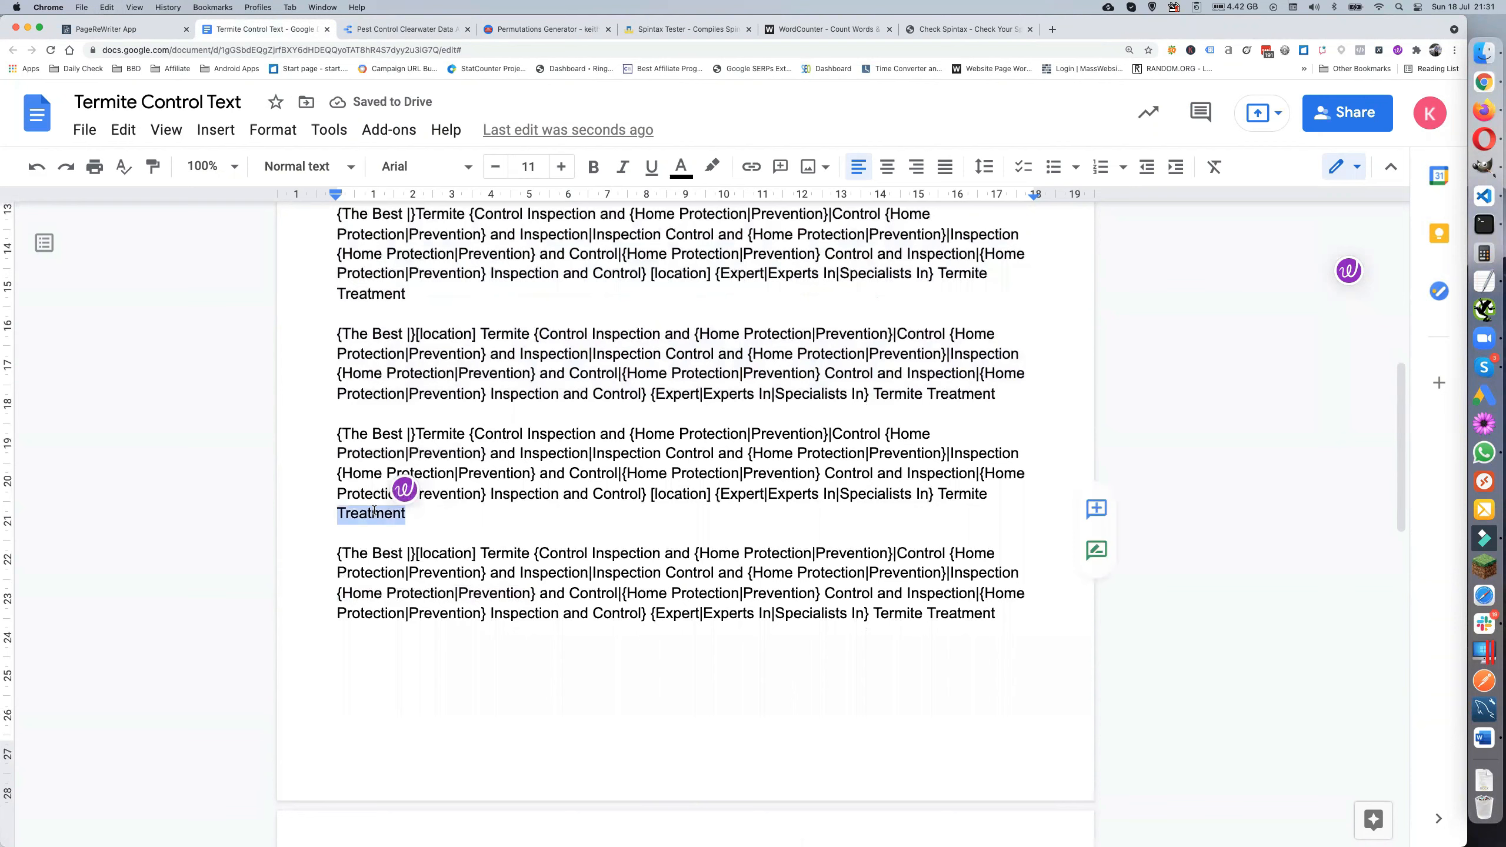
{"action": "type", "text": "Control"}
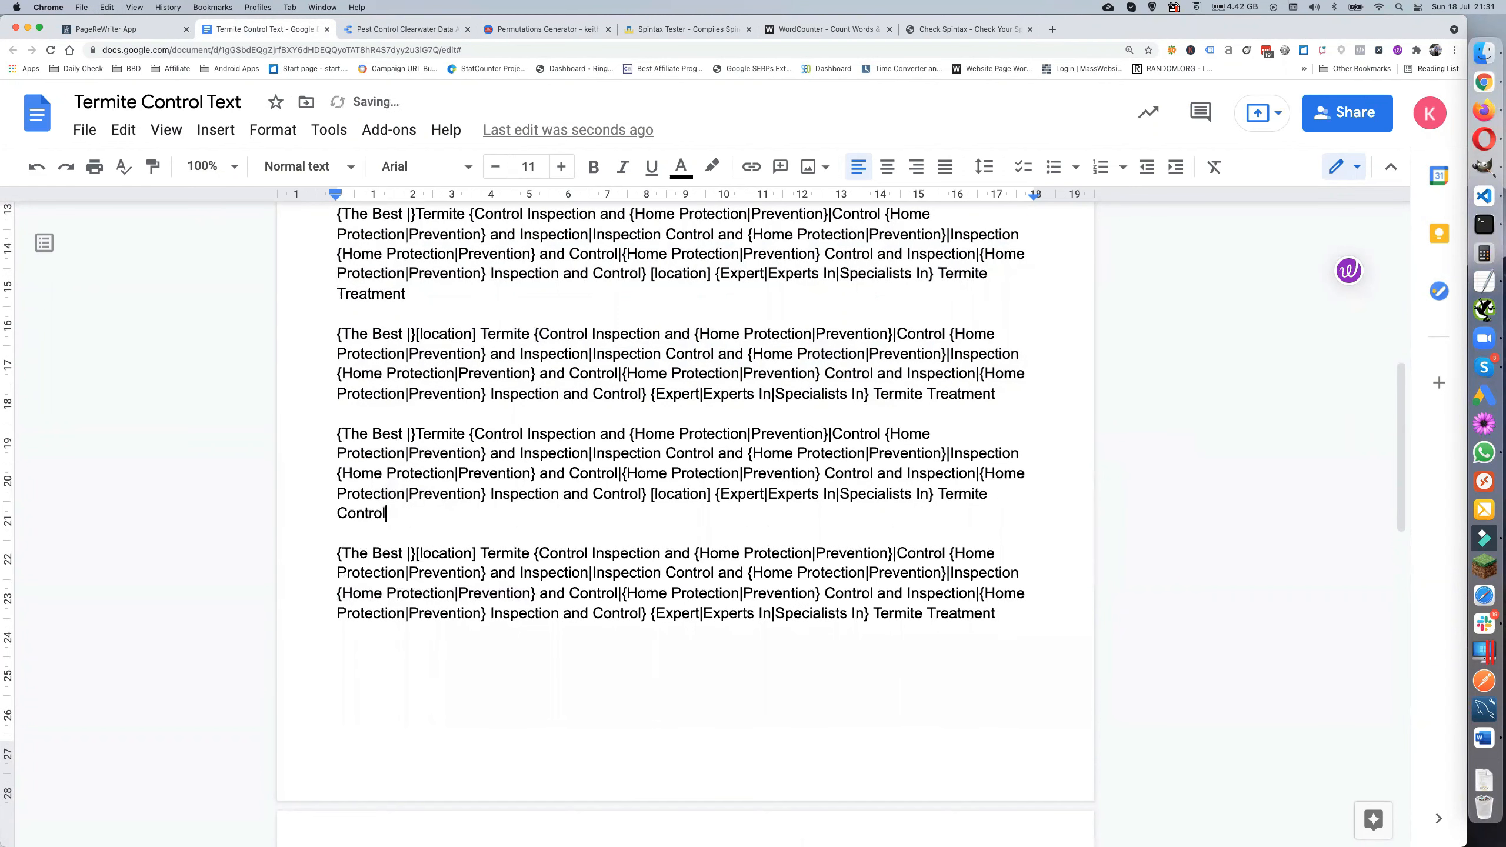
{"action": "double_click", "coordinate": [949, 613]}
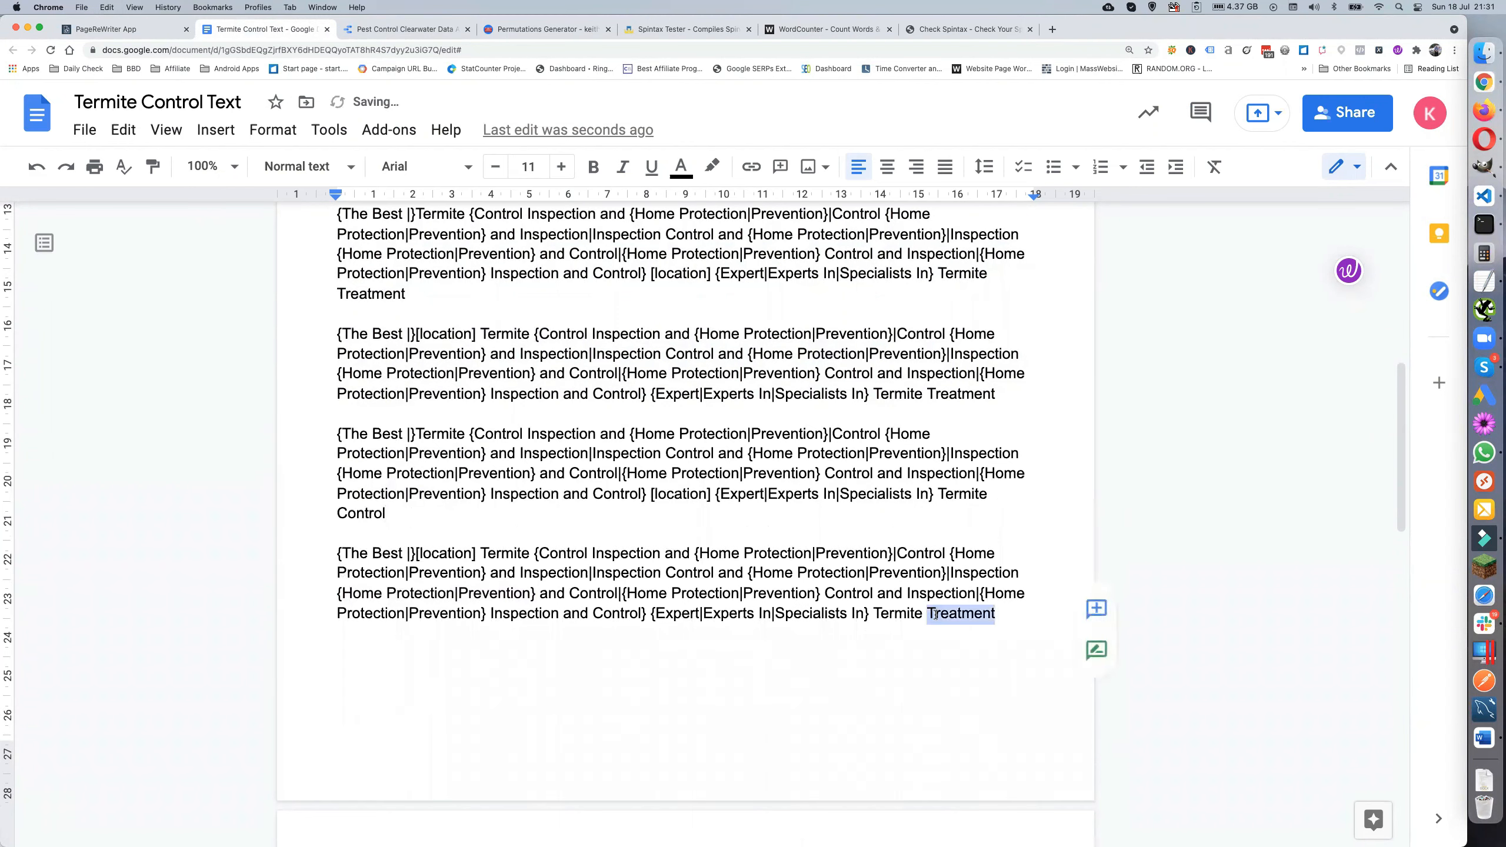
{"action": "type", "text": "Control"}
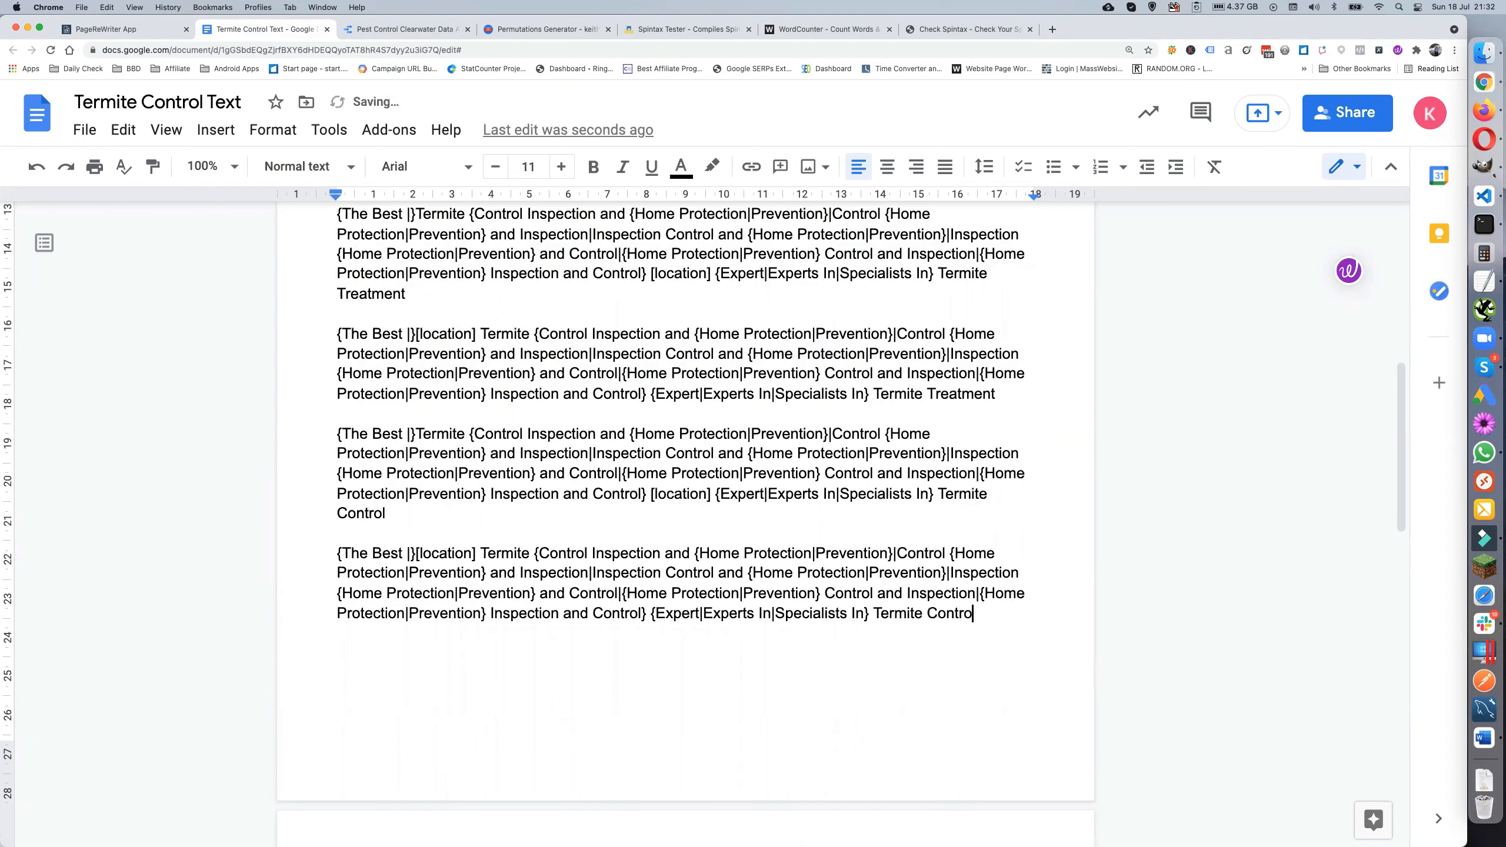
{"action": "scroll", "coordinate": [595, 643], "scroll_direction": "down", "scroll_amount": 5}
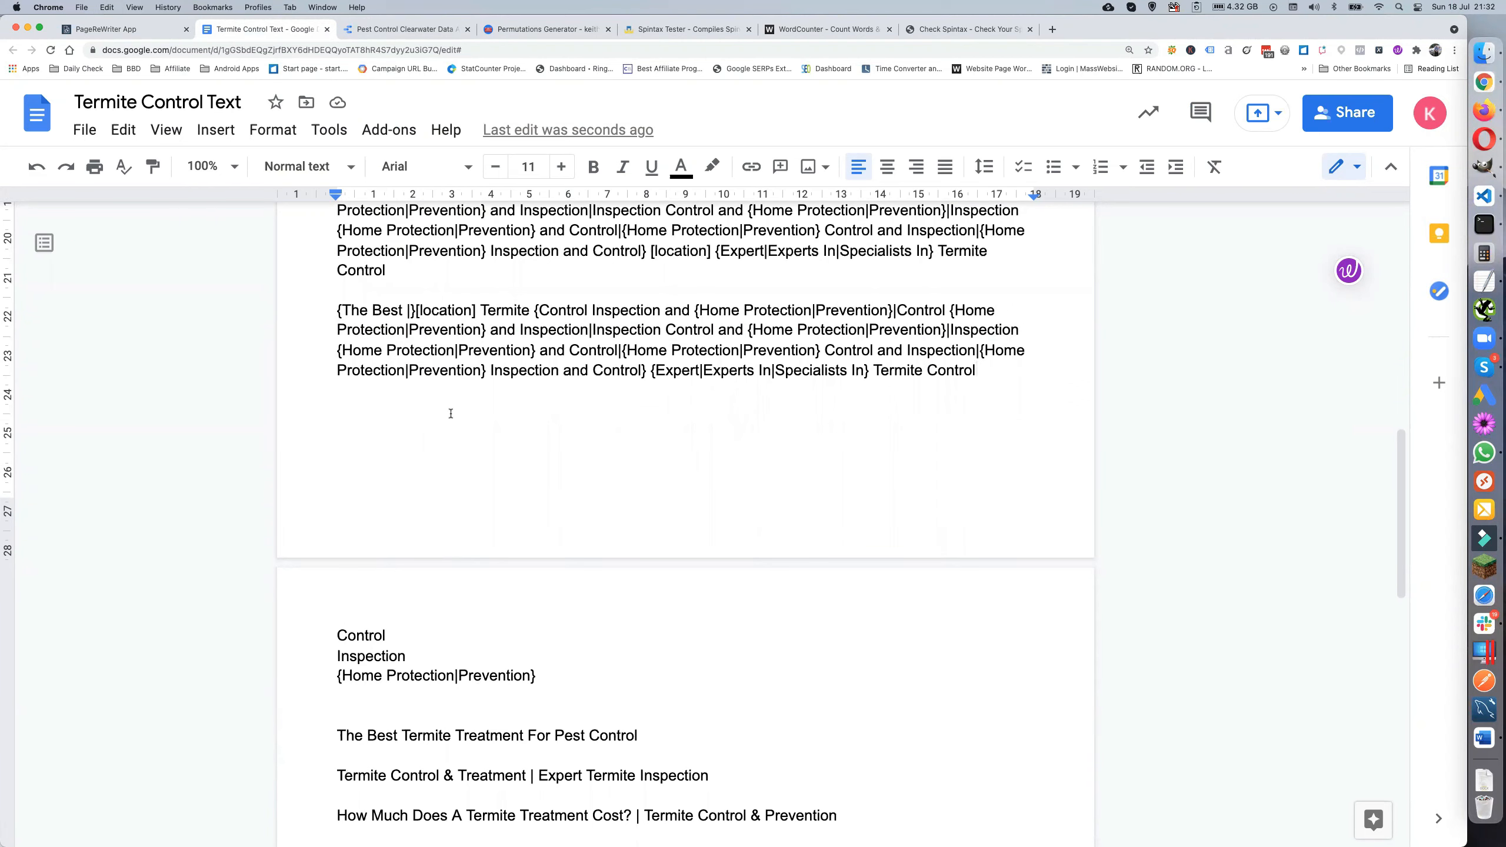
{"action": "scroll", "coordinate": [449, 416], "scroll_direction": "up", "scroll_amount": 3}
{"action": "scroll", "coordinate": [449, 417], "scroll_direction": "up", "scroll_amount": 1}
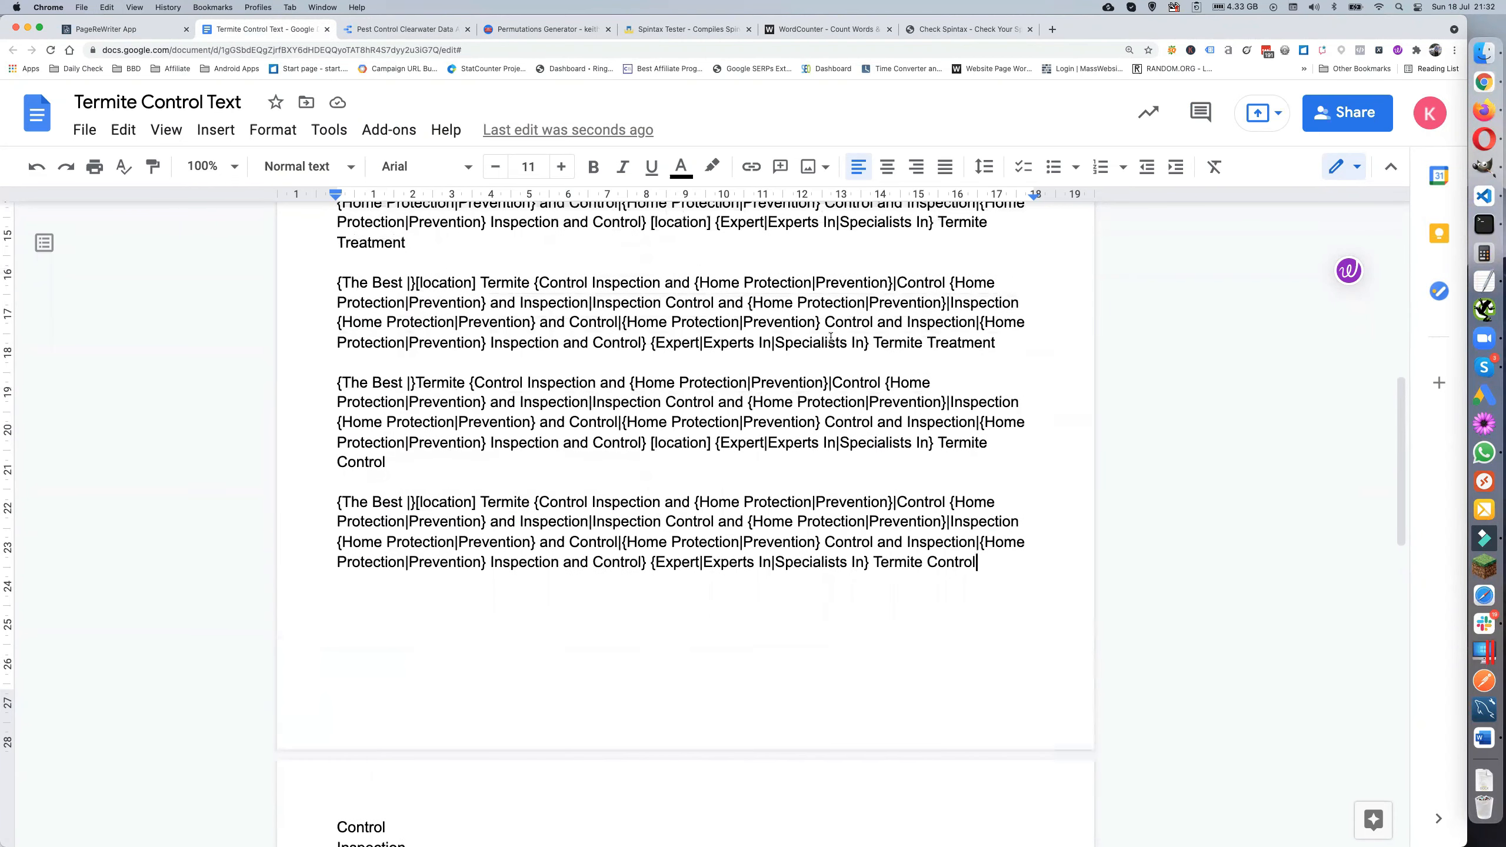
Copy "Treatment" from the Termite Control Text document and replace "Control" with it in the Permutations Generator's option list
{"action": "double_click", "coordinate": [938, 342]}
{"action": "key", "text": "super+c"}
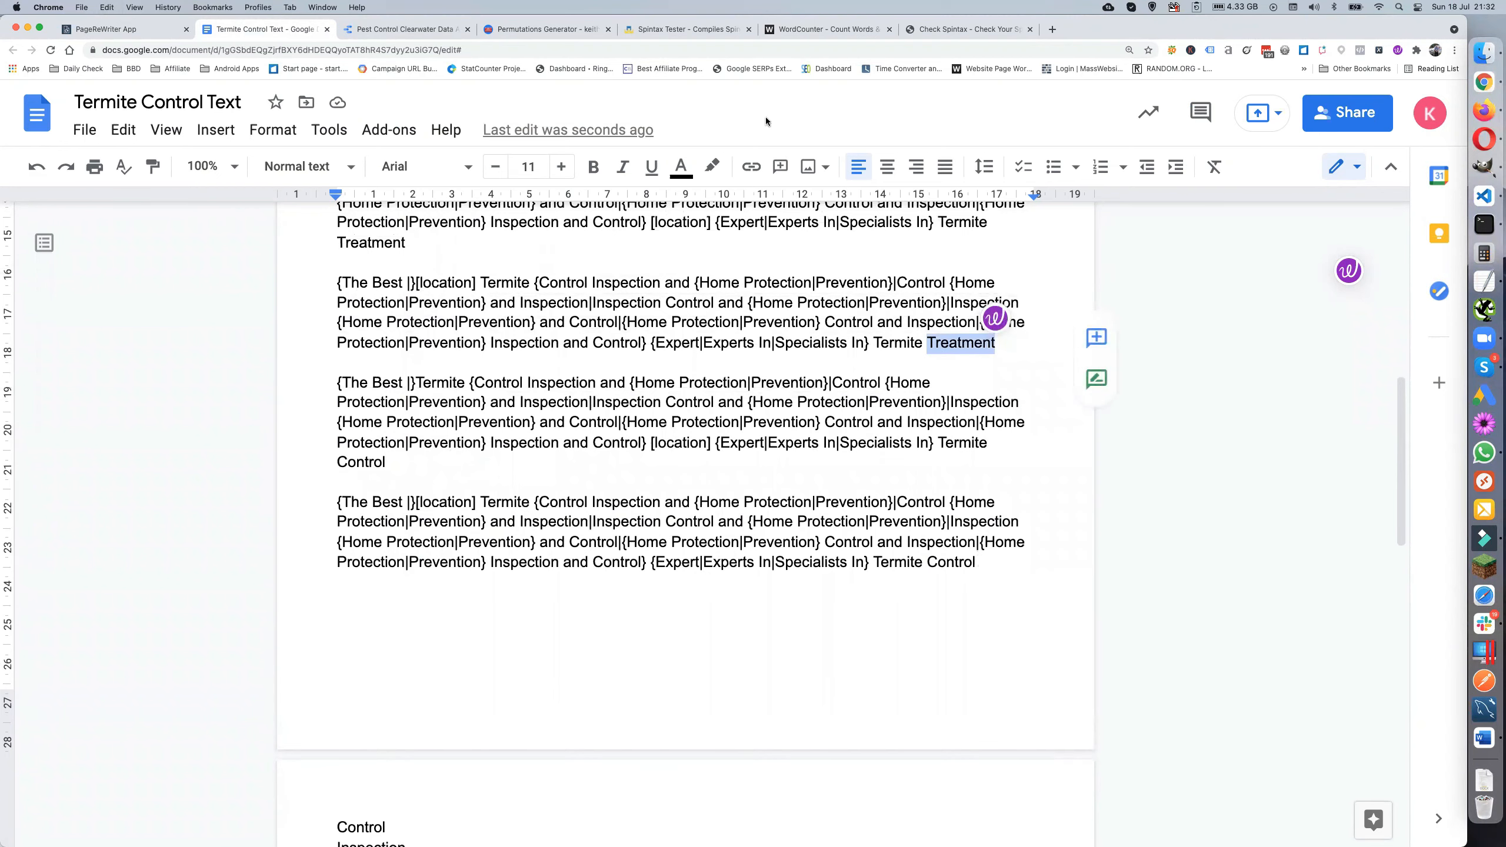
{"action": "left_click", "coordinate": [515, 30]}
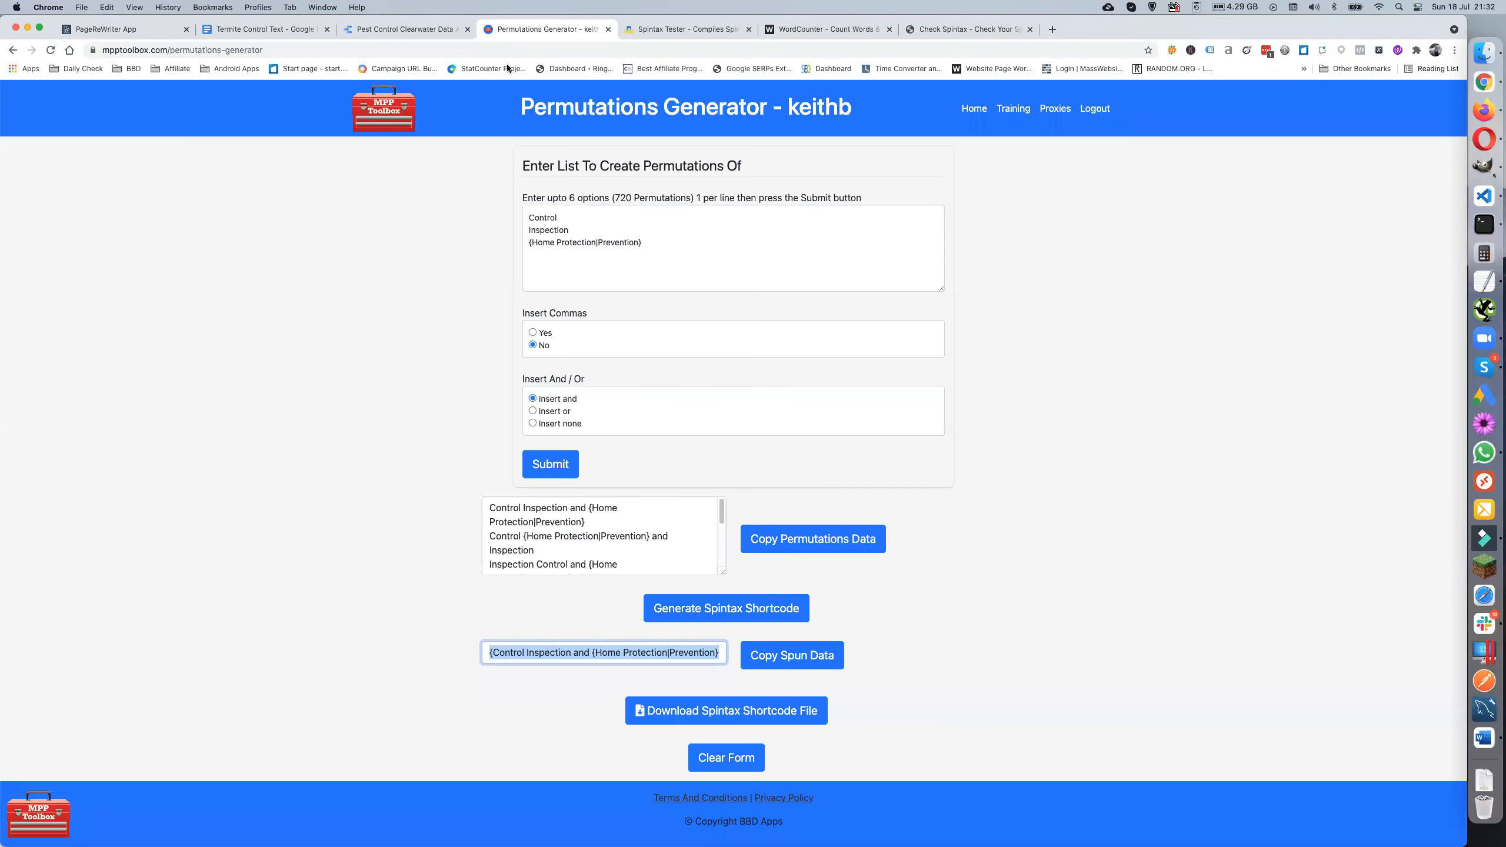
{"action": "double_click", "coordinate": [537, 220]}
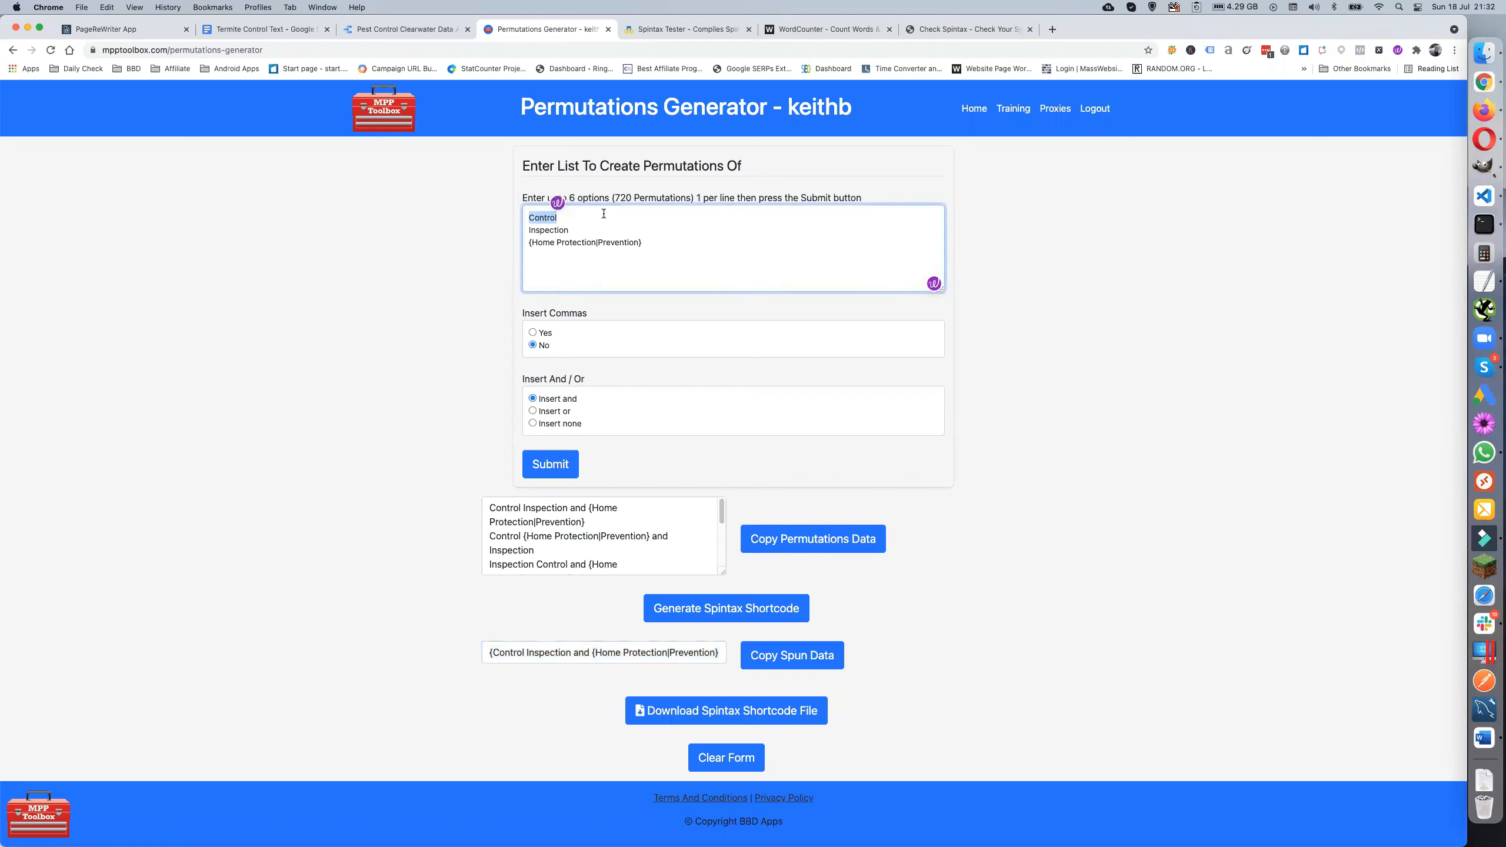
{"action": "key", "text": "super+v"}
Generate the permutations of Treatment, Inspection and {Home Protection|Prevention}, create their spintax shortcode, and copy the spun data
{"action": "left_click", "coordinate": [557, 470]}
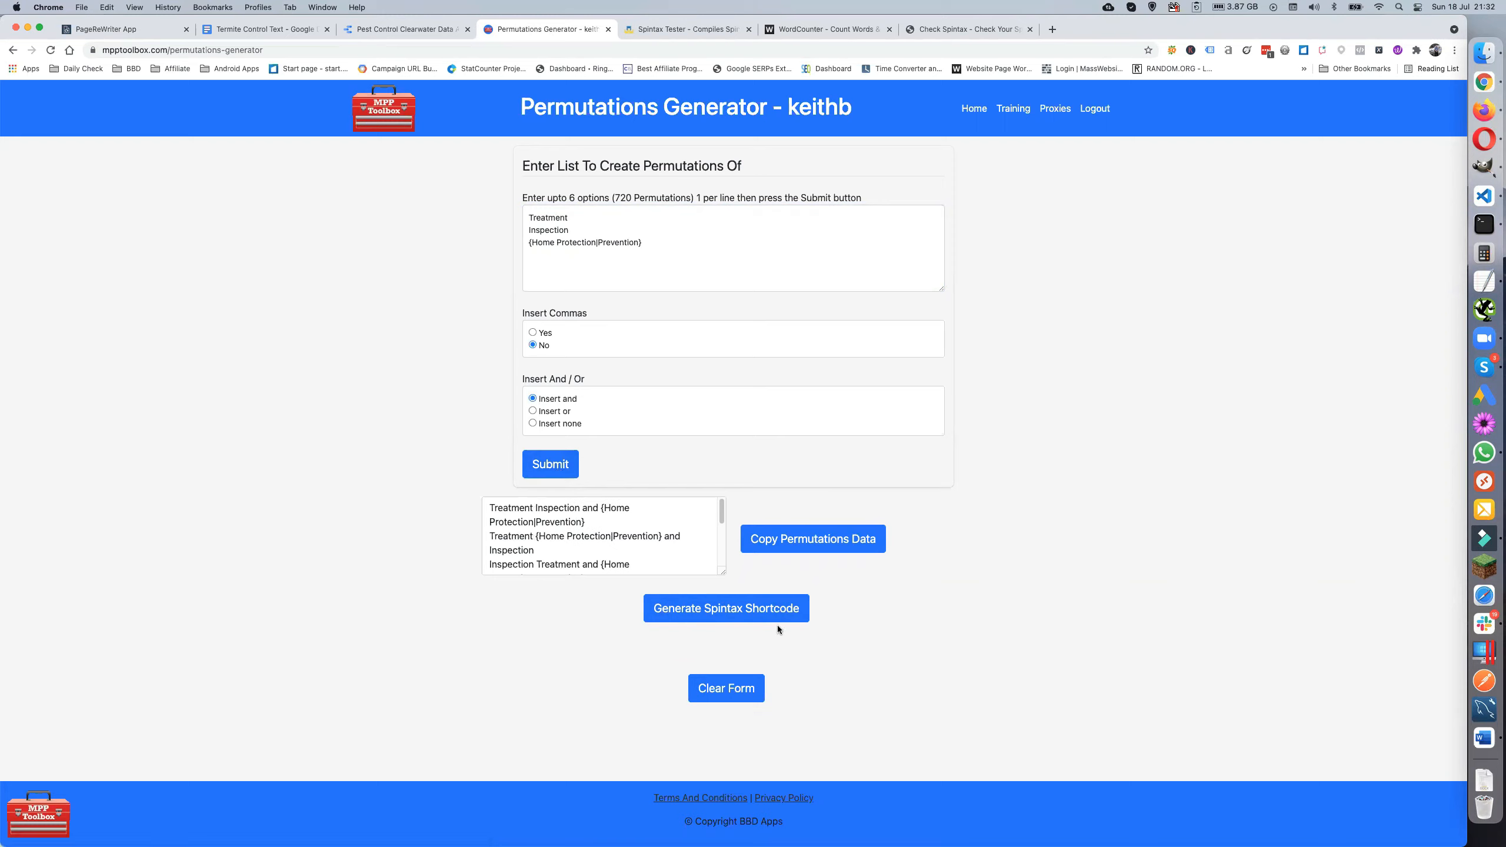
{"action": "left_click", "coordinate": [702, 613]}
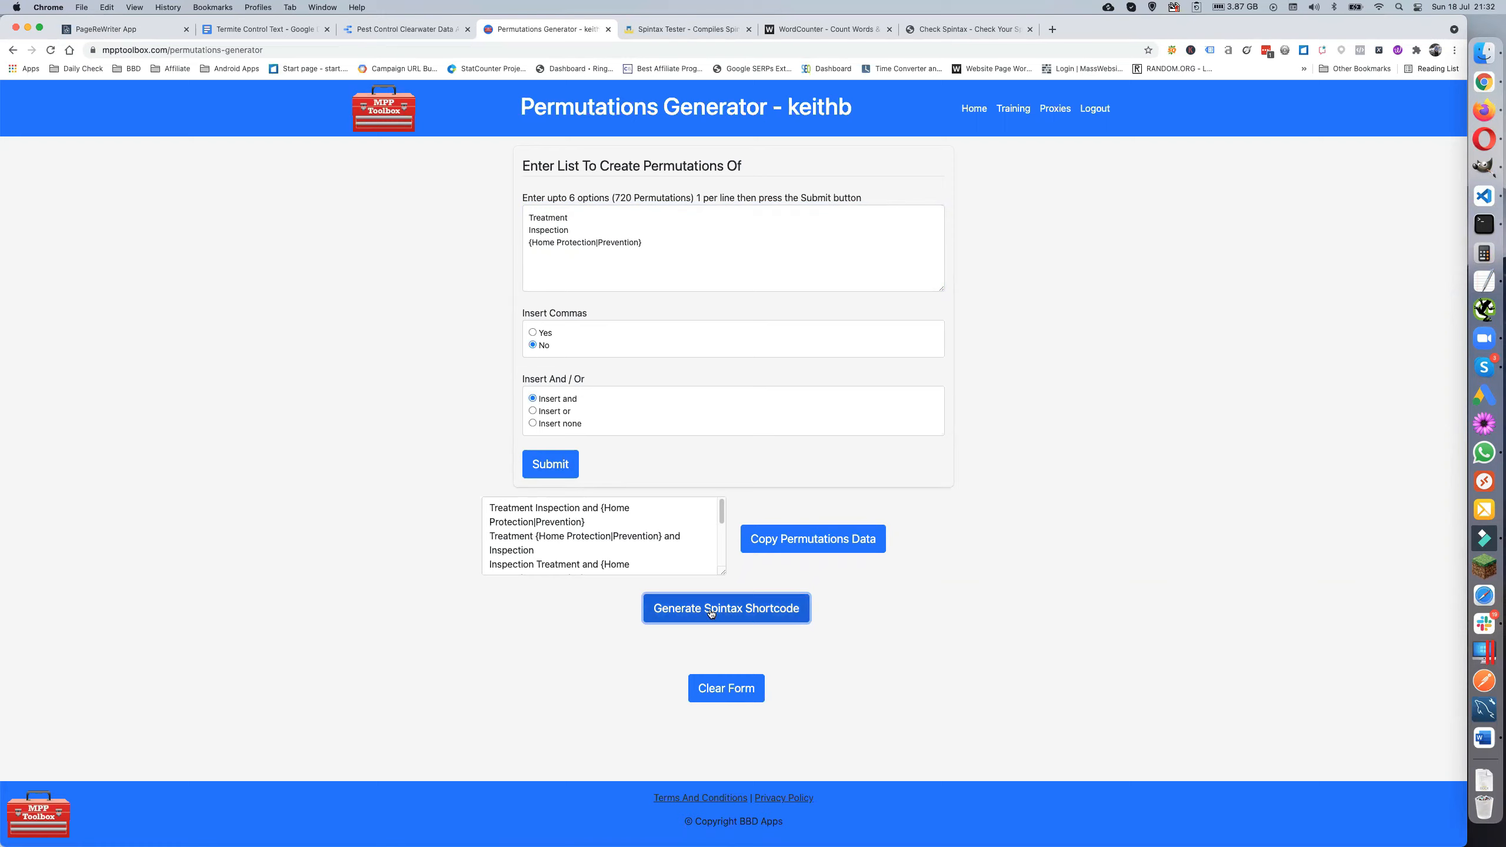
{"action": "left_click", "coordinate": [793, 658]}
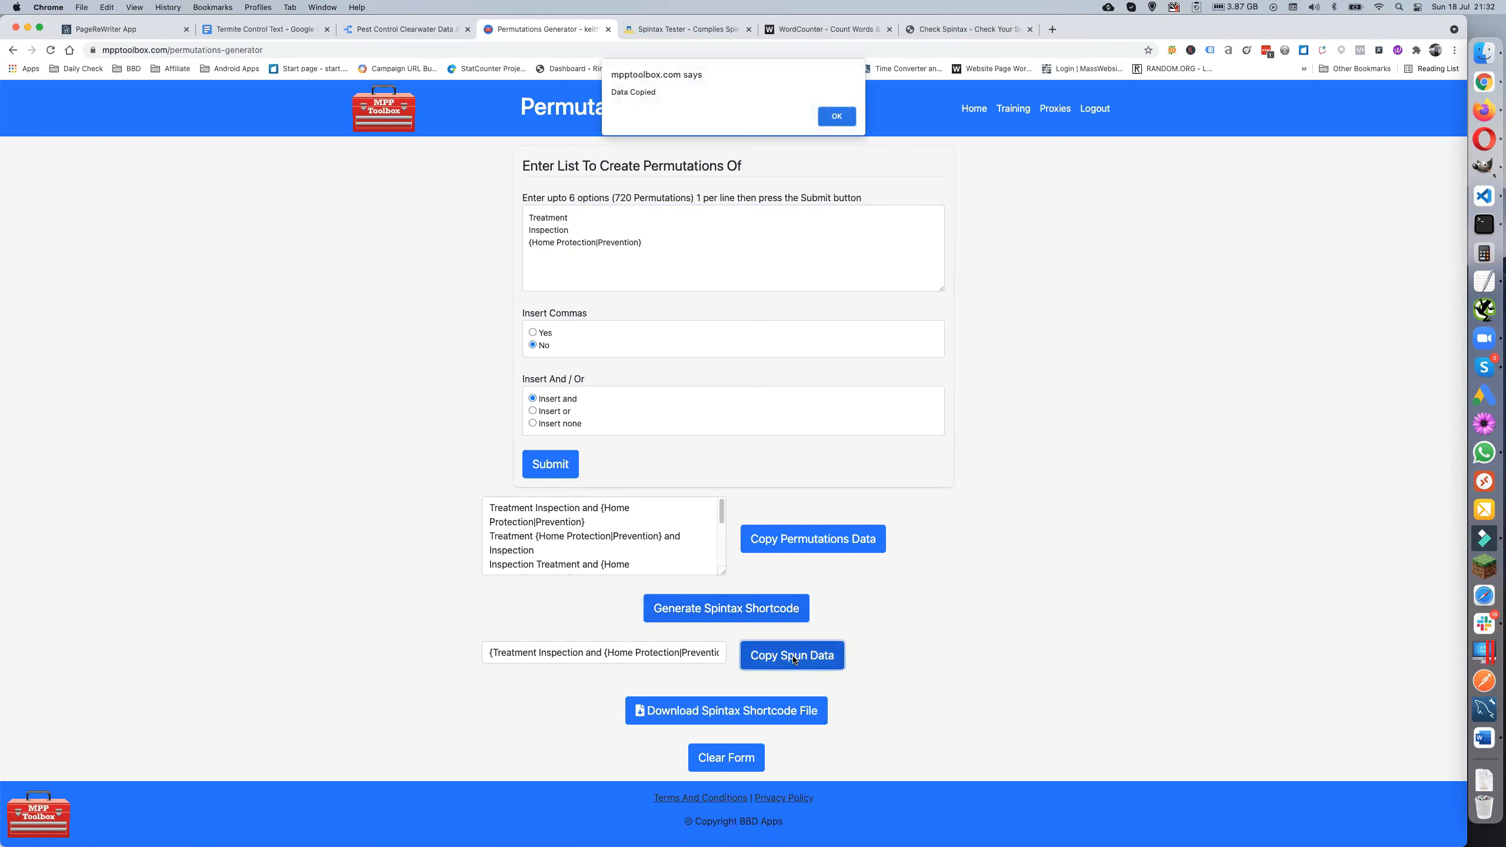
{"action": "left_click", "coordinate": [838, 118]}
In the Termite Control Text document, replace the Control and Inspection permutation block with the copied spintax in both titles ending in "Termite Control"
{"action": "left_click", "coordinate": [221, 31]}
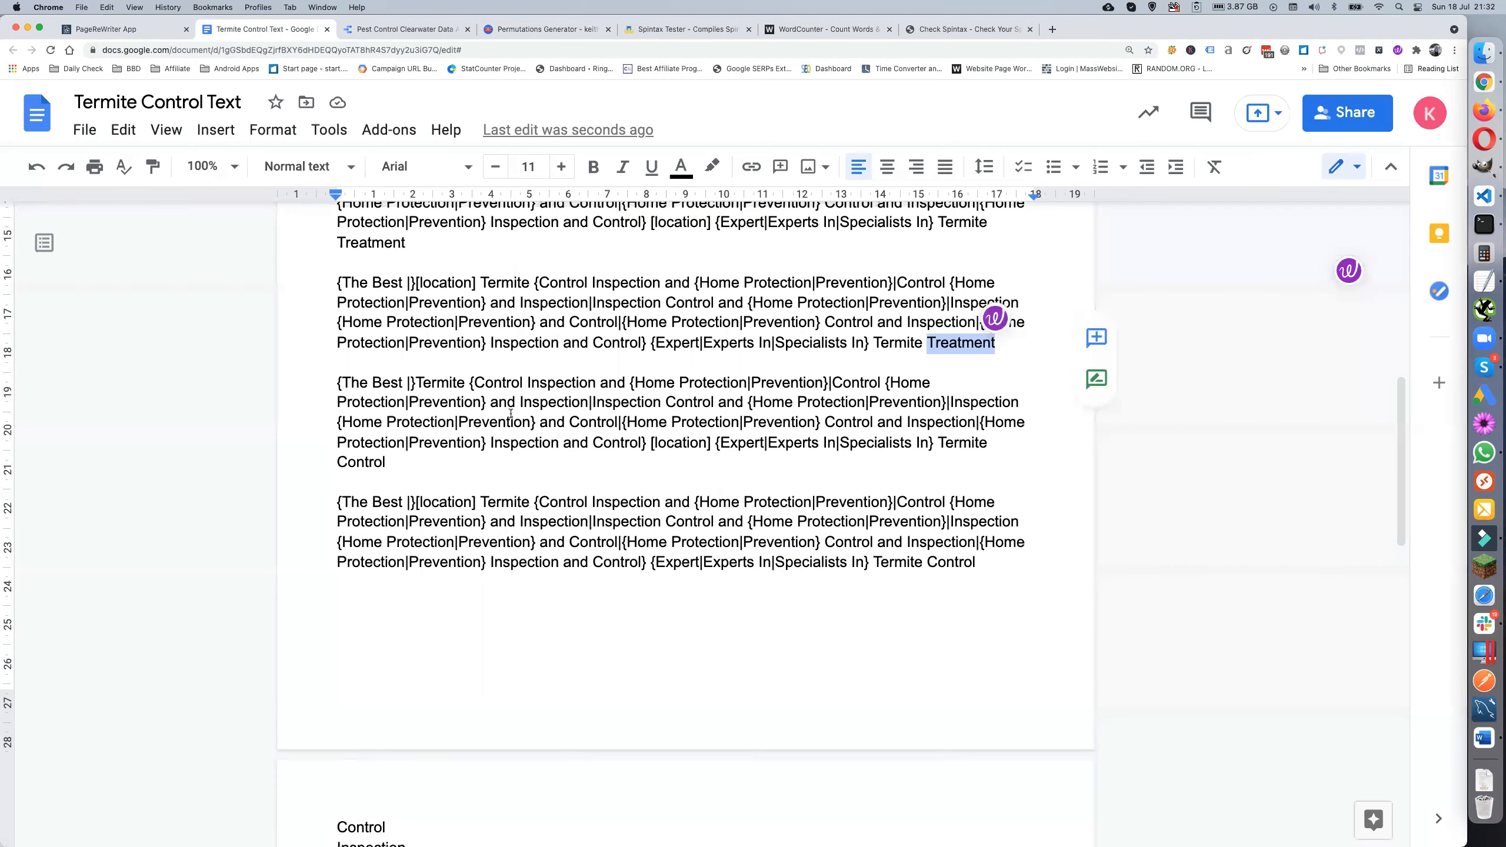
{"action": "left_click_drag", "start_coordinate": [469, 382], "coordinate": [647, 438]}
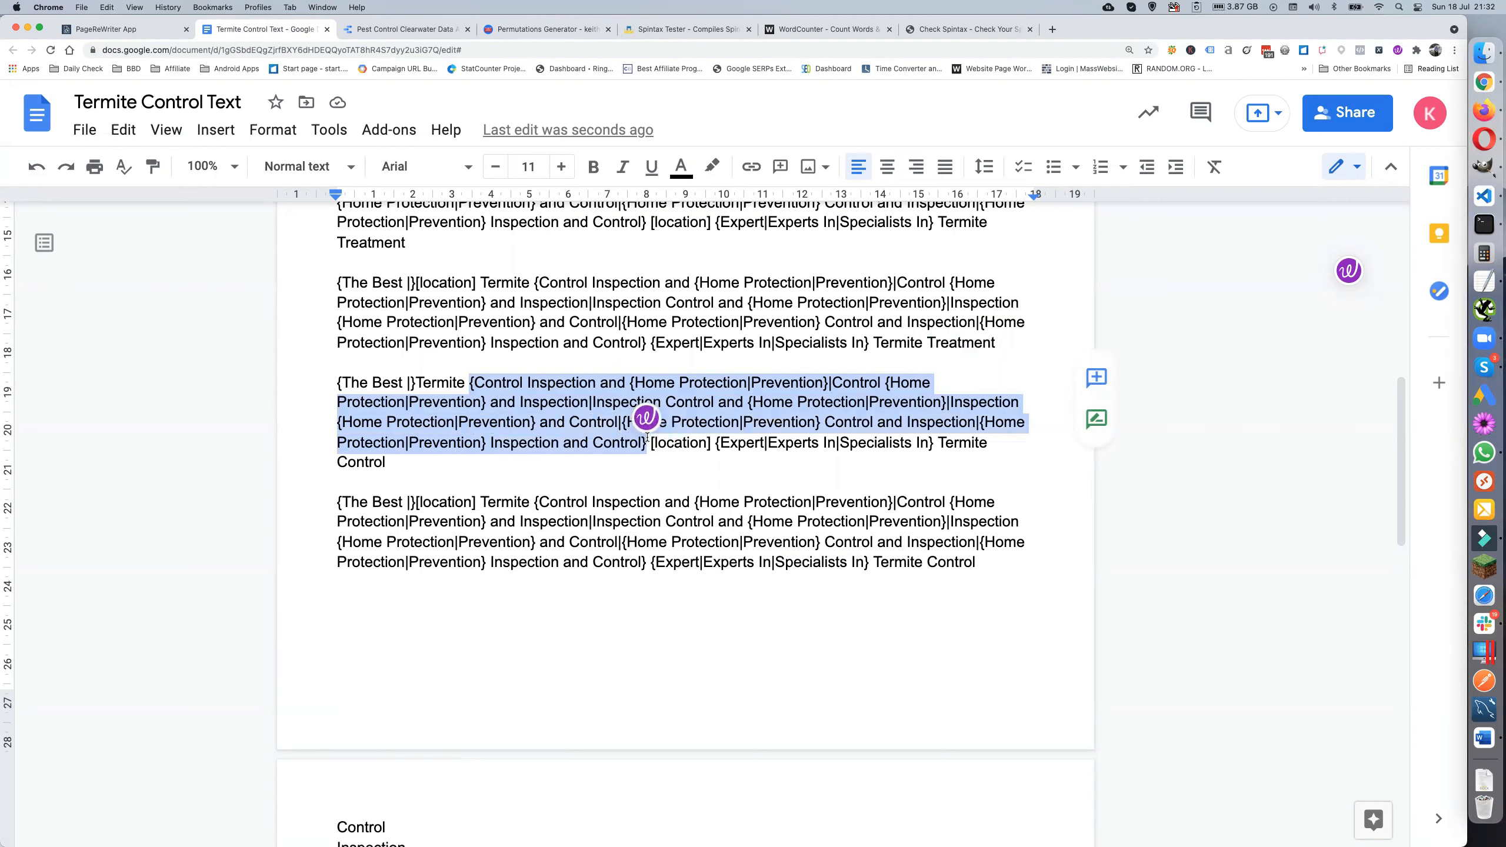
{"action": "key", "text": "super+v"}
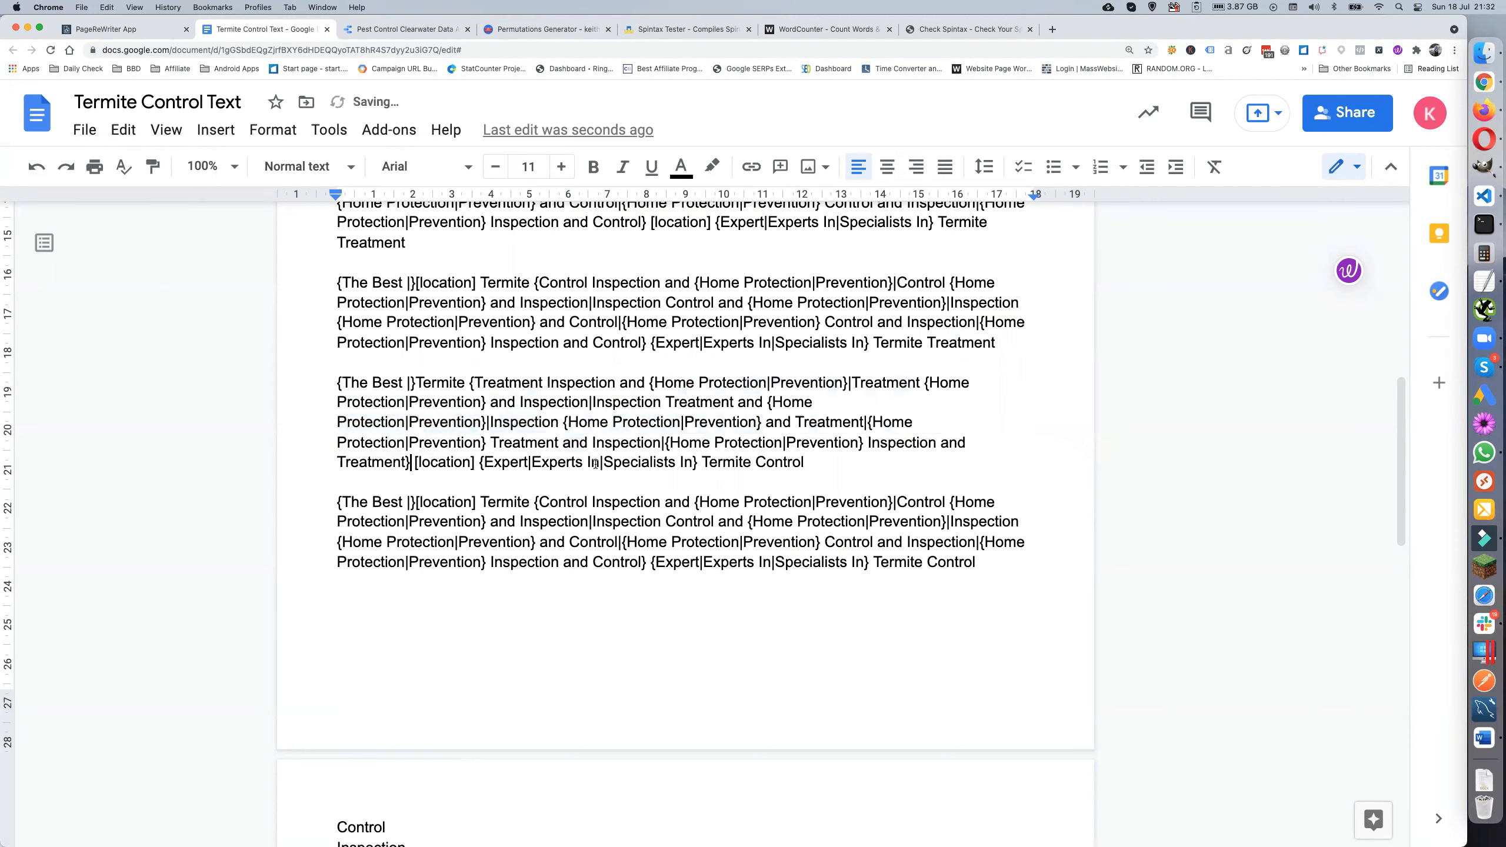
{"action": "left_click_drag", "start_coordinate": [533, 501], "coordinate": [646, 561]}
{"action": "key", "text": "super+v"}
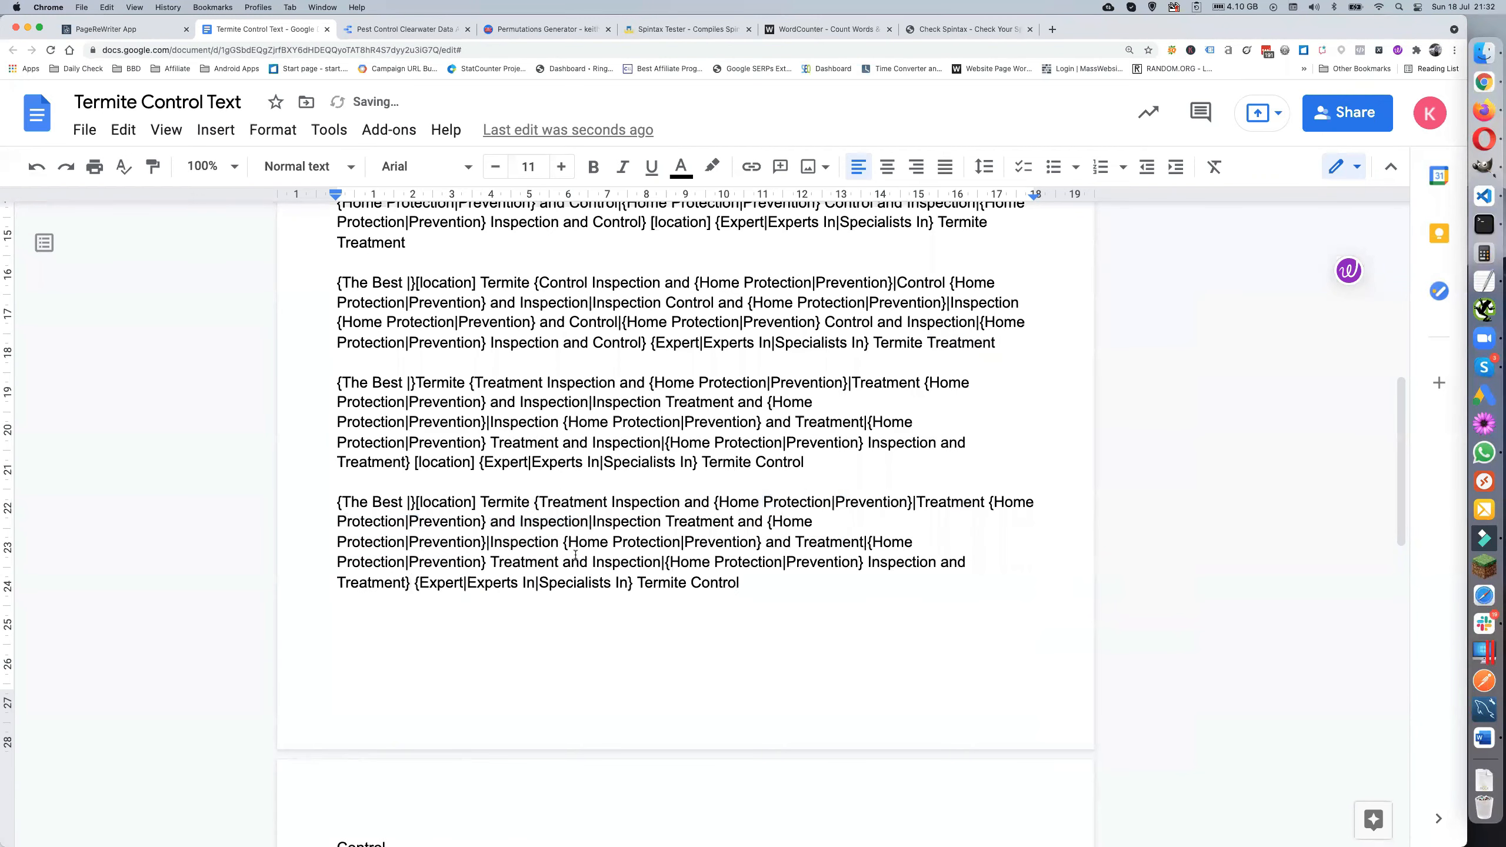
Review all the meta title variations in the document, from the first title to the last
{"action": "scroll", "coordinate": [521, 555], "scroll_direction": "up", "scroll_amount": 5}
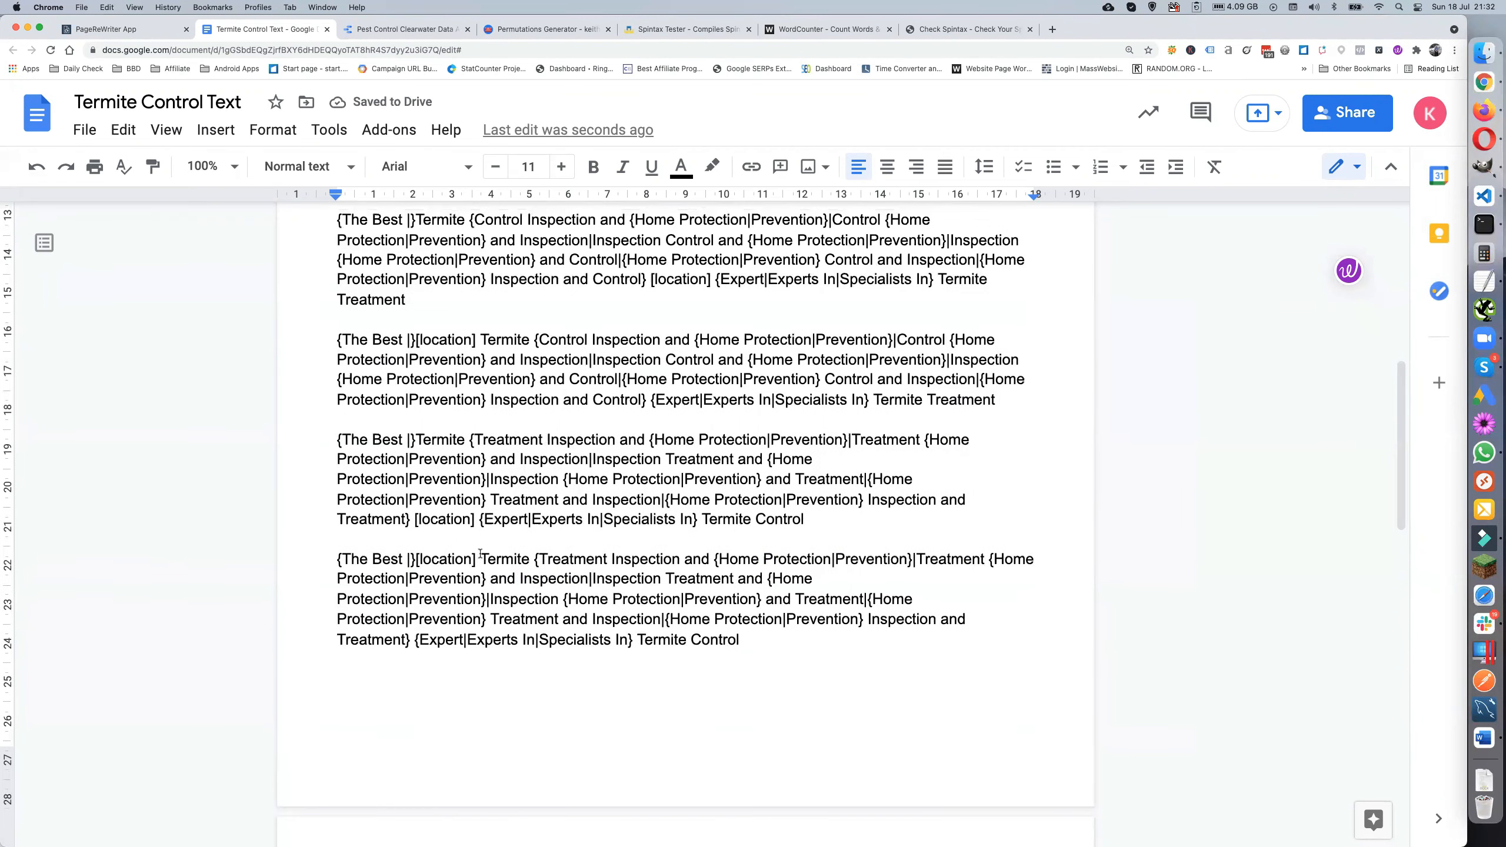
{"action": "scroll", "coordinate": [474, 553], "scroll_direction": "up", "scroll_amount": 6}
{"action": "scroll", "coordinate": [458, 531], "scroll_direction": "down", "scroll_amount": 4}
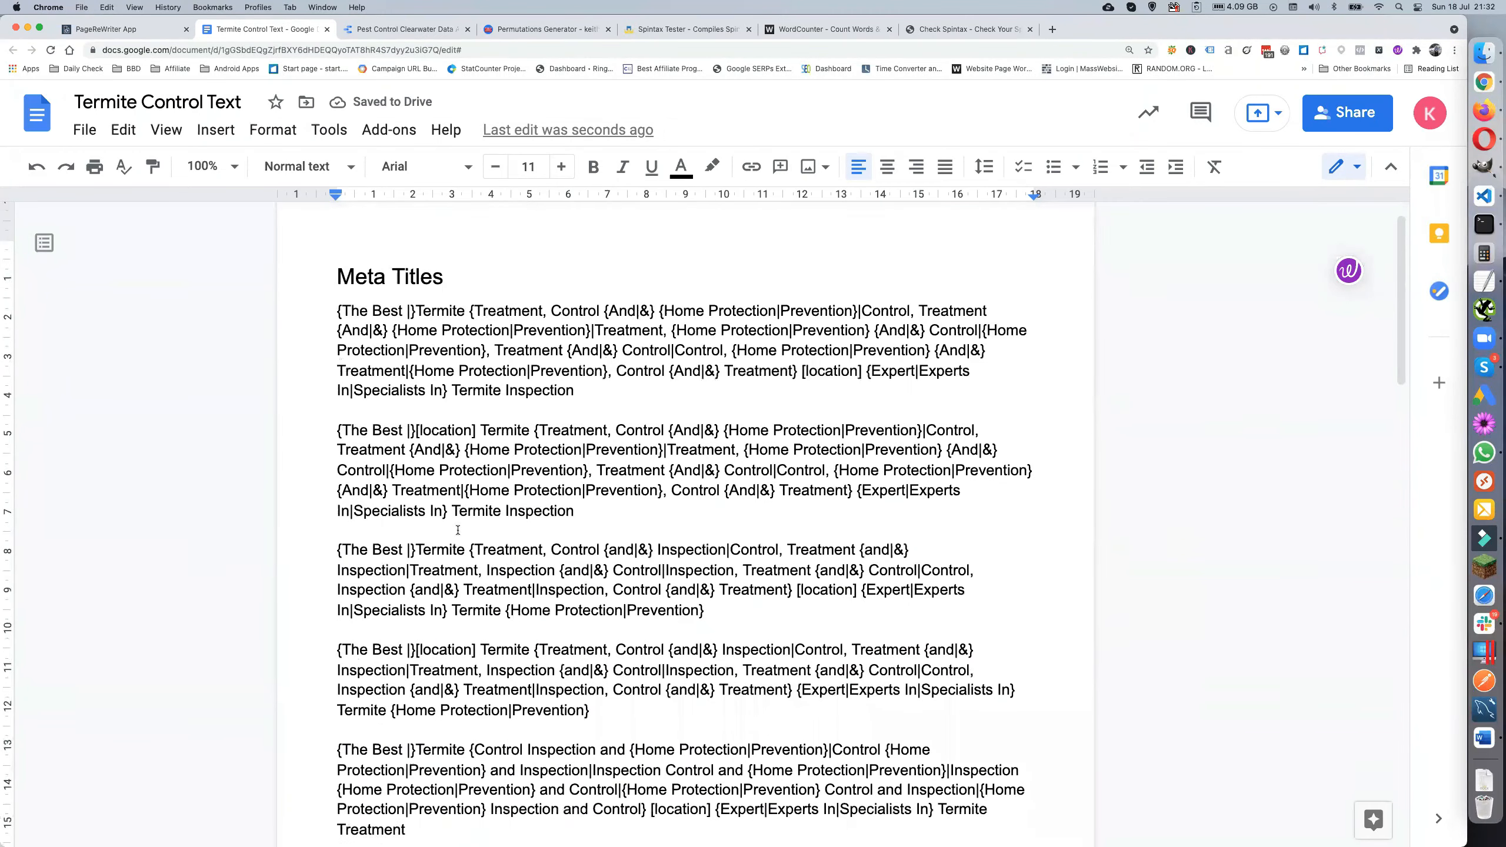
{"action": "scroll", "coordinate": [454, 554], "scroll_direction": "down", "scroll_amount": 3}
{"action": "scroll", "coordinate": [458, 581], "scroll_direction": "down", "scroll_amount": 3}
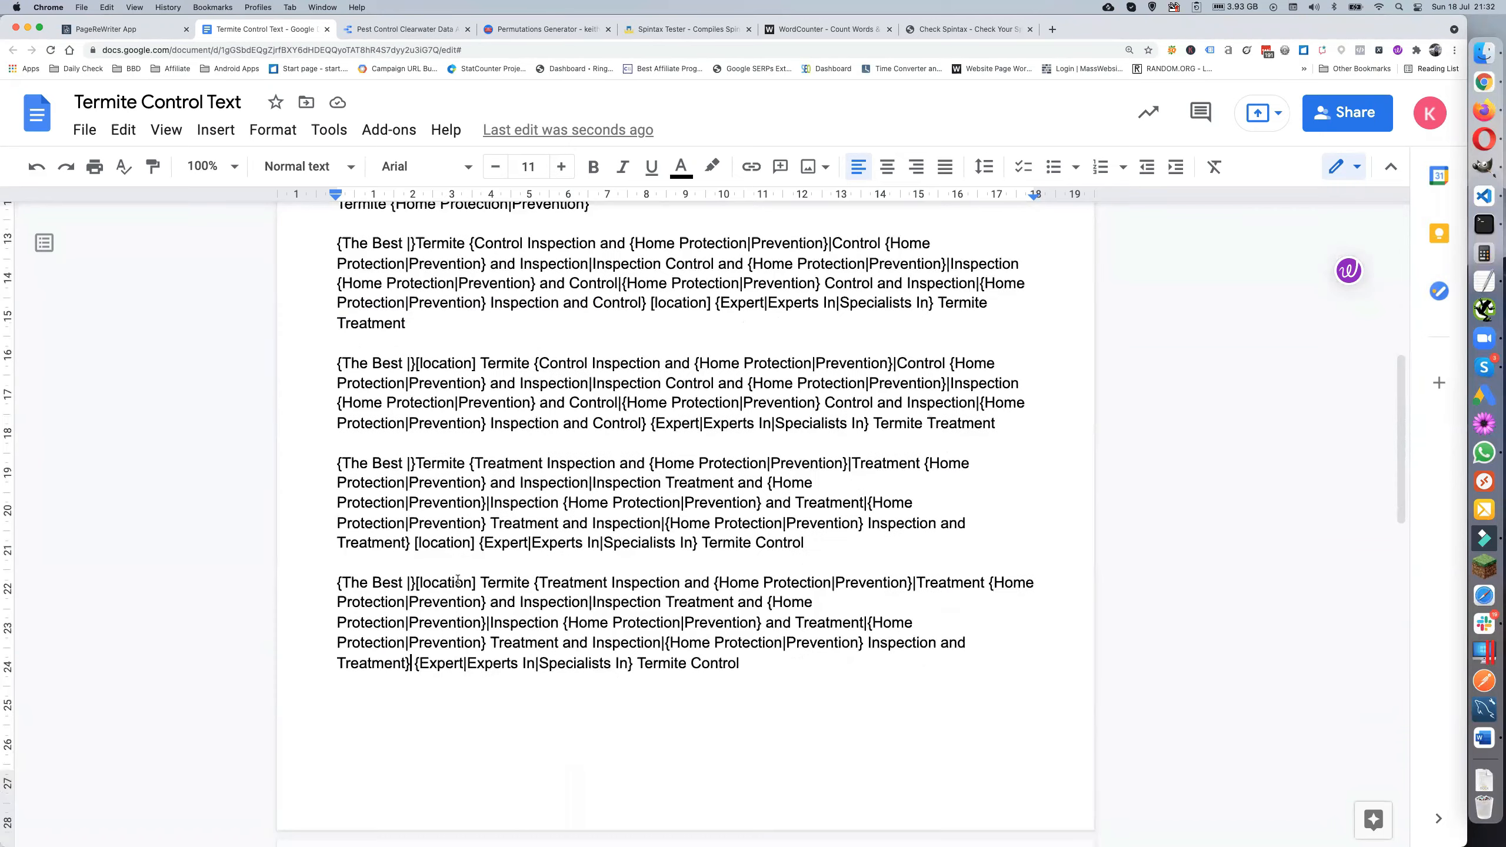
{"action": "scroll", "coordinate": [461, 581], "scroll_direction": "down", "scroll_amount": 3}
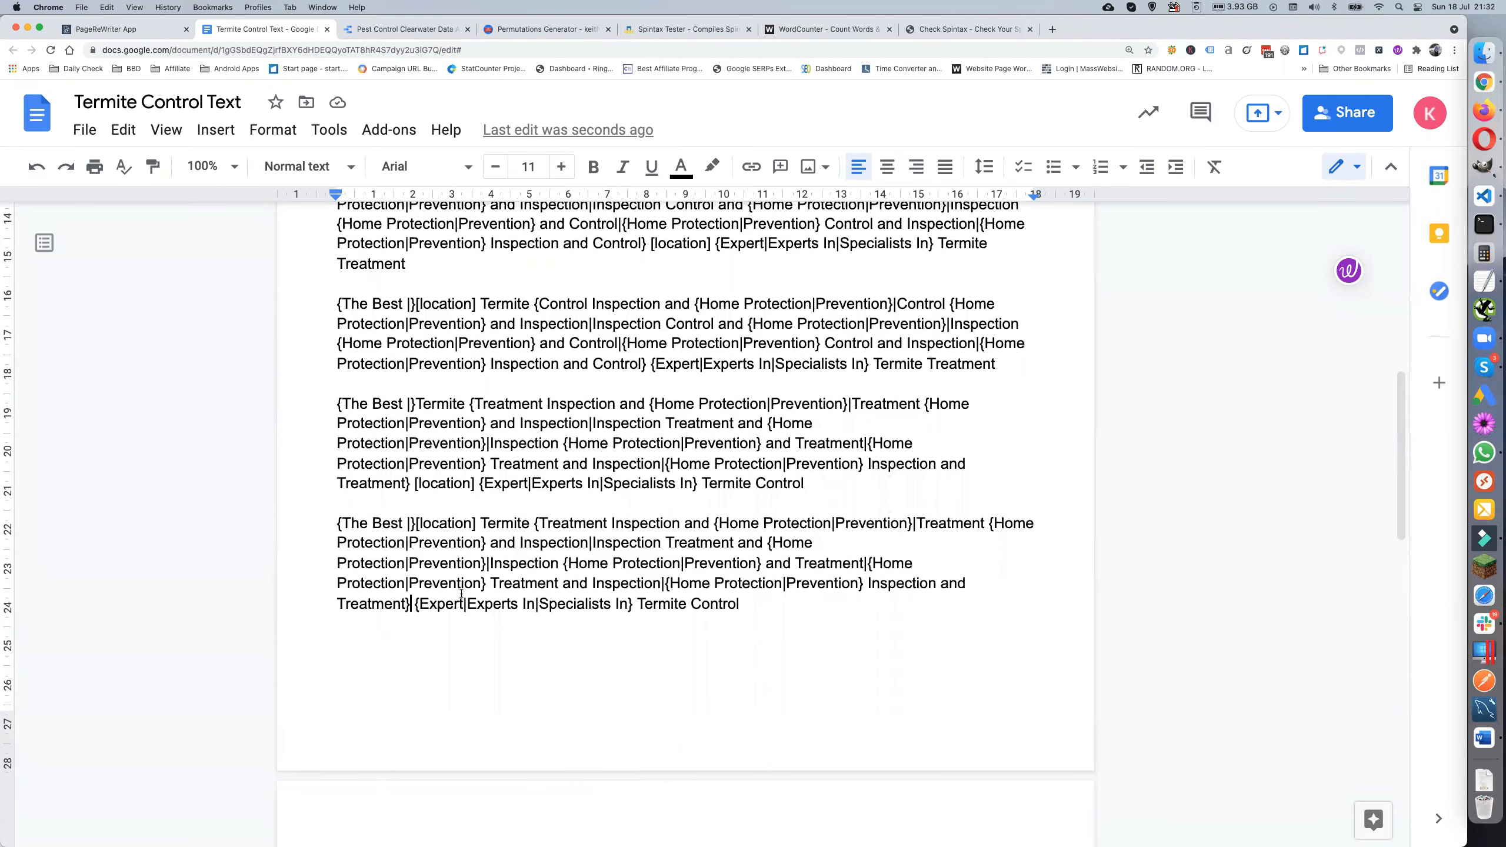
{"action": "scroll", "coordinate": [461, 590], "scroll_direction": "down", "scroll_amount": 2}
{"action": "scroll", "coordinate": [450, 504], "scroll_direction": "up", "scroll_amount": 12}
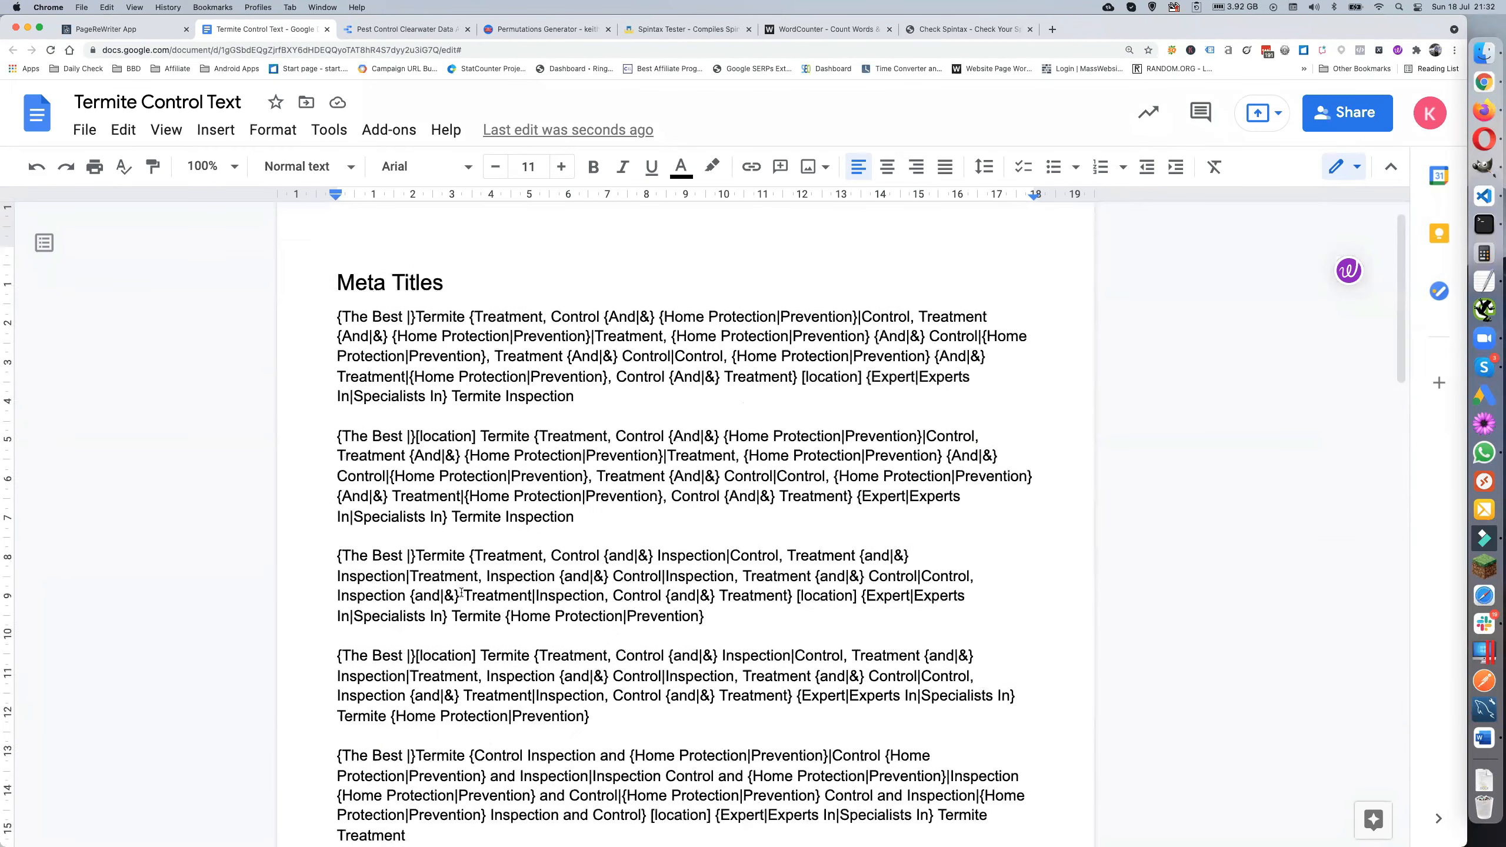
Insert an opening { before the first meta title and add a | separator at the end of each of the first four titles
{"action": "left_click", "coordinate": [335, 328]}
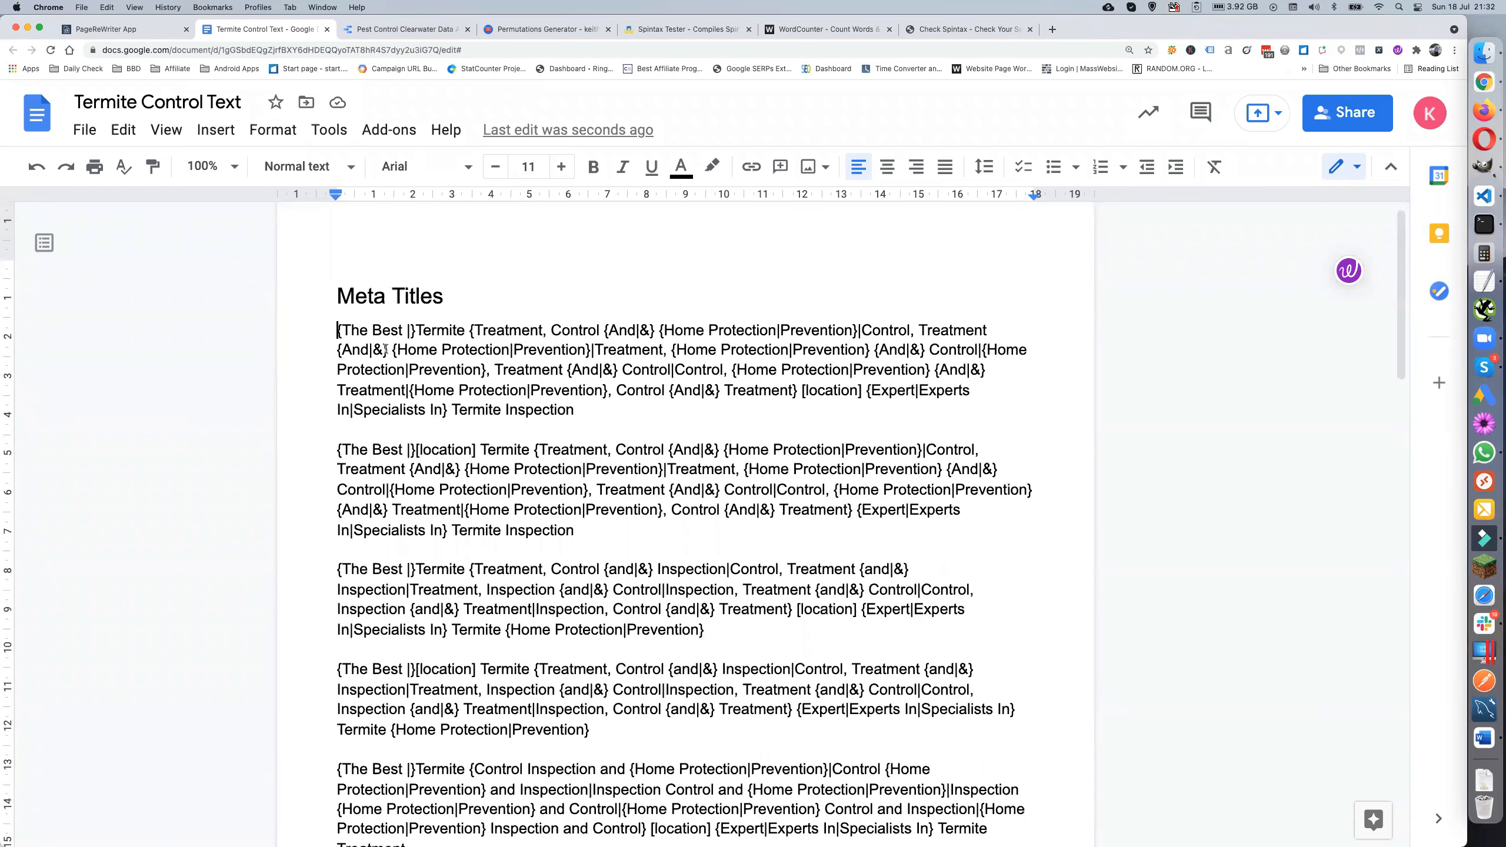
{"action": "type", "text": "{"}
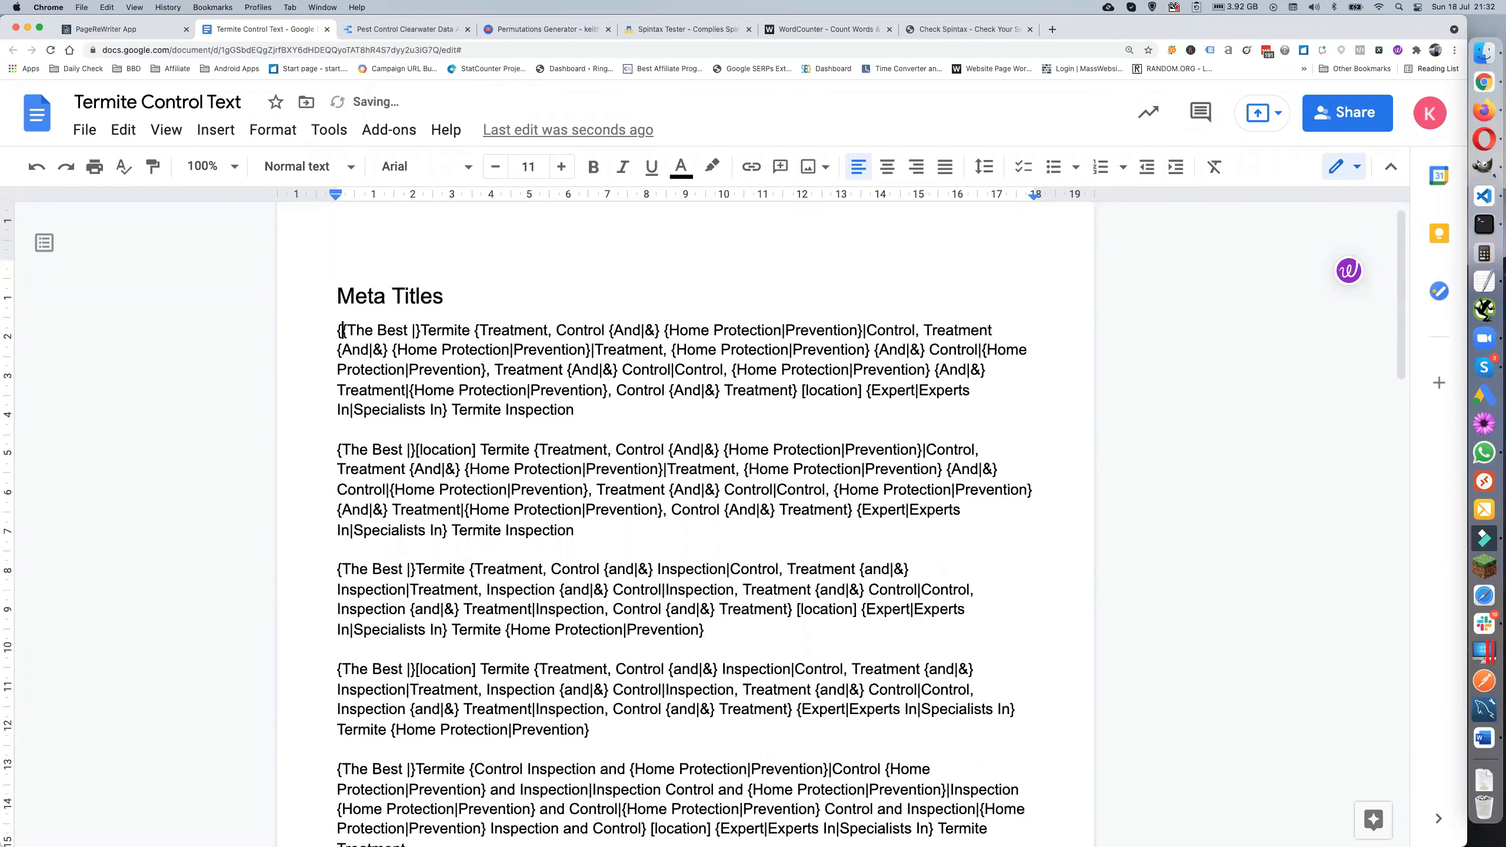
{"action": "left_click", "coordinate": [582, 409]}
{"action": "type", "text": "|"}
{"action": "left_click", "coordinate": [607, 535]}
{"action": "type", "text": "|"}
{"action": "double_click", "coordinate": [714, 630]}
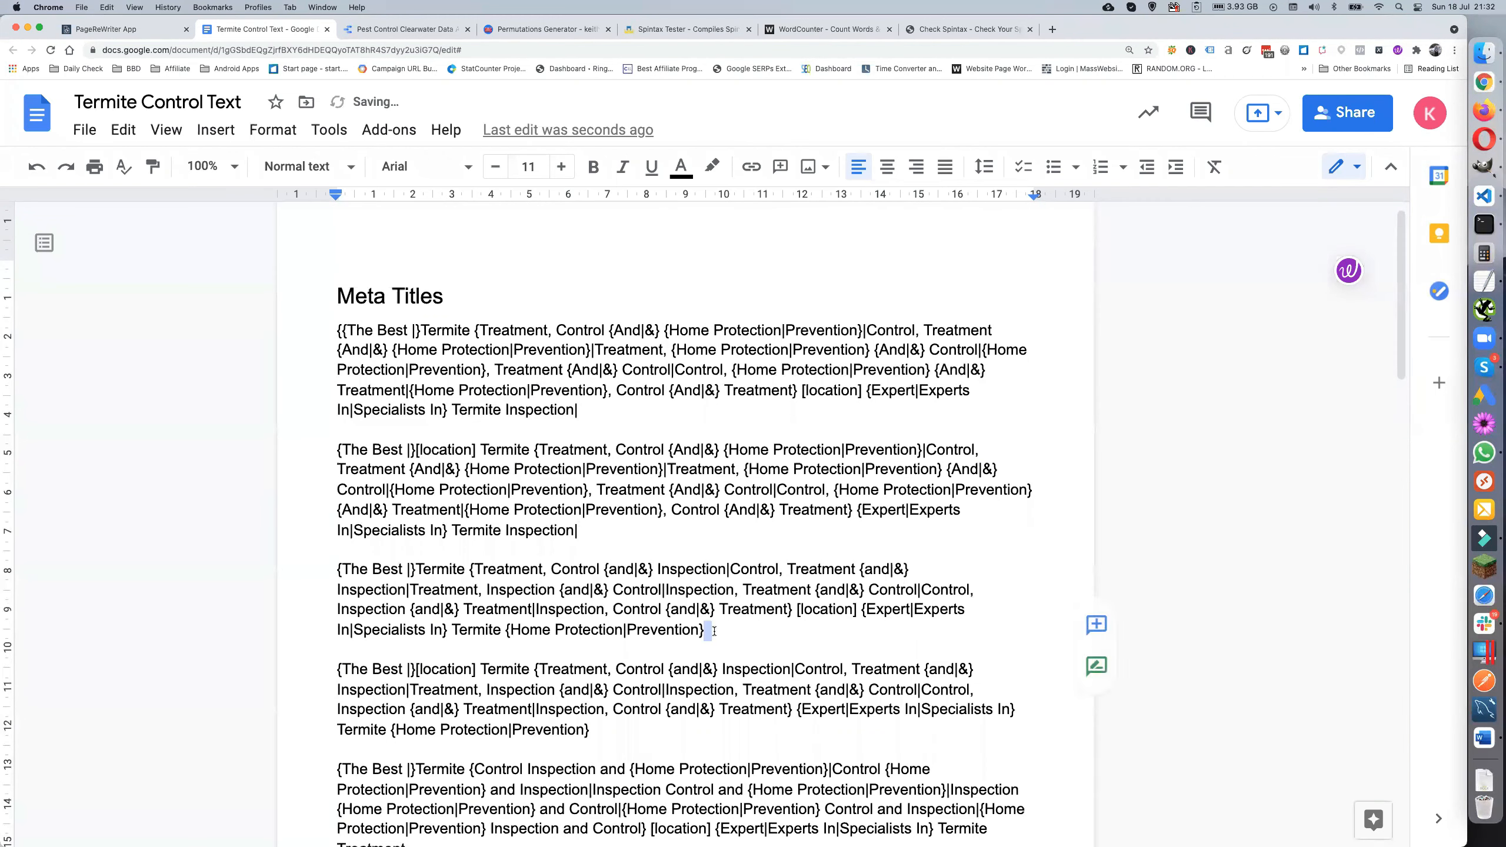
{"action": "left_click", "coordinate": [700, 630]}
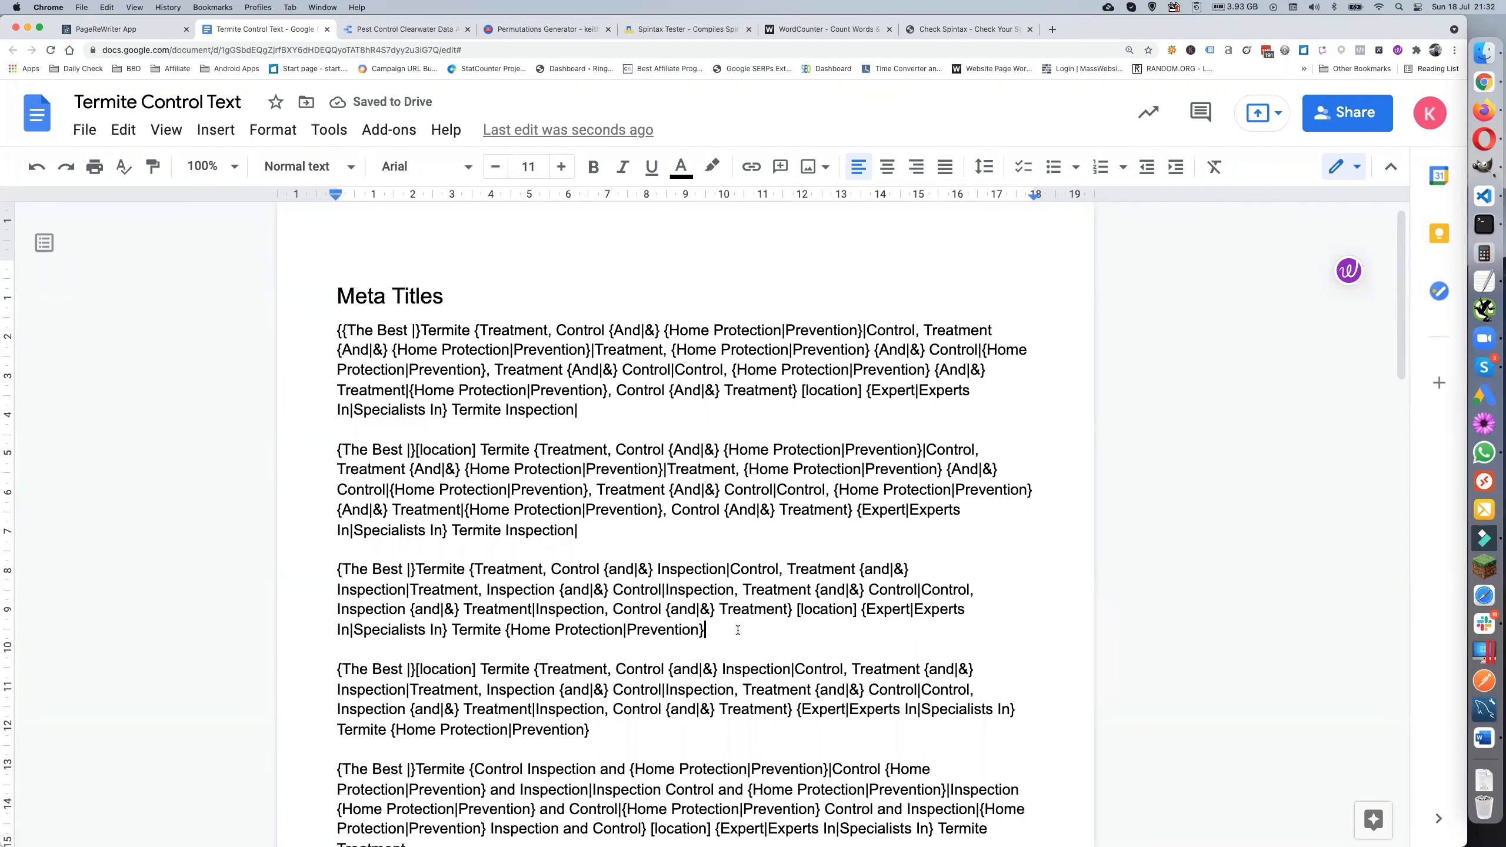
{"action": "type", "text": "|"}
{"action": "left_click", "coordinate": [612, 732]}
{"action": "type", "text": "|"}
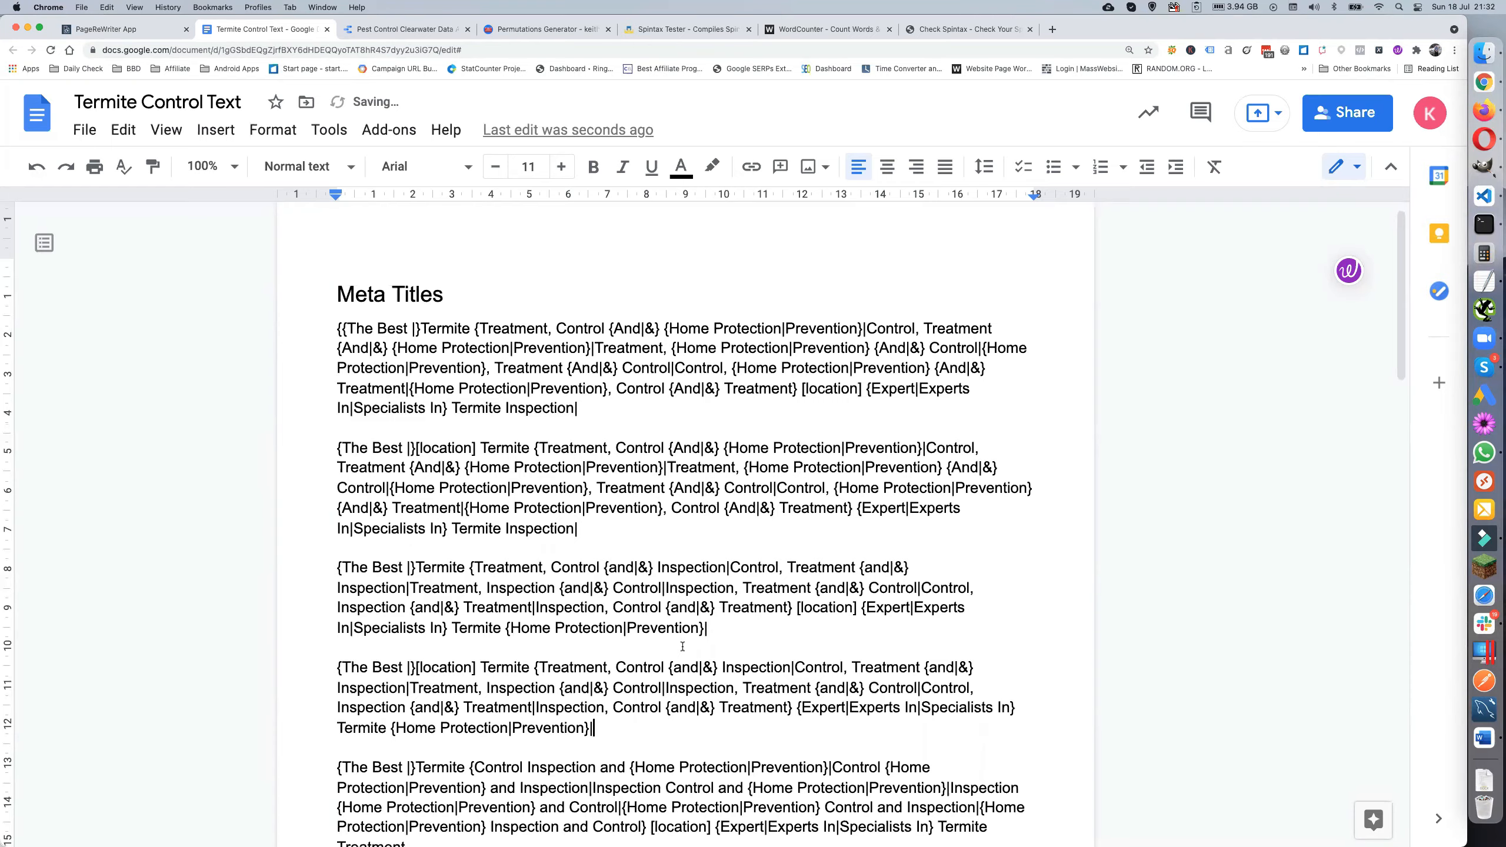
Add a | separator after the fifth, sixth and seventh titles, and close the eighth title with }
{"action": "scroll", "coordinate": [576, 547], "scroll_direction": "down", "scroll_amount": 7}
{"action": "left_click", "coordinate": [427, 445]}
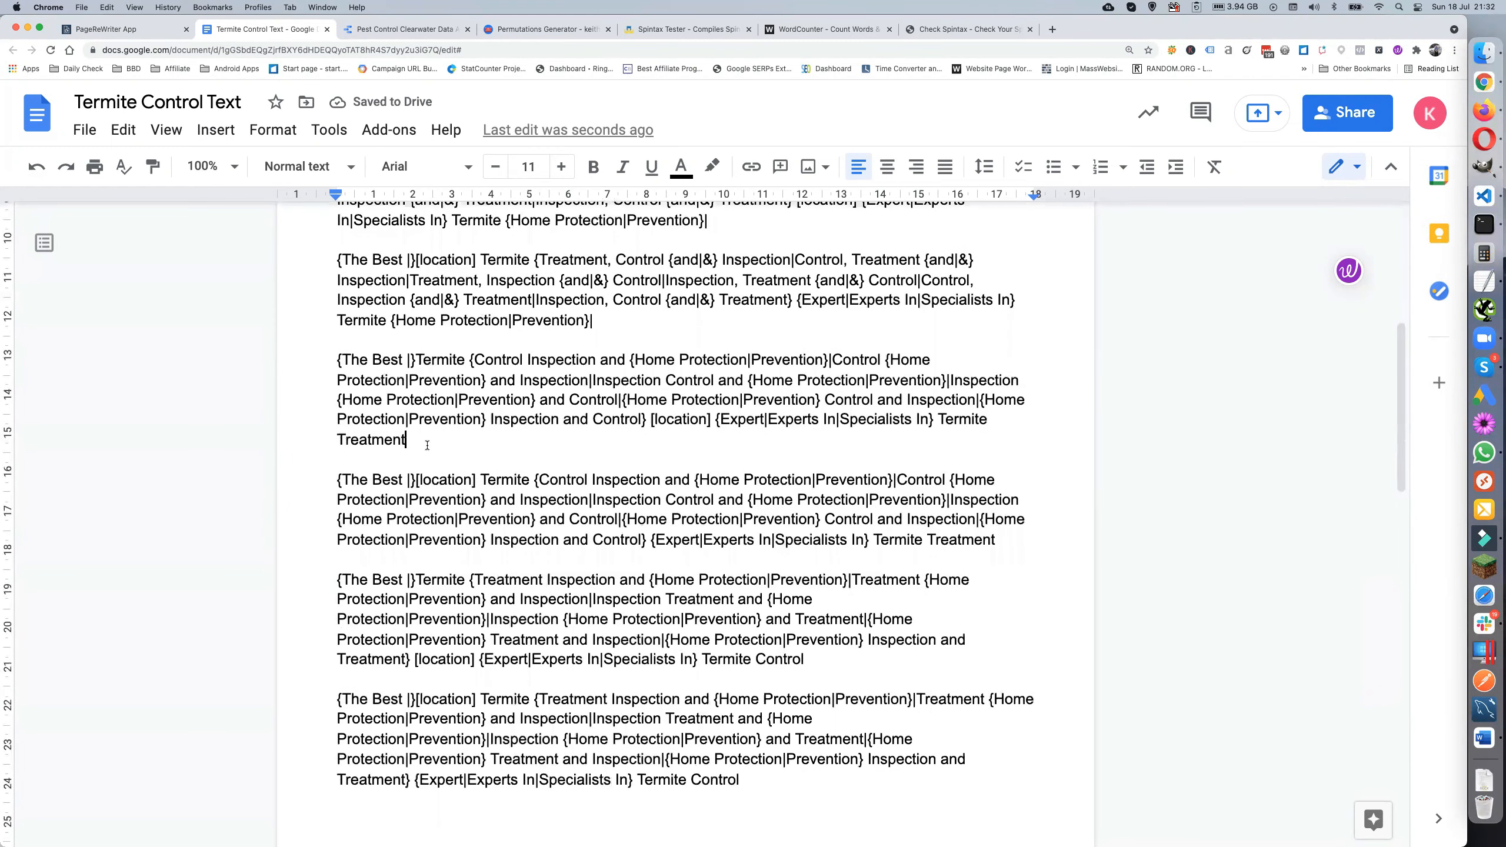
{"action": "type", "text": "|"}
{"action": "left_click_drag", "start_coordinate": [996, 539], "coordinate": [1006, 538]}
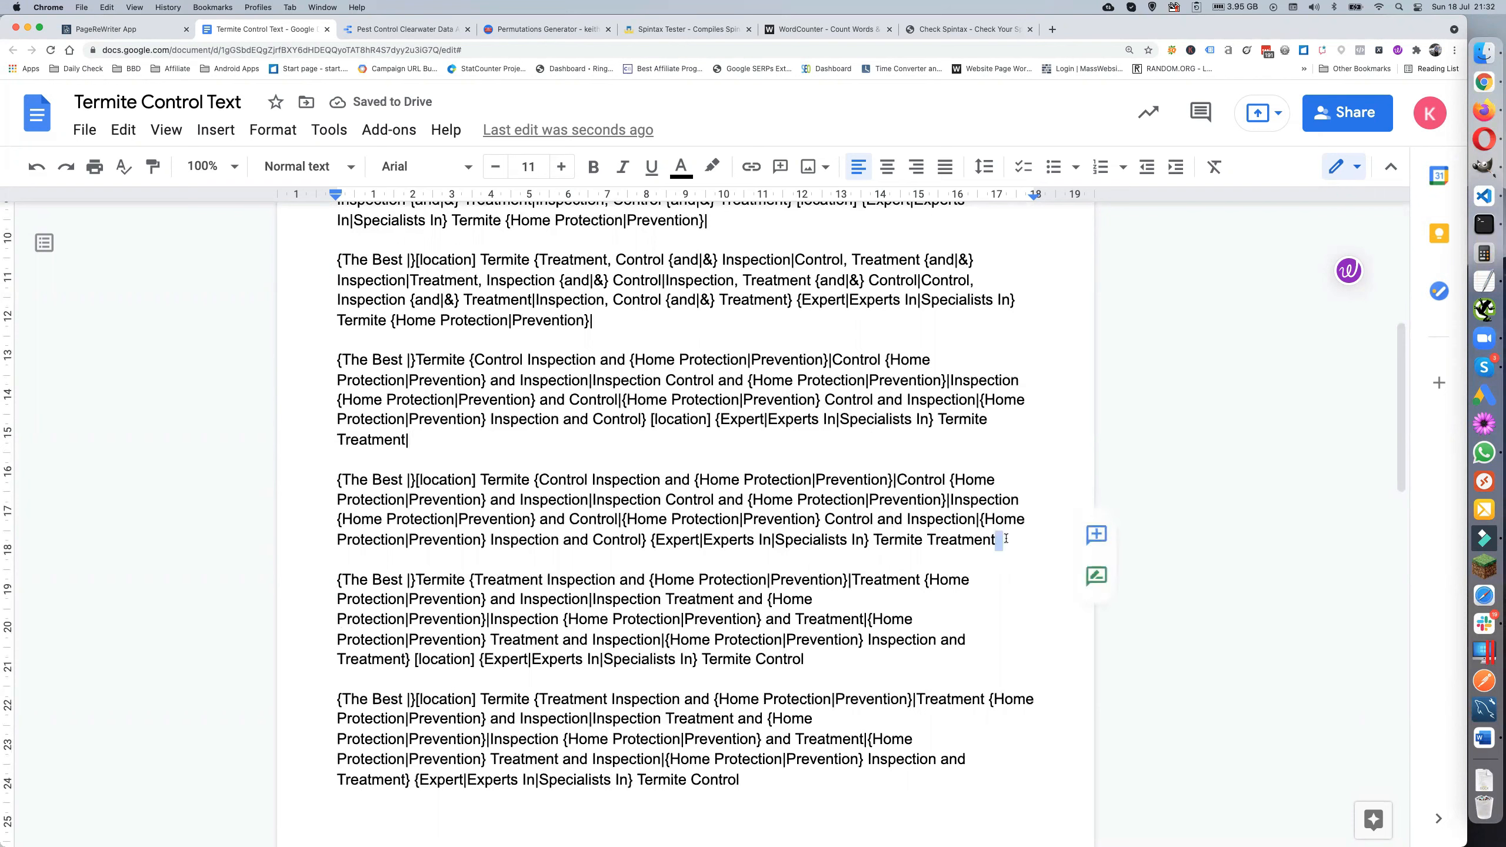
{"action": "type", "text": "|"}
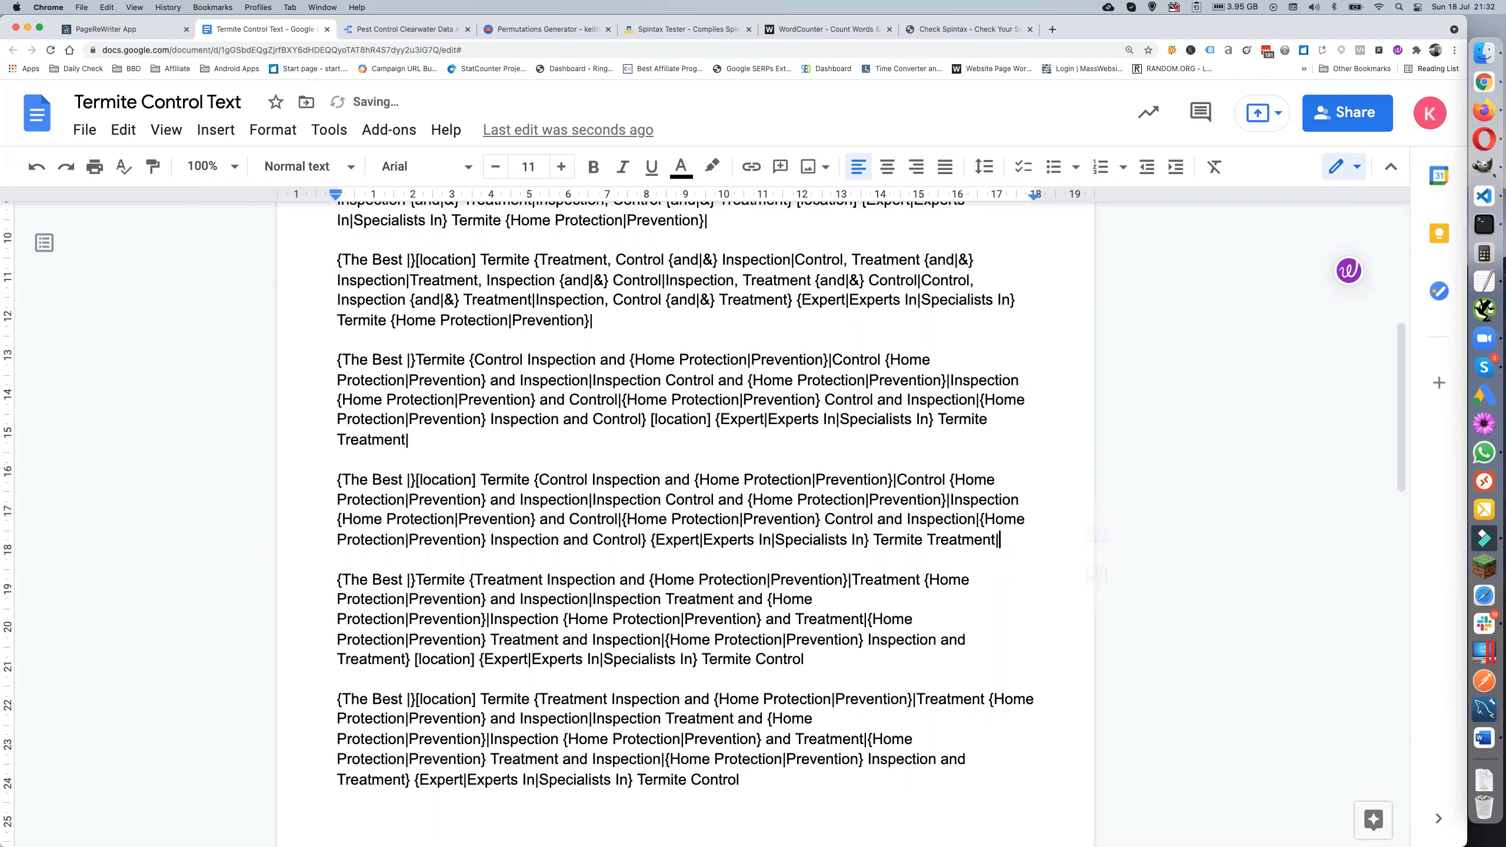
{"action": "double_click", "coordinate": [837, 657]}
{"action": "key", "text": "BackSpace"}
{"action": "type", "text": "|"}
{"action": "left_click", "coordinate": [756, 779]}
{"action": "type", "text": "|"}
Copy the complete block of eight meta titles, from the opening {{ to the final closing brace, without the heading
{"action": "scroll", "coordinate": [748, 756], "scroll_direction": "up", "scroll_amount": 10}
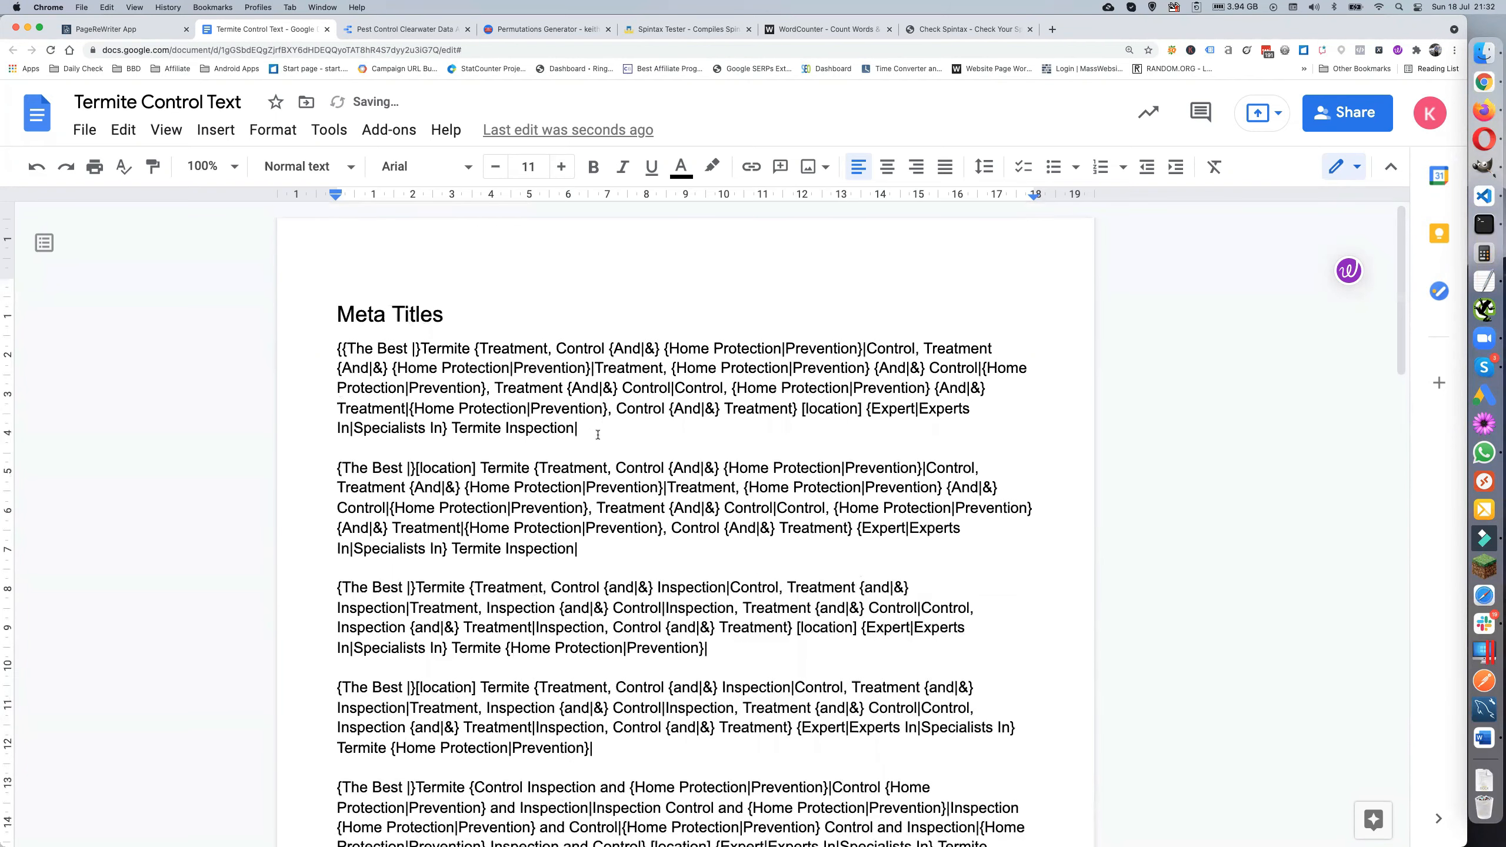
{"action": "scroll", "coordinate": [326, 514], "scroll_direction": "down", "scroll_amount": 15}
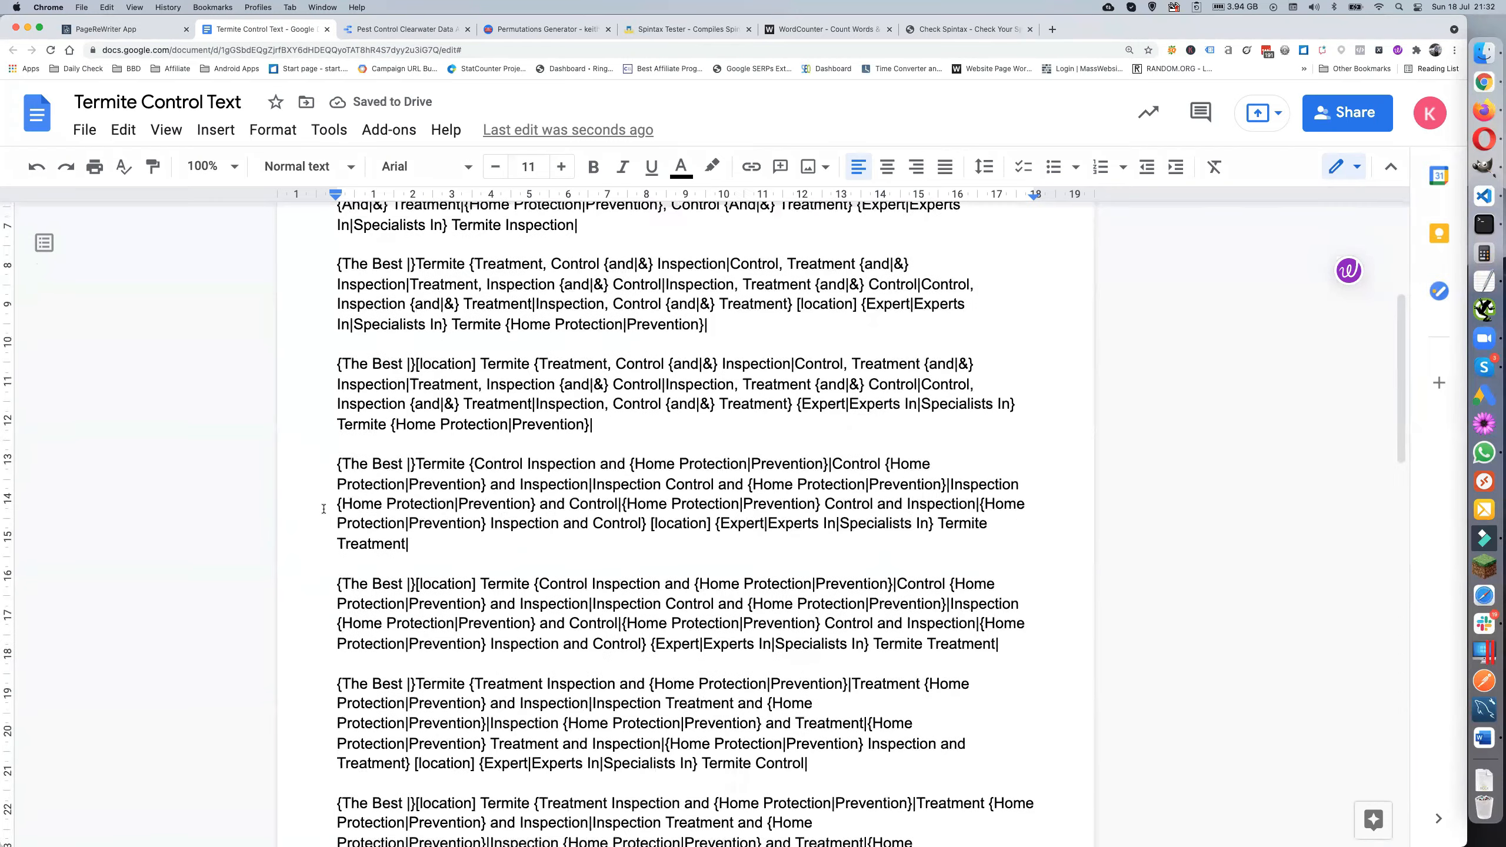
{"action": "key", "text": "super+a"}
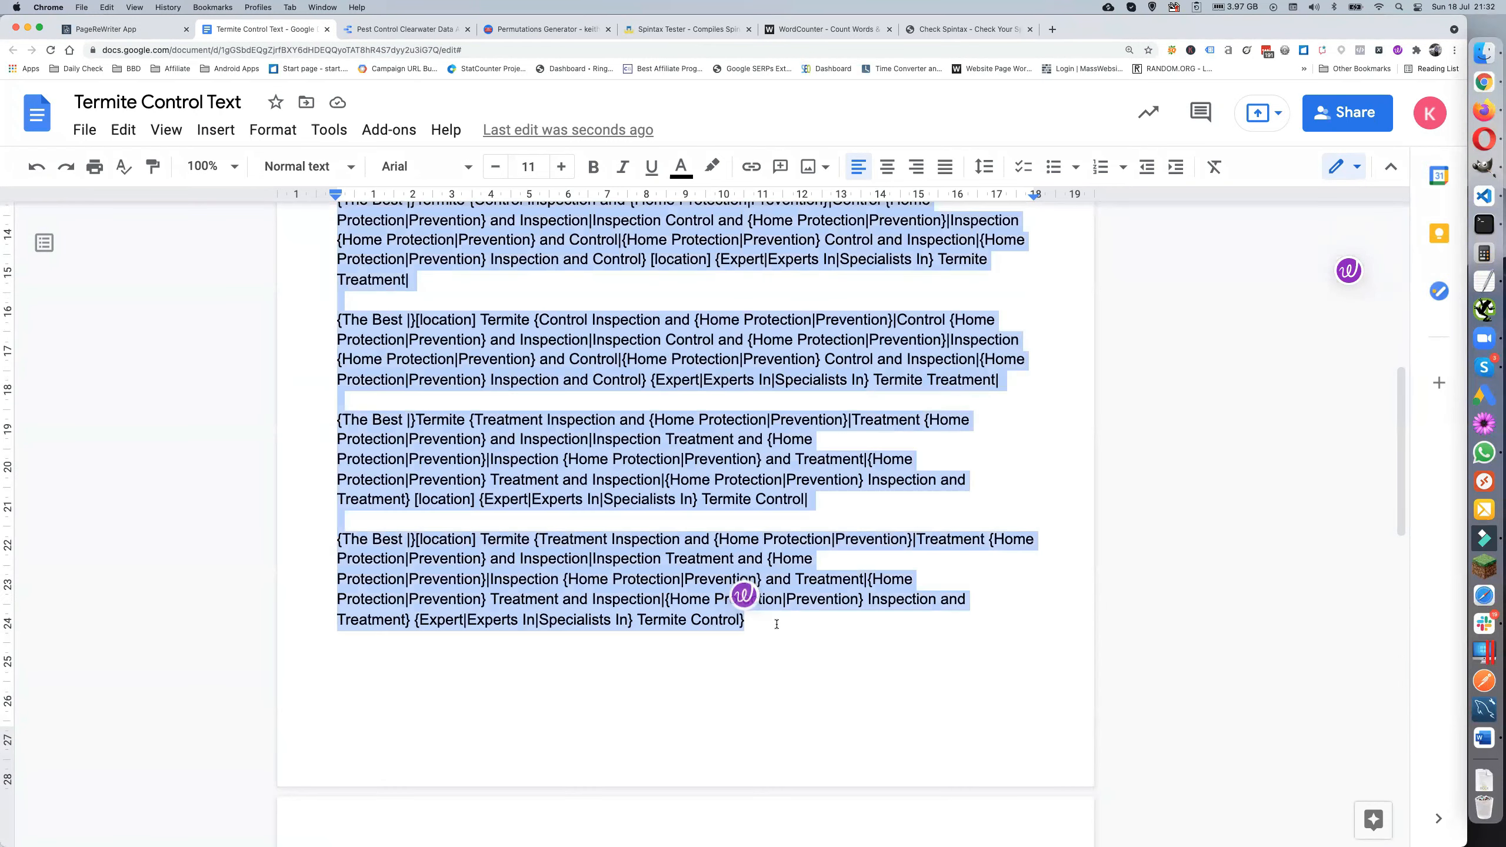
{"action": "scroll", "coordinate": [776, 623], "scroll_direction": "down", "scroll_amount": 8}
{"action": "scroll", "coordinate": [776, 623], "scroll_direction": "up", "scroll_amount": 15}
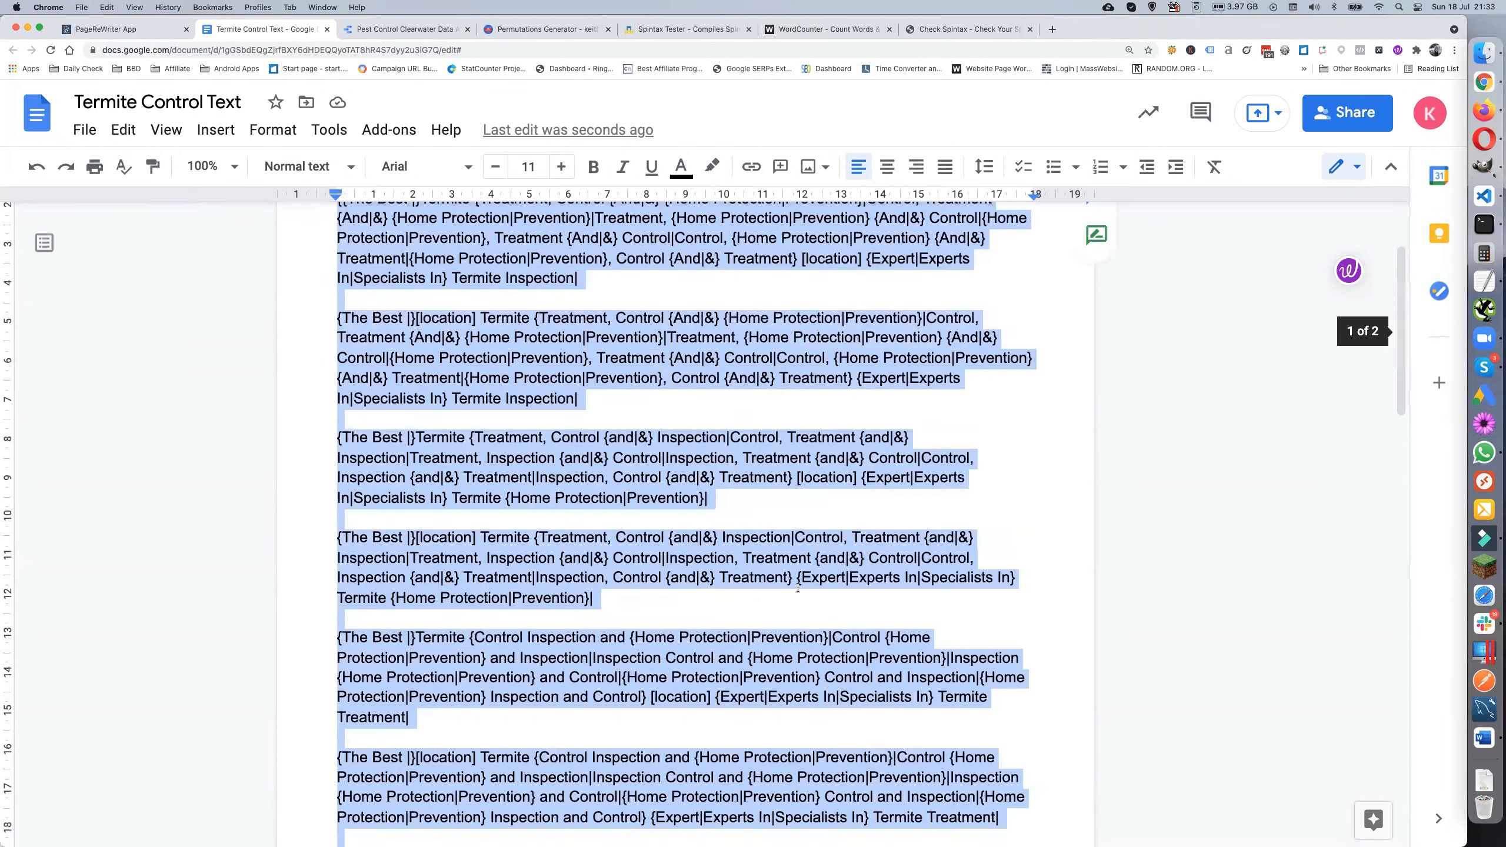
Switch to Check Spintax, replace the spintax entry with the copied title block, and run the spintax check
{"action": "left_click", "coordinate": [957, 30]}
{"action": "triple_click", "coordinate": [450, 399]}
{"action": "key", "text": "BackSpace"}
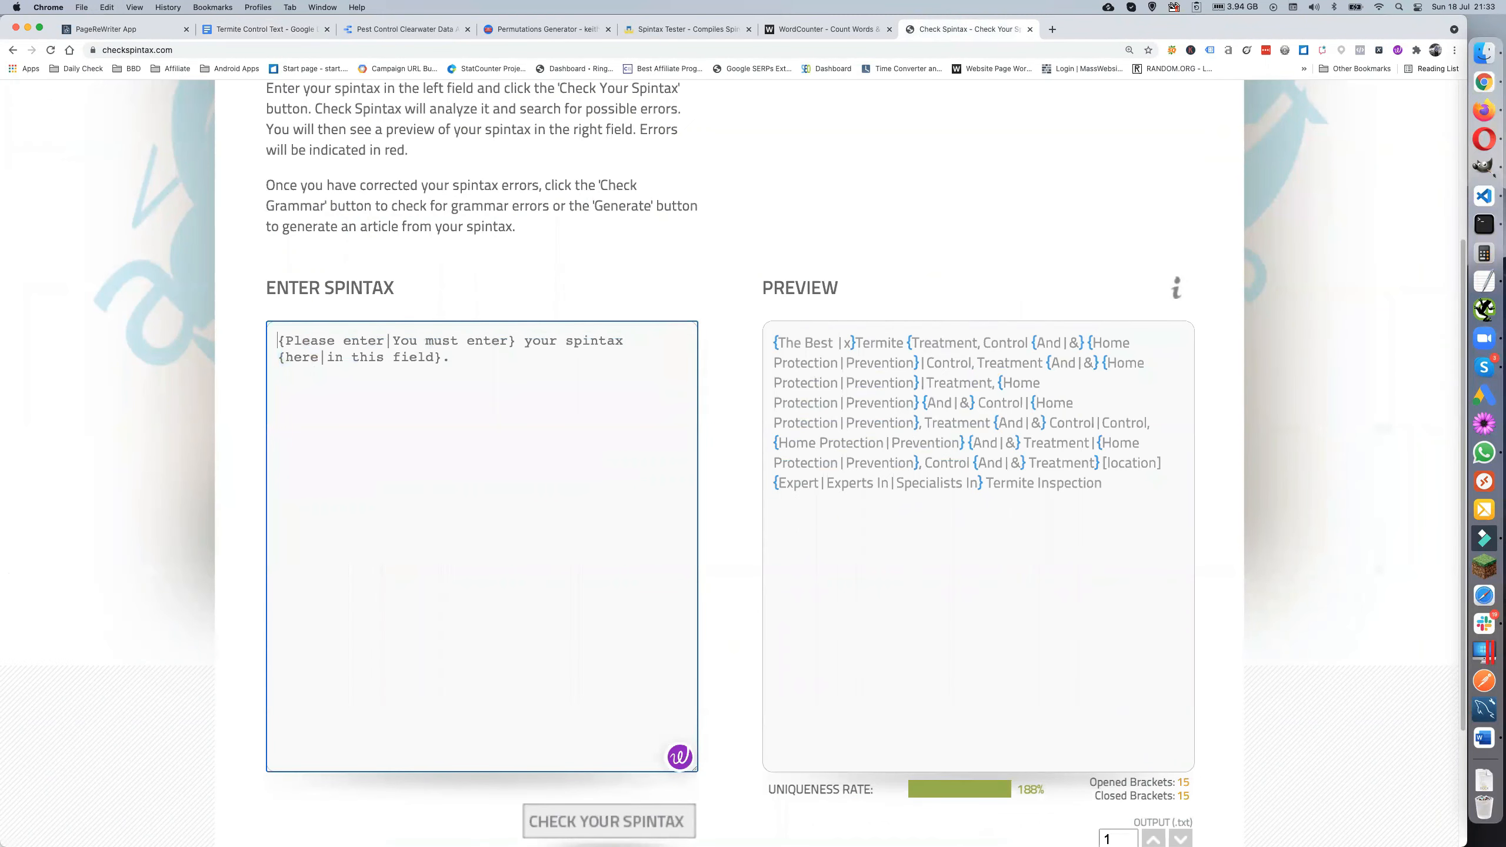
{"action": "key", "text": "super+v"}
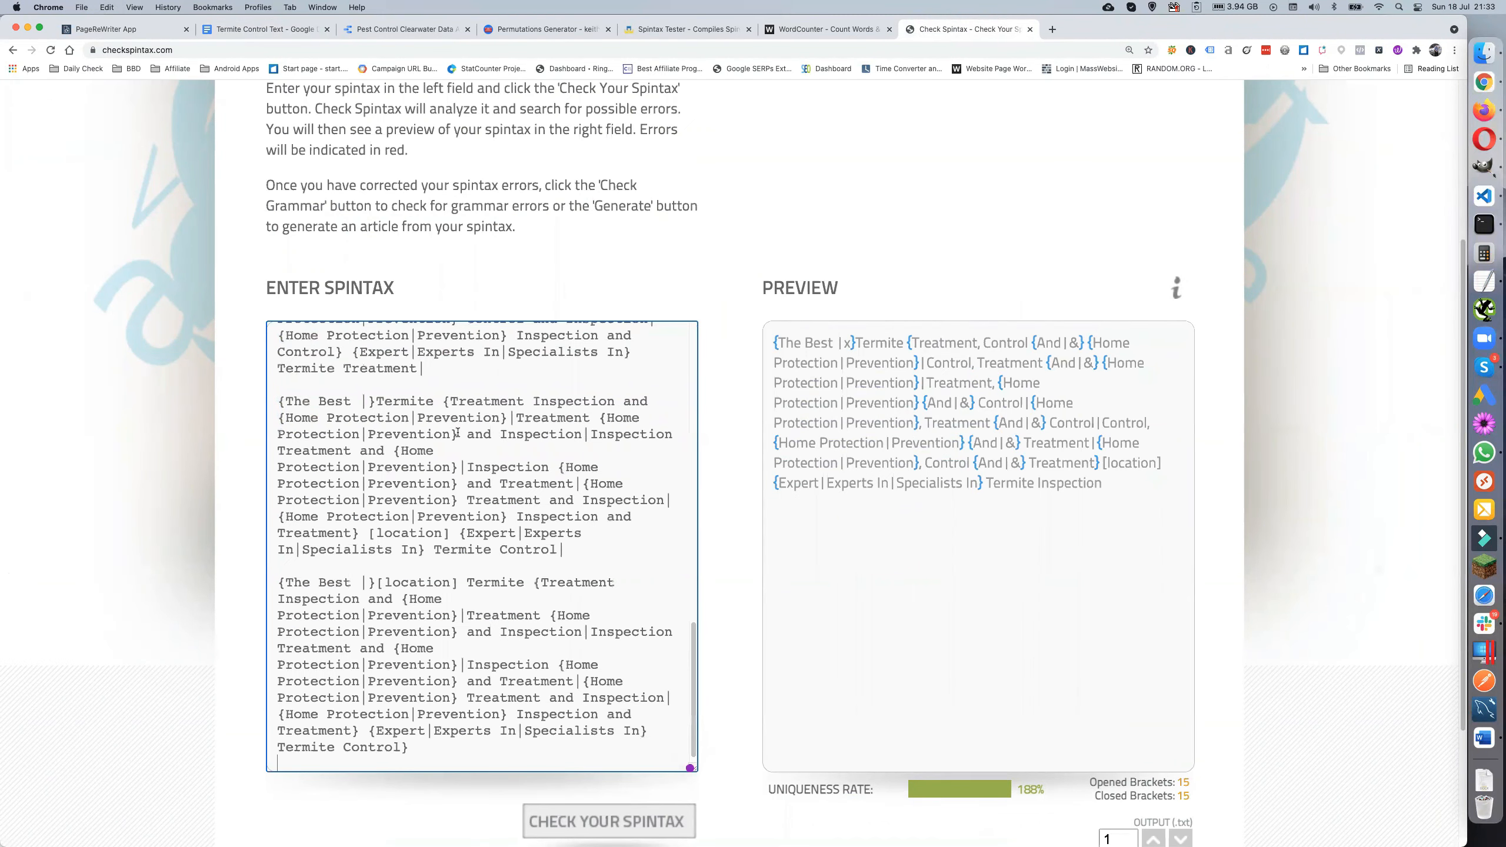
{"action": "scroll", "coordinate": [910, 624], "scroll_direction": "down", "scroll_amount": 3}
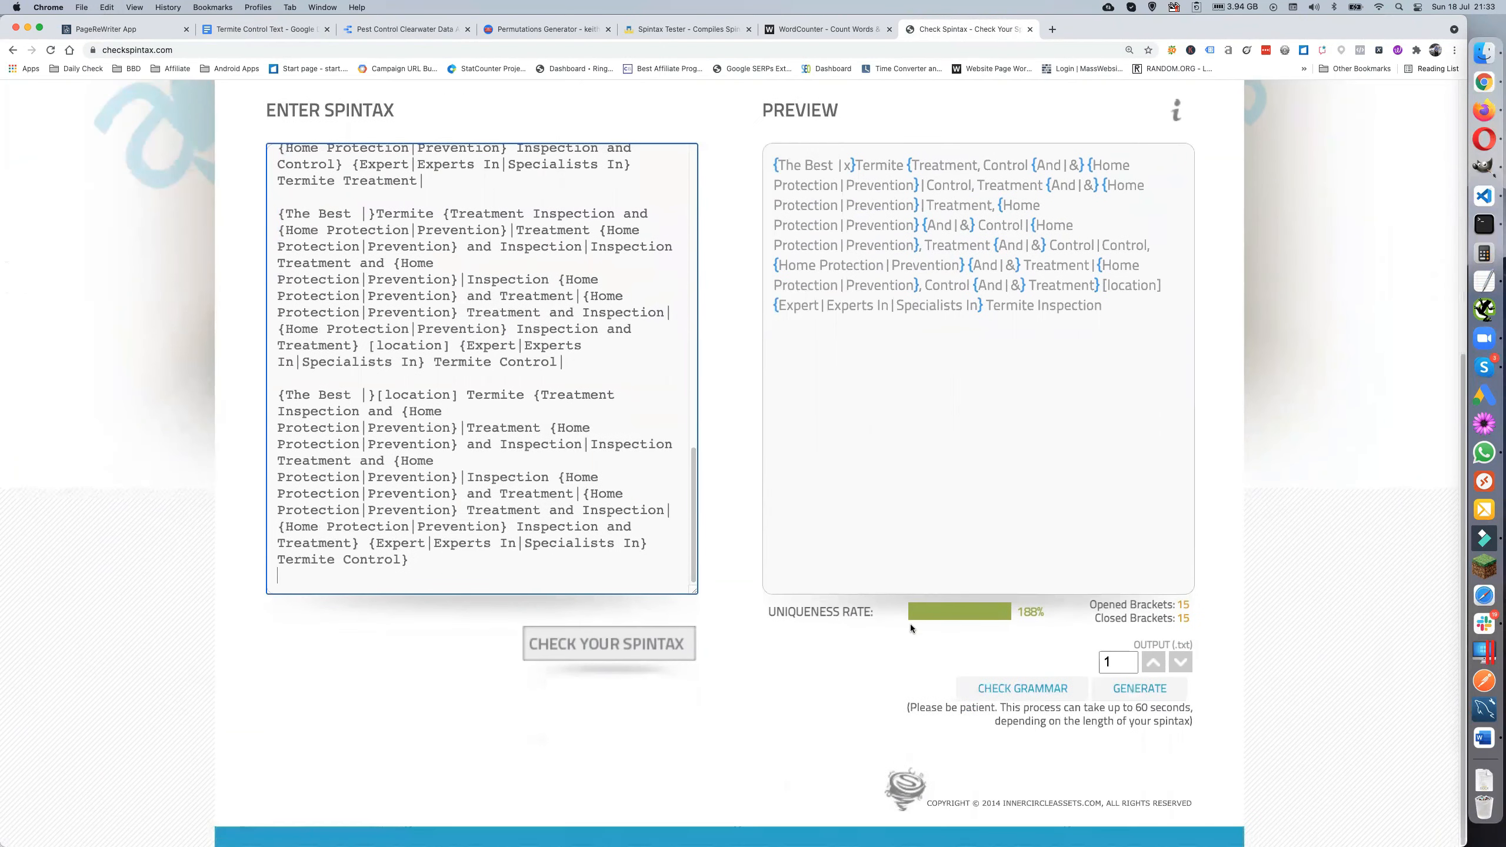
{"action": "left_click", "coordinate": [596, 651]}
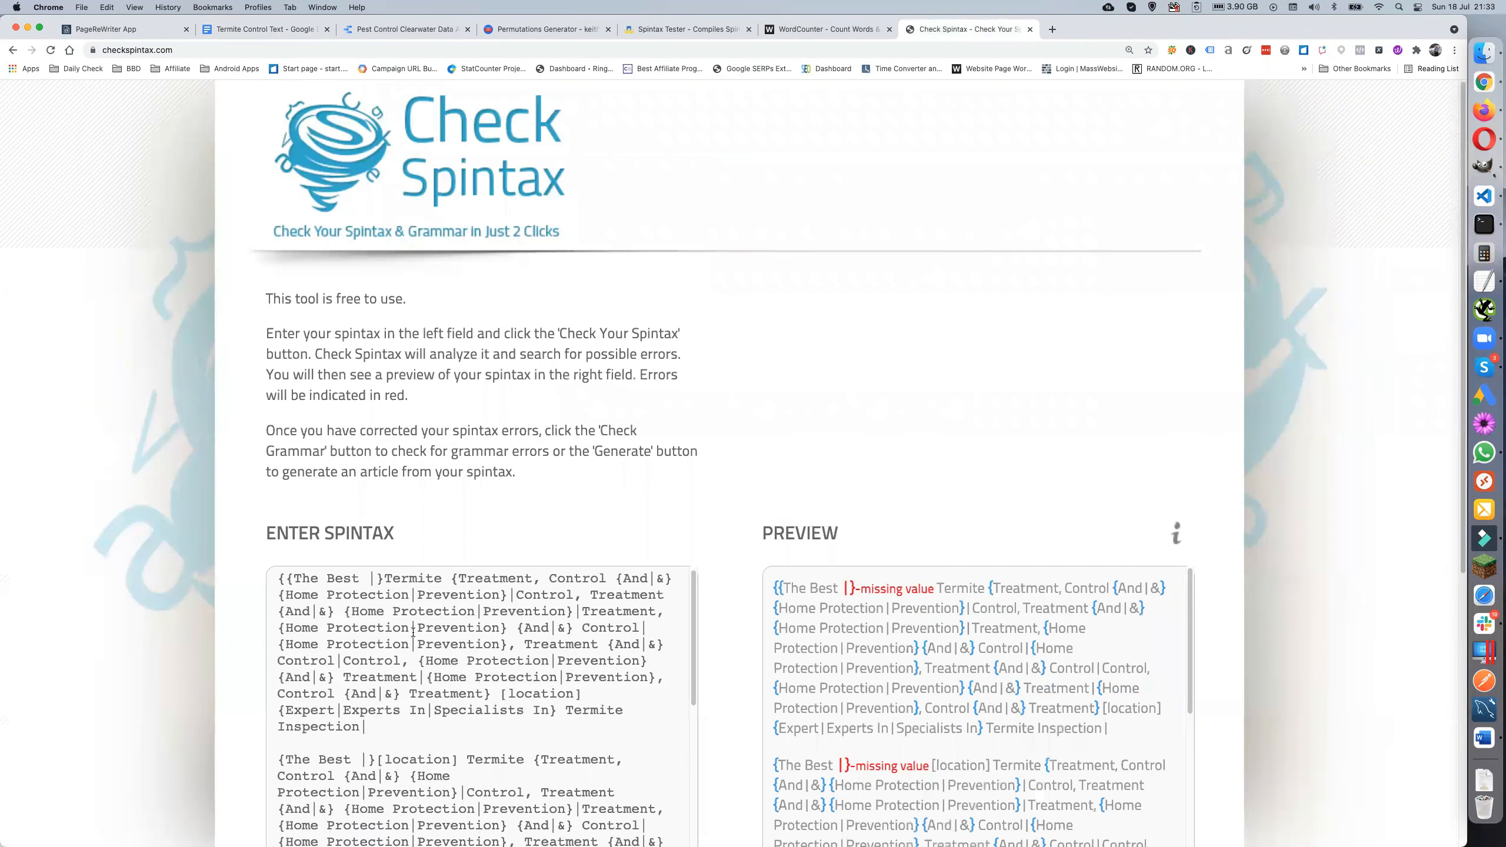
Insert an x placeholder into the empty option of {The Best |} in the first four titles of the spintax entry
{"action": "left_click", "coordinate": [378, 578]}
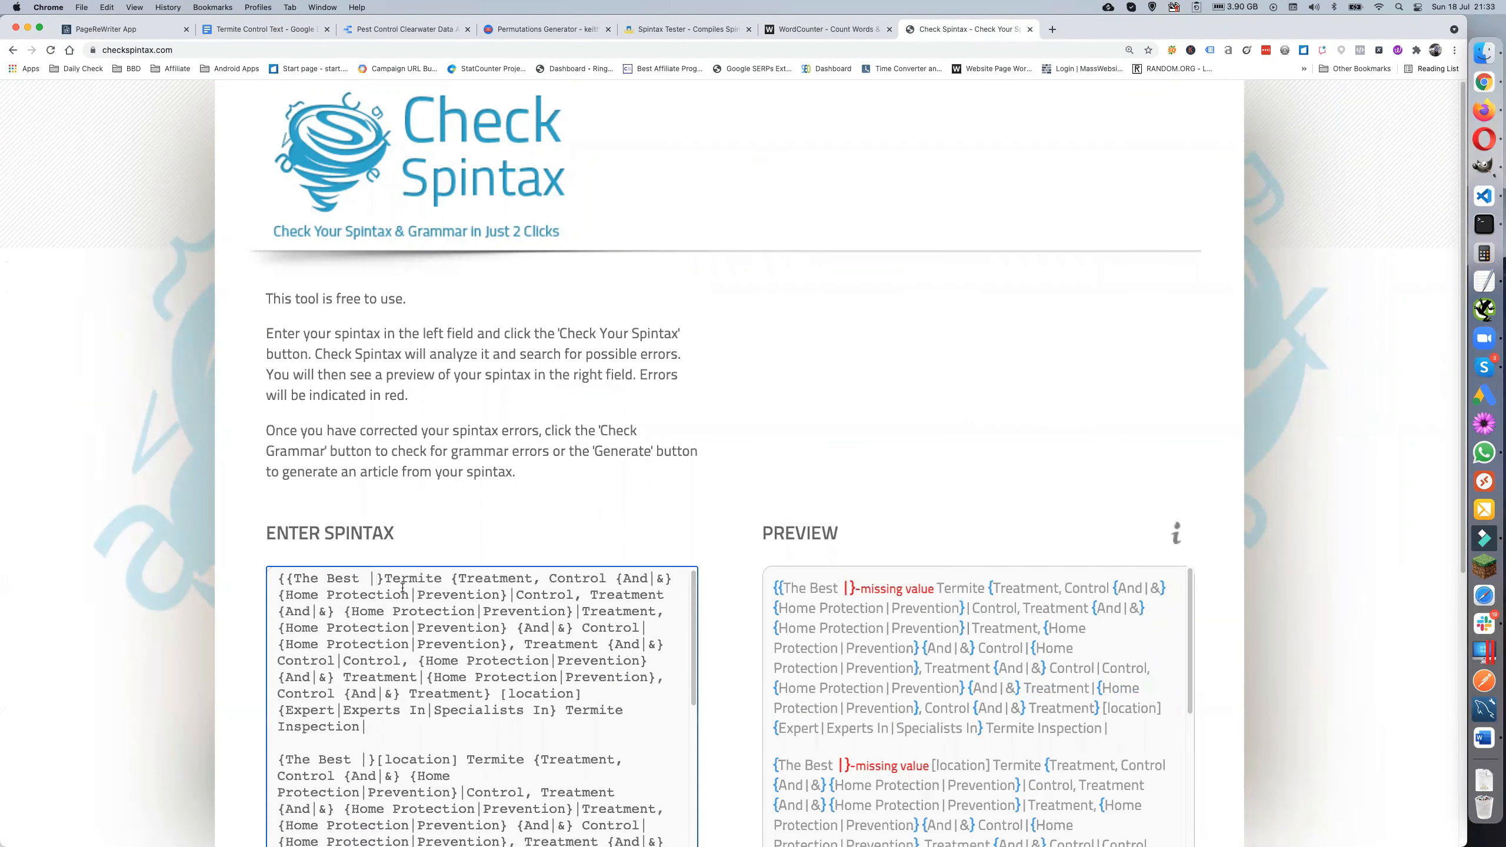
{"action": "scroll", "coordinate": [409, 593], "scroll_direction": "down", "scroll_amount": 1}
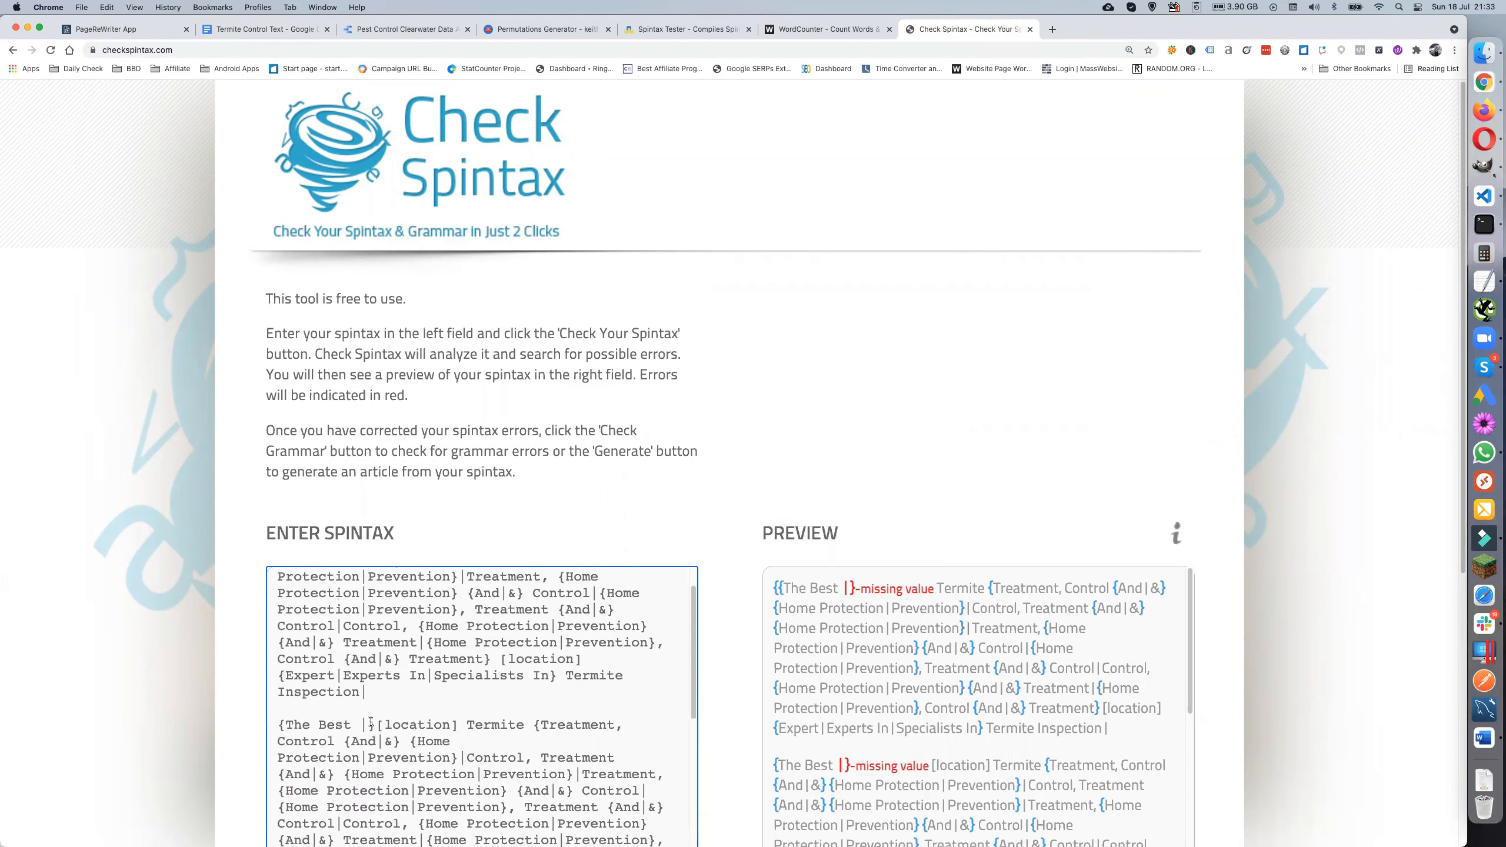
{"action": "scroll", "coordinate": [385, 722], "scroll_direction": "down", "scroll_amount": 5}
{"action": "scroll", "coordinate": [397, 722], "scroll_direction": "down", "scroll_amount": 1}
{"action": "type", "text": "x"}
{"action": "scroll", "coordinate": [381, 721], "scroll_direction": "down", "scroll_amount": 5}
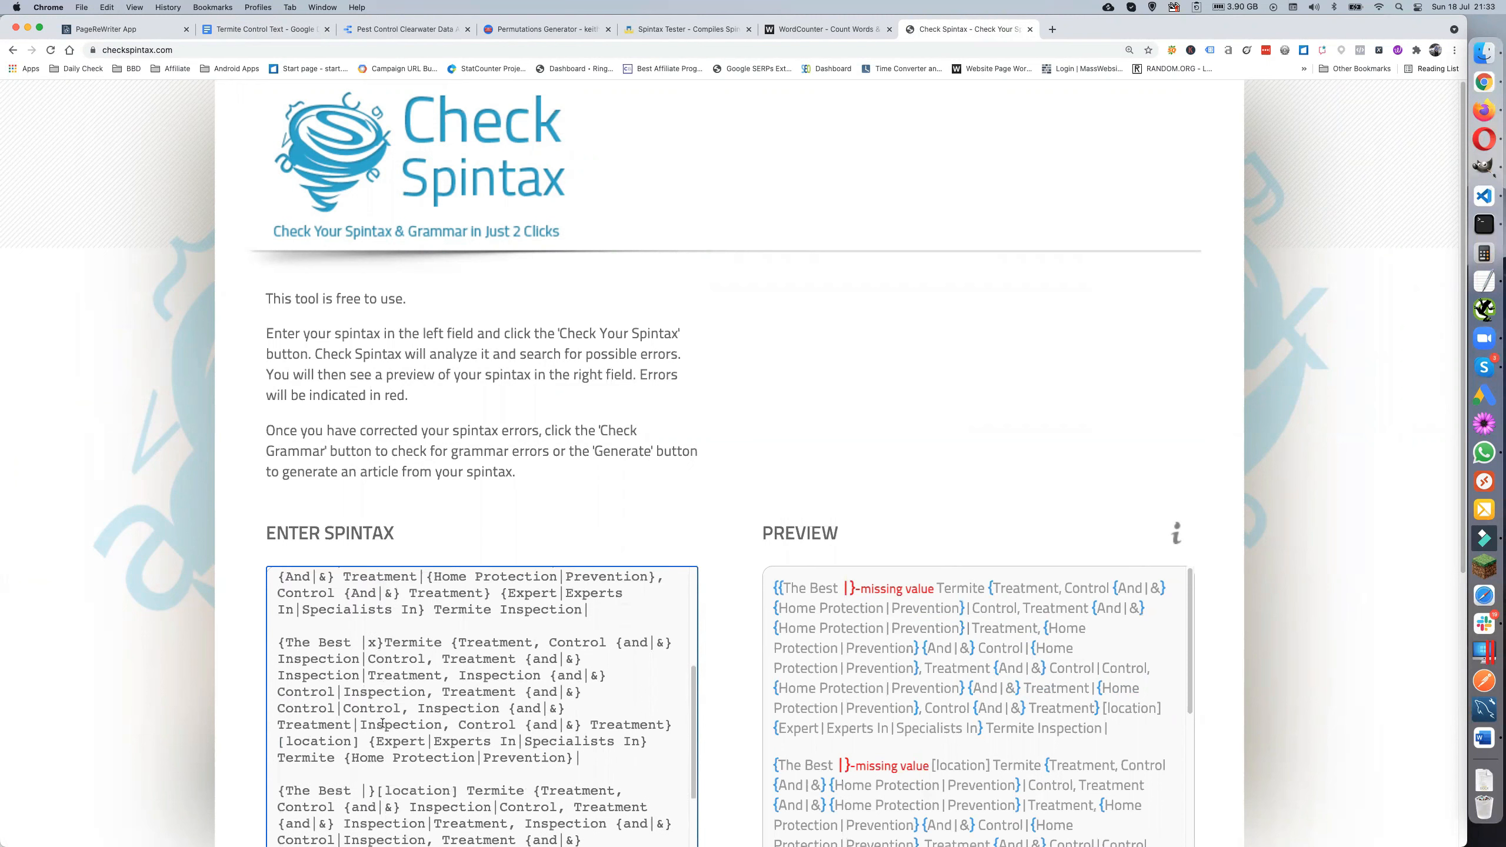
{"action": "left_click", "coordinate": [368, 728]}
{"action": "type", "text": "x"}
{"action": "scroll", "coordinate": [369, 730], "scroll_direction": "down", "scroll_amount": 5}
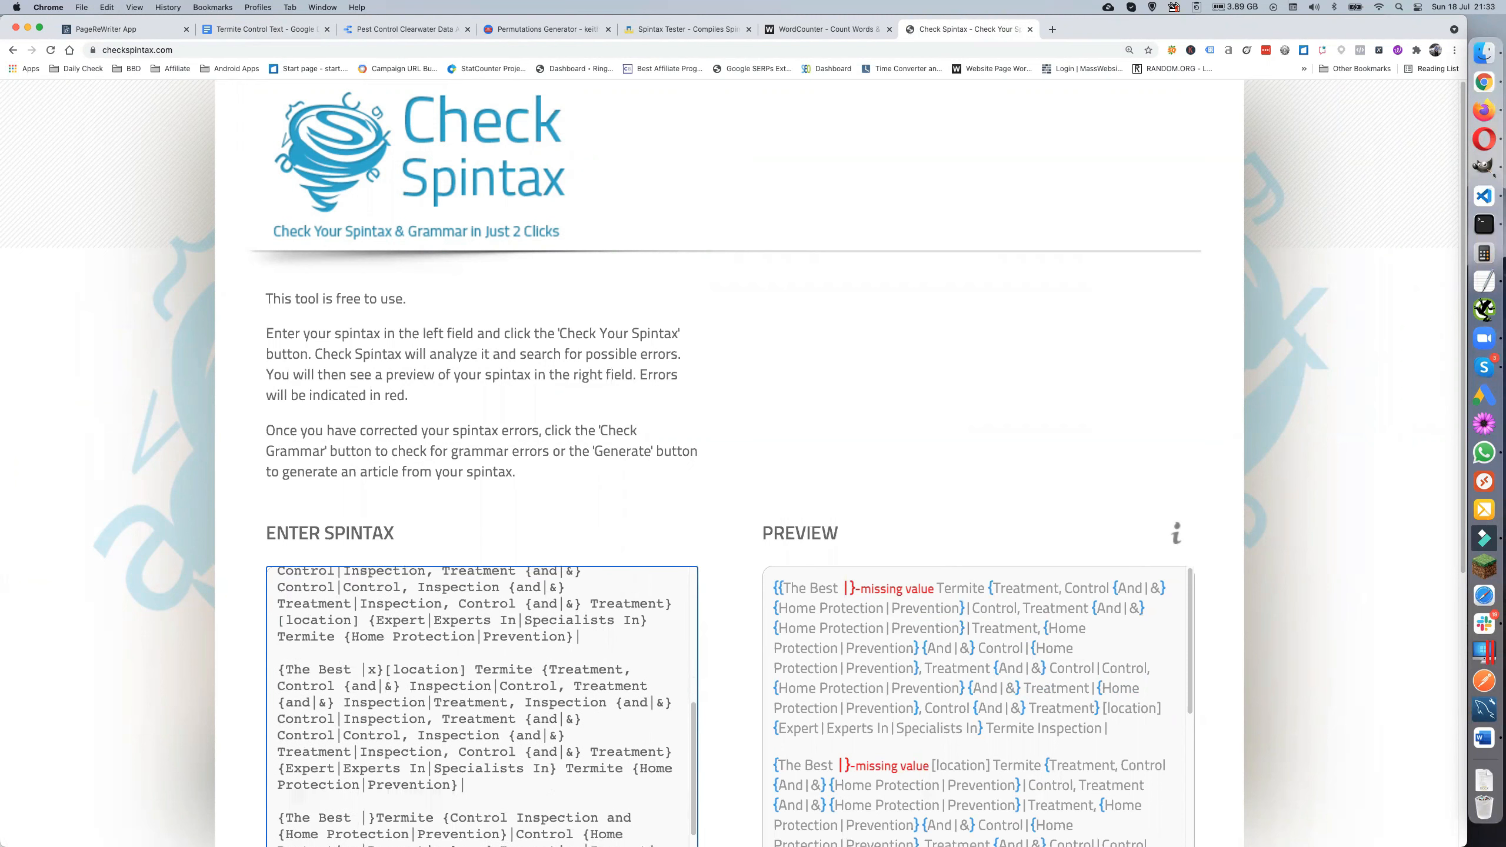
Insert an x placeholder into the empty option of {The Best |} in the fifth, sixth and seventh titles
{"action": "left_click", "coordinate": [369, 729]}
{"action": "type", "text": "x"}
{"action": "scroll", "coordinate": [368, 729], "scroll_direction": "down", "scroll_amount": 5}
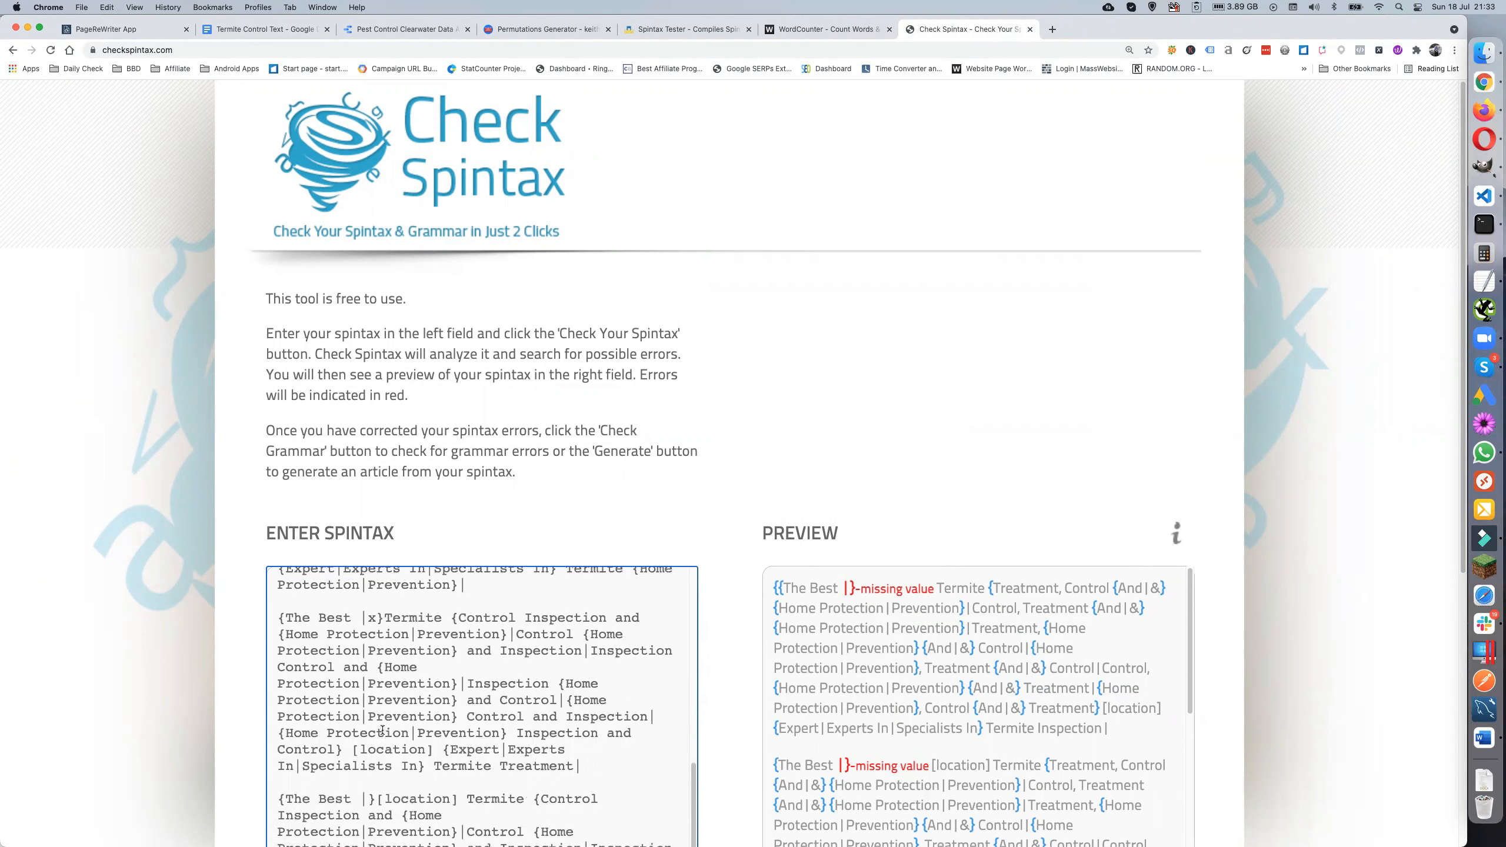
{"action": "left_click", "coordinate": [370, 704]}
{"action": "type", "text": "x"}
{"action": "scroll", "coordinate": [373, 735], "scroll_direction": "down", "scroll_amount": 5}
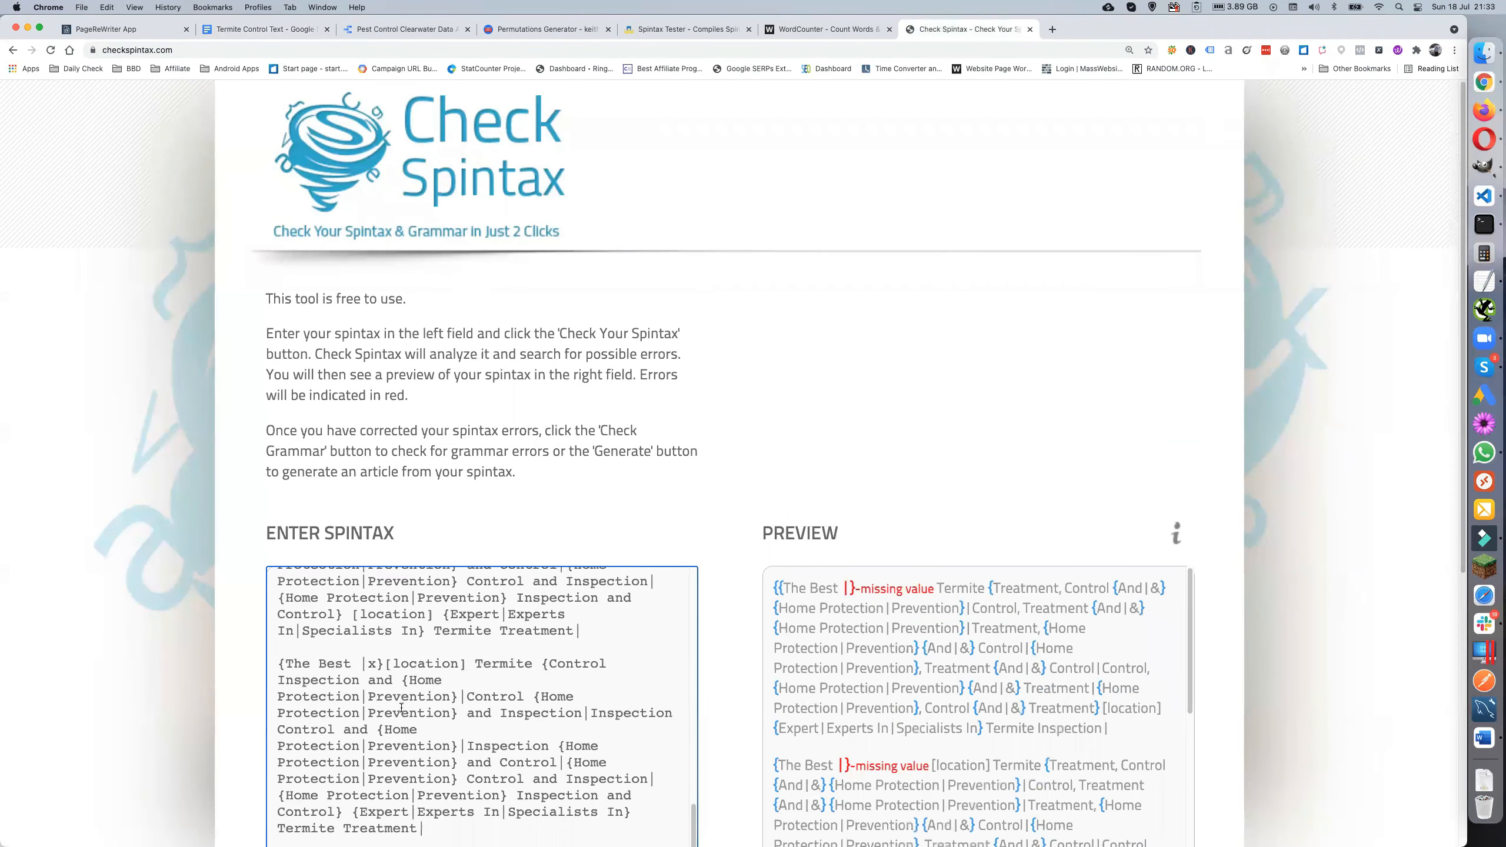
{"action": "left_click", "coordinate": [366, 789]}
{"action": "type", "text": "x"}
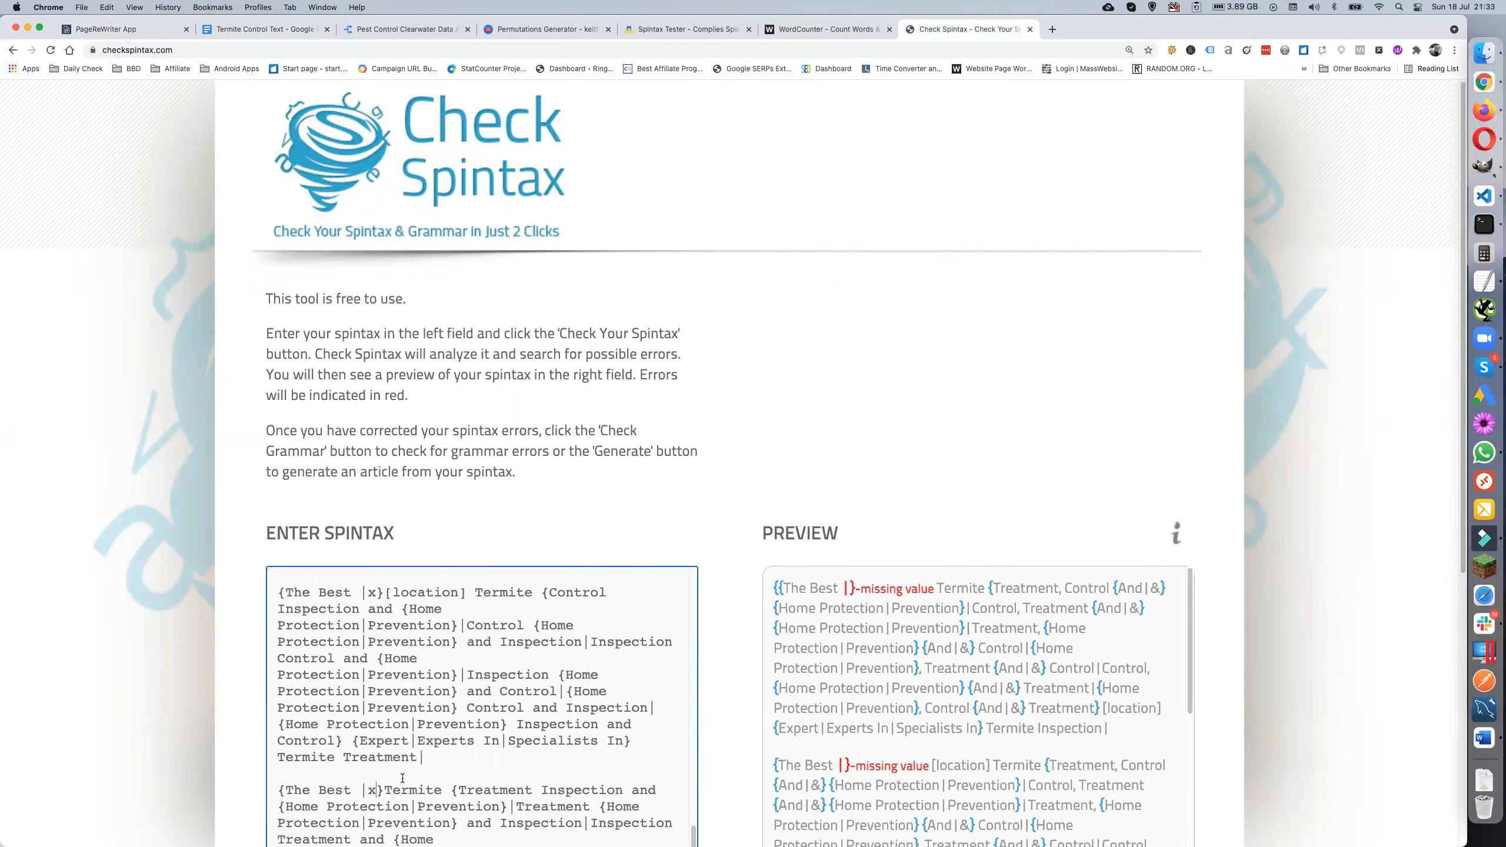
Insert the x placeholder into the eighth title's {The Best |} and run the spintax check again
{"action": "scroll", "coordinate": [403, 778], "scroll_direction": "down", "scroll_amount": 5}
{"action": "type", "text": "x"}
{"action": "scroll", "coordinate": [436, 783], "scroll_direction": "down", "scroll_amount": 7}
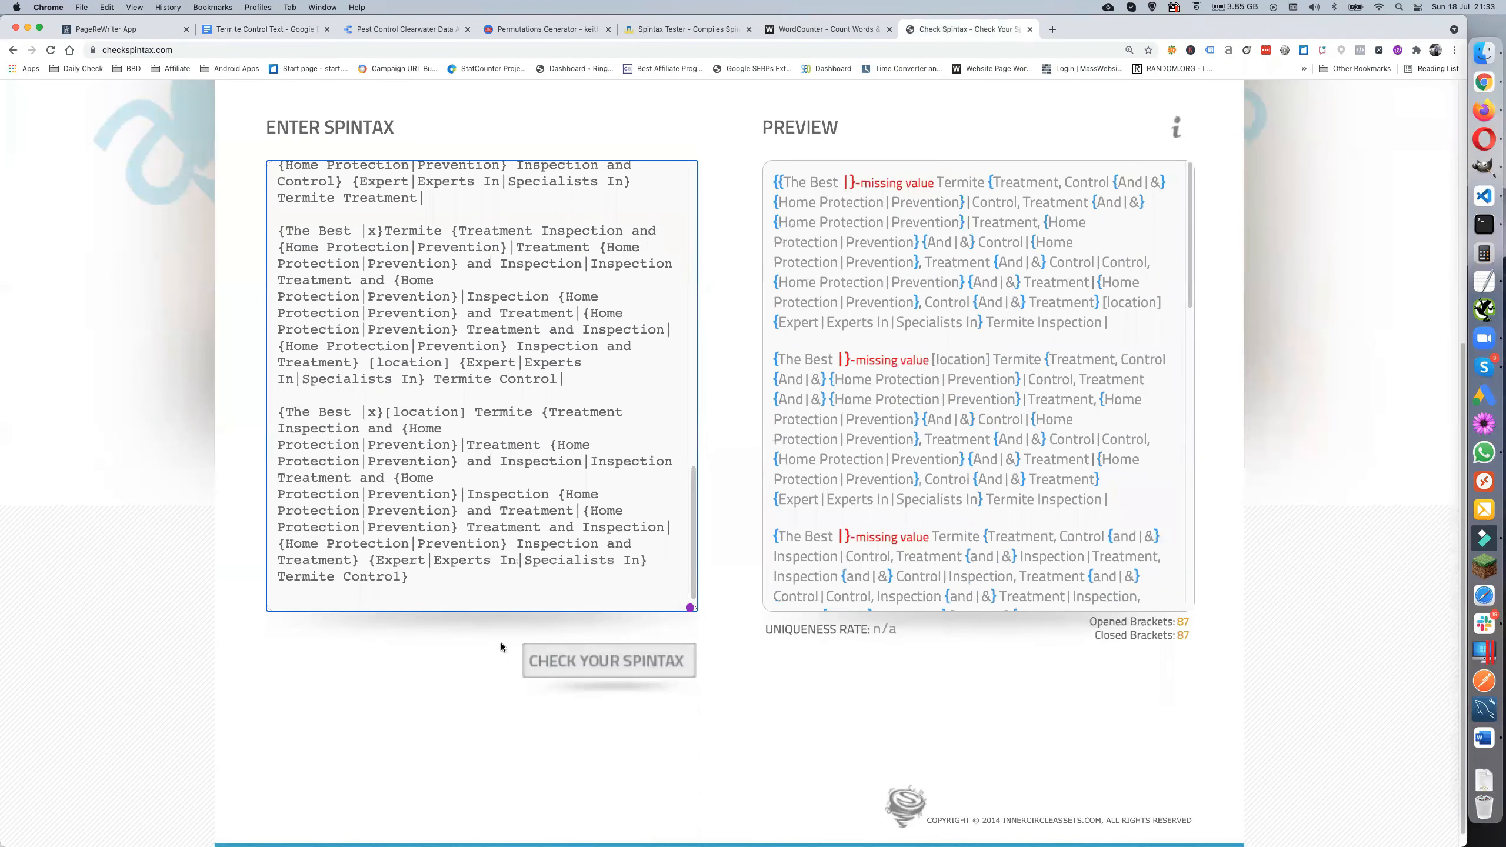
{"action": "left_click", "coordinate": [601, 667]}
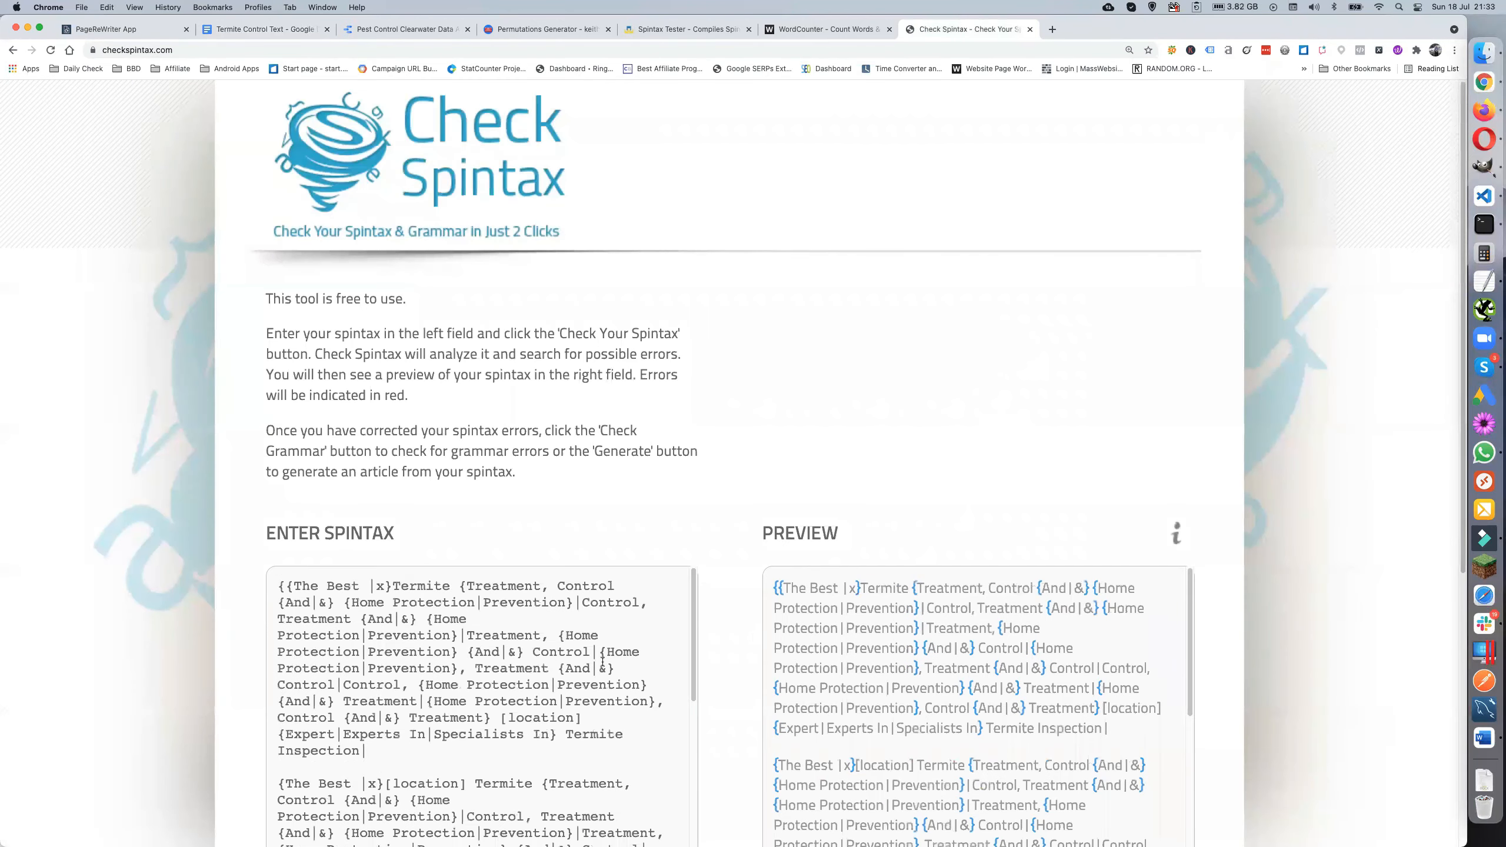
{"action": "scroll", "coordinate": [752, 634], "scroll_direction": "down", "scroll_amount": 7}
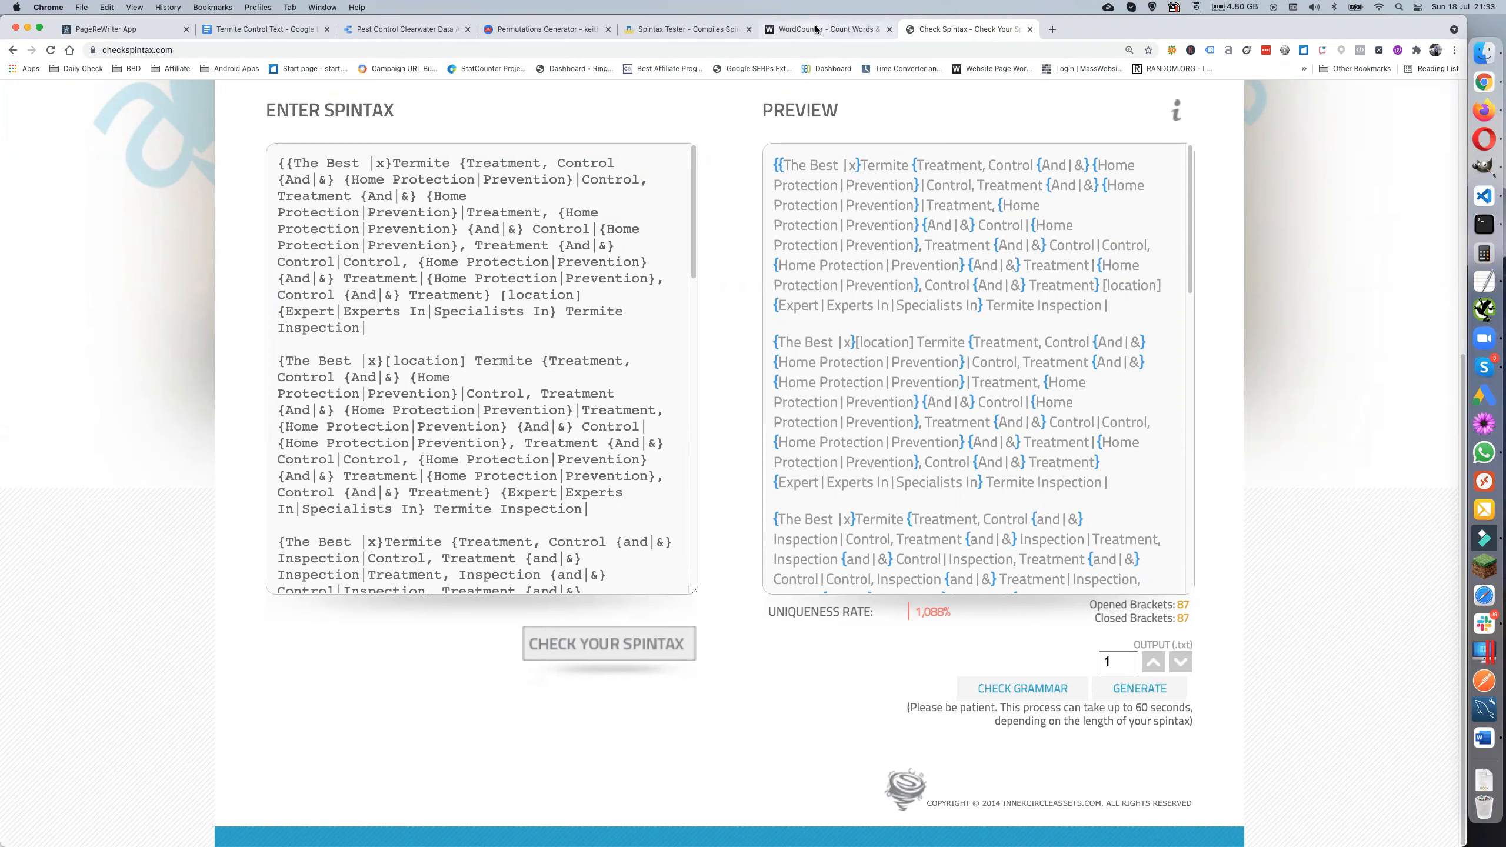
Switch to Spintax Tester, replace the existing content with the copied eight-title block, and compile it
{"action": "left_click", "coordinate": [661, 30]}
{"action": "left_click_drag", "start_coordinate": [417, 341], "coordinate": [1035, 396]}
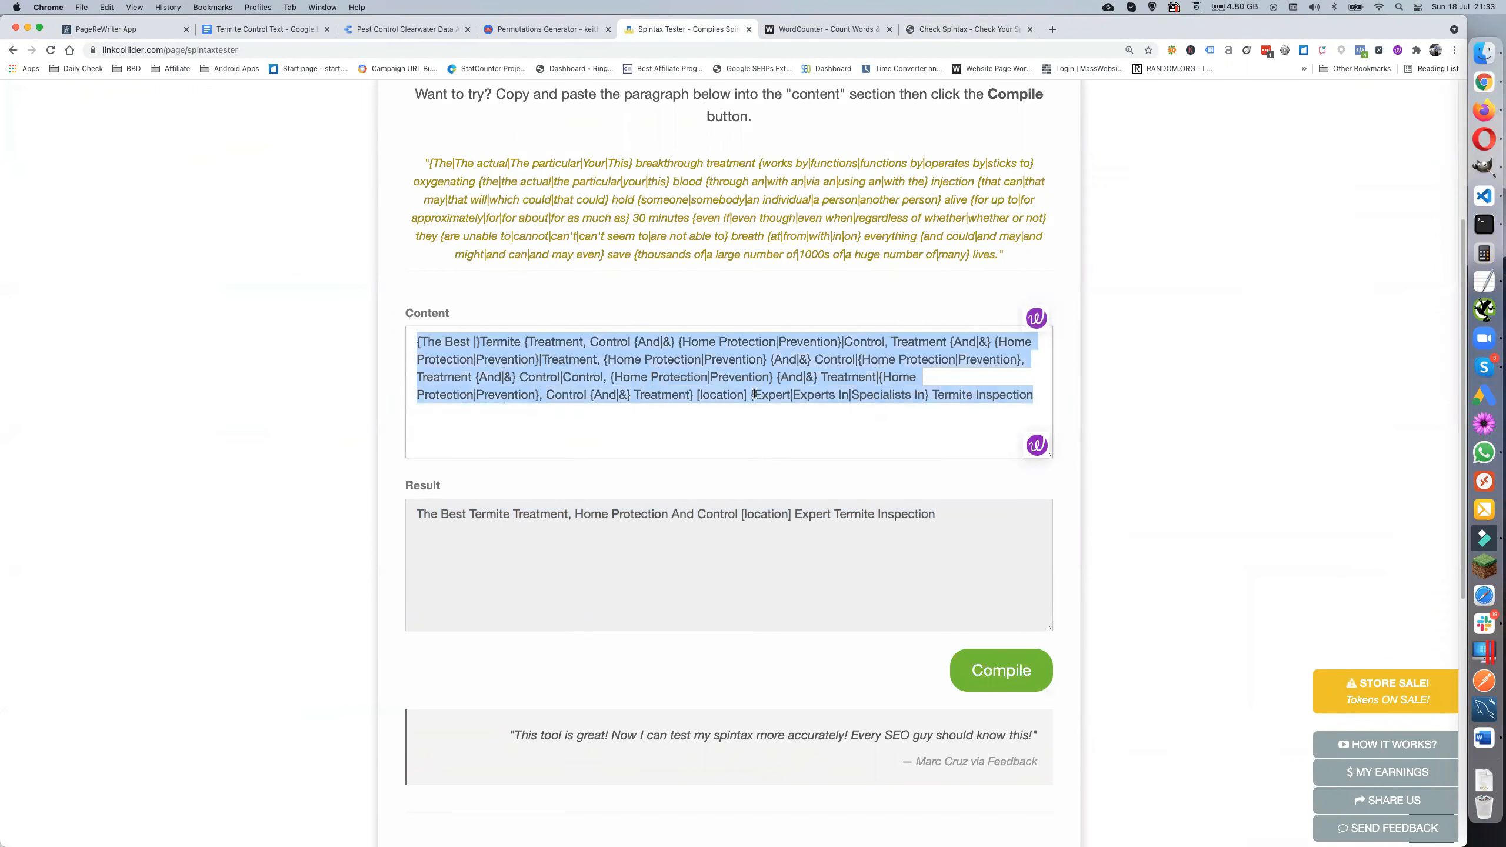
{"action": "key", "text": "super+v"}
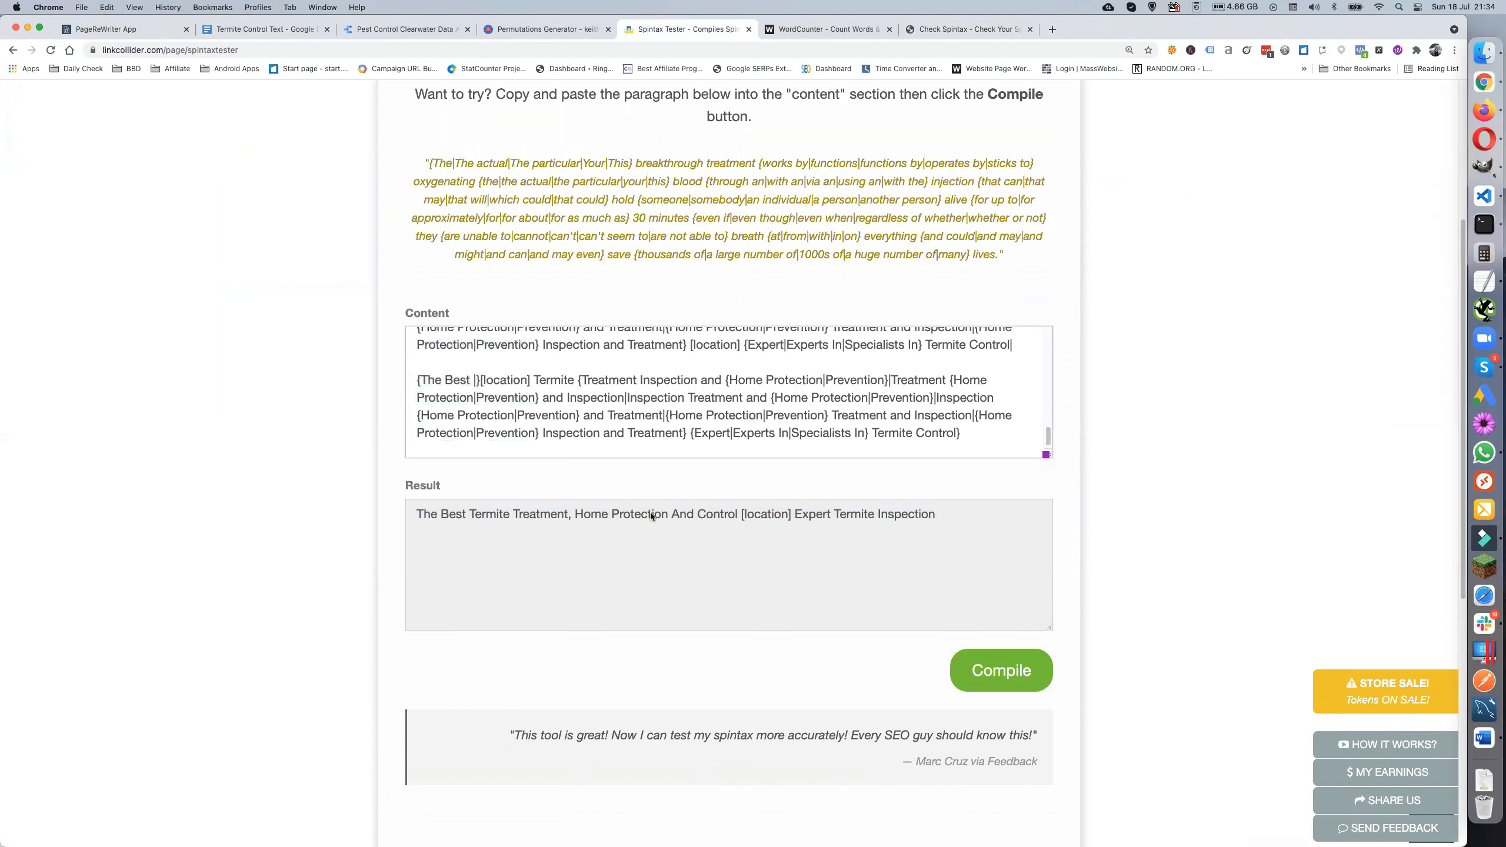
{"action": "left_click", "coordinate": [997, 678]}
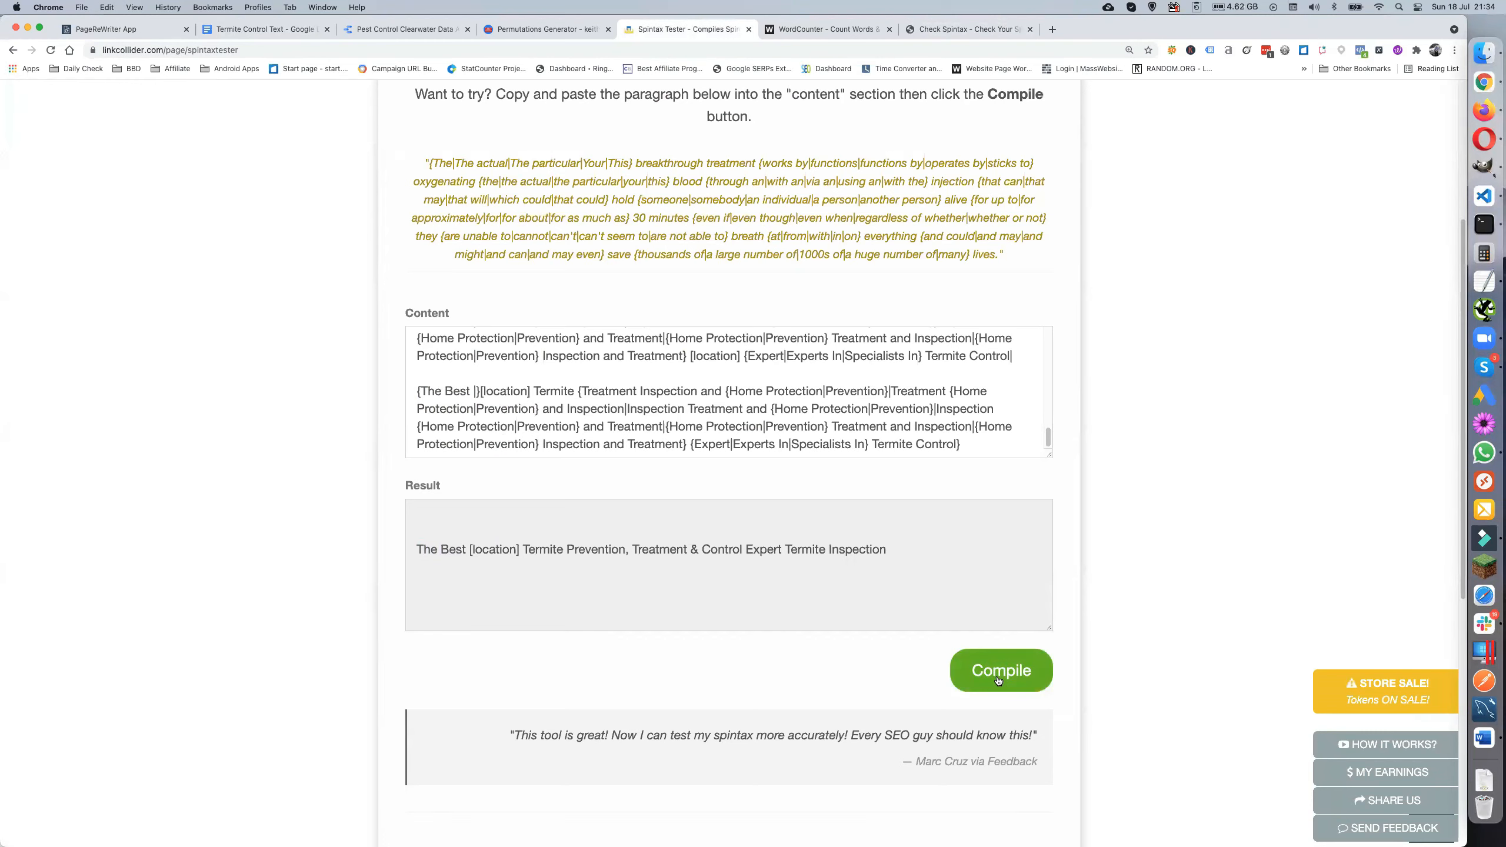
Compile the combined title block four more times to review different generated meta titles
{"action": "left_click", "coordinate": [1001, 677]}
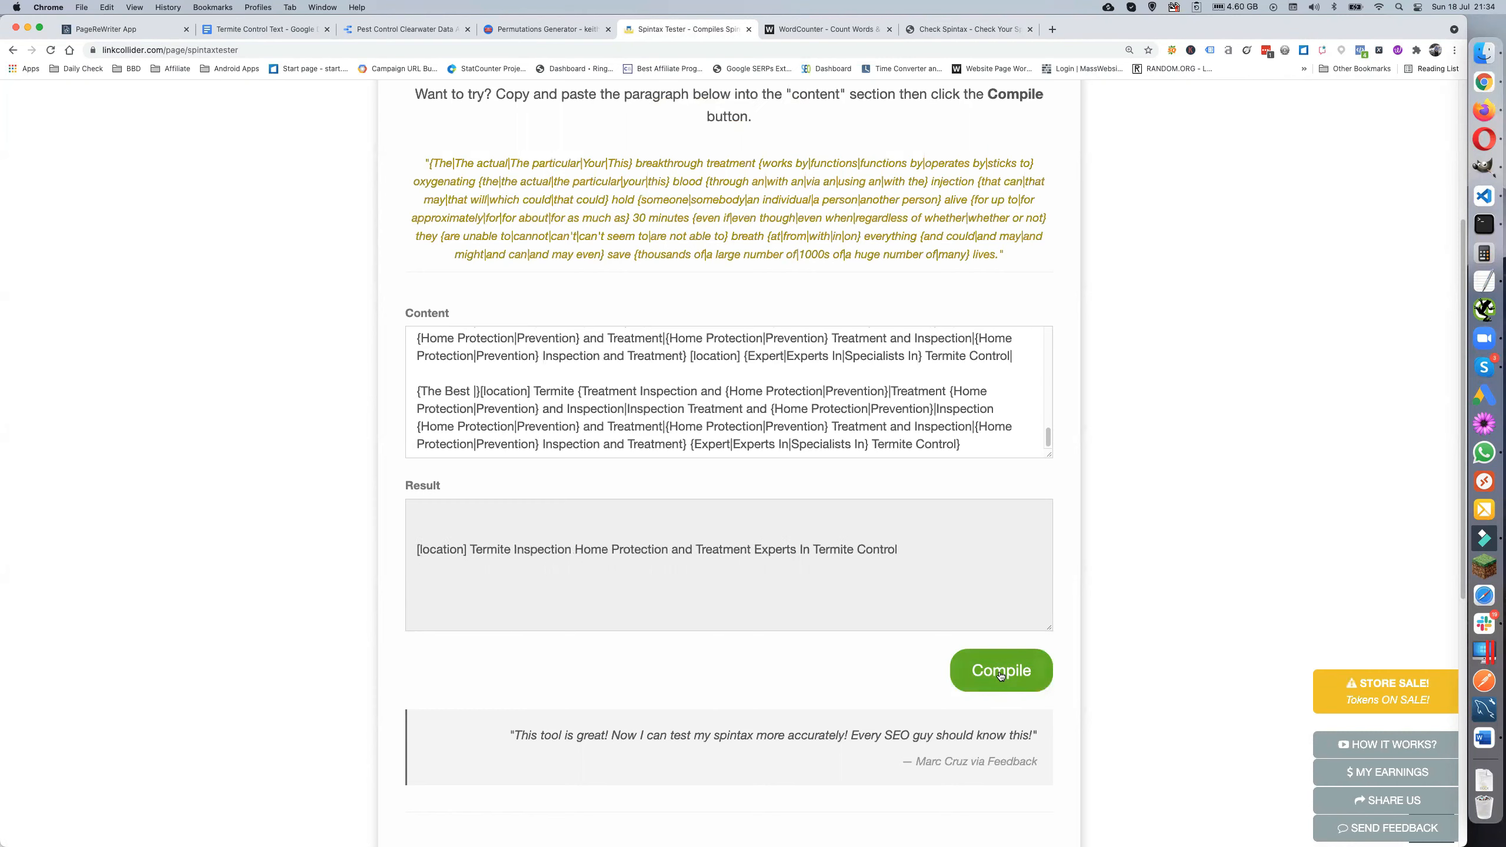
{"action": "left_click", "coordinate": [1000, 675]}
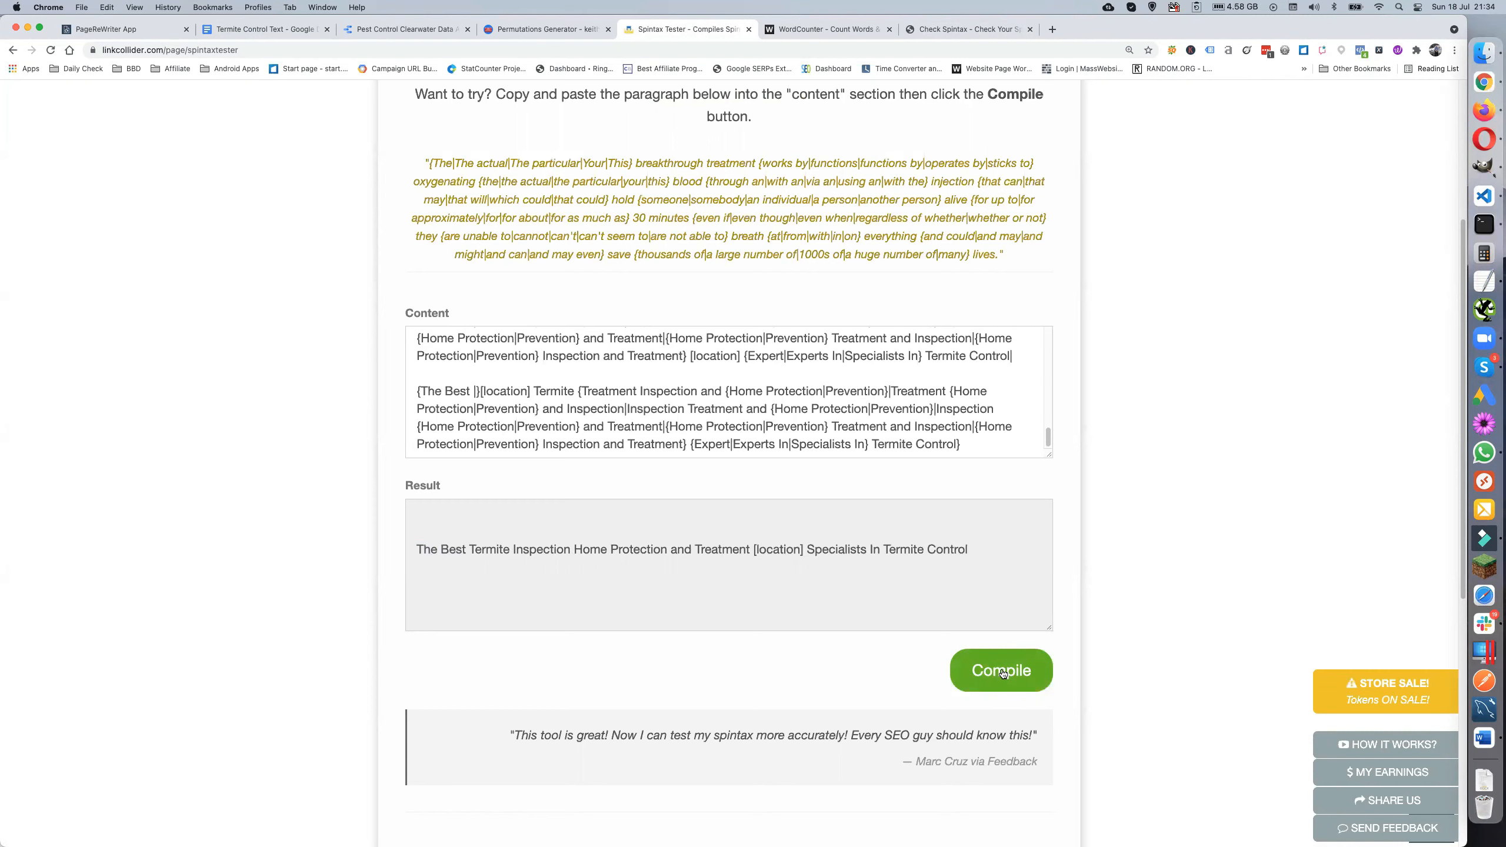
{"action": "left_click", "coordinate": [1001, 673]}
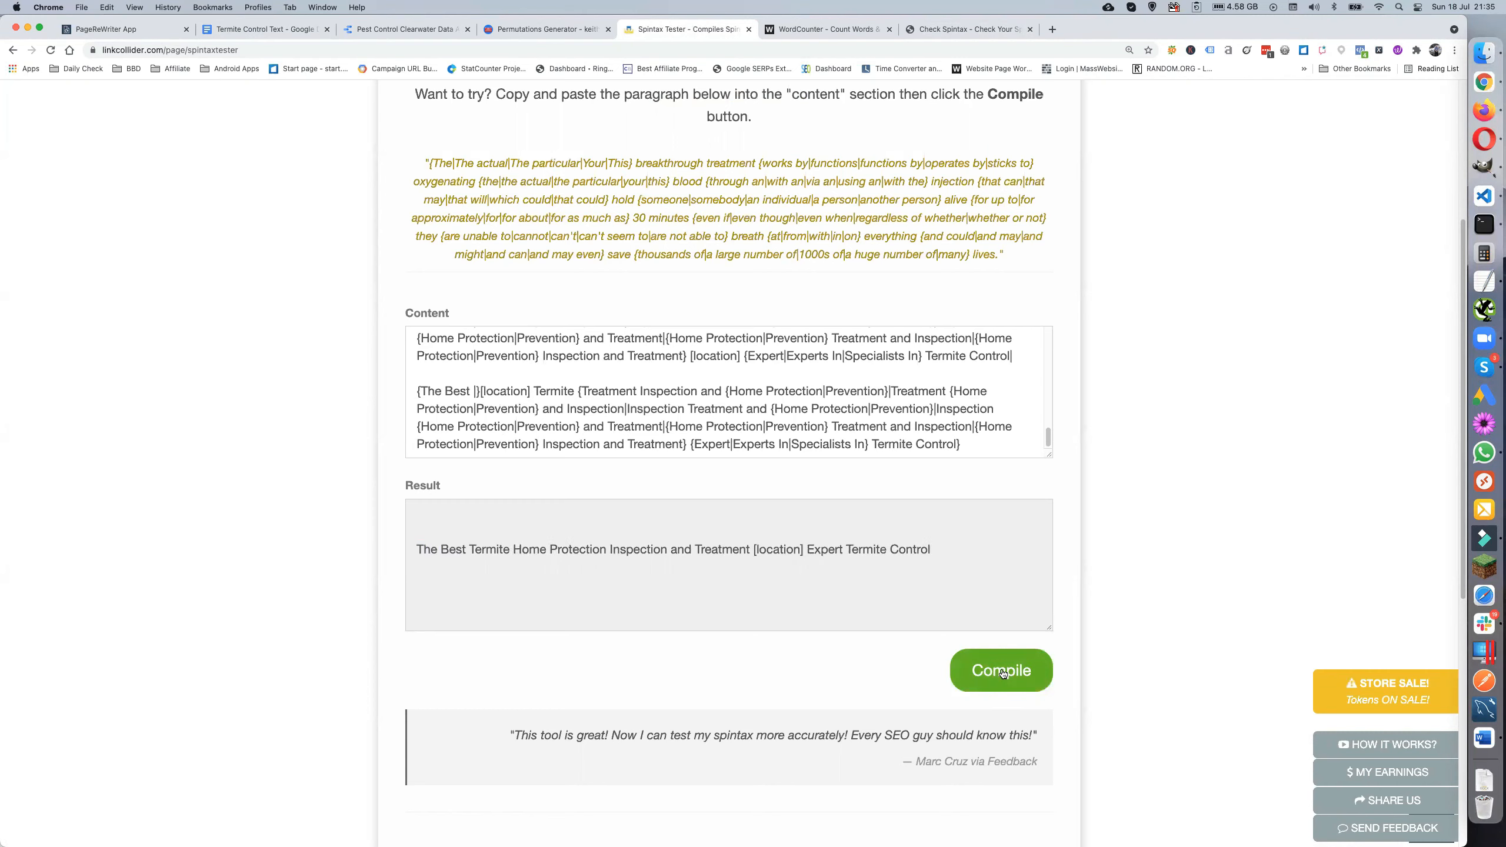
{"action": "left_click", "coordinate": [1002, 672]}
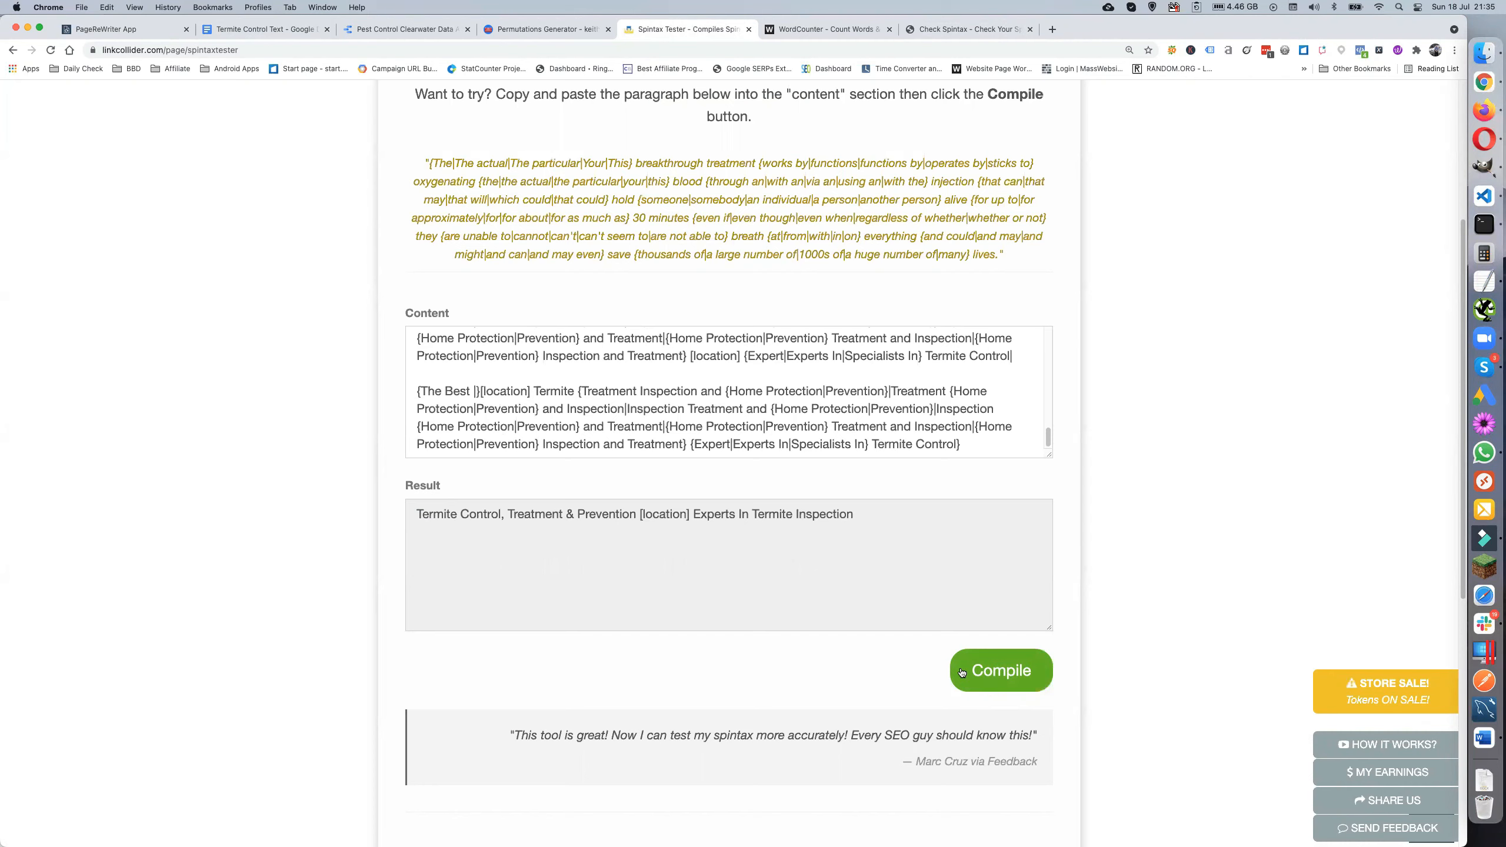
{"action": "scroll", "coordinate": [739, 652], "scroll_direction": "up", "scroll_amount": 3}
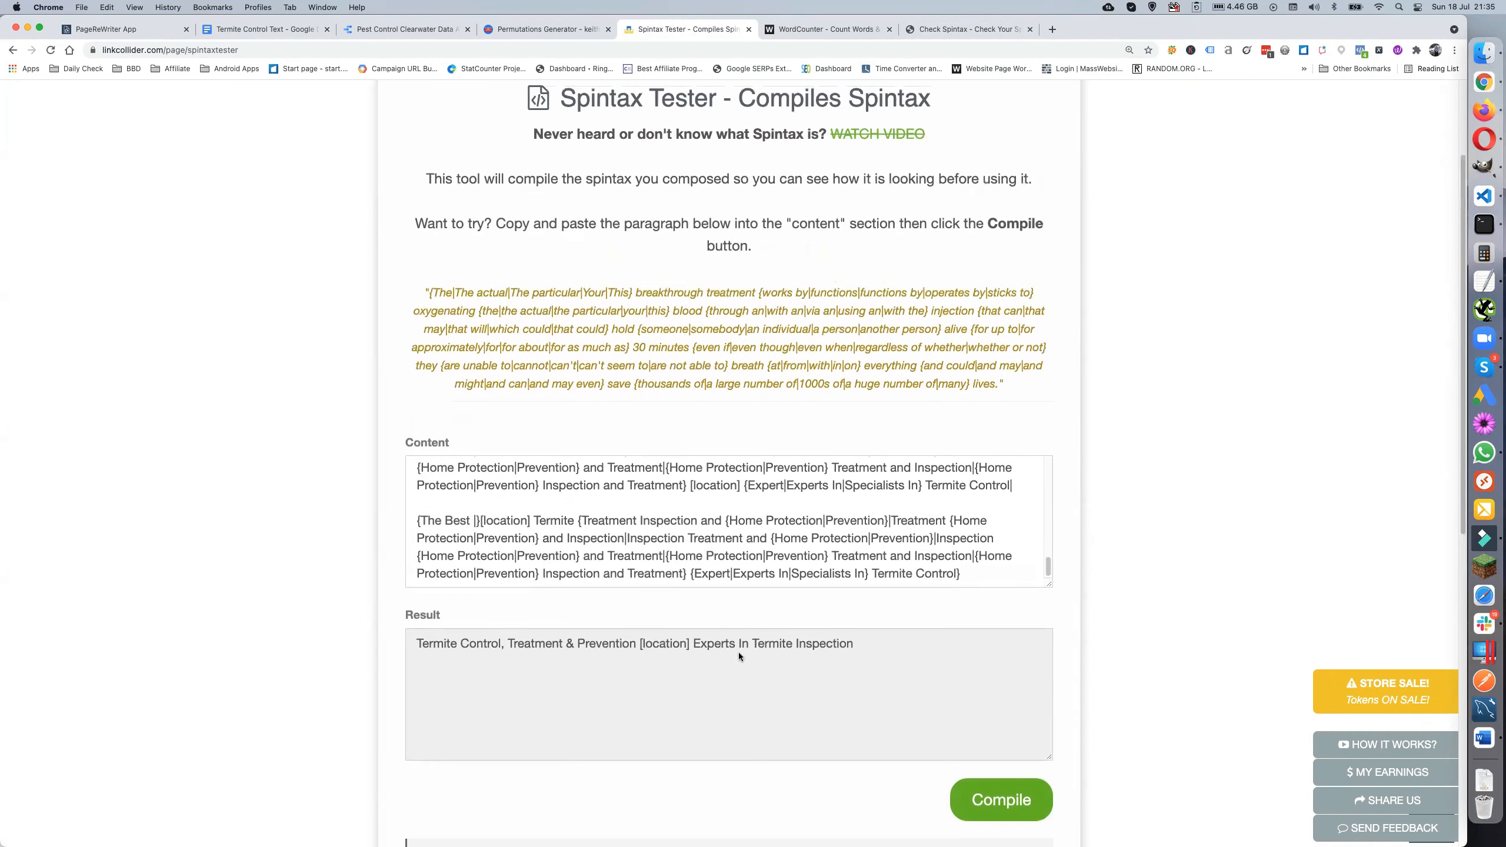
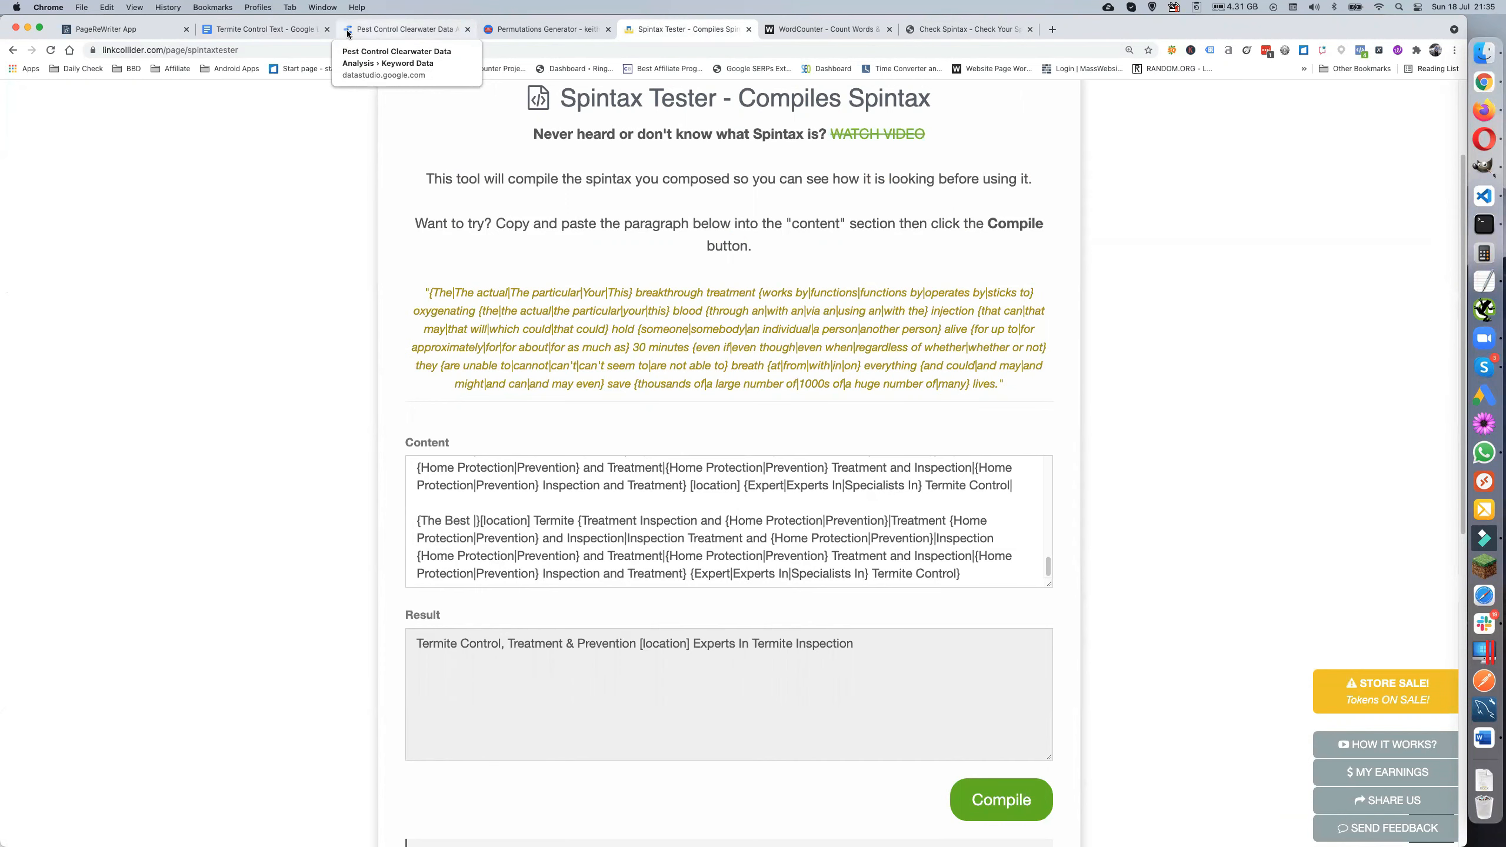
Return to the Termite Control Text document and review the complete nested spintax block under the Meta Titles heading
{"action": "left_click", "coordinate": [254, 30]}
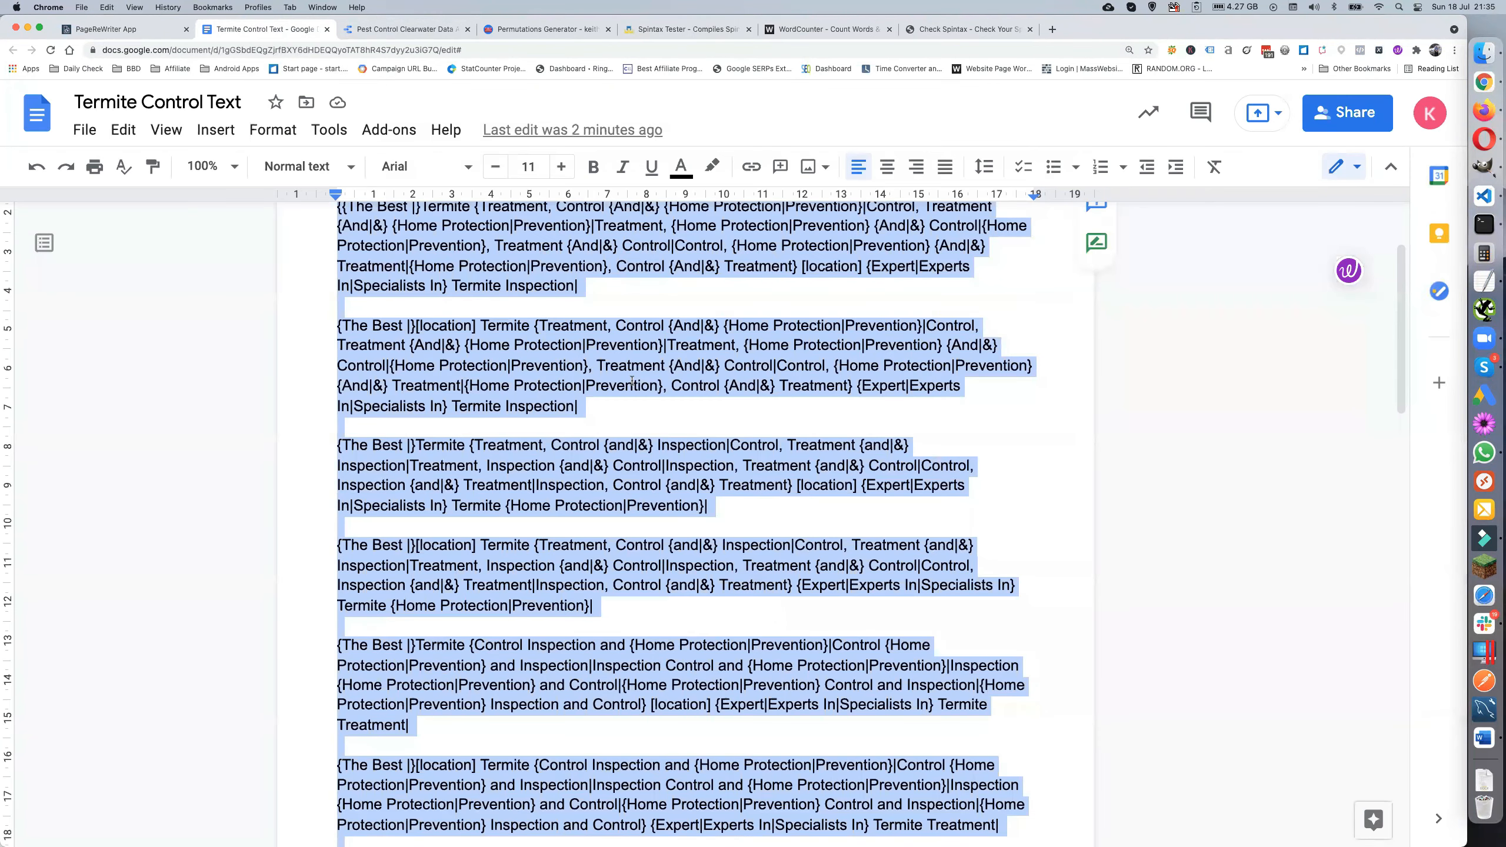
{"action": "scroll", "coordinate": [596, 421], "scroll_direction": "up", "scroll_amount": 3}
{"action": "scroll", "coordinate": [597, 422], "scroll_direction": "down", "scroll_amount": 3}
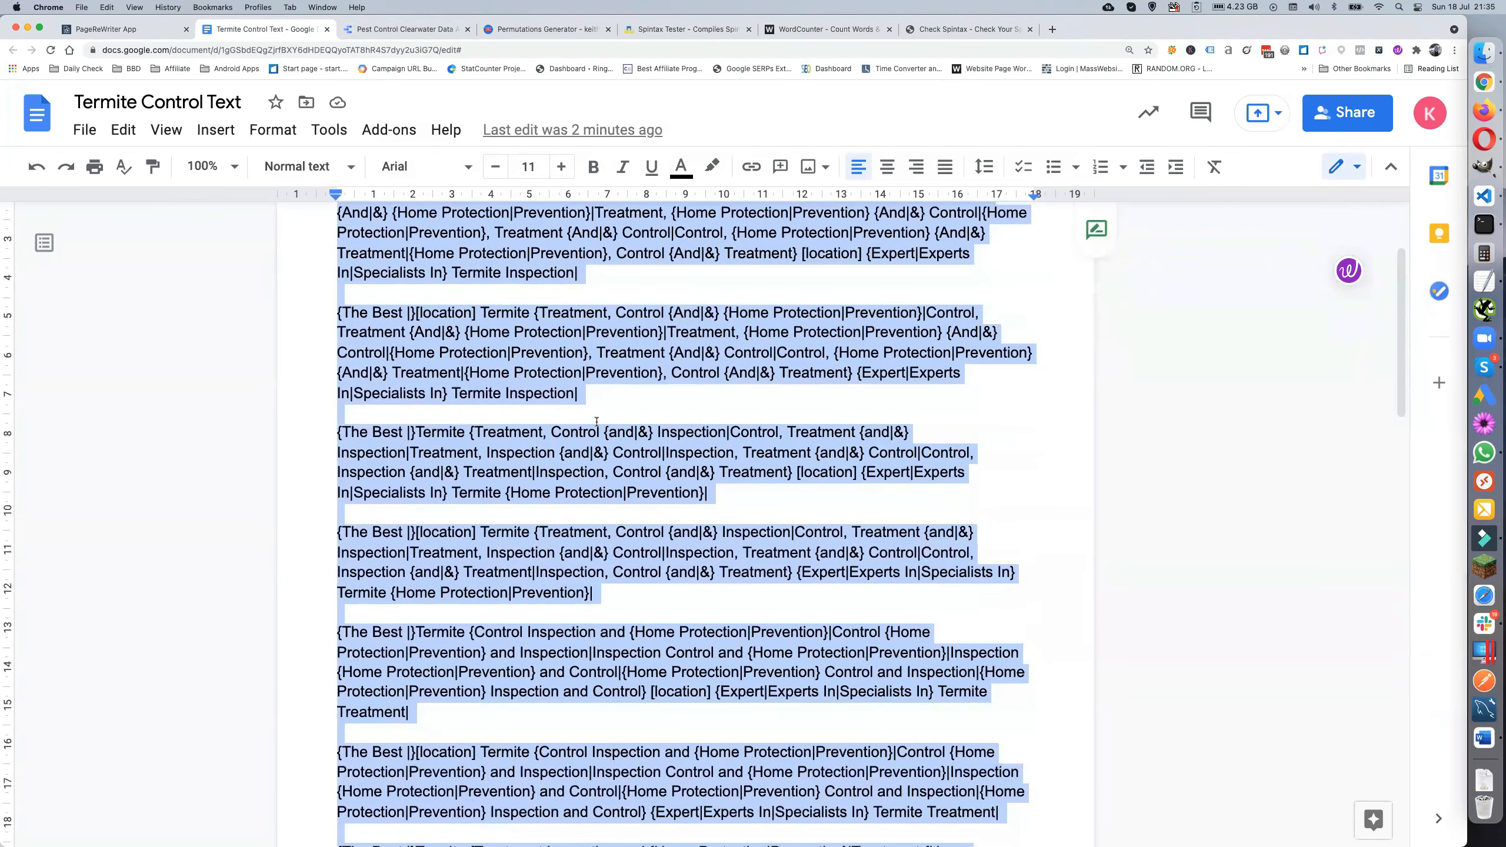
{"action": "scroll", "coordinate": [597, 421], "scroll_direction": "down", "scroll_amount": 4}
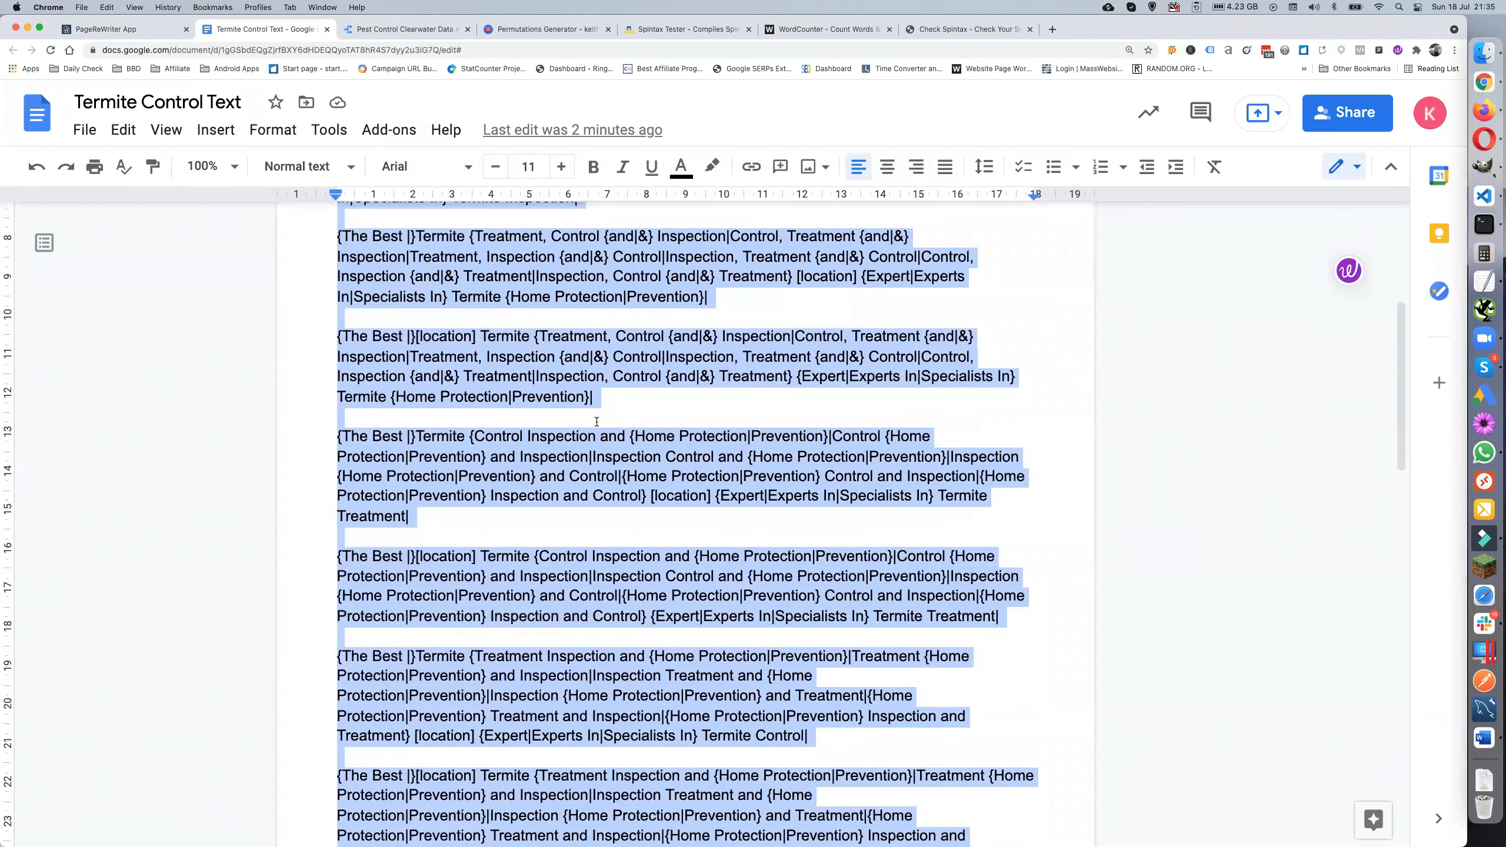
{"action": "scroll", "coordinate": [597, 422], "scroll_direction": "down", "scroll_amount": 3}
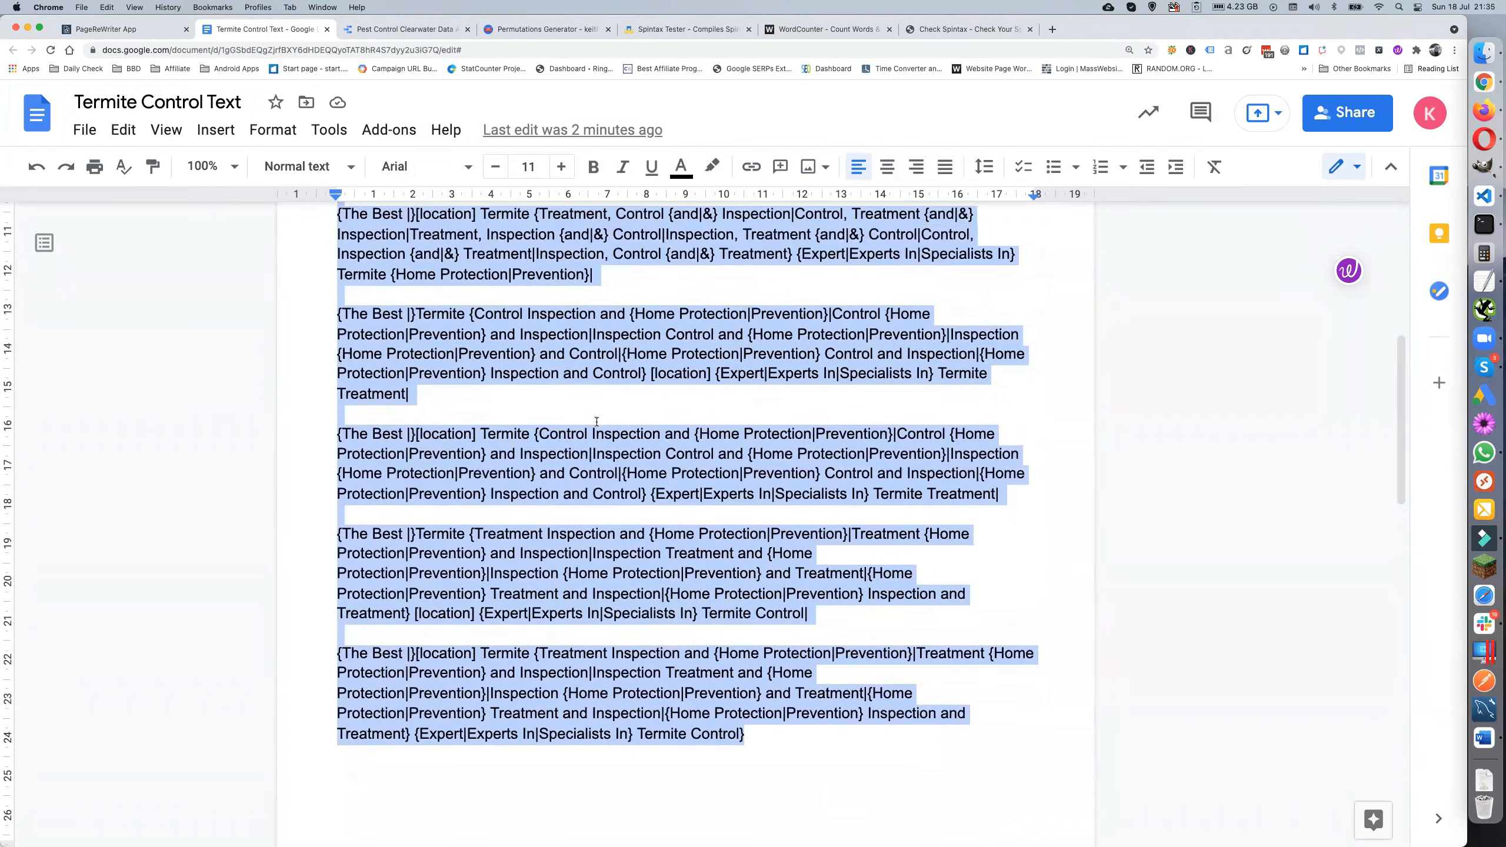
{"action": "scroll", "coordinate": [597, 422], "scroll_direction": "down", "scroll_amount": 1}
{"action": "scroll", "coordinate": [597, 422], "scroll_direction": "up", "scroll_amount": 10}
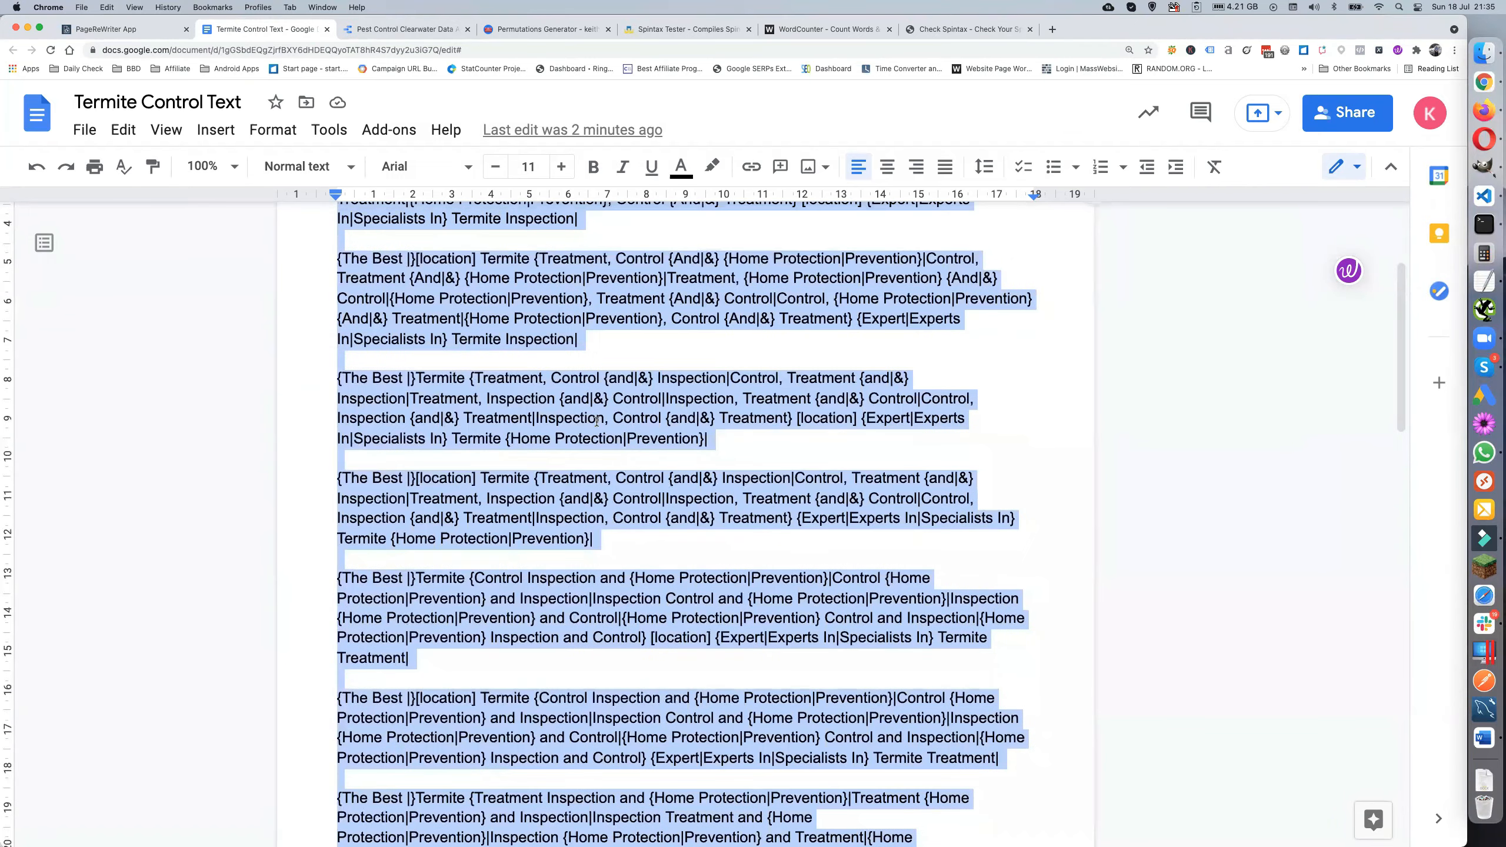
{"action": "scroll", "coordinate": [597, 422], "scroll_direction": "up", "scroll_amount": 2}
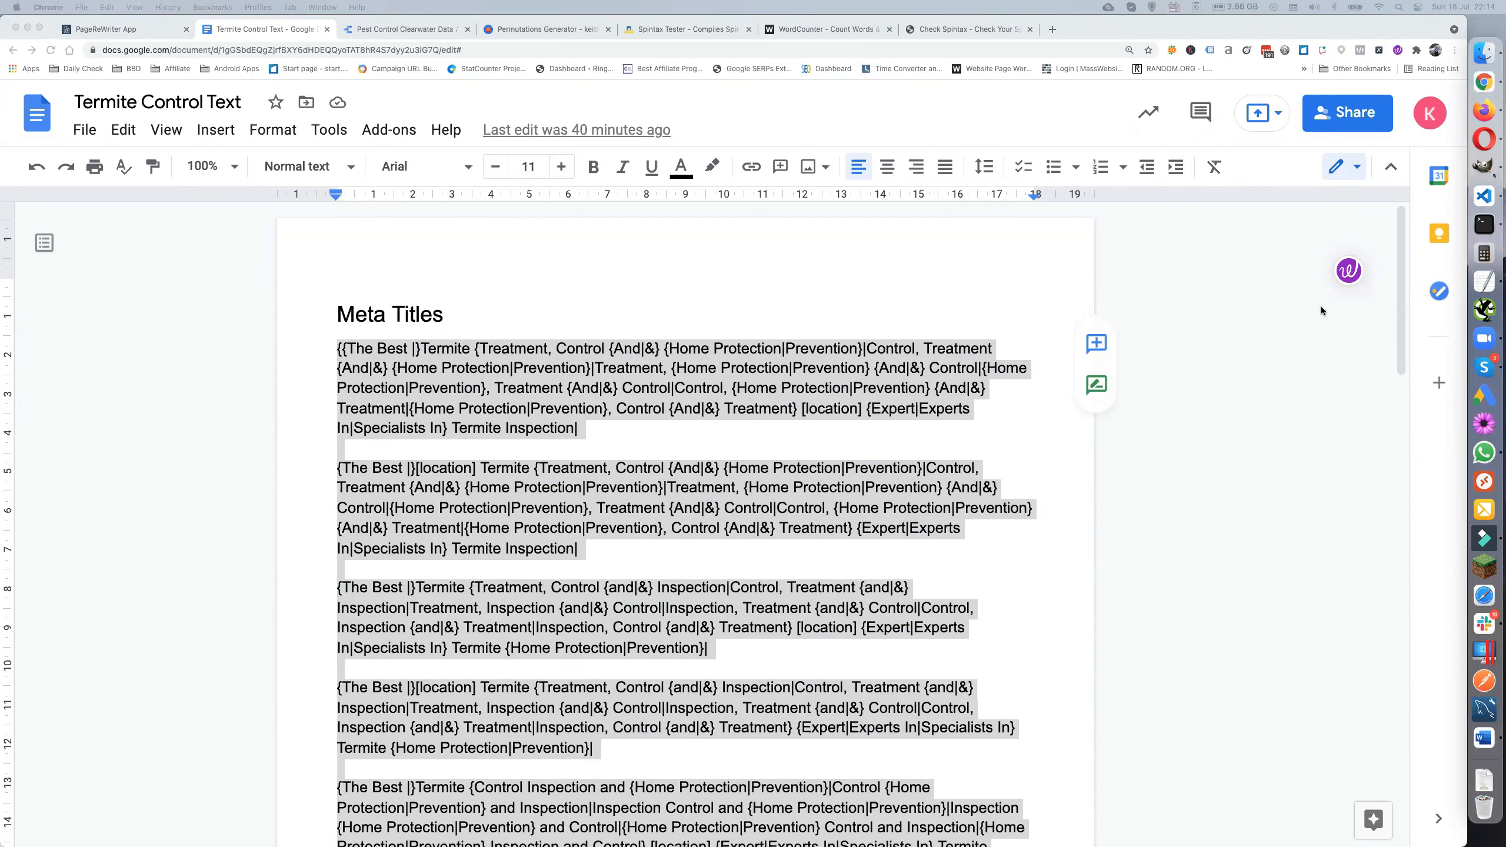
Bring up the TextEdit windows with the spin templates, and switch to the Permutations Generator page
{"action": "left_click", "coordinate": [1483, 281]}
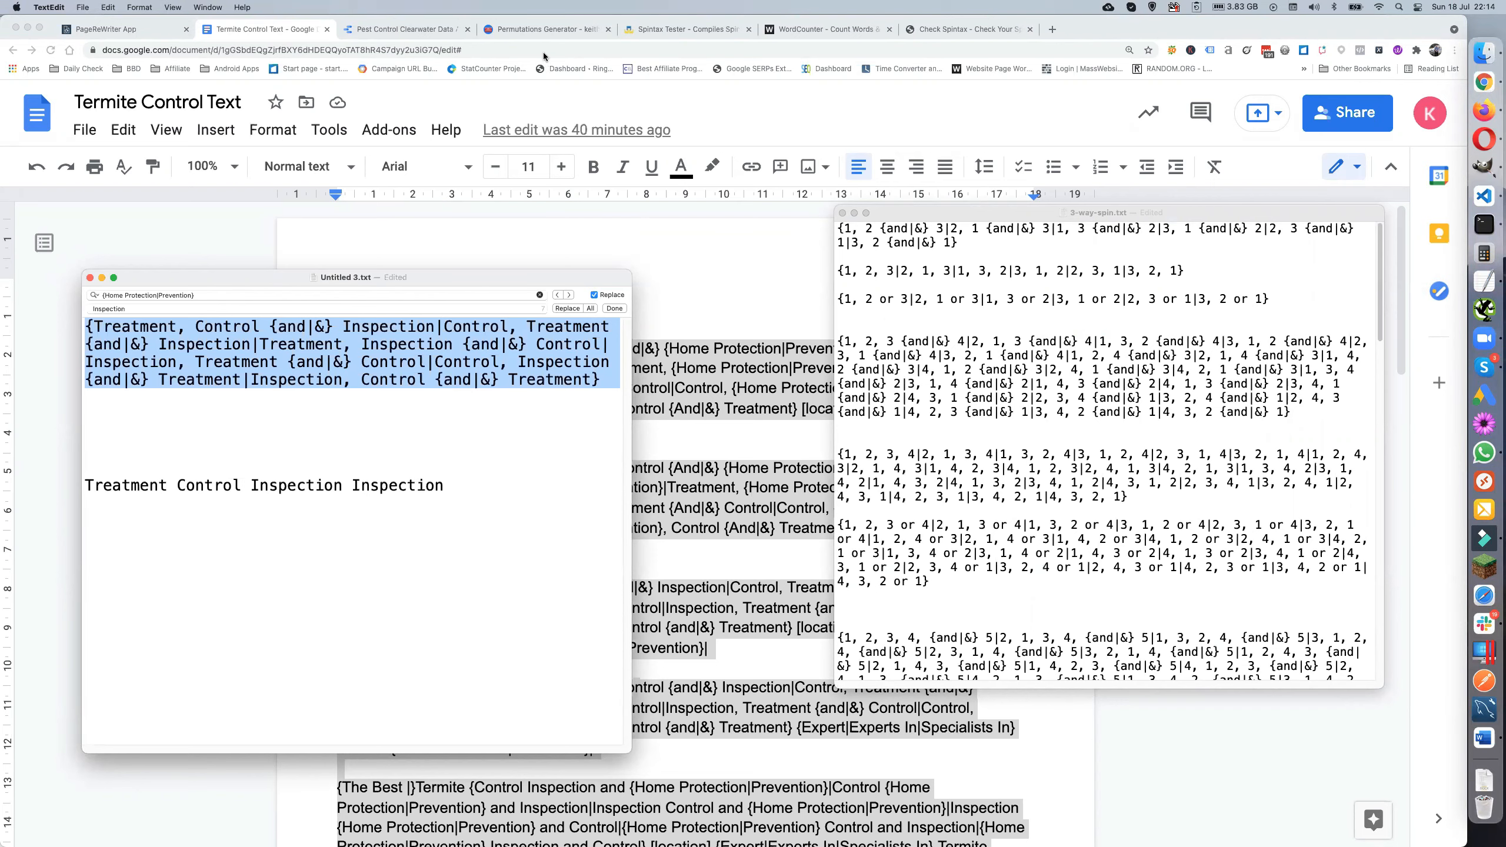
{"action": "left_click", "coordinate": [535, 28]}
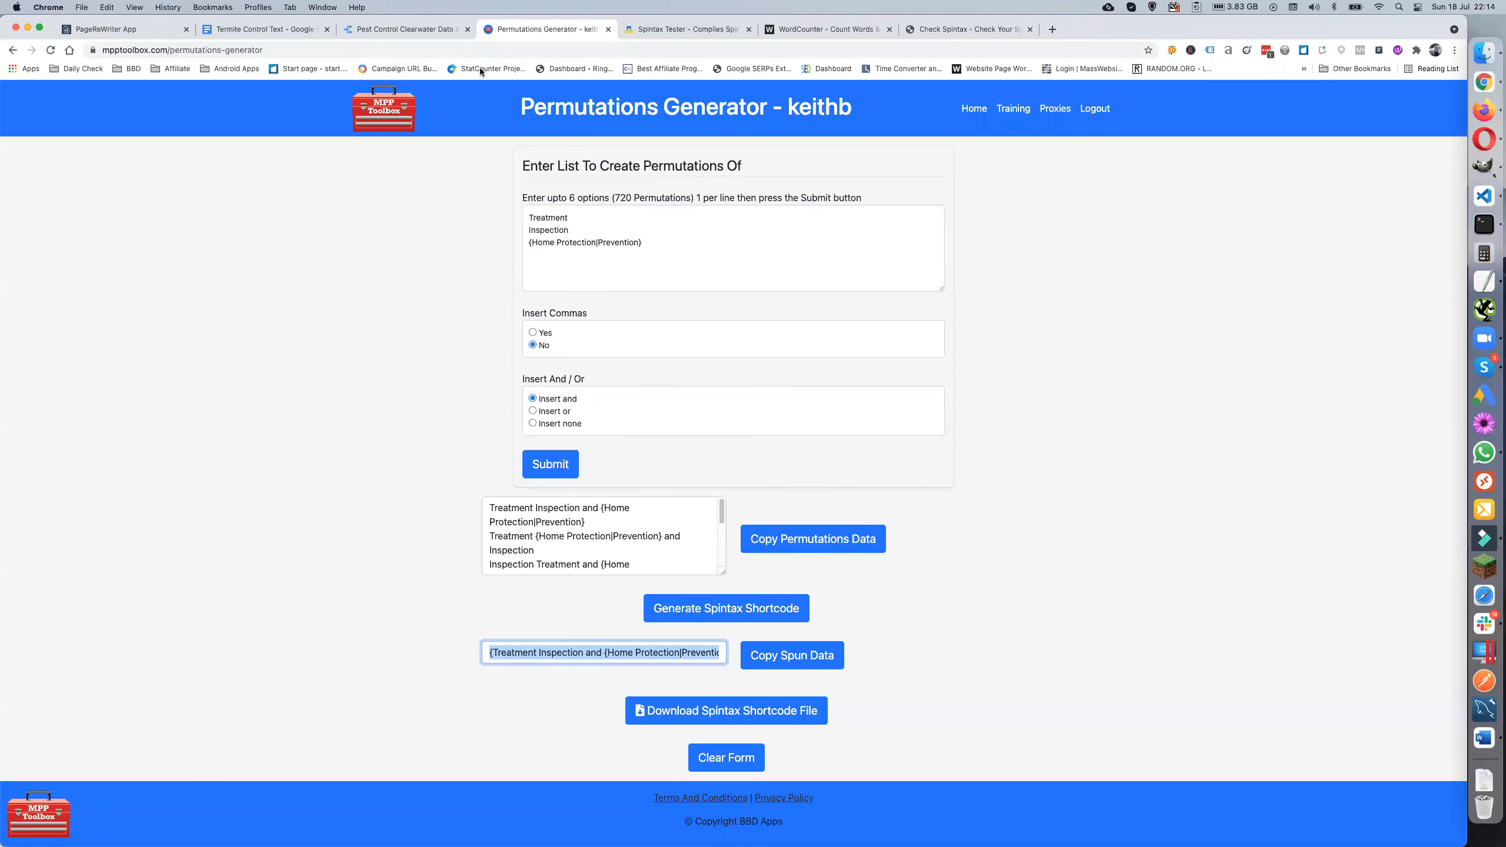